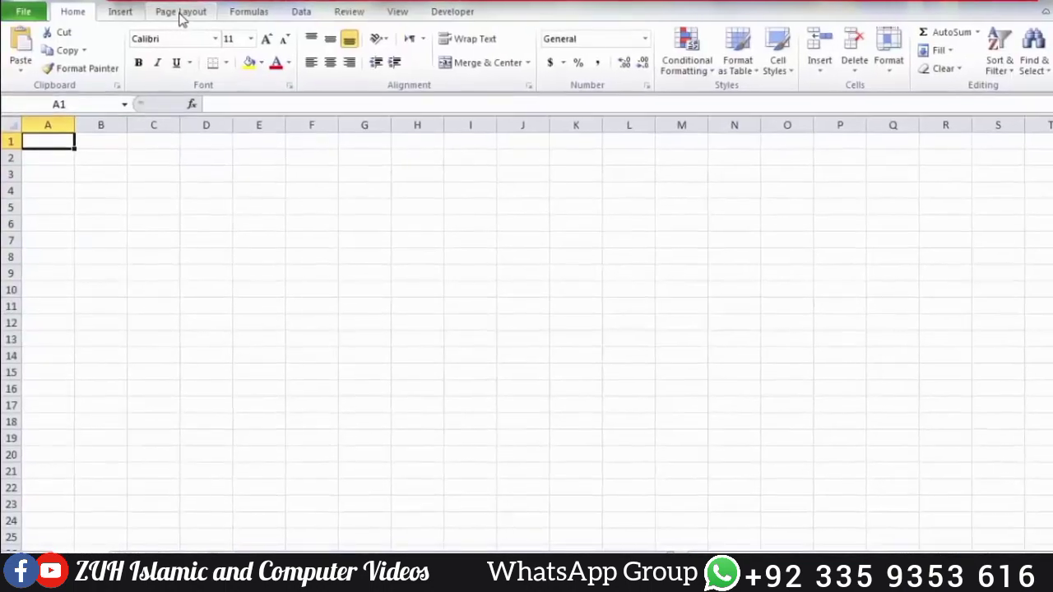
Show the built-in document themes gallery (Office, Adjacency, Angles) from Page Layout
{"action": "left_click", "coordinate": [173, 13]}
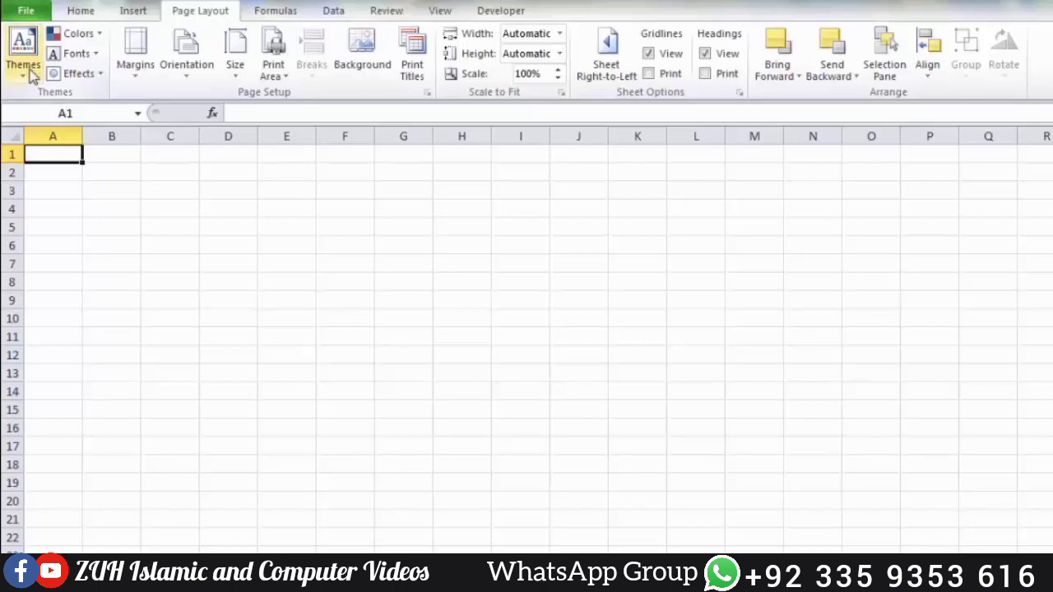
{"action": "left_click", "coordinate": [30, 74]}
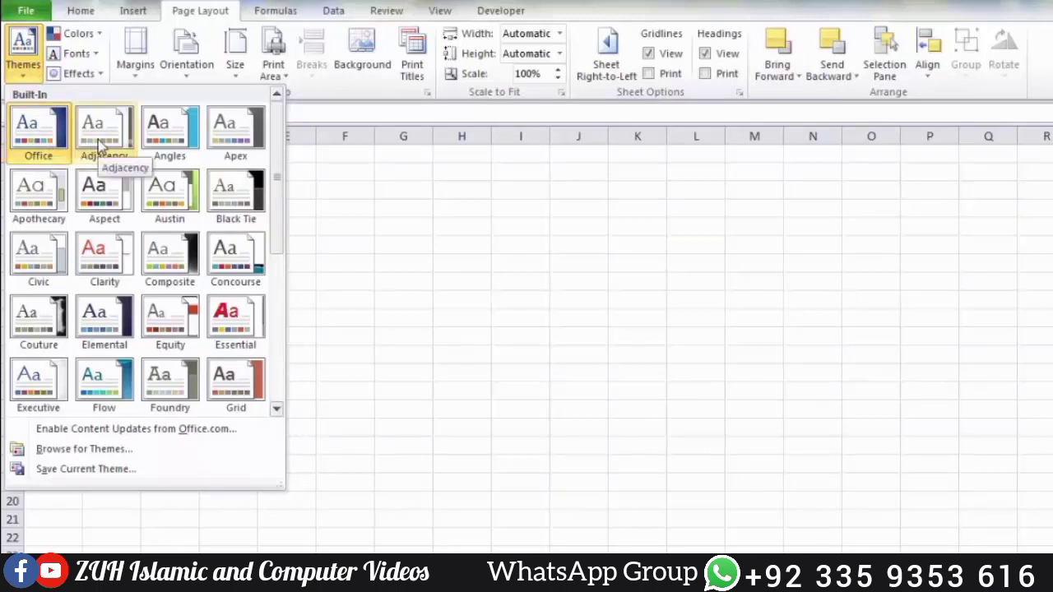
Dismiss the themes list and colour-scheme prompt, then enter 'ZUH Islami and Computer Videos' in E3
{"action": "left_click", "coordinate": [99, 144]}
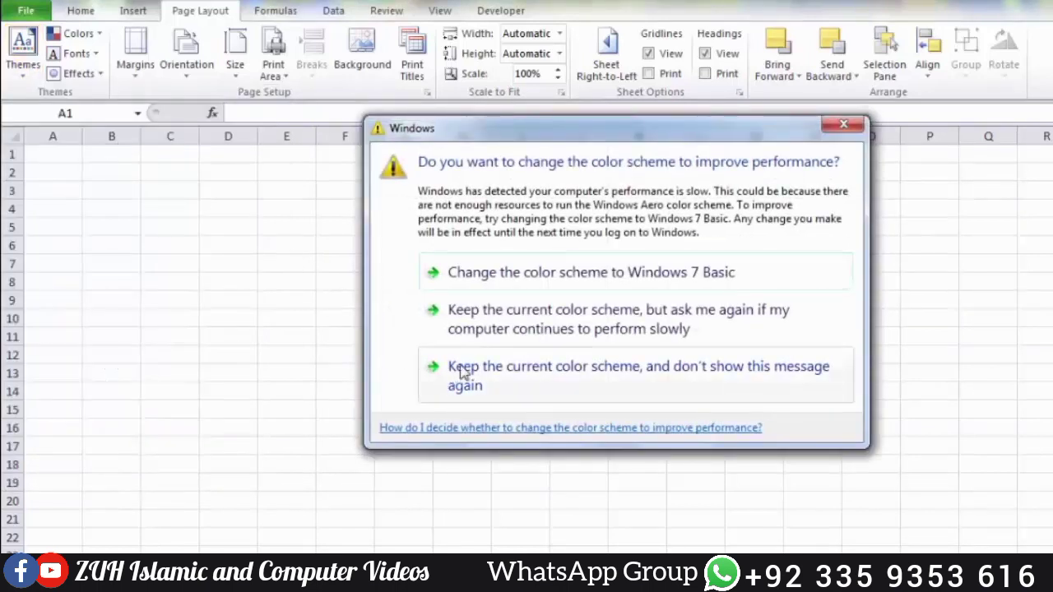
{"action": "left_click", "coordinate": [462, 372]}
{"action": "left_click", "coordinate": [271, 190]}
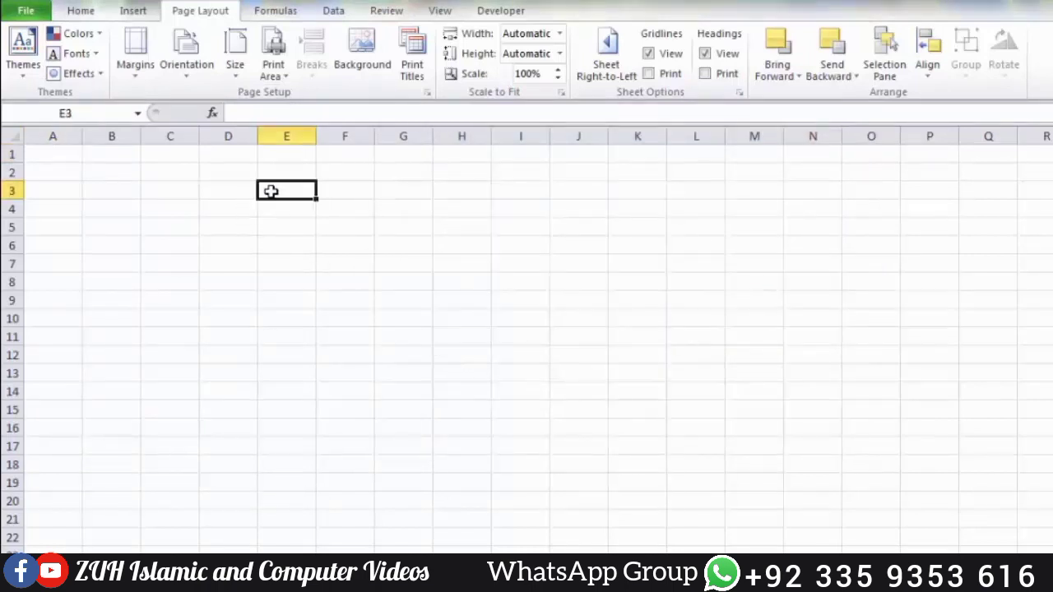
{"action": "type", "text": "ZUH Islami and Computer Videos"}
{"action": "key", "text": "Return"}
Apply the Heading 1 cell style to the E3 title and autofit column E
{"action": "left_click", "coordinate": [296, 189]}
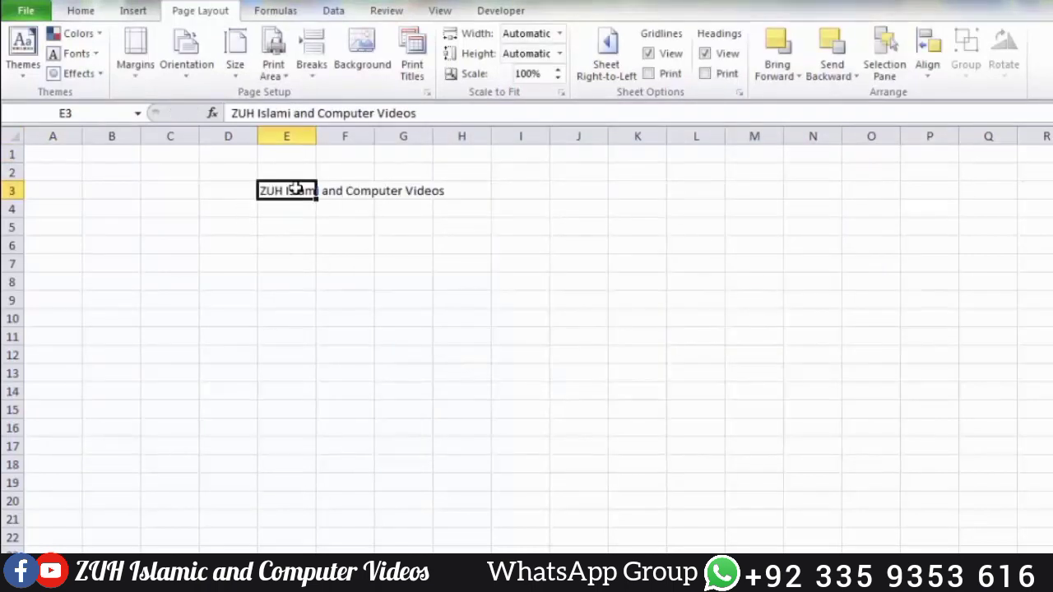
{"action": "left_click", "coordinate": [80, 11]}
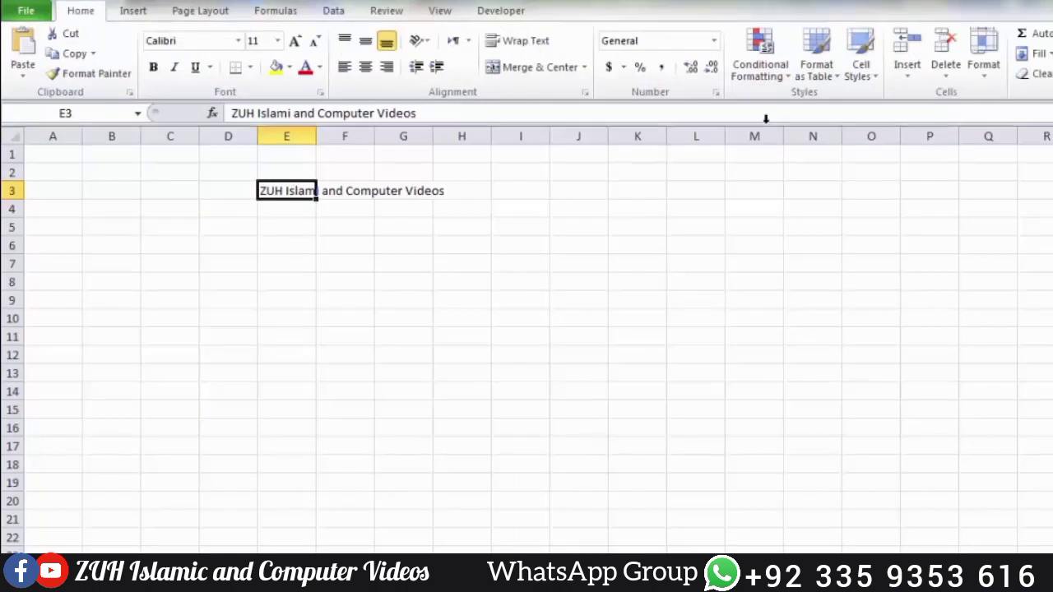
{"action": "left_click", "coordinate": [874, 73]}
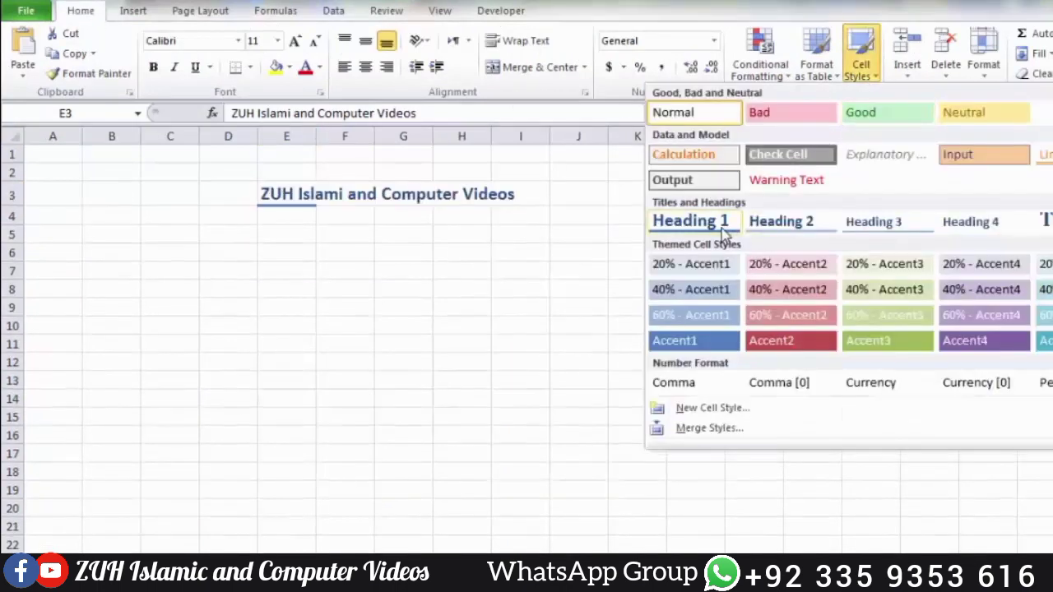
{"action": "left_click", "coordinate": [690, 219]}
{"action": "double_click", "coordinate": [316, 136]}
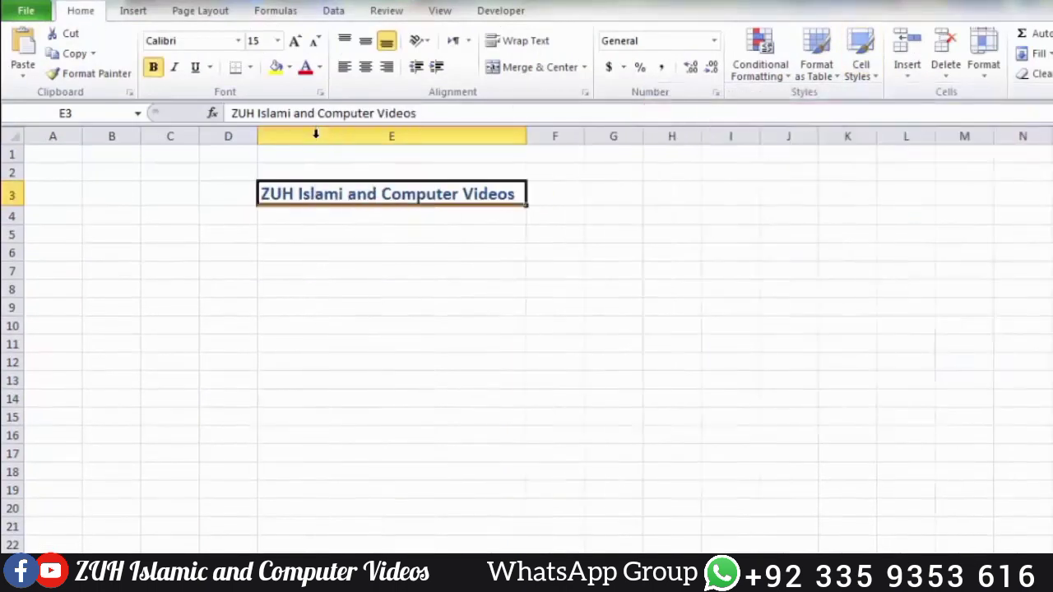
{"action": "left_click", "coordinate": [363, 346]}
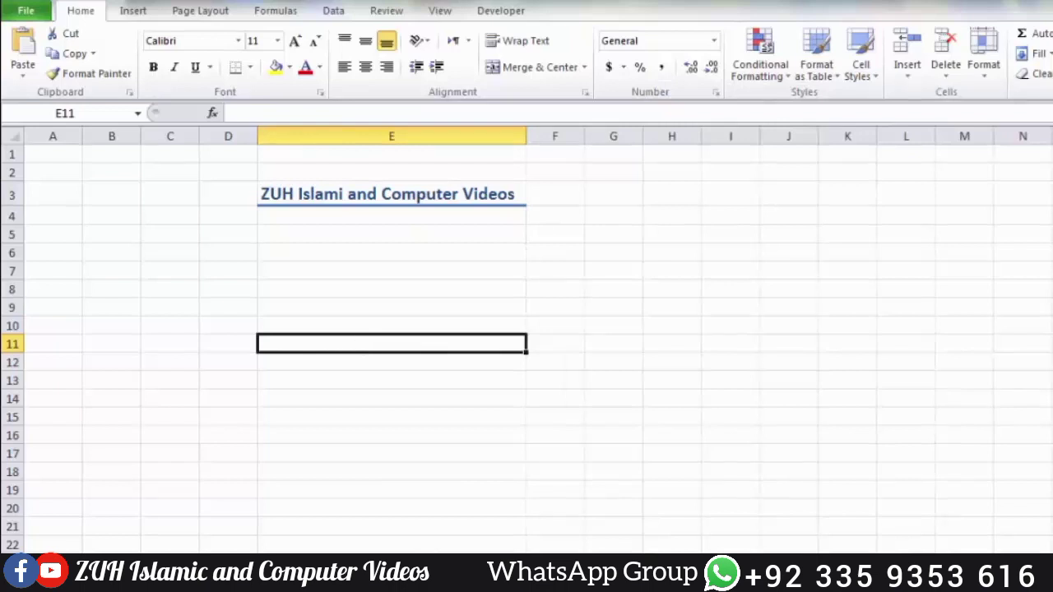
Apply the Oriel theme and autofit column E to the restyled title
{"action": "left_click", "coordinate": [175, 13]}
{"action": "left_click", "coordinate": [23, 51]}
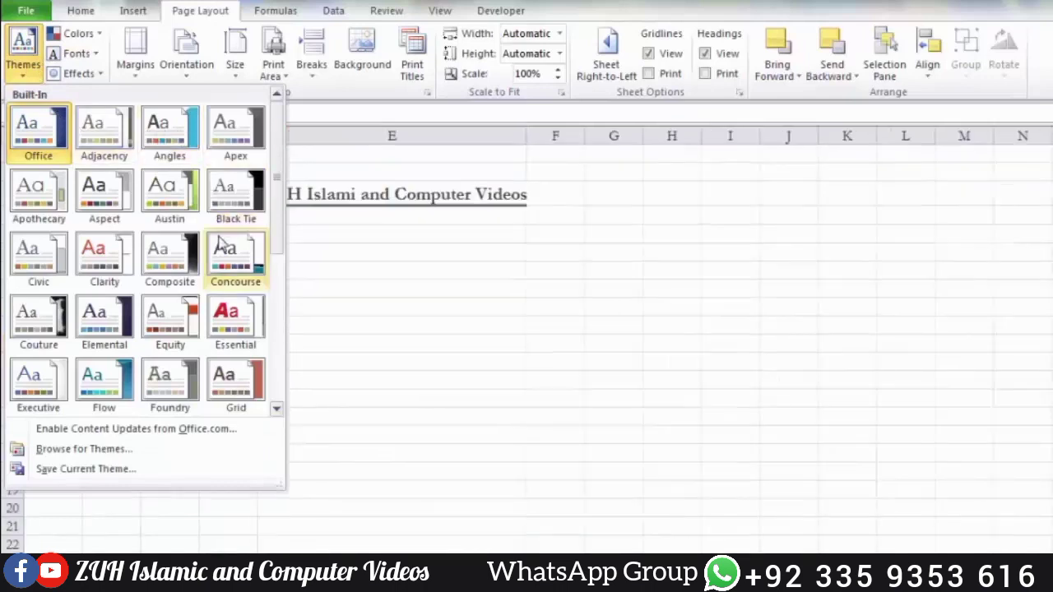
{"action": "scroll", "coordinate": [276, 238], "scroll_direction": "down", "scroll_amount": 3}
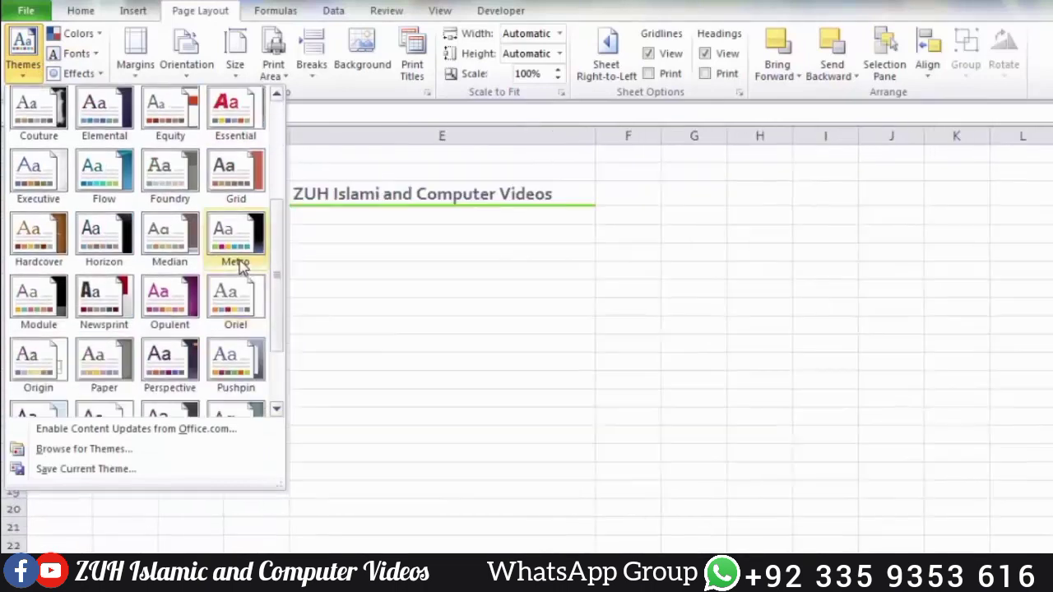
{"action": "left_click", "coordinate": [238, 299]}
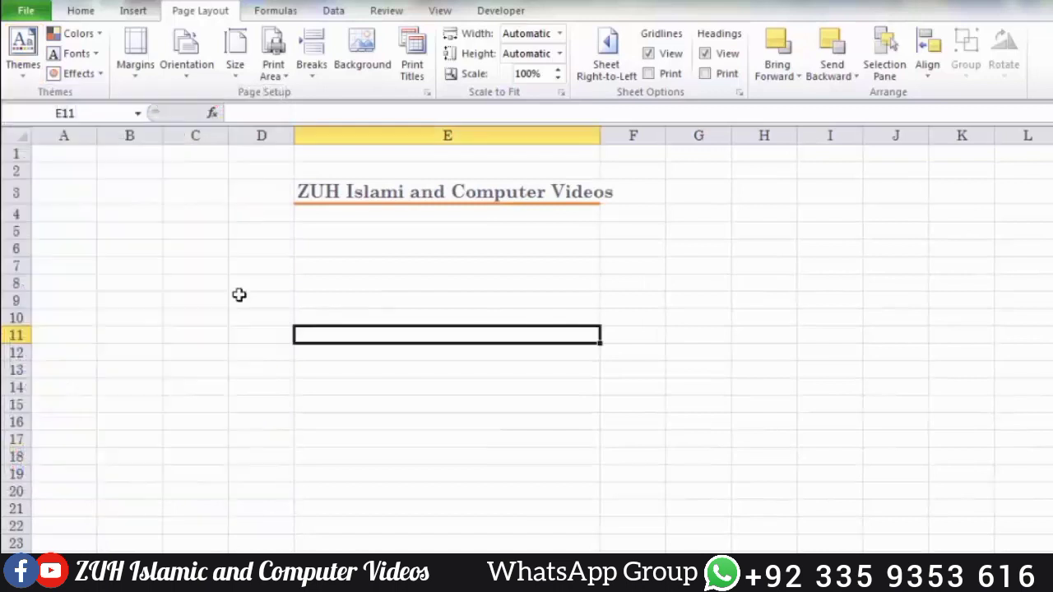
{"action": "double_click", "coordinate": [603, 130]}
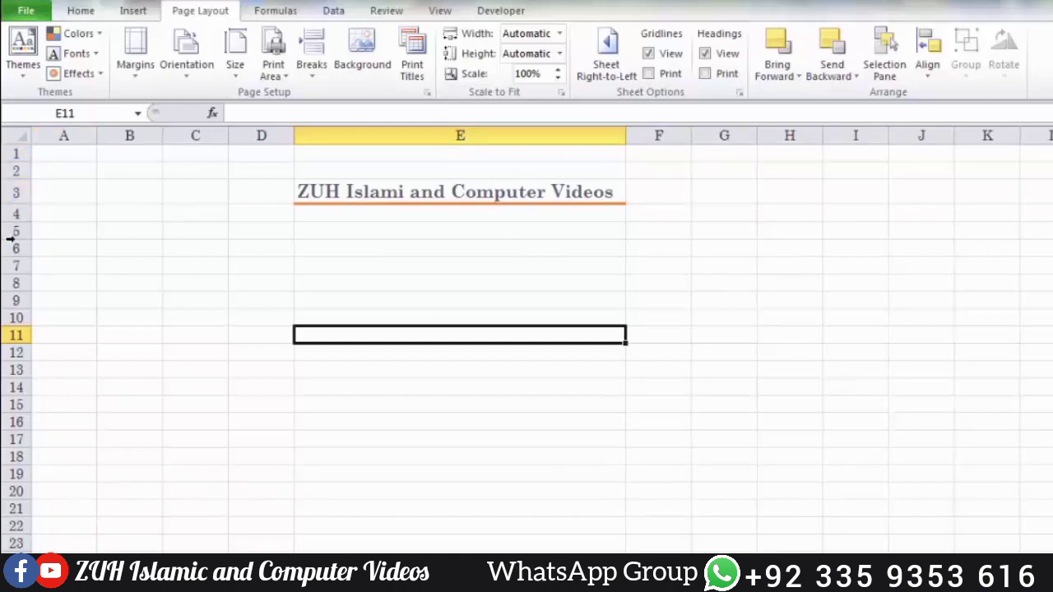
Switch back to the Office theme, then settle on the Essential theme
{"action": "left_click", "coordinate": [23, 64]}
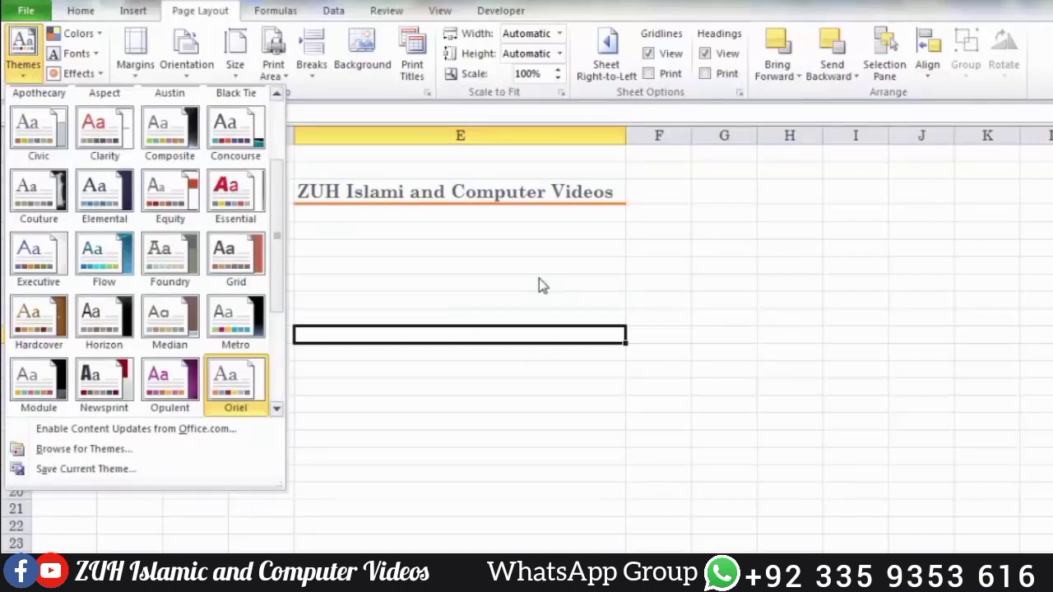
{"action": "scroll", "coordinate": [277, 130], "scroll_direction": "up", "scroll_amount": 2}
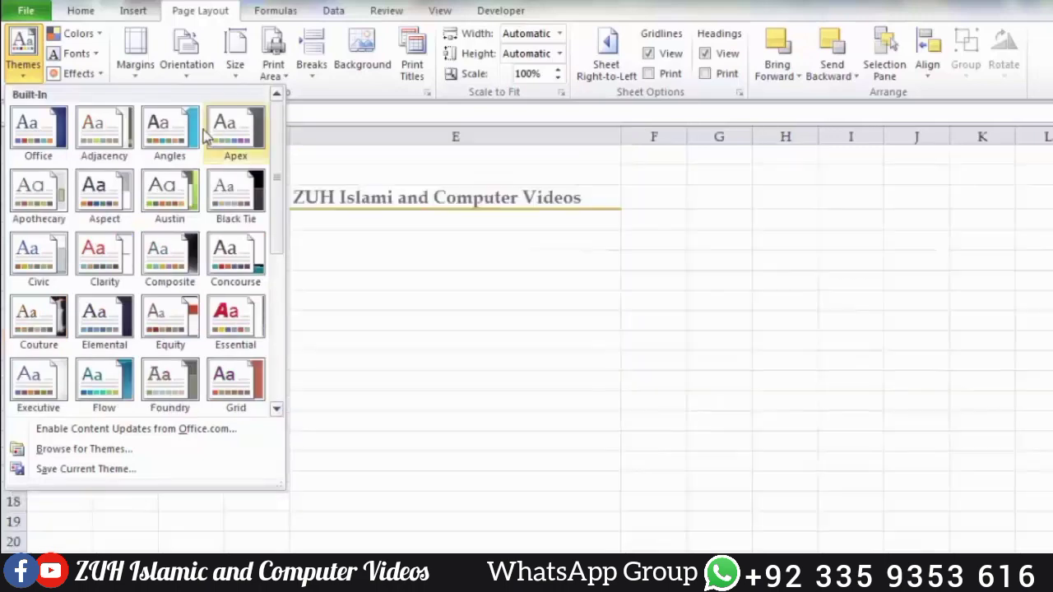
{"action": "left_click", "coordinate": [37, 135]}
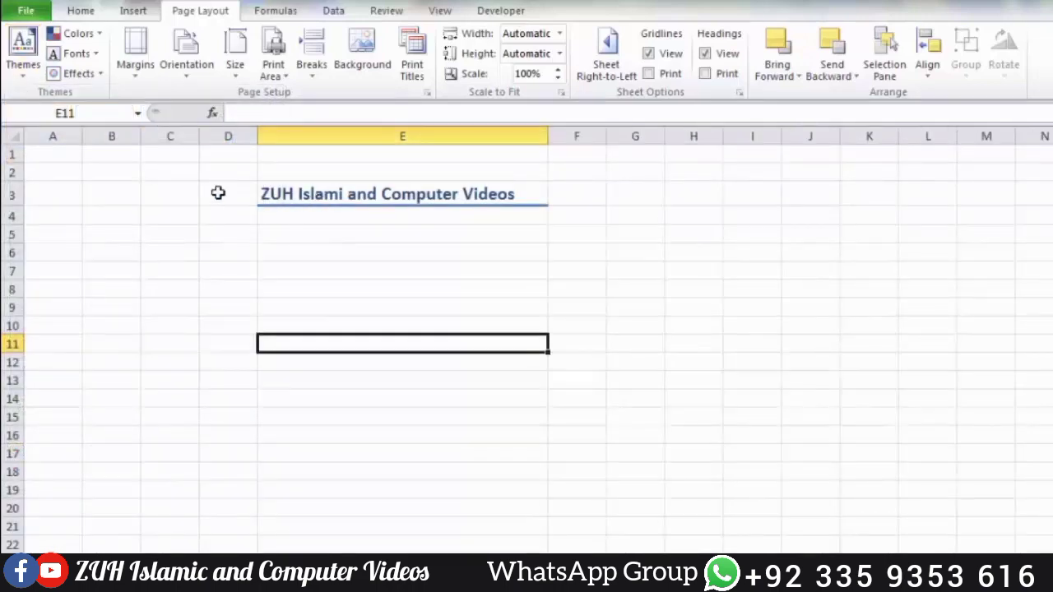
{"action": "left_click", "coordinate": [22, 70]}
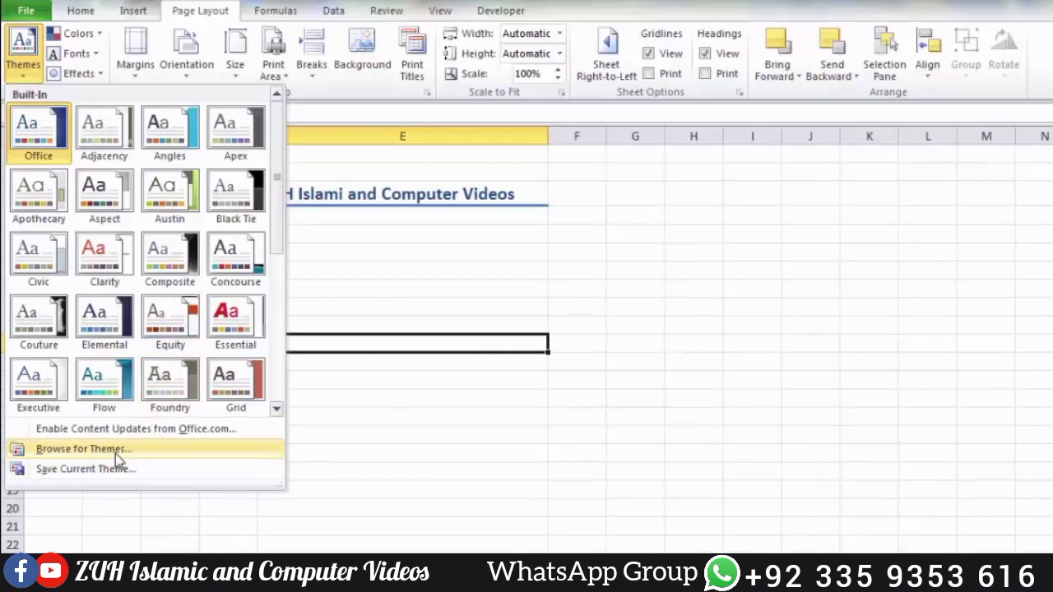
{"action": "left_click", "coordinate": [235, 319]}
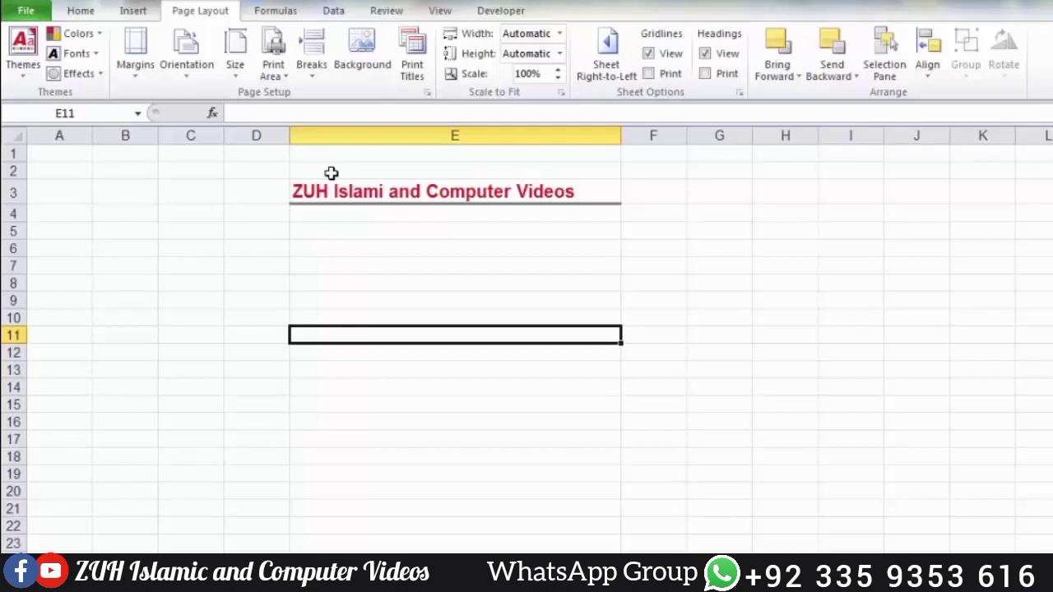
Save the current theme as abc.thmx in the Documents library
{"action": "left_click", "coordinate": [23, 51]}
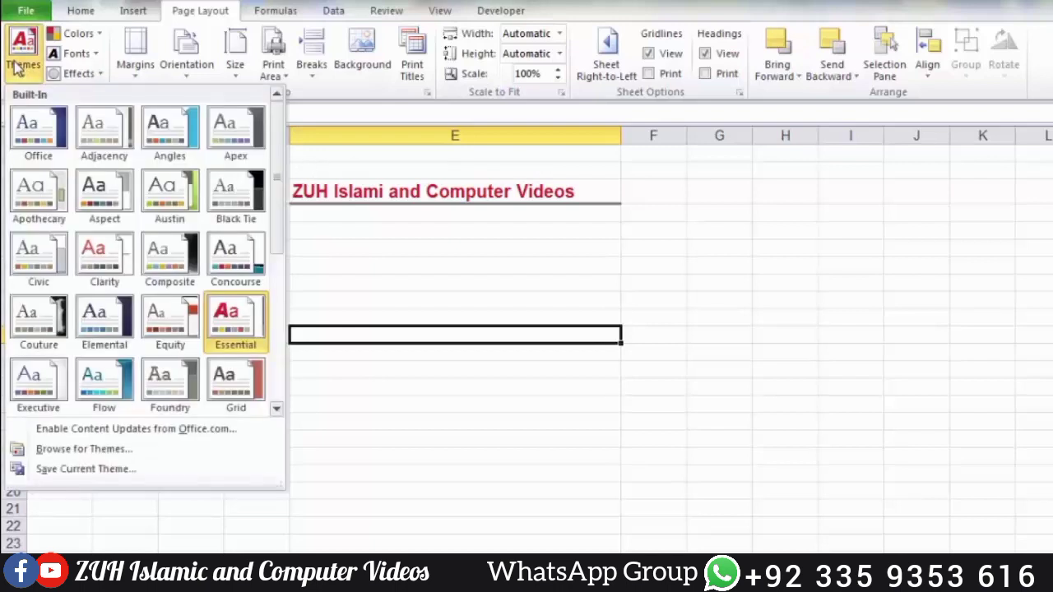
{"action": "left_click", "coordinate": [89, 473]}
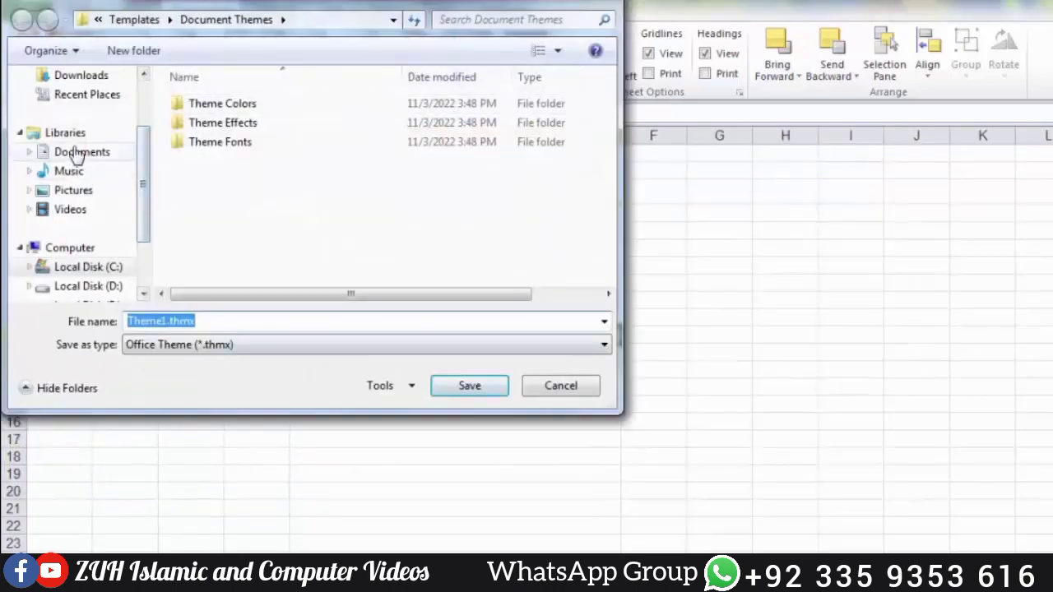
{"action": "left_click", "coordinate": [80, 151]}
{"action": "left_click", "coordinate": [233, 319]}
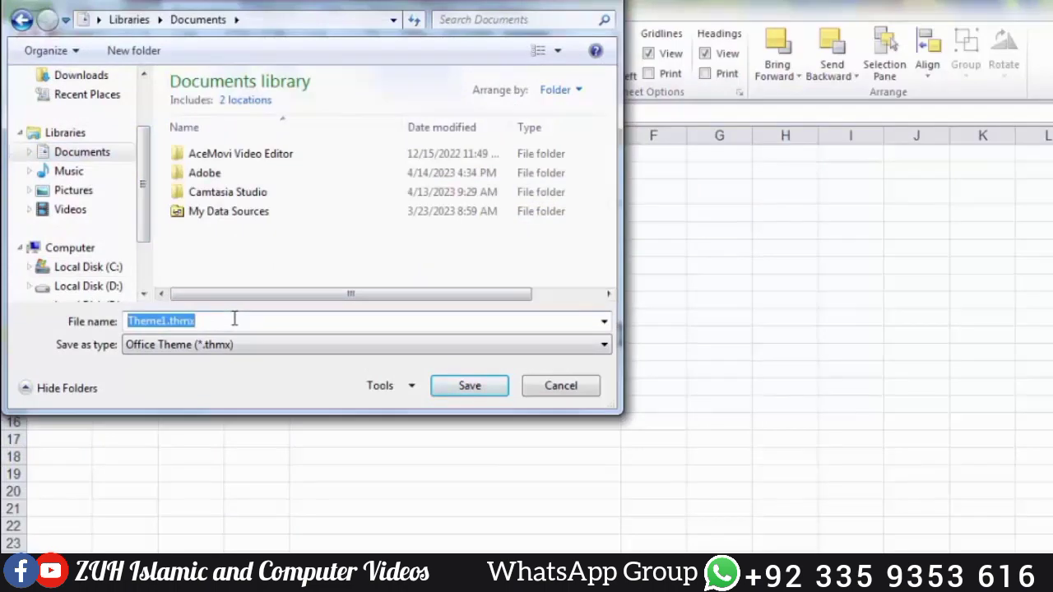
{"action": "type", "text": "abc"}
{"action": "key", "text": "Return"}
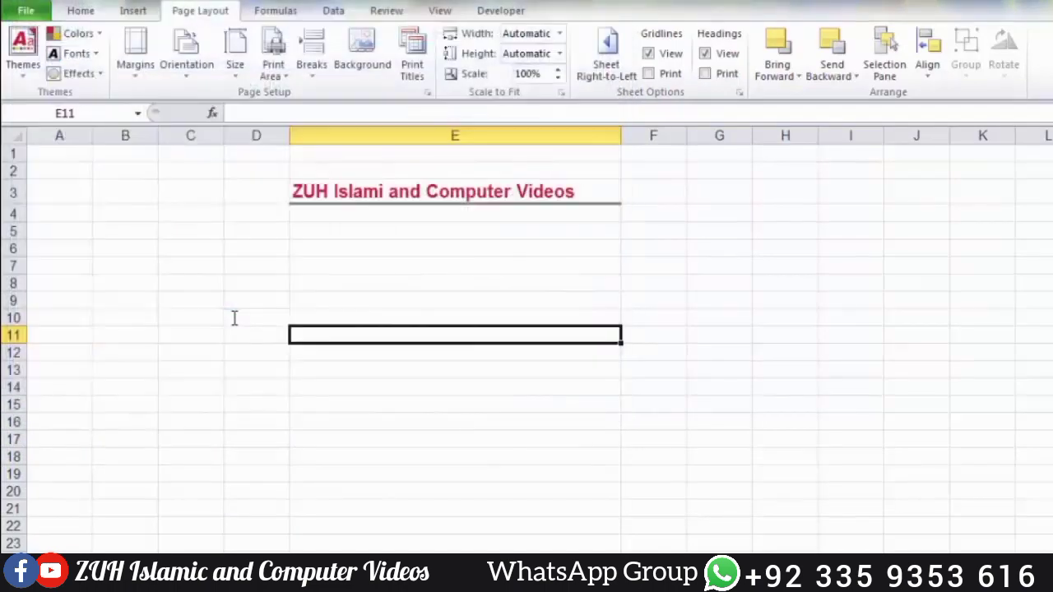
Switch to another built-in theme, then reload abc.thmx via Browse for Themes
{"action": "left_click", "coordinate": [23, 51]}
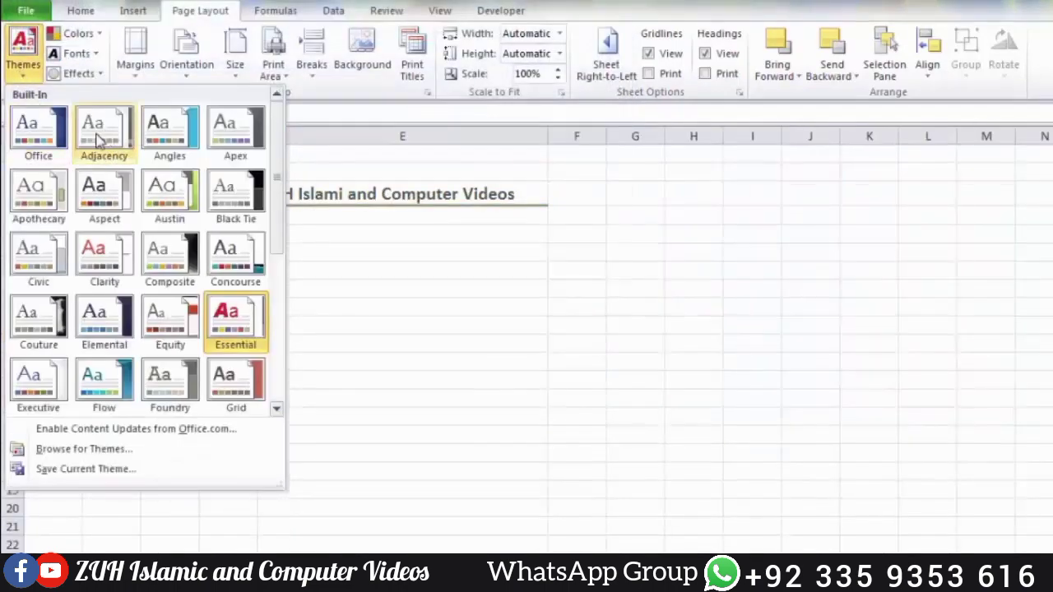
{"action": "left_click", "coordinate": [97, 140]}
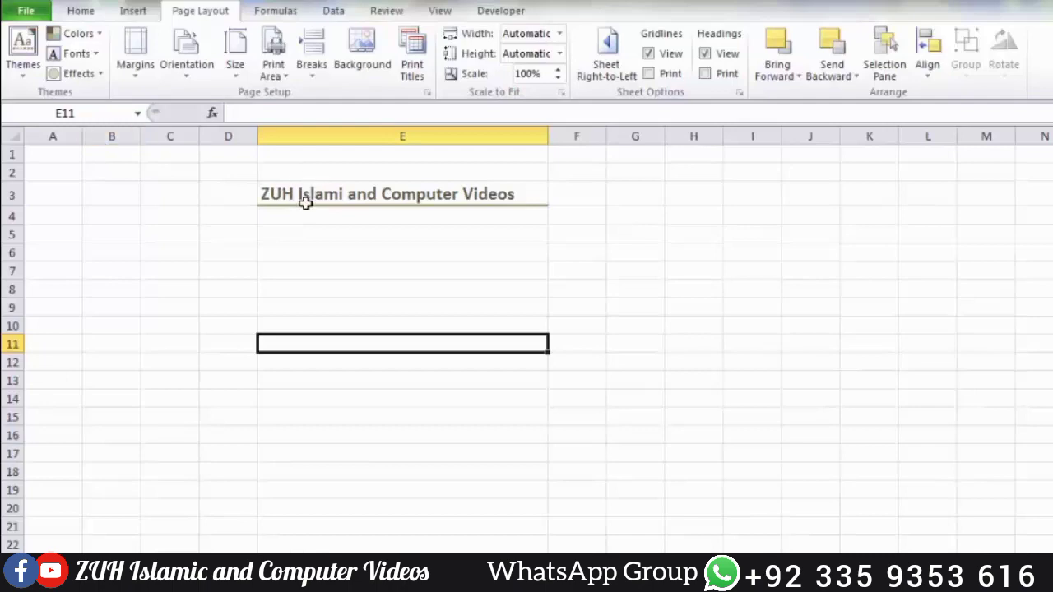
{"action": "left_click", "coordinate": [24, 73]}
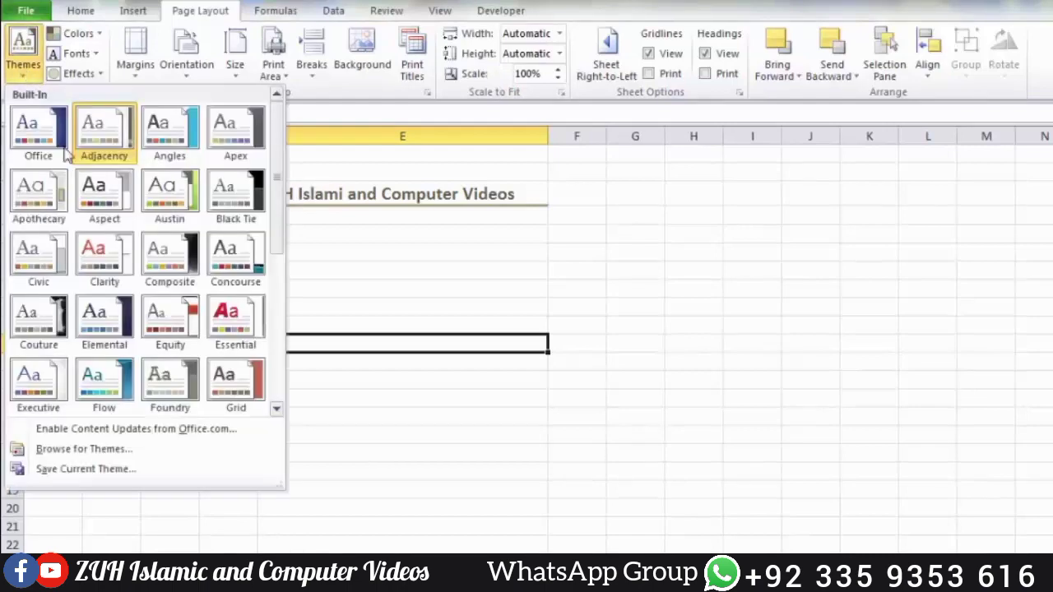
{"action": "left_click", "coordinate": [120, 454]}
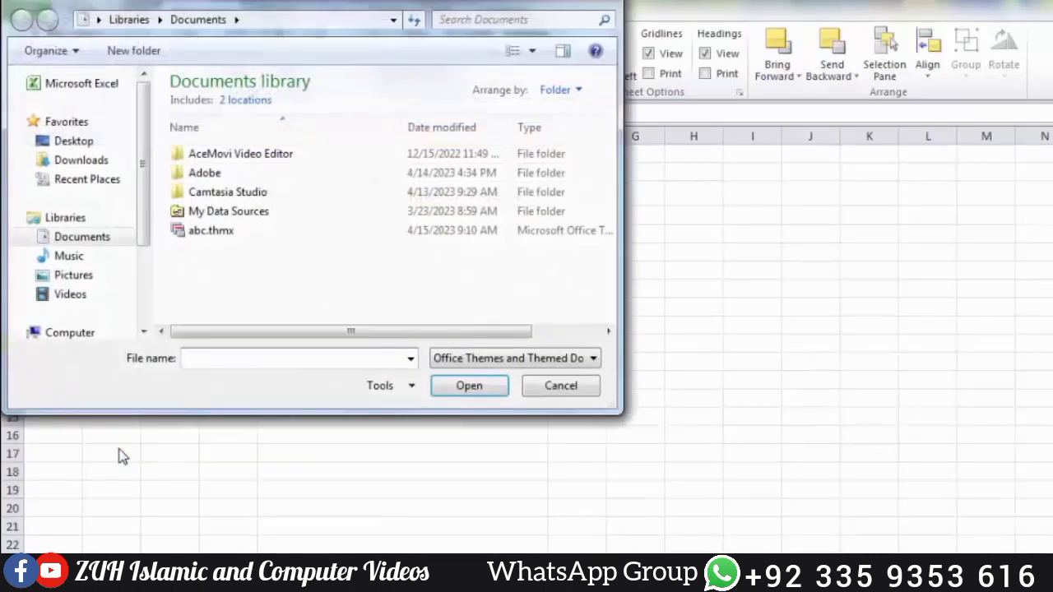
{"action": "left_click", "coordinate": [197, 231]}
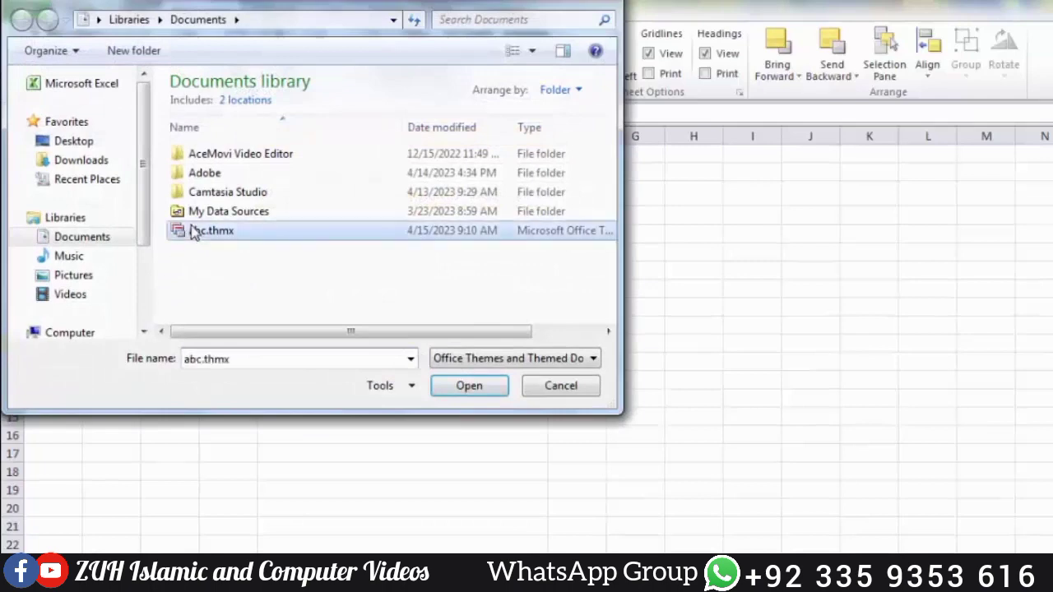
{"action": "left_click", "coordinate": [463, 386]}
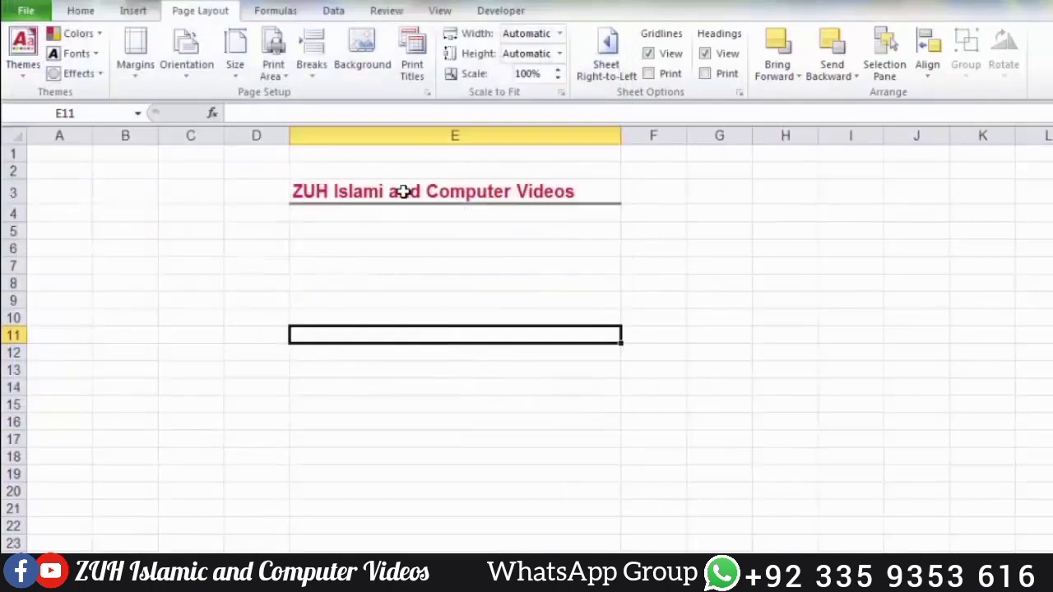
{"action": "left_click", "coordinate": [24, 73]}
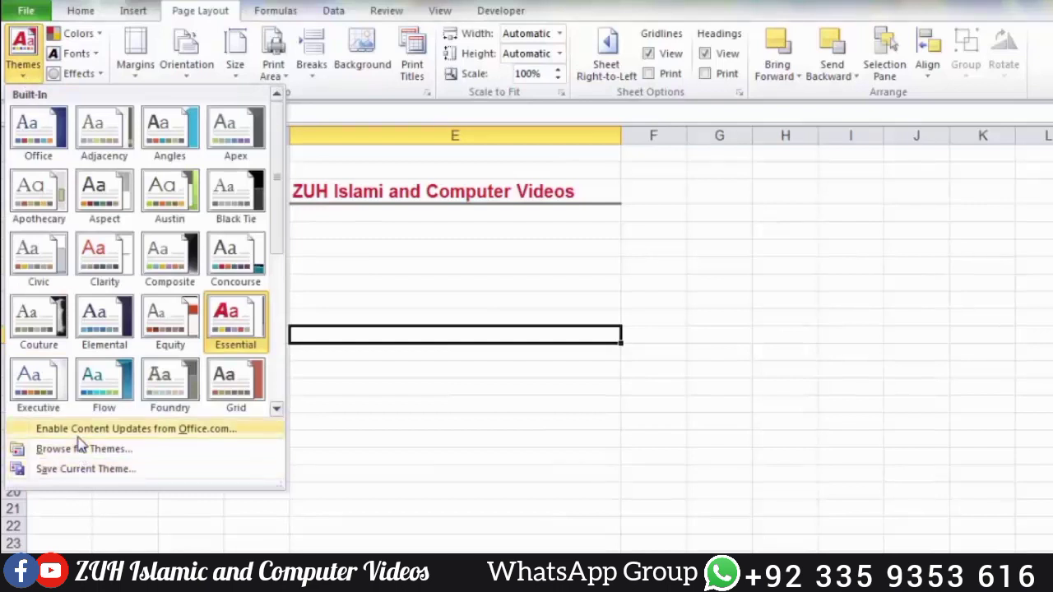
Close the themes list and show the built-in theme colour sets
{"action": "left_click", "coordinate": [330, 246]}
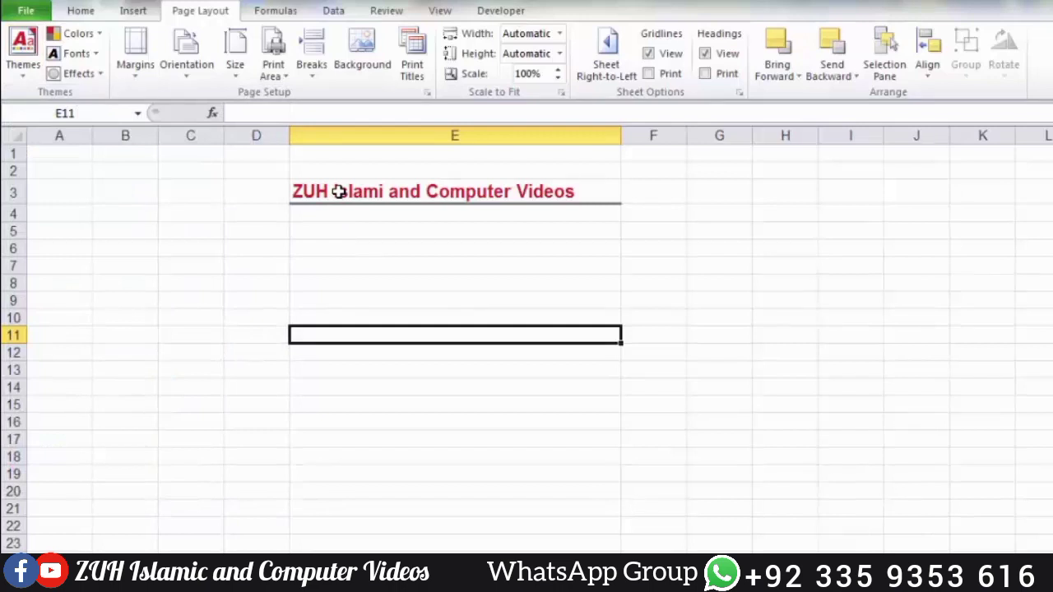
{"action": "left_click", "coordinate": [98, 35]}
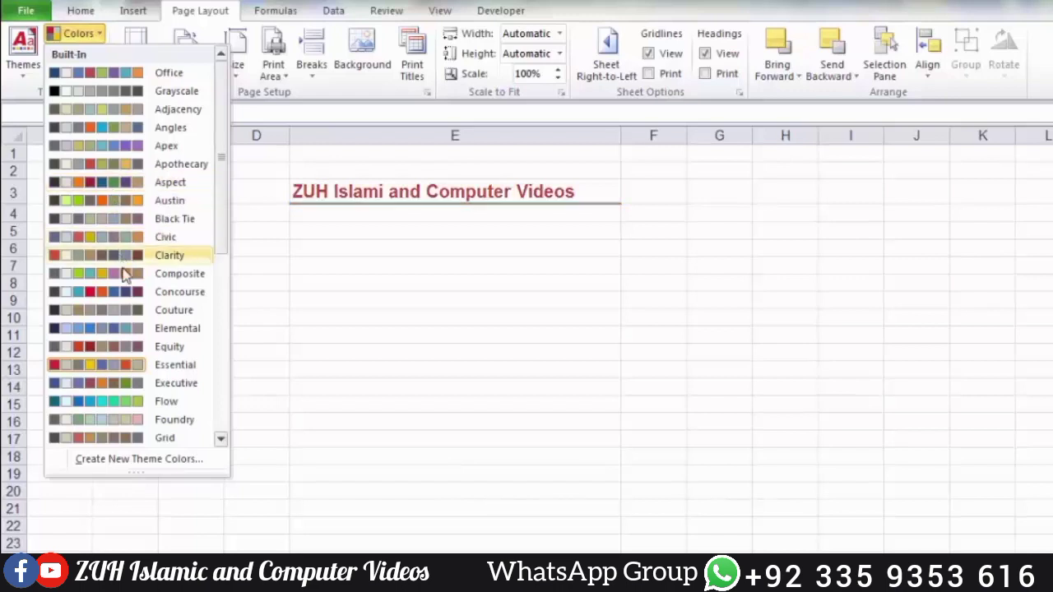
Apply the Essential colour set and the Office 2 theme fonts
{"action": "left_click", "coordinate": [138, 364]}
{"action": "left_click", "coordinate": [93, 56]}
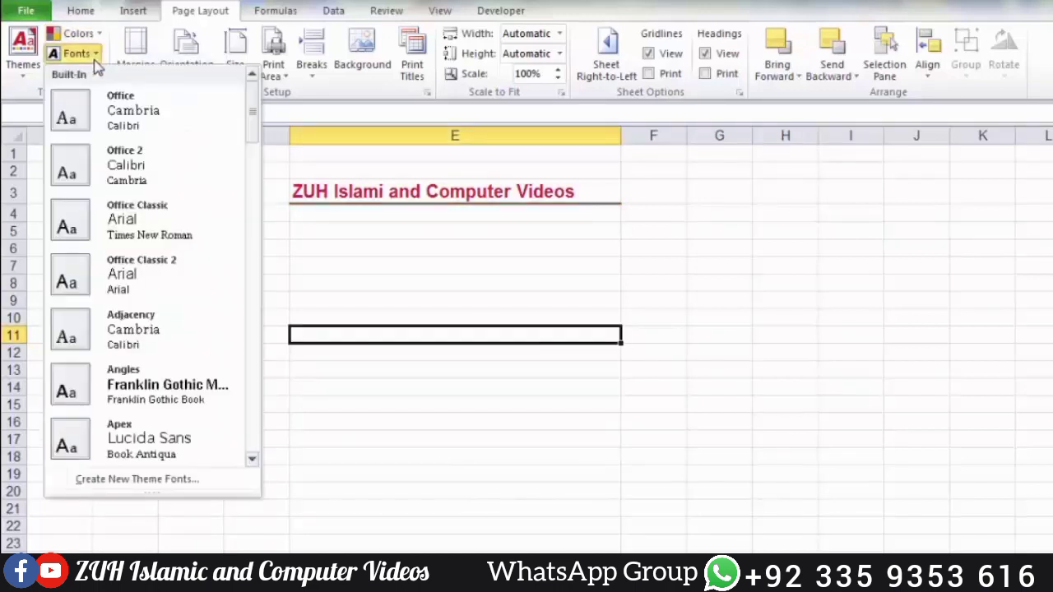
{"action": "left_click", "coordinate": [120, 188]}
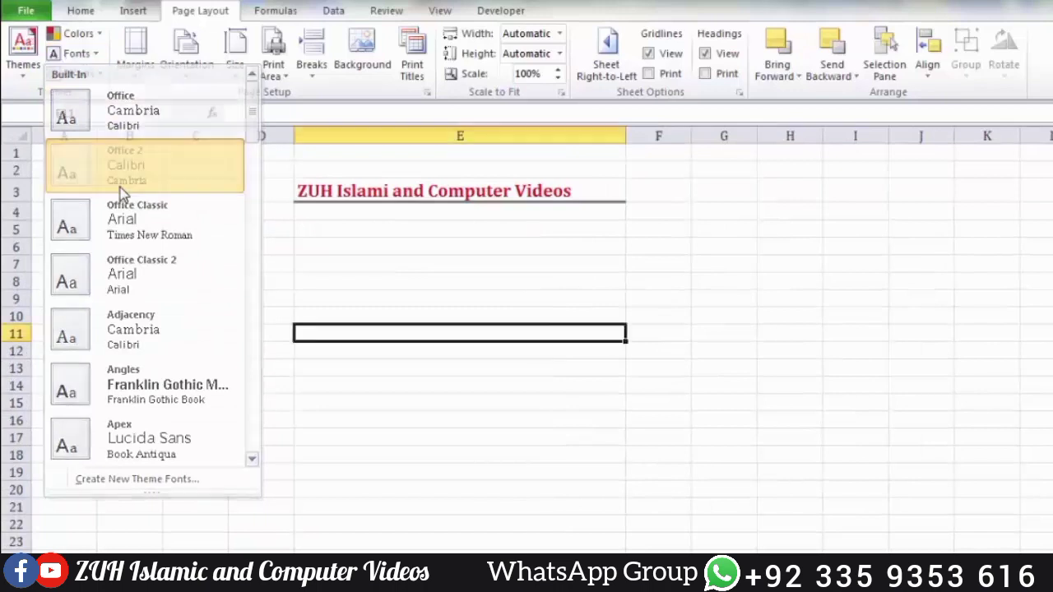
Look over the theme effects without choosing any, then show the Insert Shapes gallery
{"action": "left_click", "coordinate": [92, 73]}
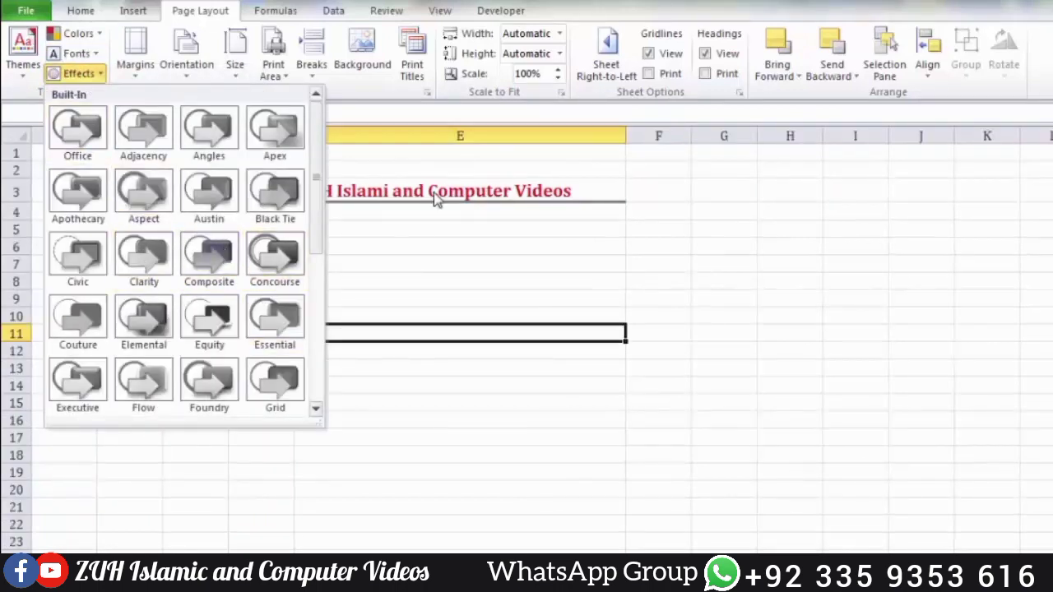
{"action": "left_click", "coordinate": [327, 193]}
{"action": "left_click", "coordinate": [132, 10]}
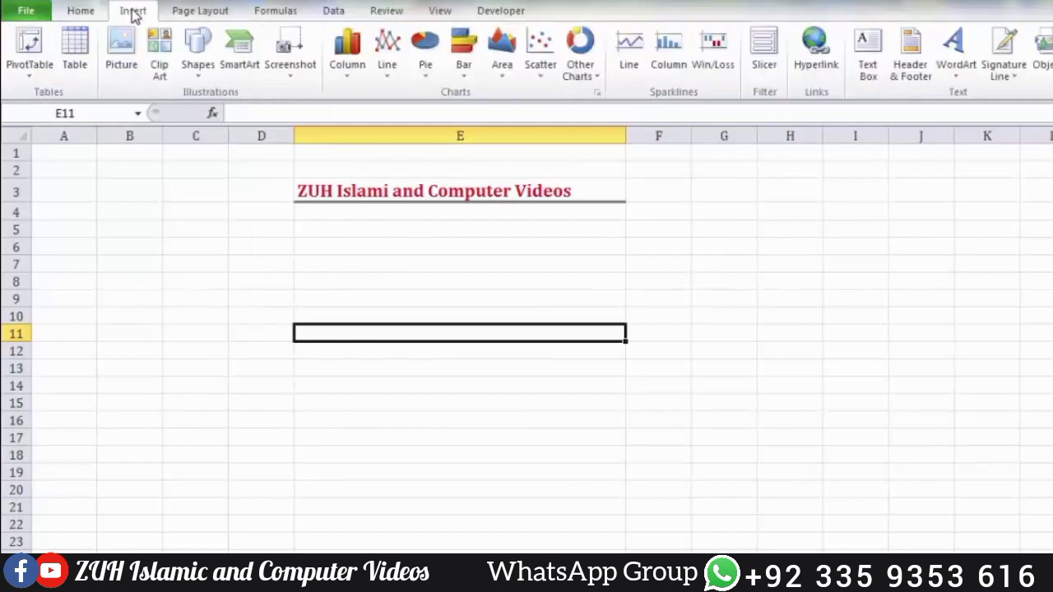
{"action": "left_click", "coordinate": [205, 65]}
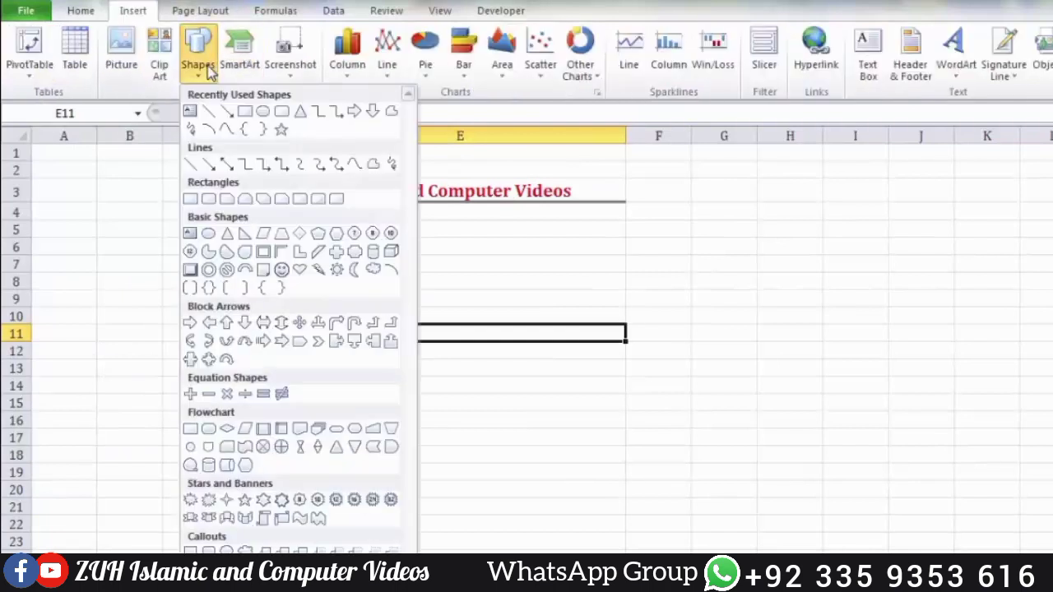
Draw a Round Single Corner Rectangle over rows 8–15 right of the title
{"action": "left_click", "coordinate": [300, 201]}
{"action": "left_click_drag", "start_coordinate": [599, 273], "coordinate": [1017, 416]}
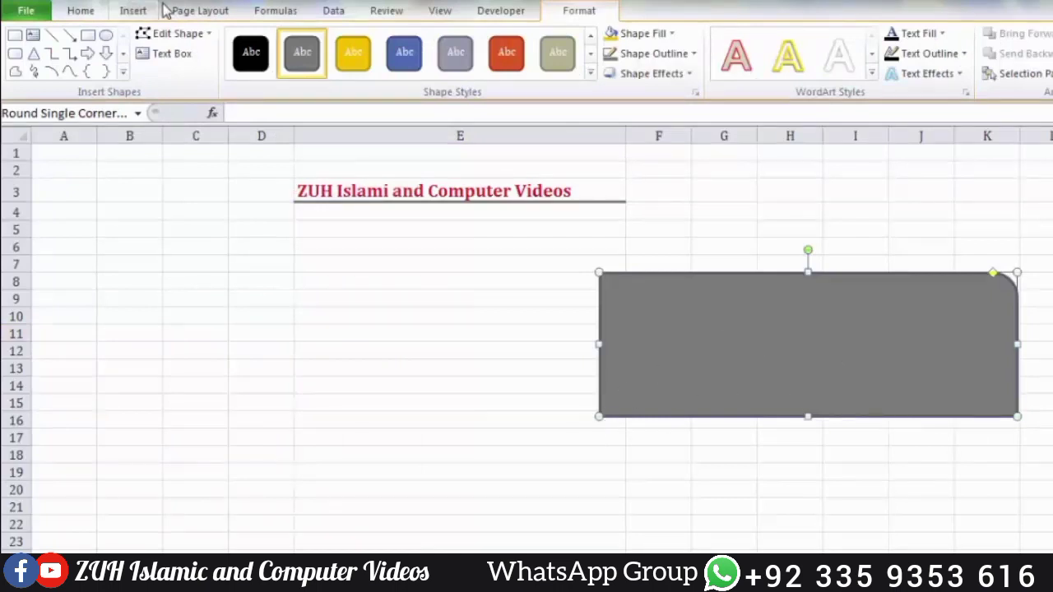
{"action": "left_click", "coordinate": [200, 11]}
{"action": "left_click", "coordinate": [78, 73]}
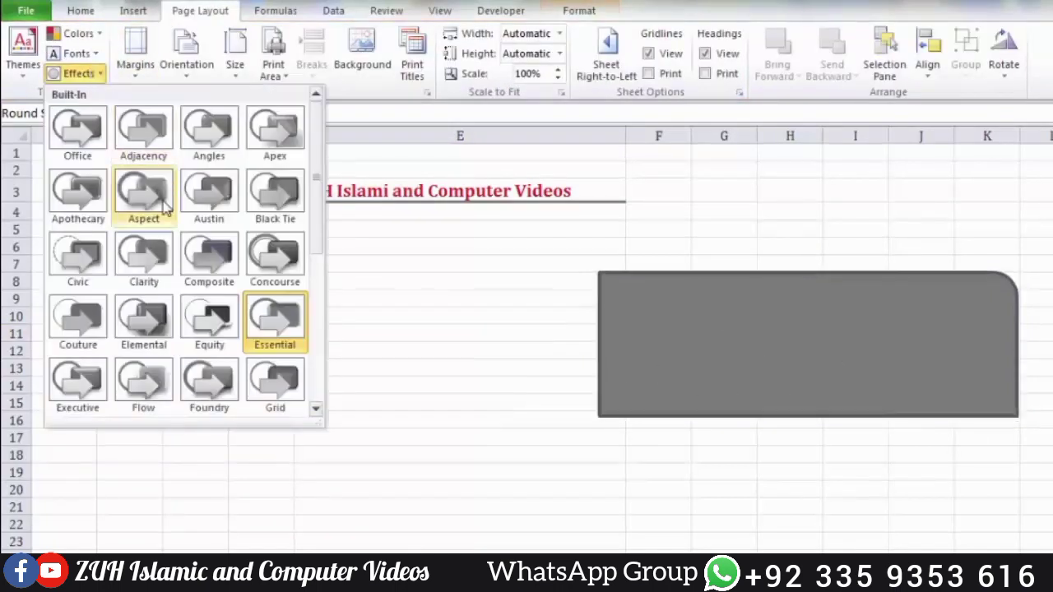
{"action": "left_click_drag", "start_coordinate": [312, 228], "coordinate": [310, 329]}
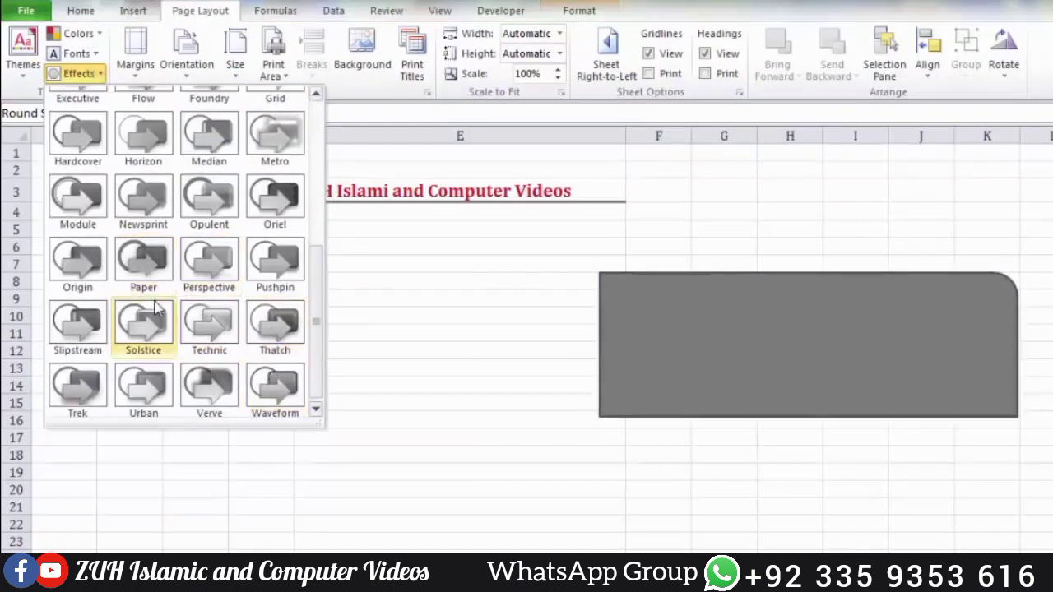
{"action": "key", "text": "Escape"}
Give the rectangle No Fill and apply the Concourse theme effects
{"action": "left_click", "coordinate": [585, 11]}
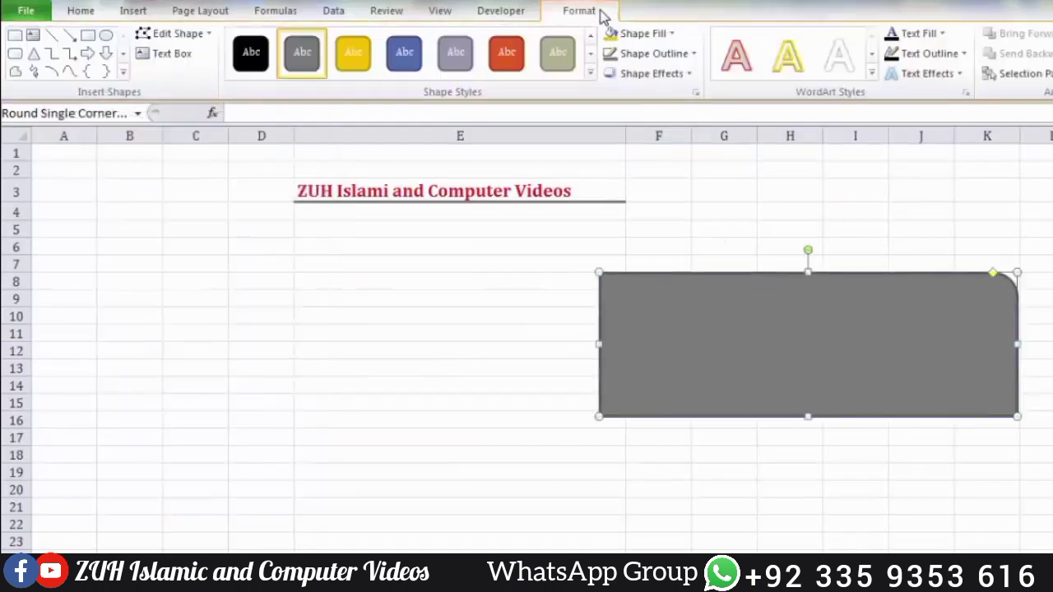
{"action": "left_click", "coordinate": [634, 35]}
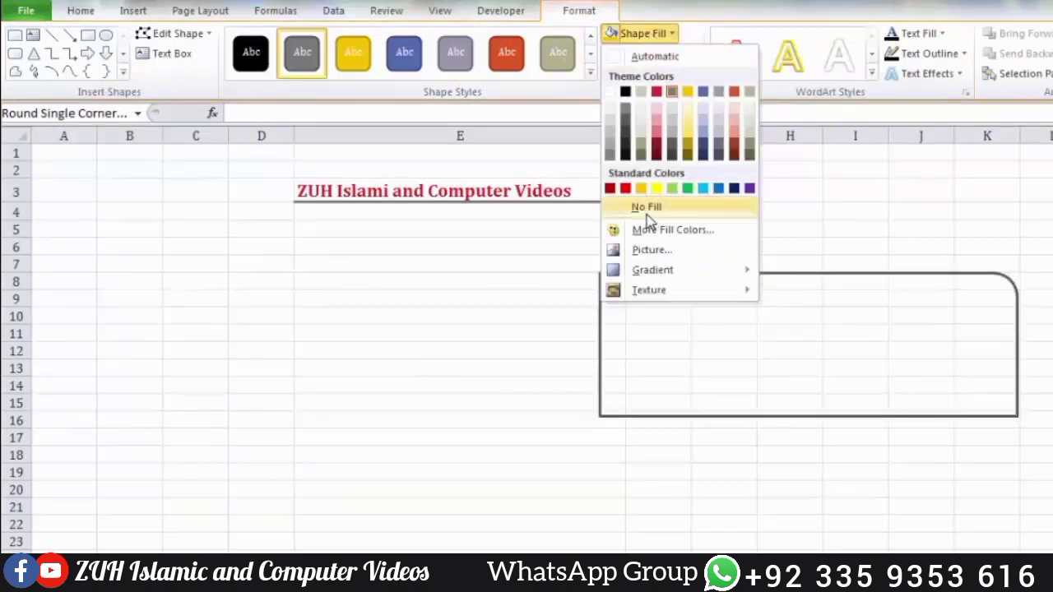
{"action": "left_click", "coordinate": [649, 209]}
{"action": "left_click", "coordinate": [201, 11]}
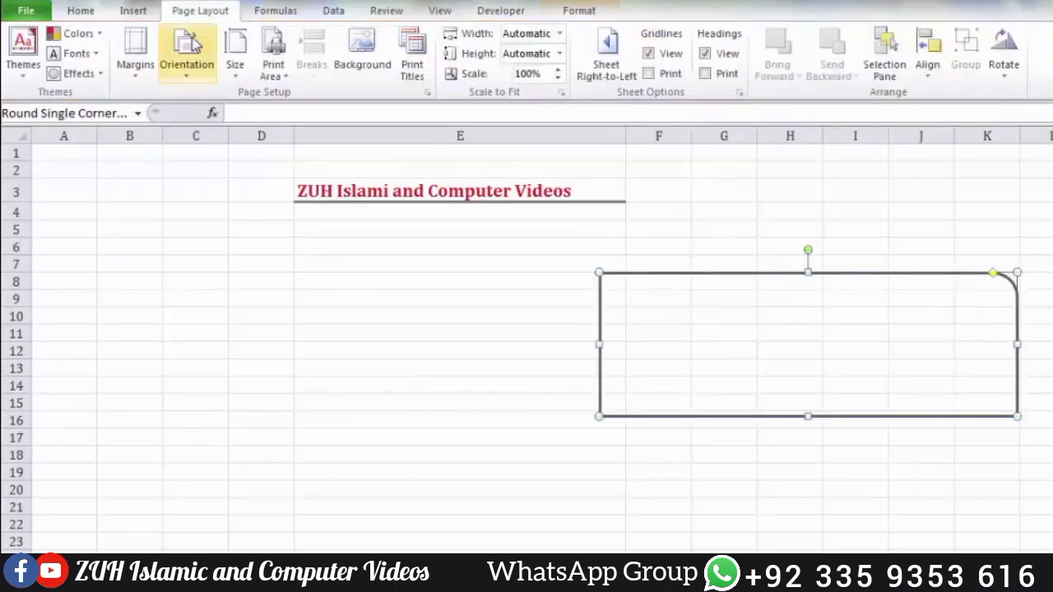
{"action": "left_click", "coordinate": [79, 73]}
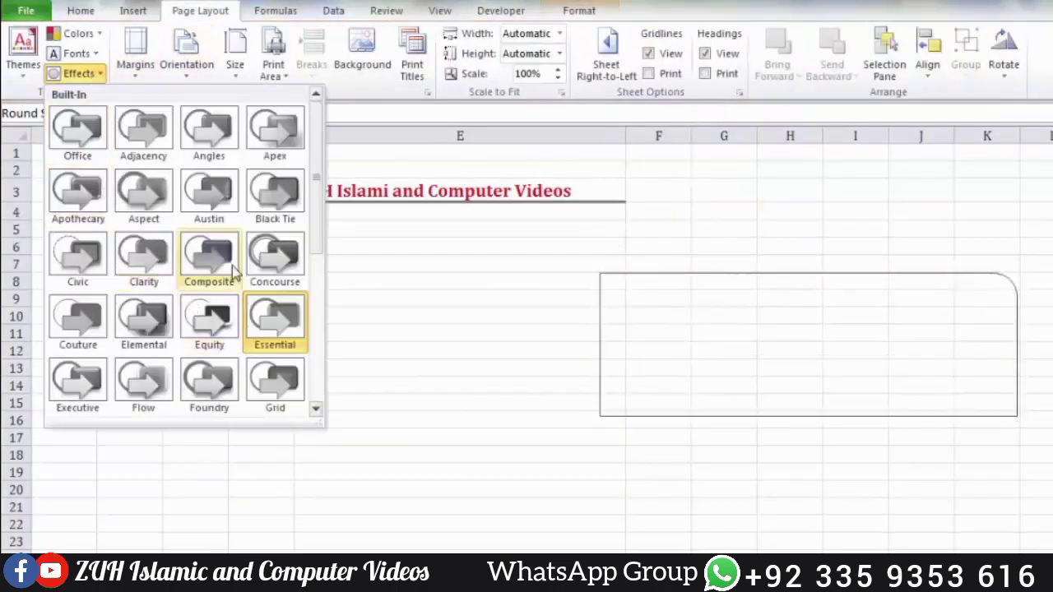
{"action": "left_click", "coordinate": [282, 253]}
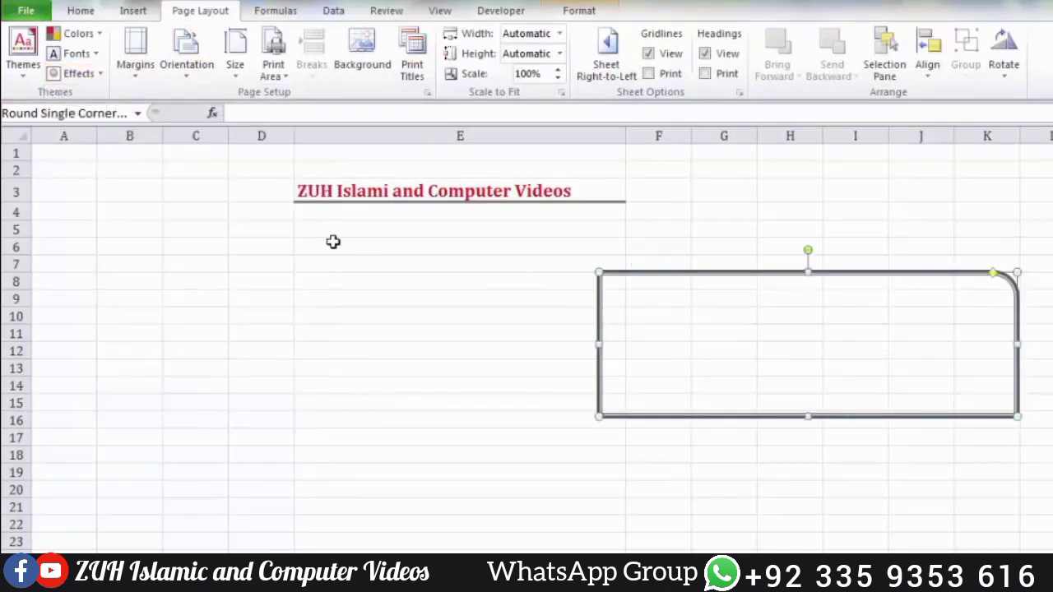
{"action": "left_click", "coordinate": [153, 186]}
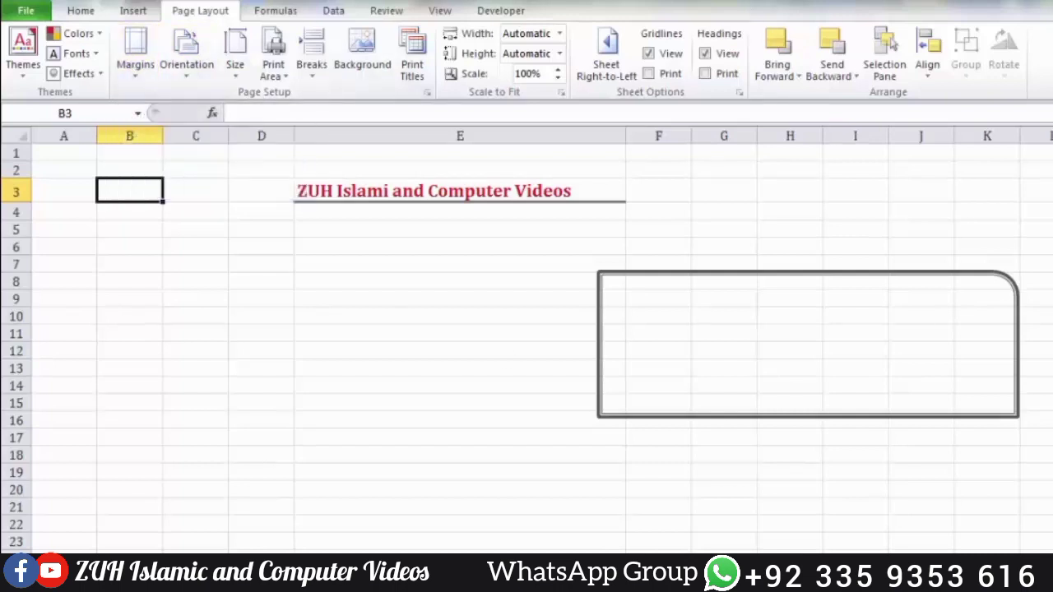
Switch to Page Layout view with the header area visible and list the margin presets
{"action": "left_click", "coordinate": [946, 582]}
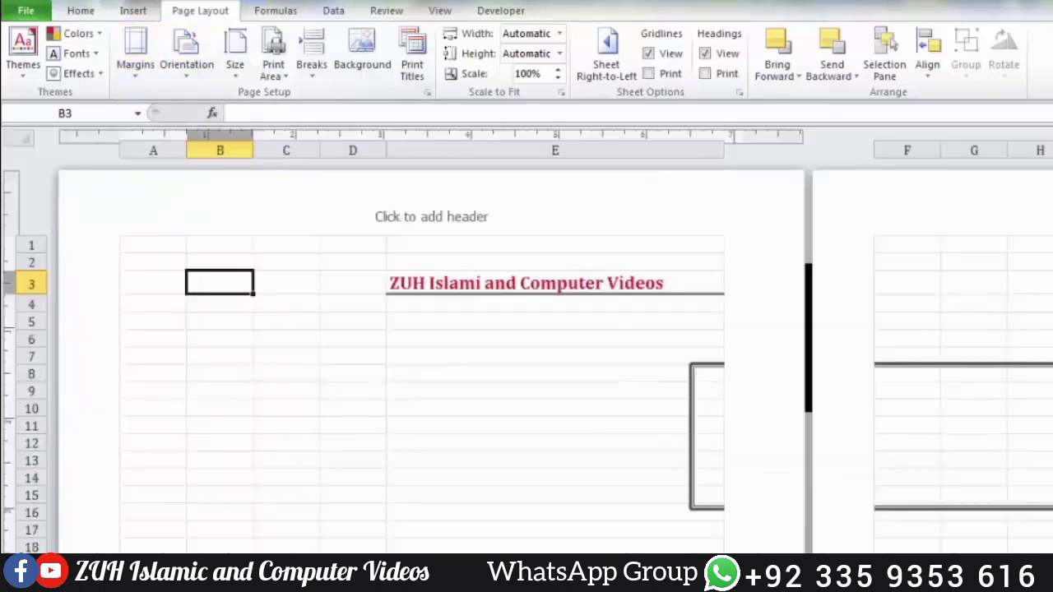
{"action": "left_click", "coordinate": [308, 319]}
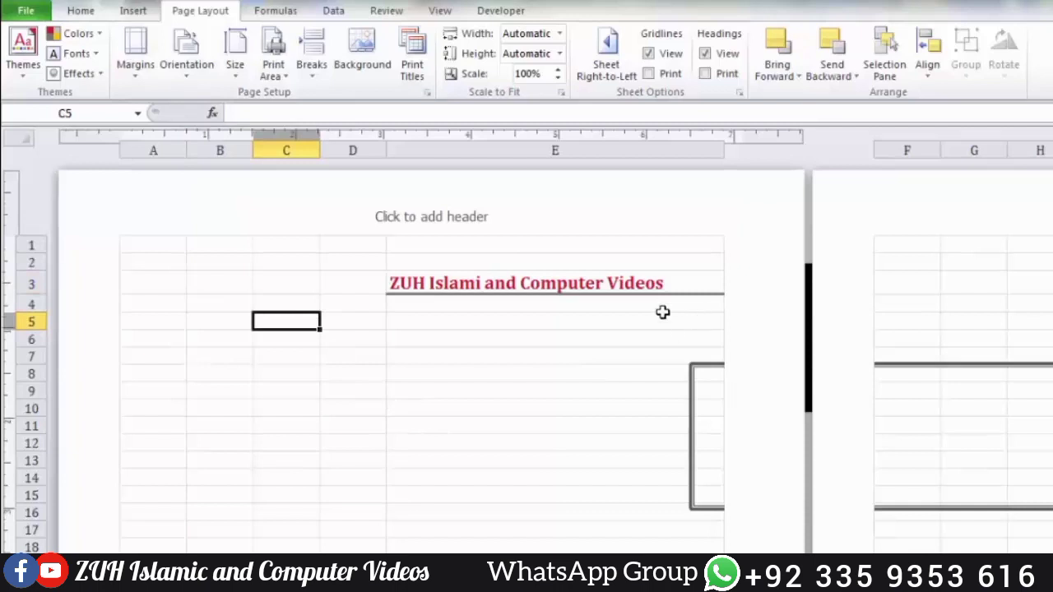
{"action": "left_click", "coordinate": [146, 69]}
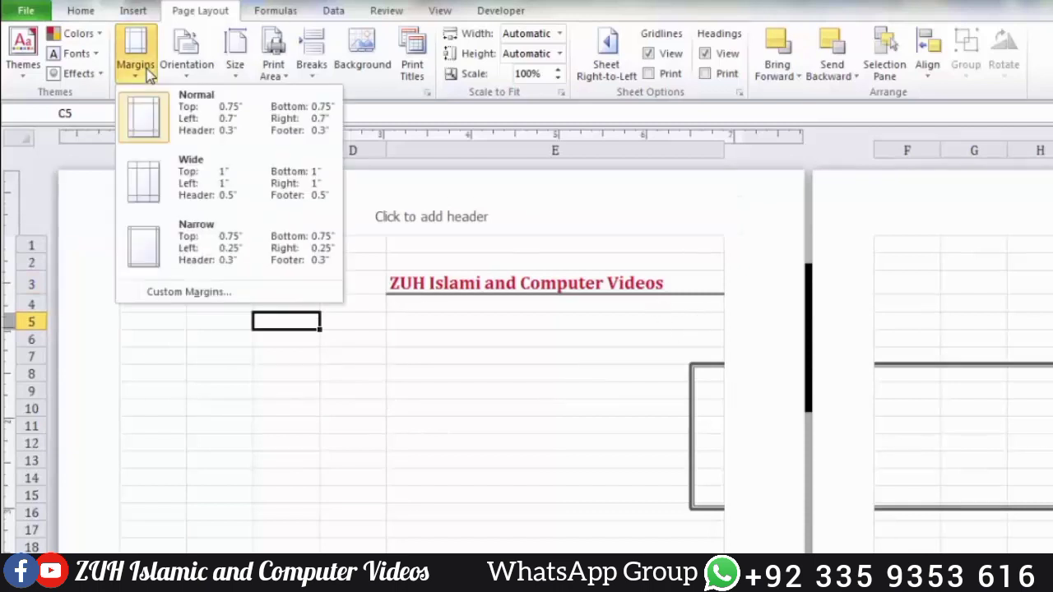
Try Wide margins, then keep Narrow margins (0.25" left and right)
{"action": "left_click", "coordinate": [211, 176]}
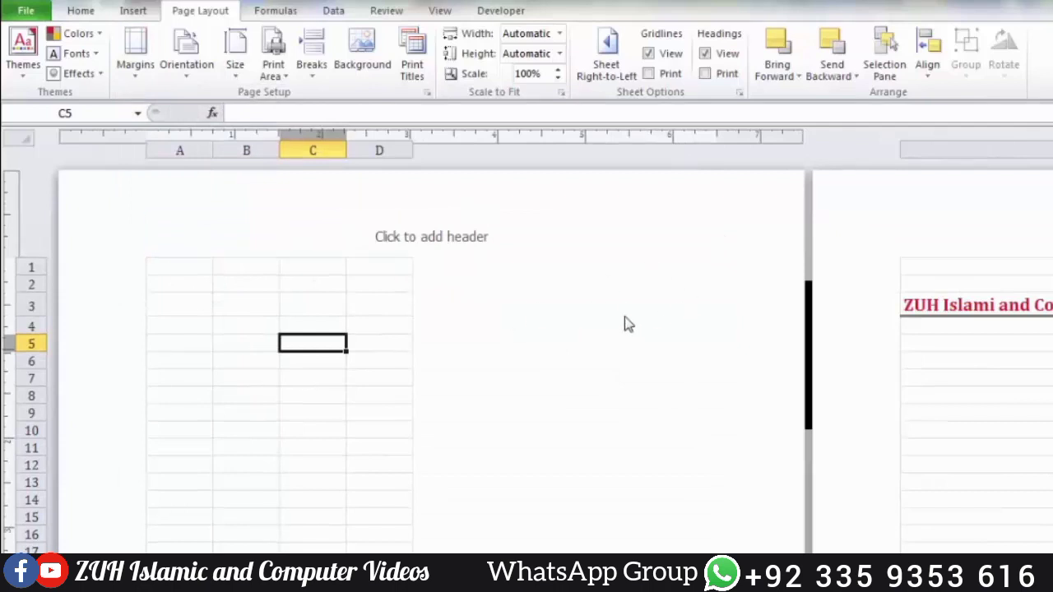
{"action": "left_click", "coordinate": [147, 55]}
{"action": "left_click", "coordinate": [205, 243]}
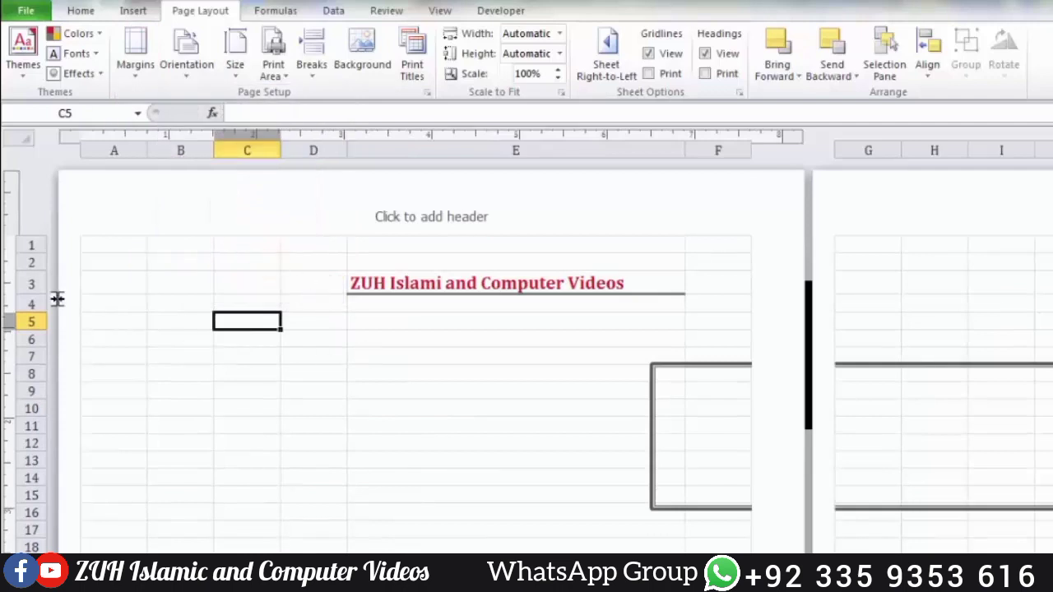
{"action": "left_click", "coordinate": [145, 81]}
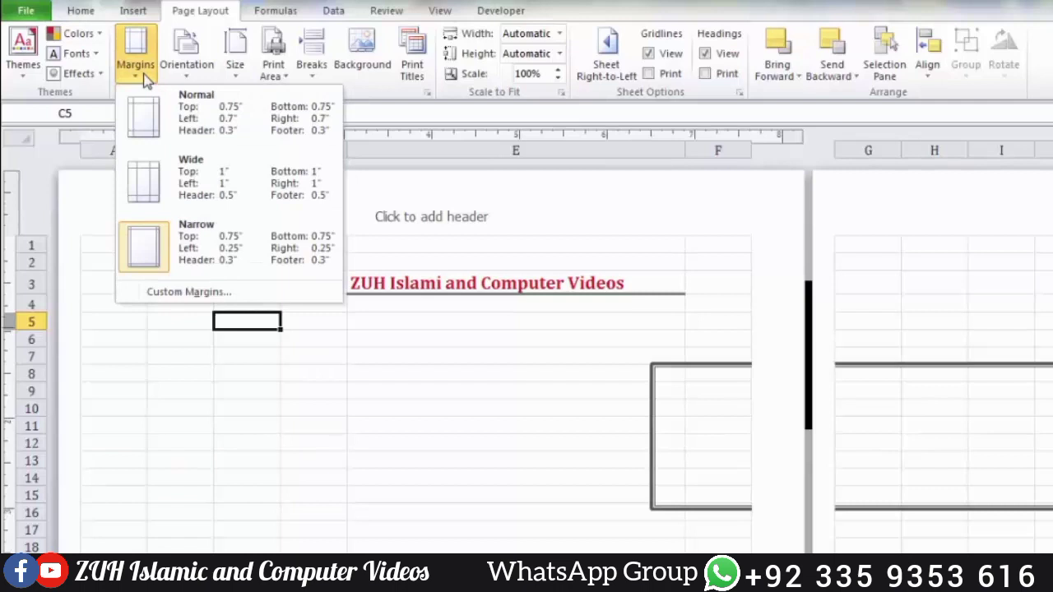
Set custom margins of 1" top, left and bottom, keeping 0.25" right, in Page Setup
{"action": "left_click", "coordinate": [234, 303]}
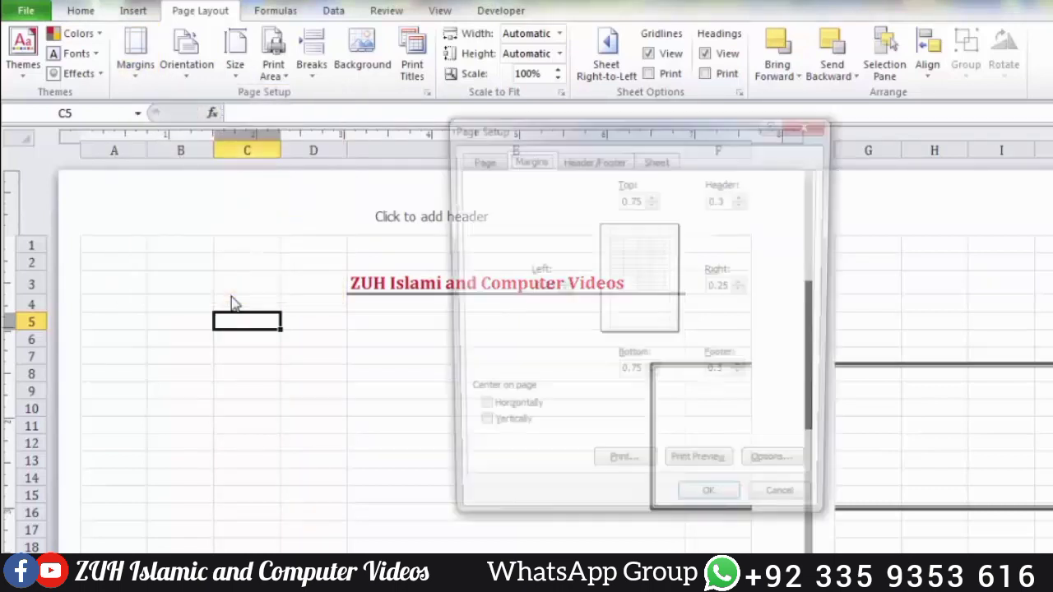
{"action": "left_click_drag", "start_coordinate": [557, 134], "coordinate": [405, 110]}
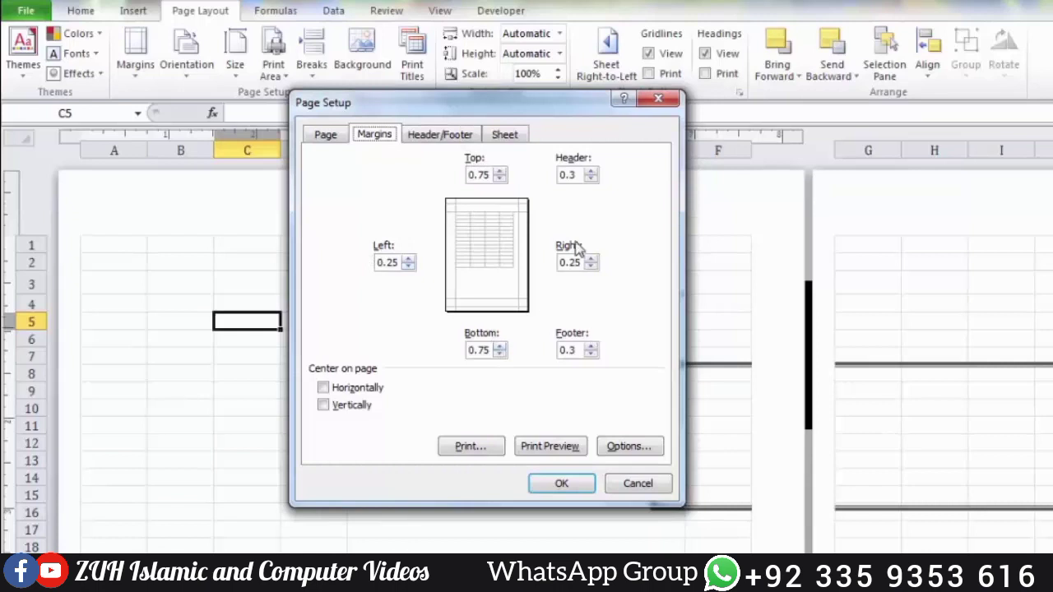
{"action": "left_click", "coordinate": [567, 173]}
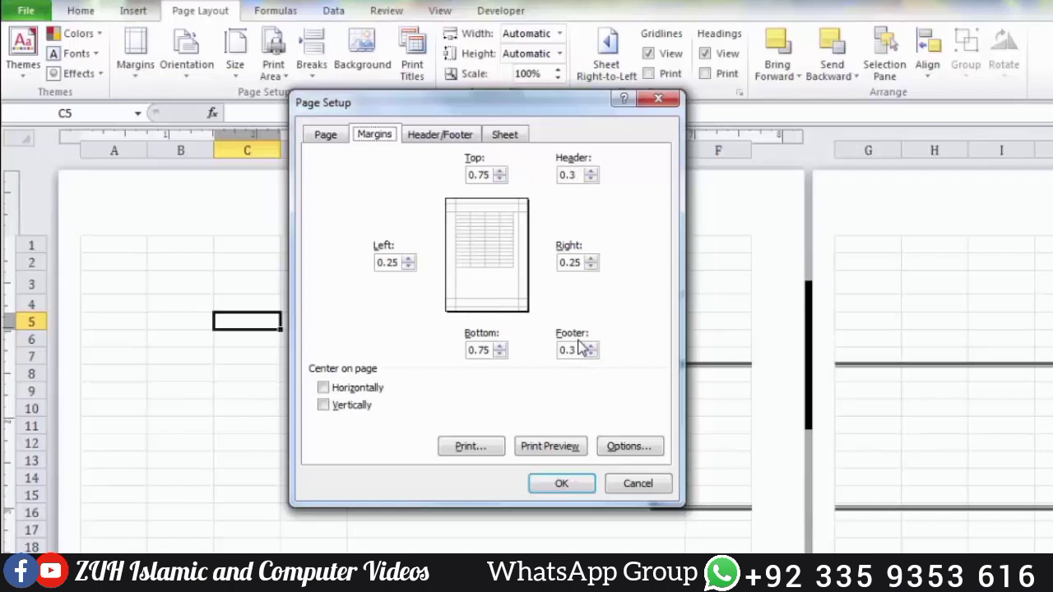
{"action": "left_click", "coordinate": [499, 170]}
{"action": "left_click", "coordinate": [409, 258]}
{"action": "left_click", "coordinate": [408, 259]}
{"action": "left_click", "coordinate": [499, 347]}
{"action": "left_click", "coordinate": [499, 346]}
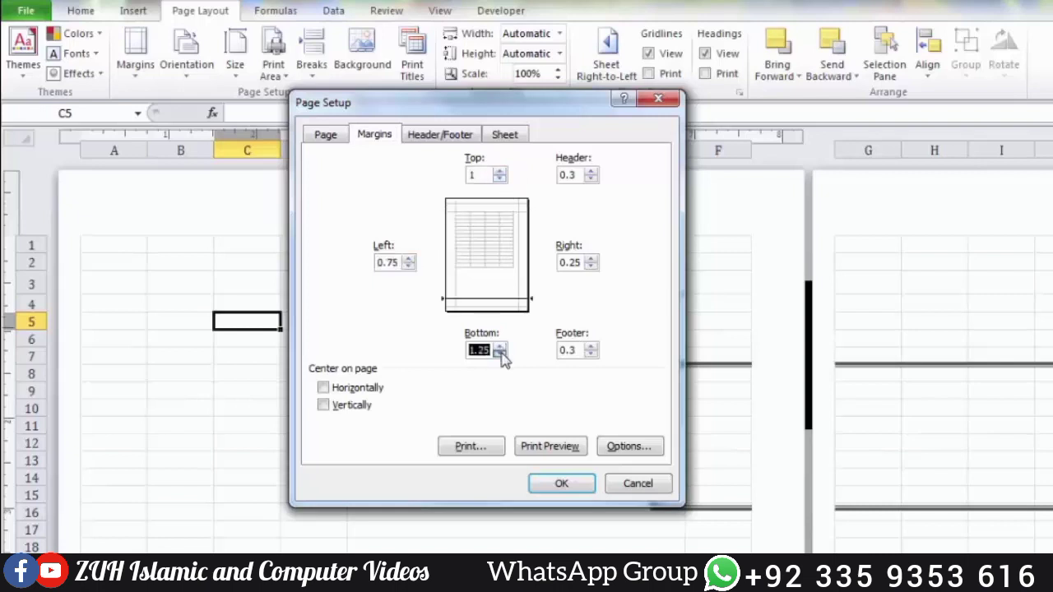
{"action": "left_click", "coordinate": [500, 354]}
{"action": "left_click", "coordinate": [409, 258]}
{"action": "left_click", "coordinate": [576, 492]}
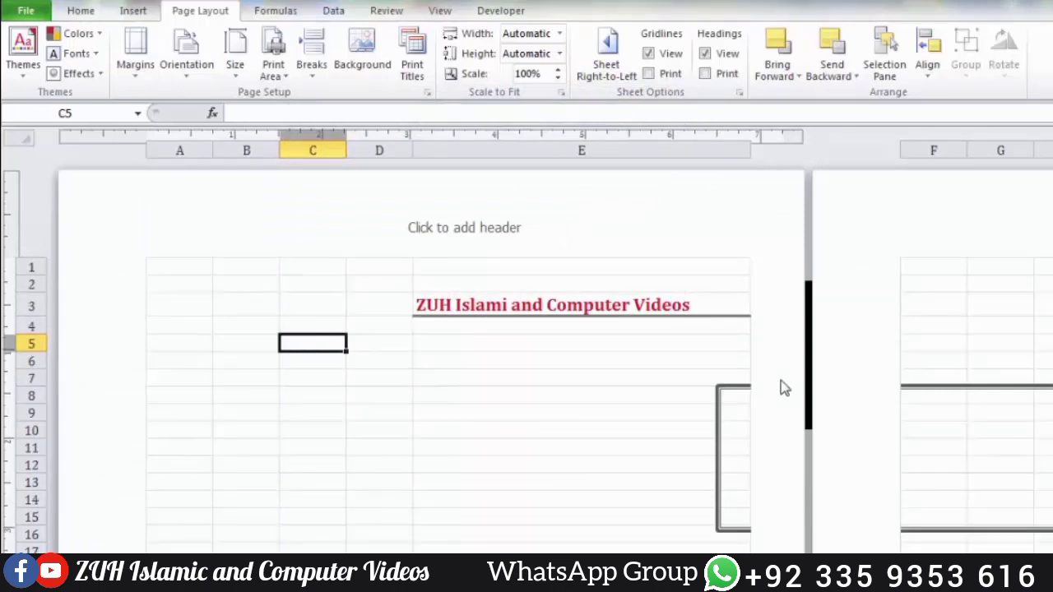
Recheck the custom margins without changes, then open the print preview with Ctrl+P
{"action": "left_click", "coordinate": [310, 300]}
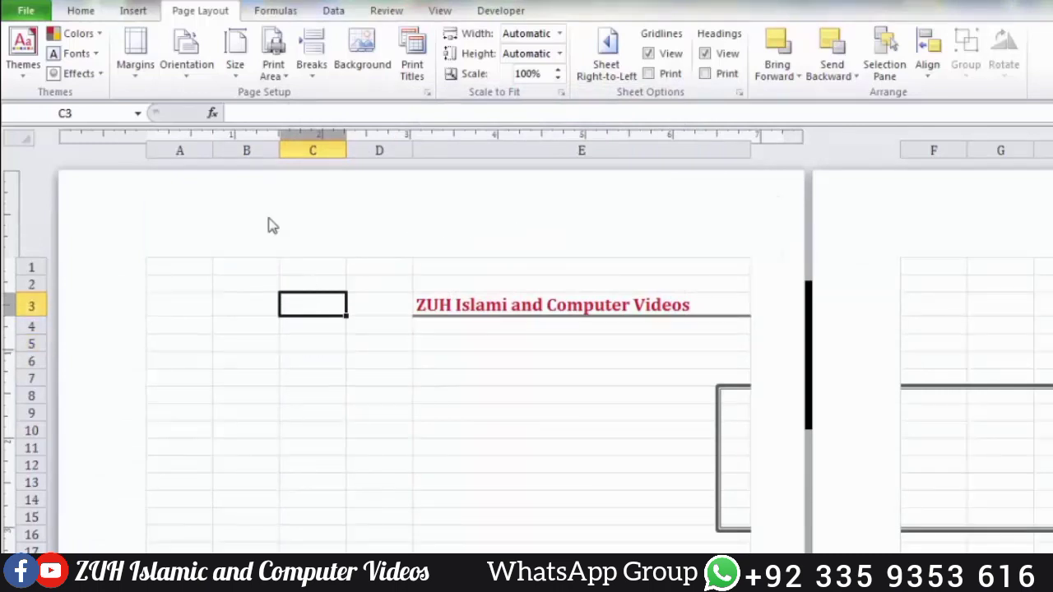
{"action": "left_click", "coordinate": [147, 75]}
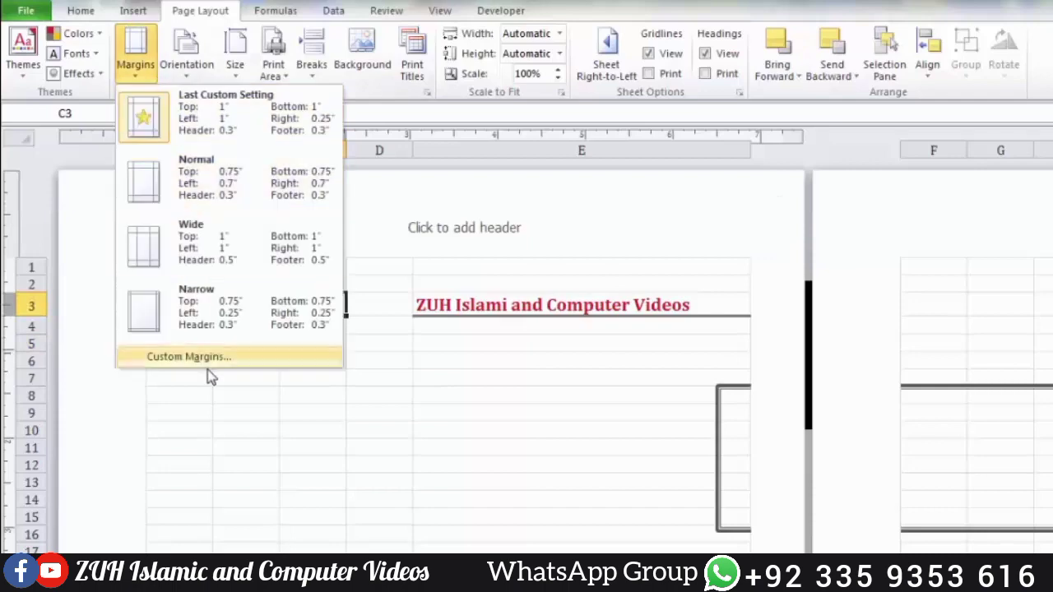
{"action": "left_click", "coordinate": [206, 357]}
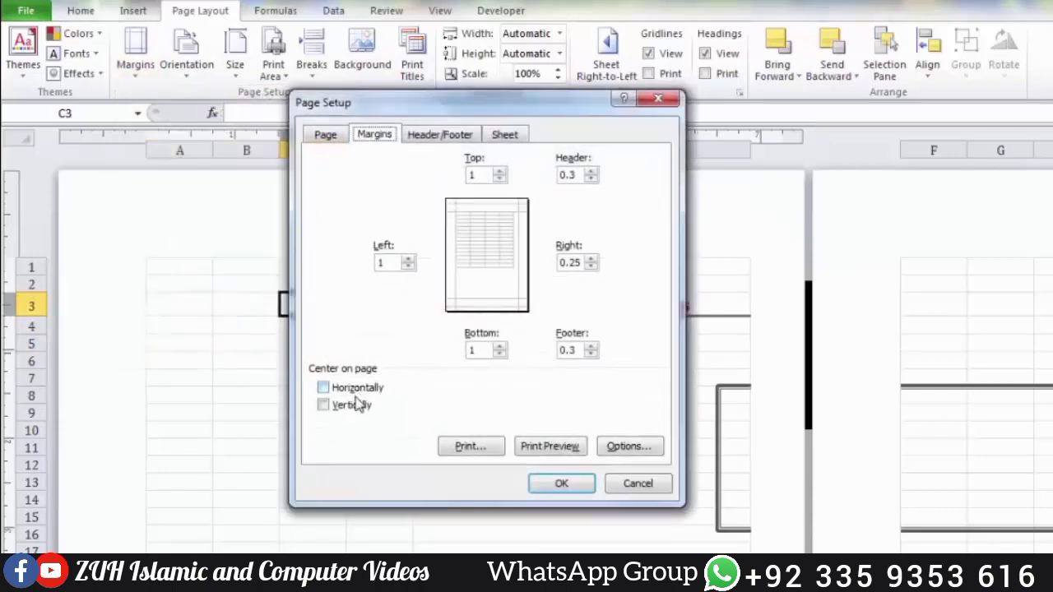
{"action": "left_click", "coordinate": [631, 484]}
{"action": "left_click", "coordinate": [362, 397]}
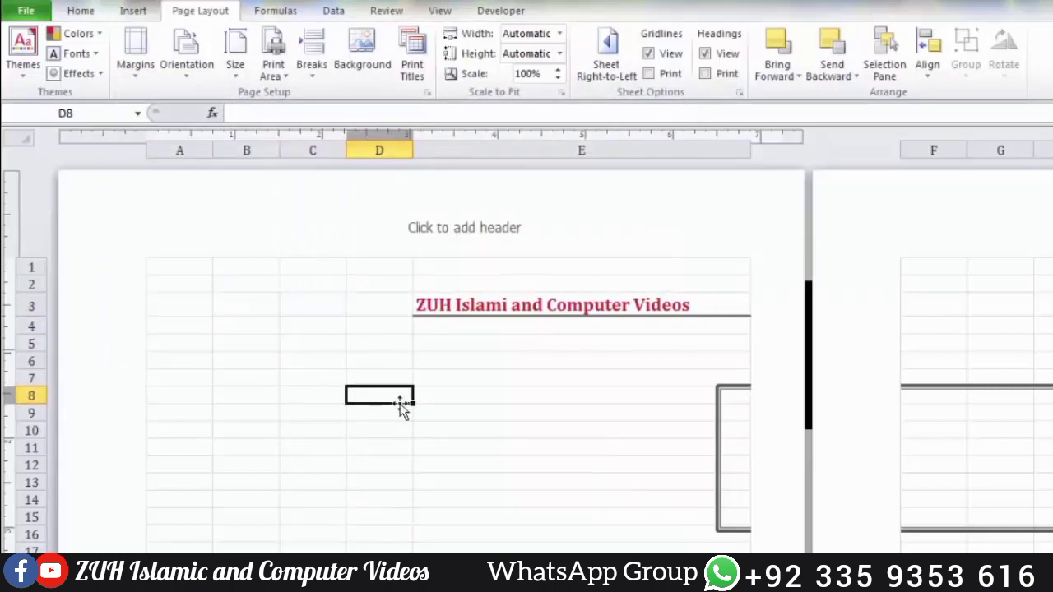
{"action": "key", "text": "ctrl+p"}
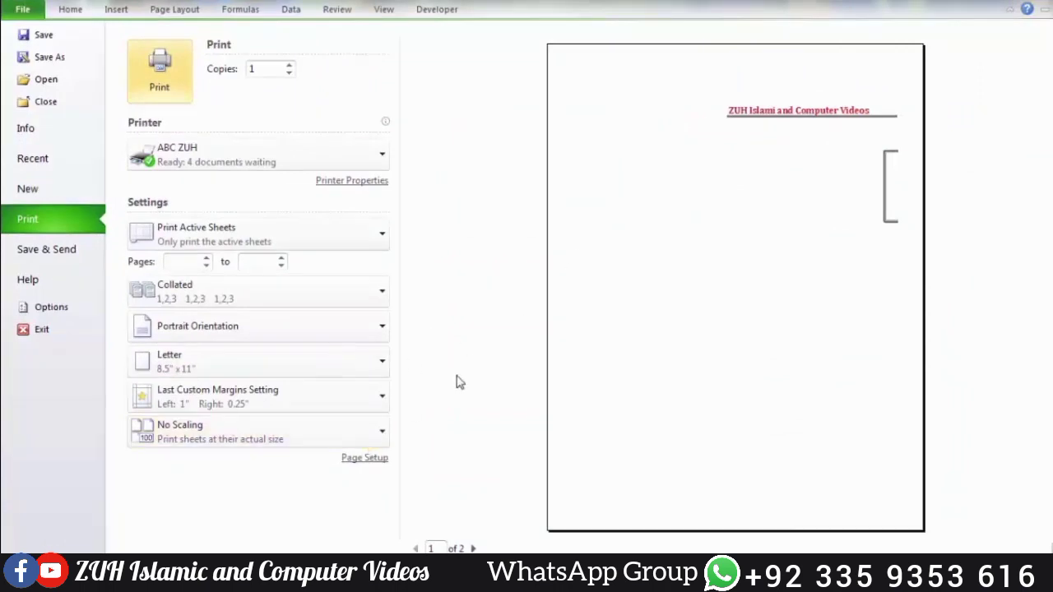
Centre the printout horizontally on the page through Page Setup margins, then leave print preview
{"action": "left_click", "coordinate": [364, 458]}
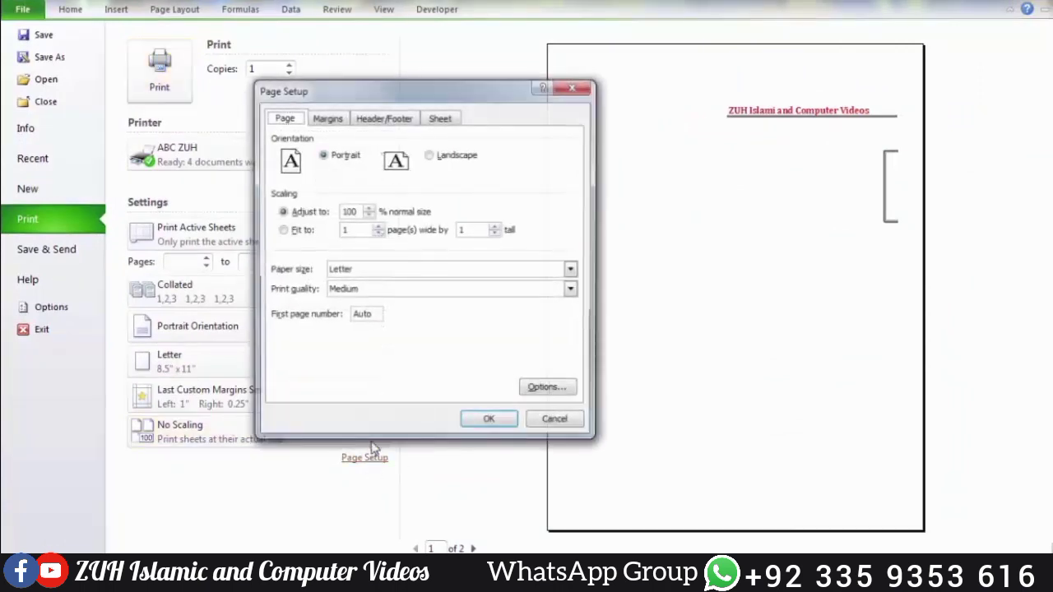
{"action": "left_click", "coordinate": [329, 119]}
{"action": "left_click", "coordinate": [312, 340]}
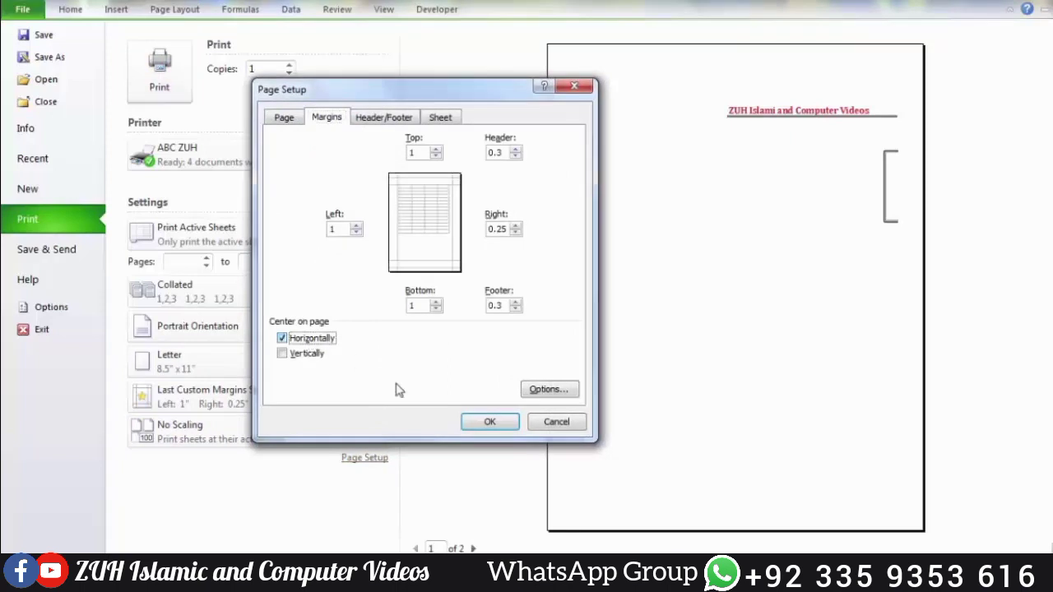
{"action": "left_click", "coordinate": [479, 424]}
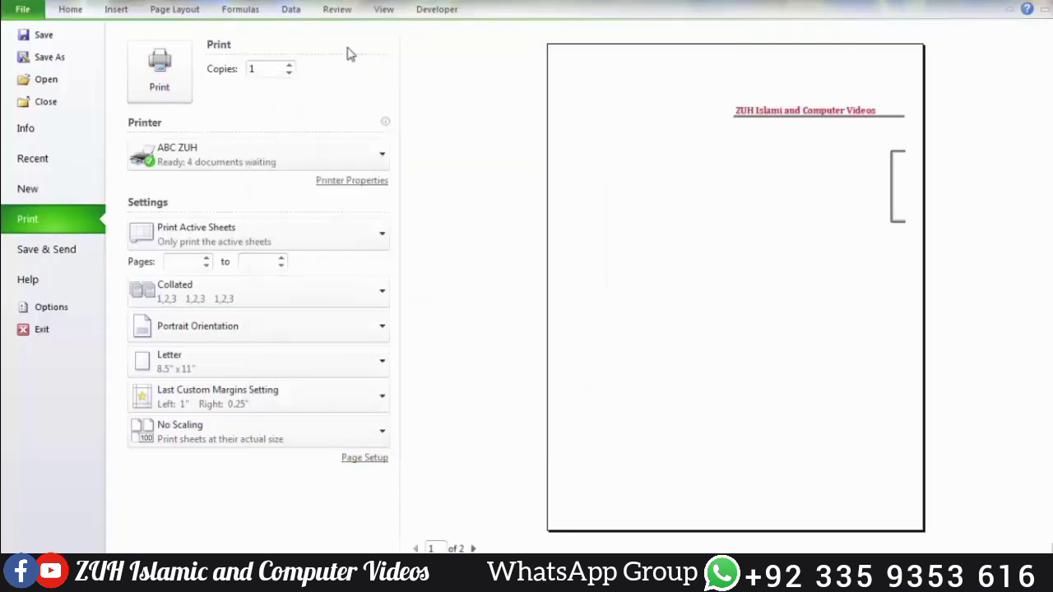
{"action": "left_click", "coordinate": [121, 9]}
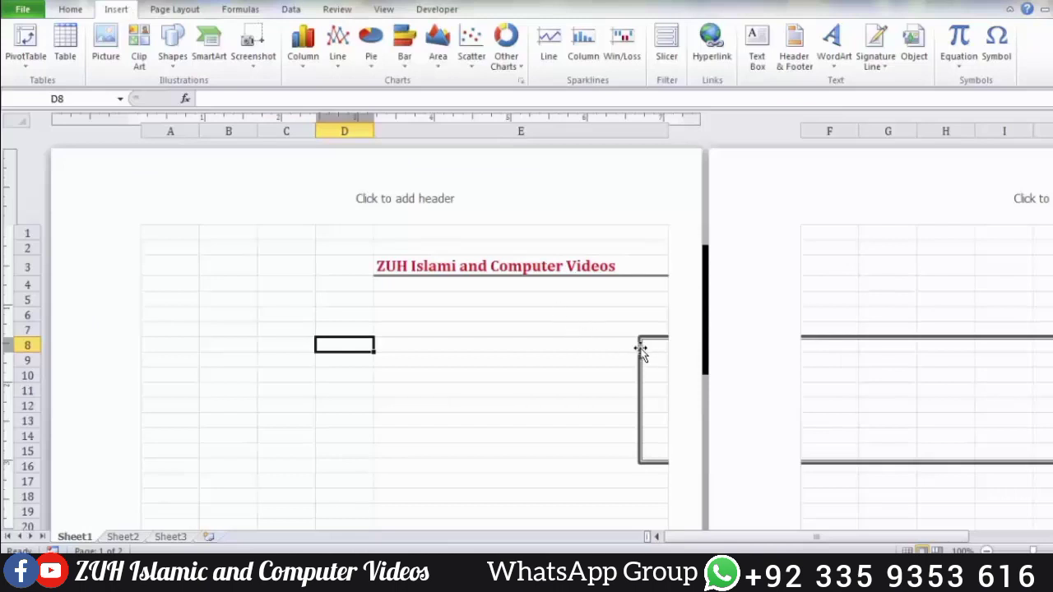
Delete the stray rounded shape and move the title from E3 down to D9
{"action": "left_click", "coordinate": [640, 349]}
{"action": "key", "text": "Delete"}
{"action": "left_click", "coordinate": [543, 288]}
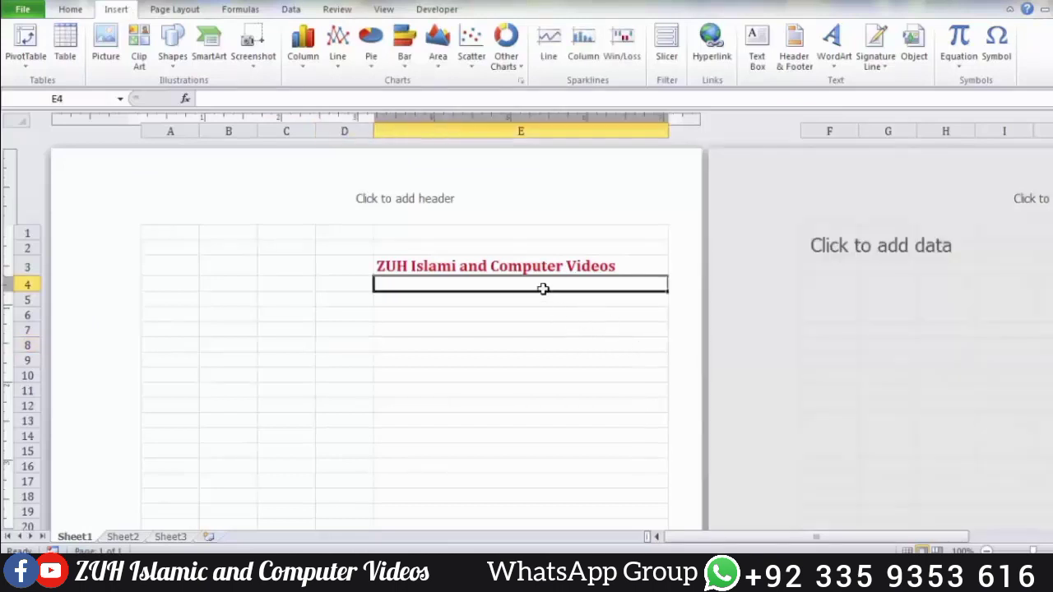
{"action": "left_click", "coordinate": [496, 266]}
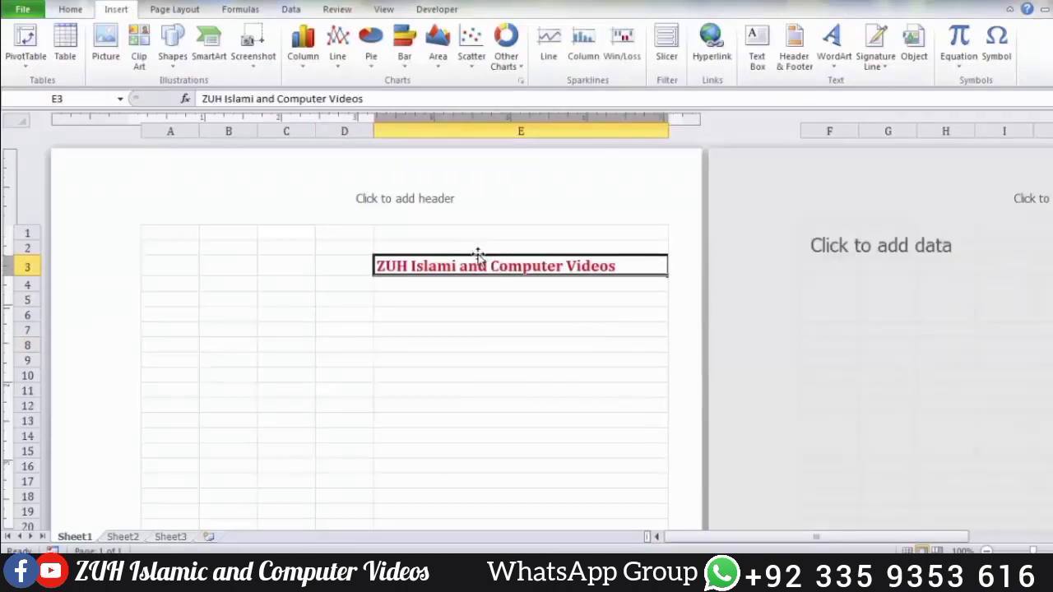
{"action": "left_click_drag", "start_coordinate": [477, 249], "coordinate": [397, 354]}
{"action": "left_click", "coordinate": [360, 291]}
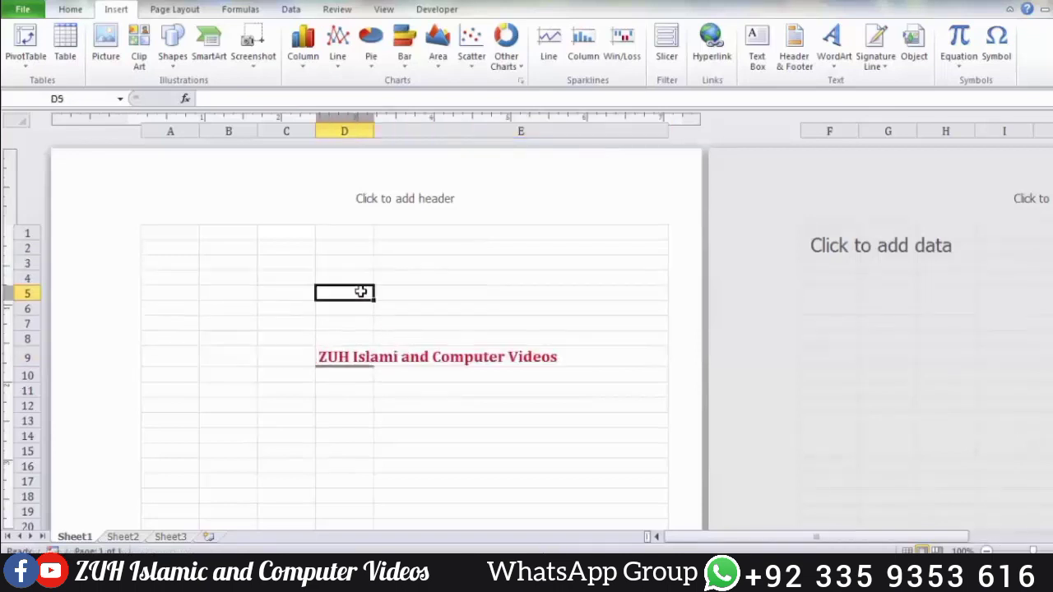
Centre the printout vertically on the page via print preview's Page Setup margins
{"action": "key", "text": "ctrl+p"}
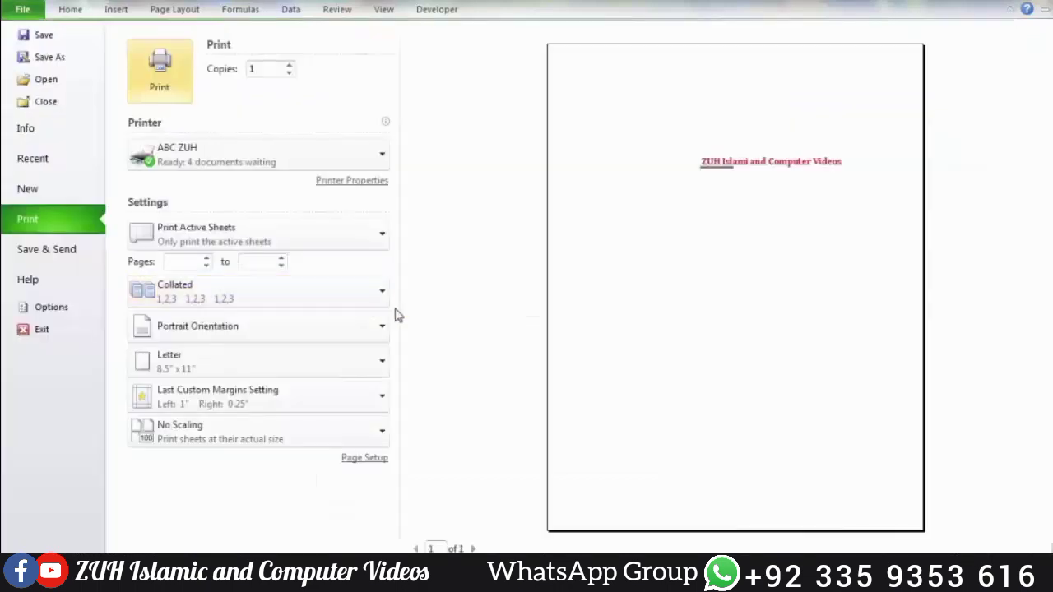
{"action": "left_click", "coordinate": [366, 458]}
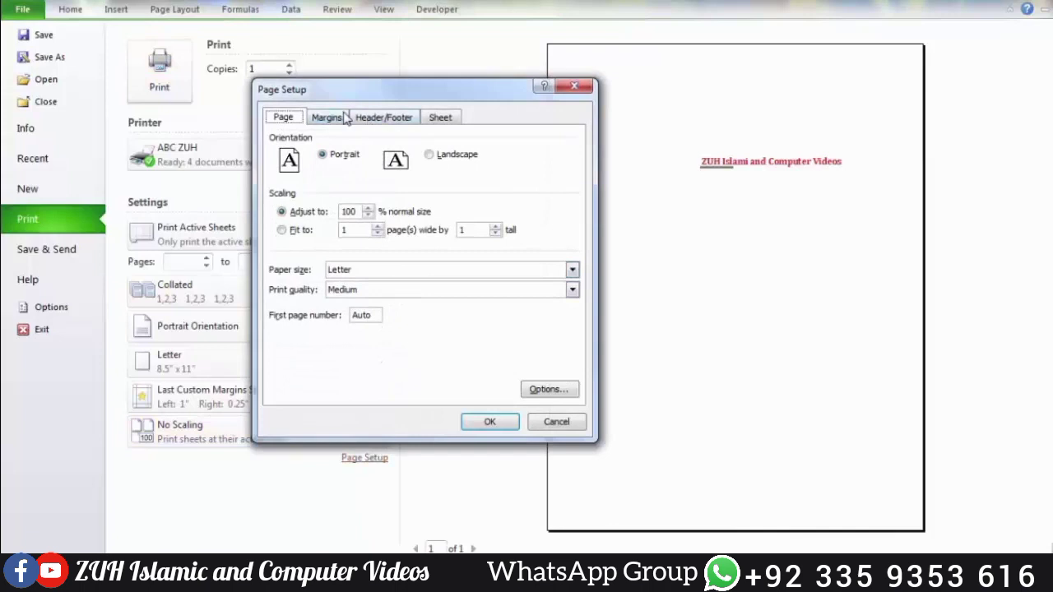
{"action": "left_click", "coordinate": [333, 117]}
{"action": "left_click", "coordinate": [307, 356]}
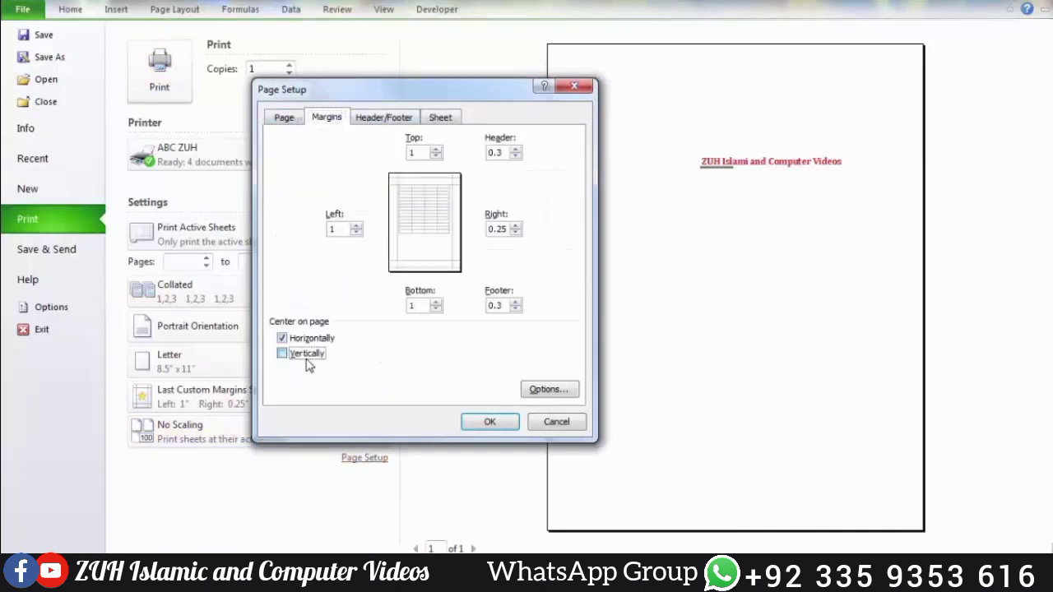
{"action": "left_click", "coordinate": [490, 423]}
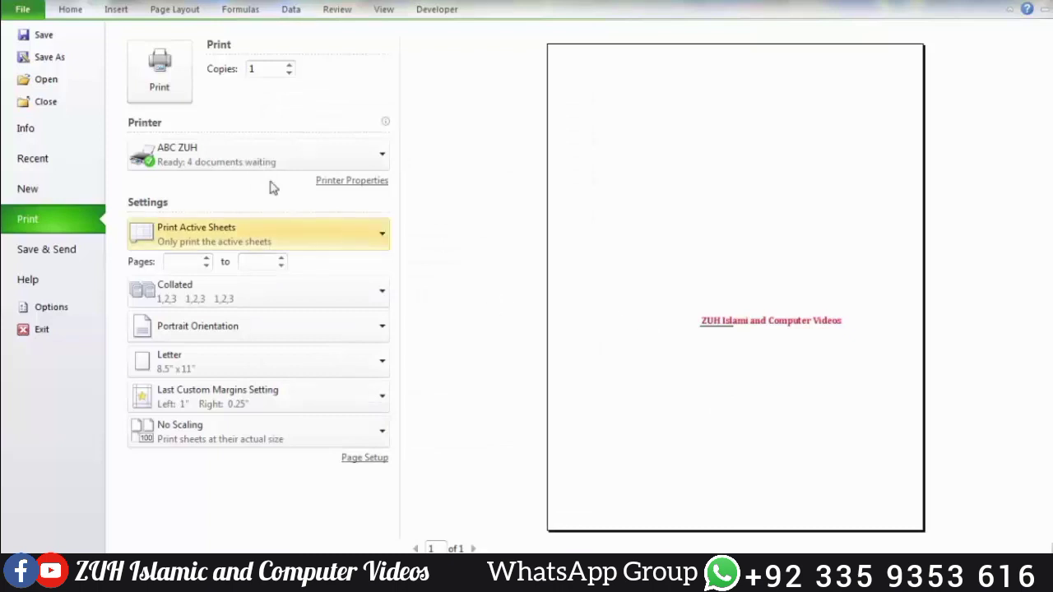
{"action": "left_click", "coordinate": [168, 9]}
{"action": "left_click", "coordinate": [117, 46]}
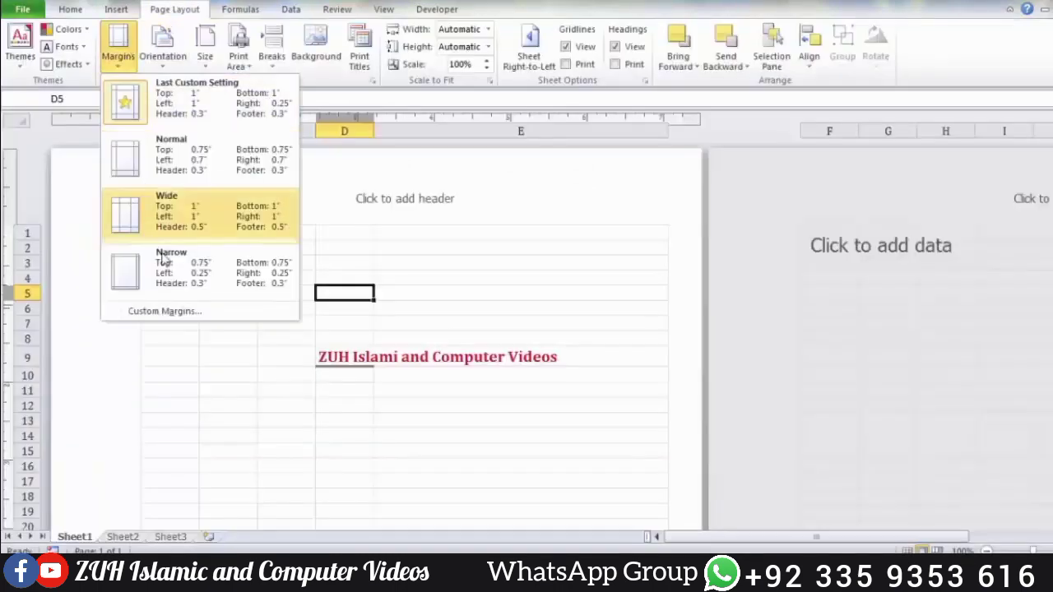
{"action": "left_click", "coordinate": [179, 311]}
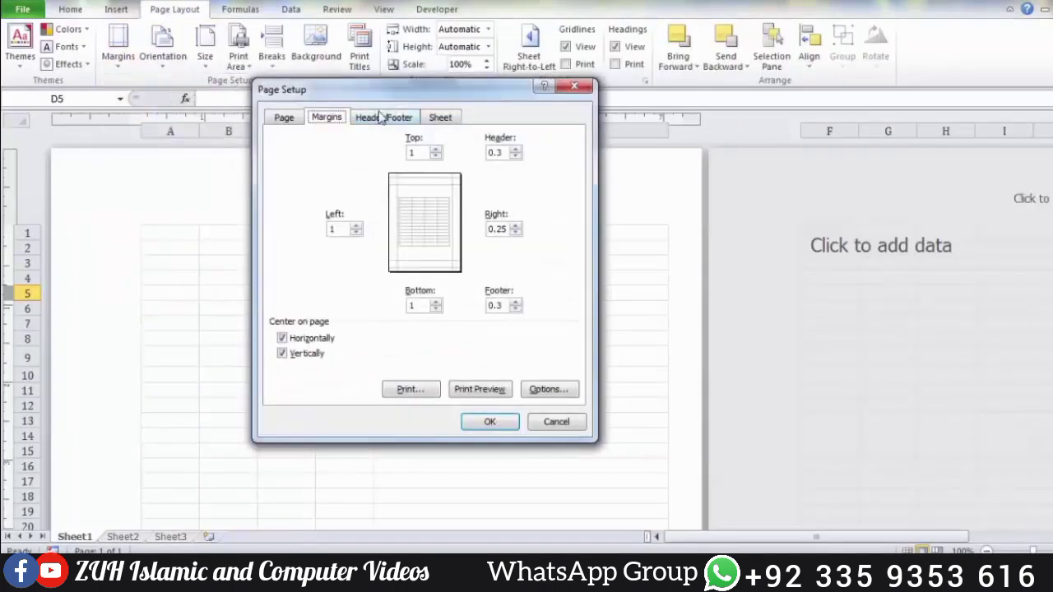
{"action": "left_click", "coordinate": [382, 118]}
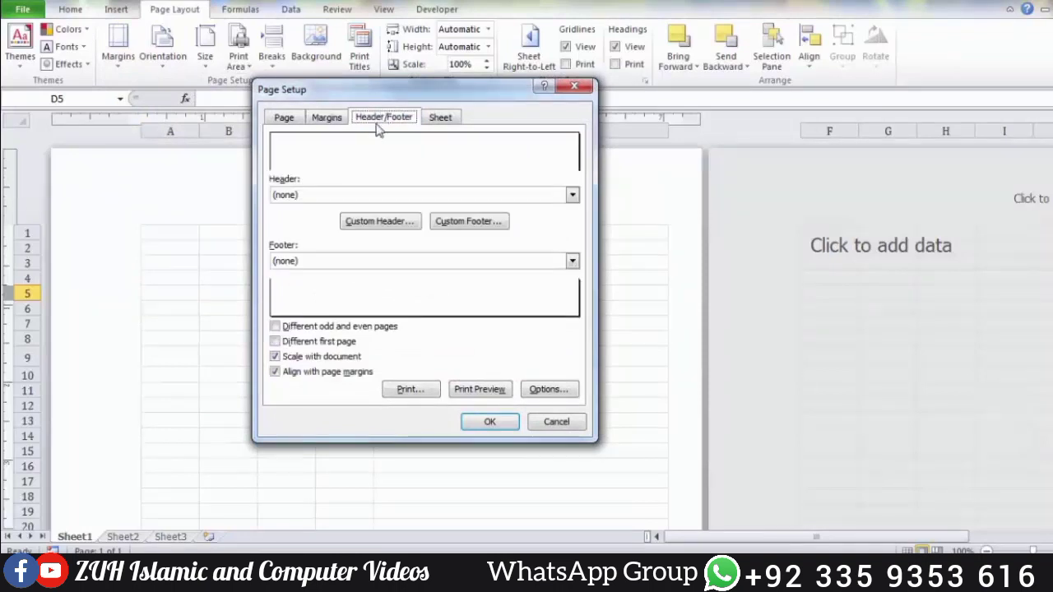
{"action": "left_click", "coordinate": [371, 194]}
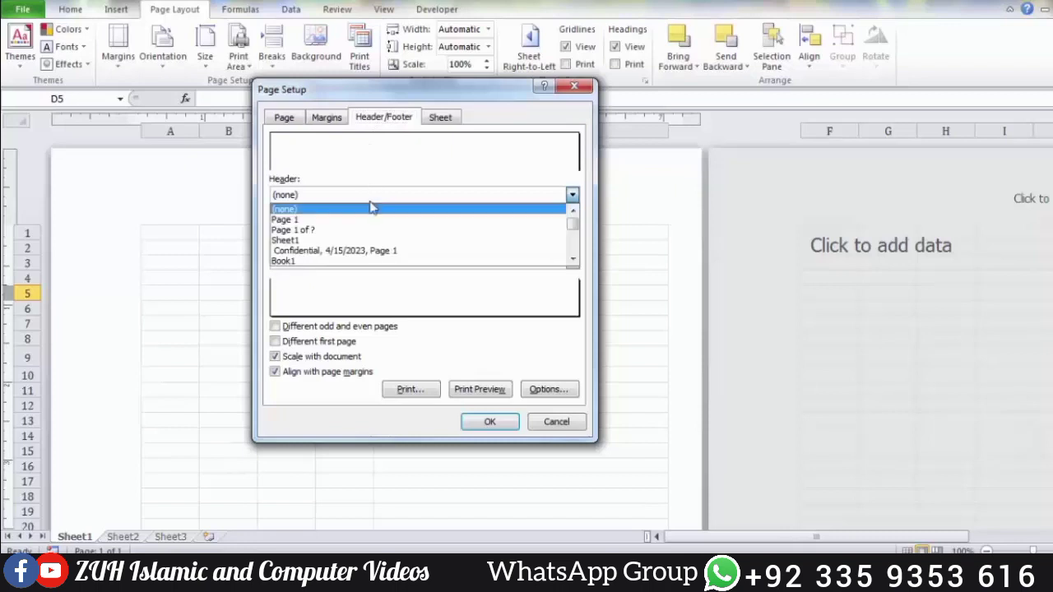
{"action": "left_click", "coordinate": [363, 217]}
{"action": "left_click", "coordinate": [360, 200]}
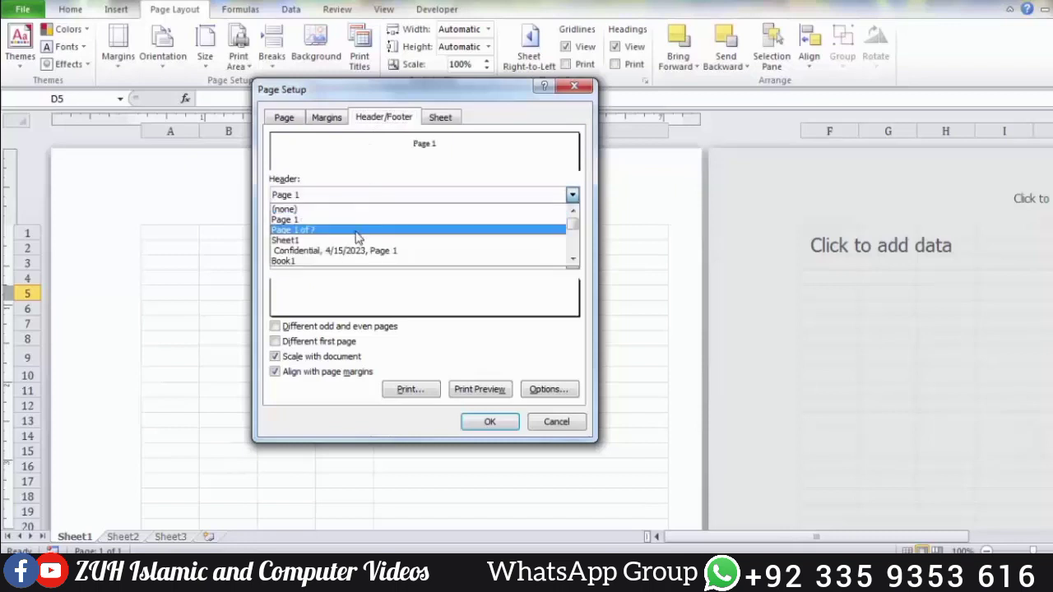
{"action": "left_click", "coordinate": [357, 230]}
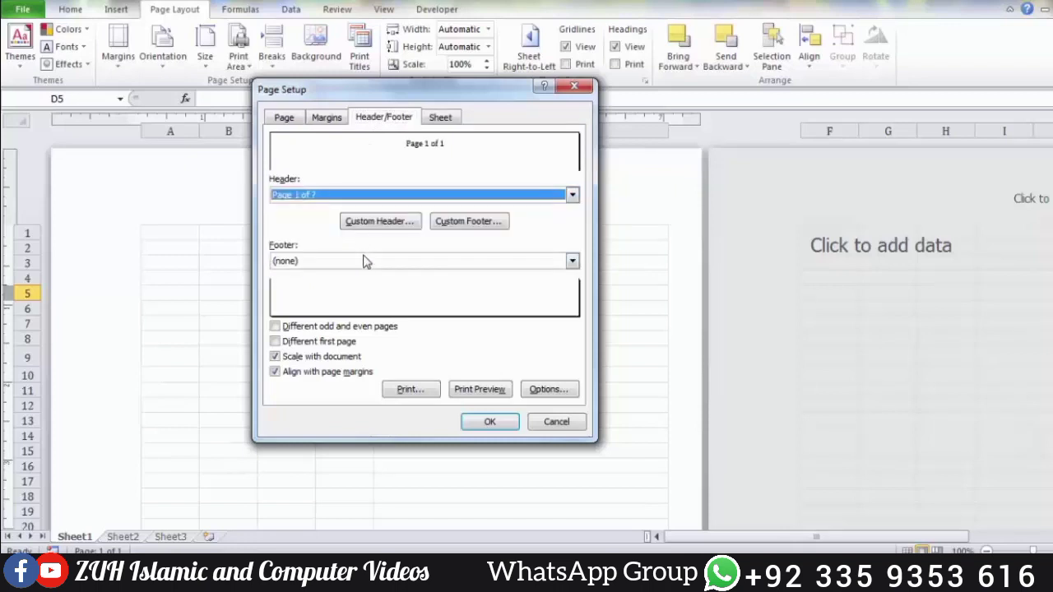
{"action": "left_click", "coordinate": [366, 261]}
{"action": "left_click", "coordinate": [365, 264]}
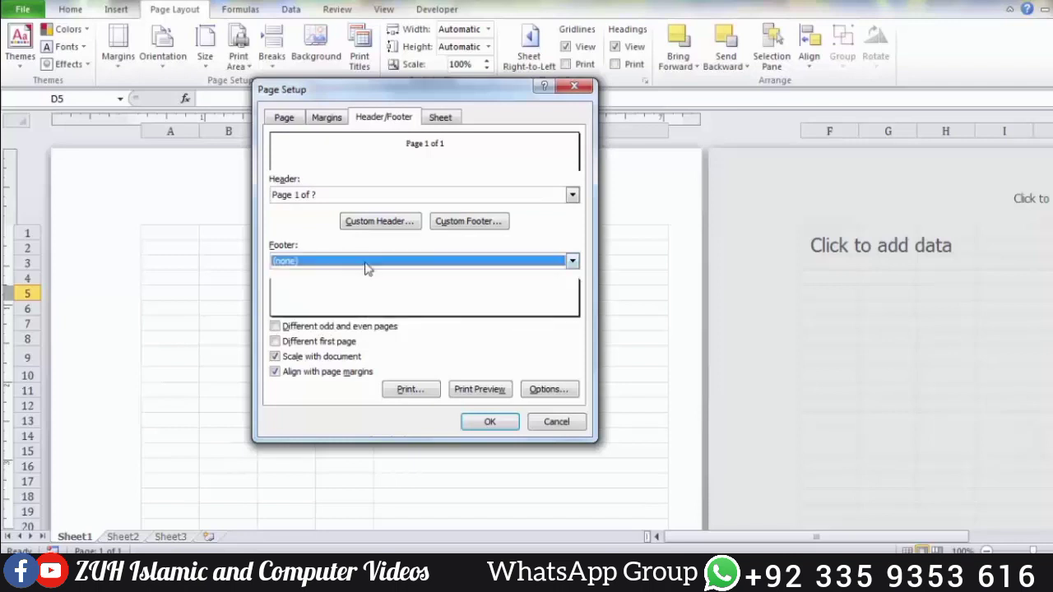
{"action": "left_click", "coordinate": [391, 224]}
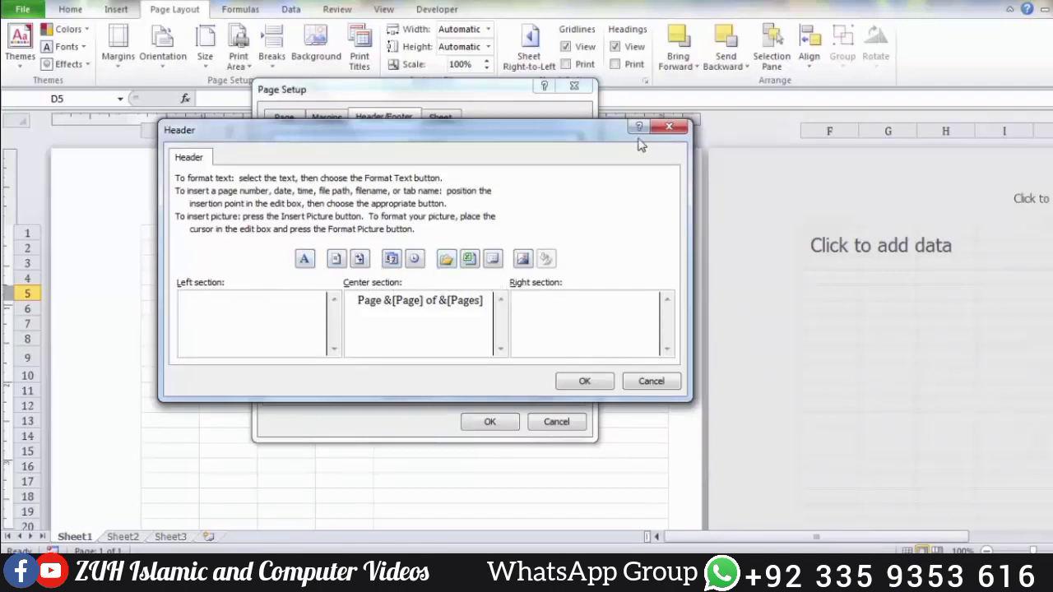
{"action": "left_click", "coordinate": [669, 126]}
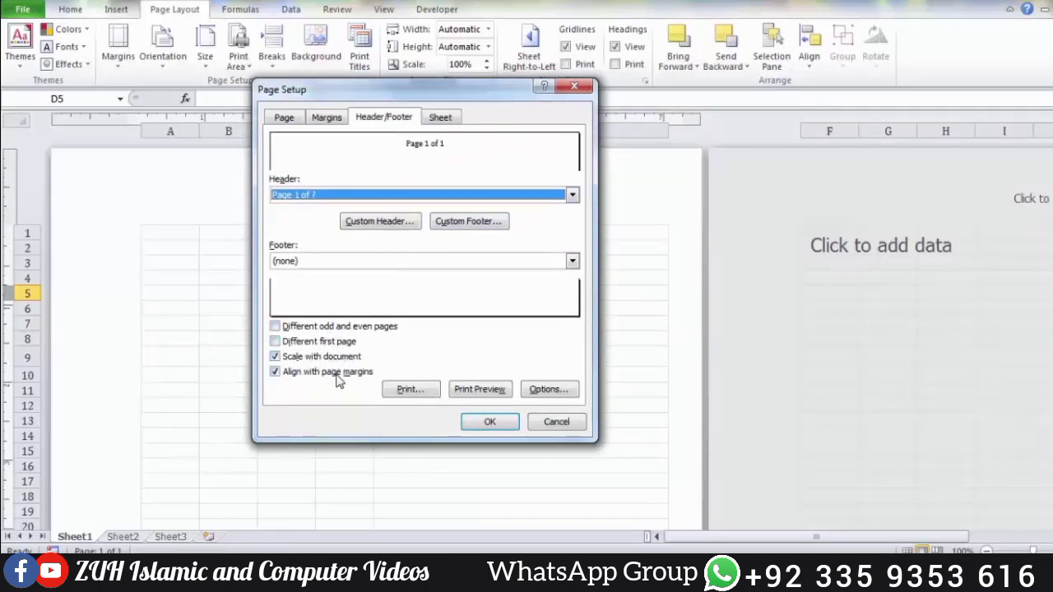
{"action": "left_click", "coordinate": [441, 119]}
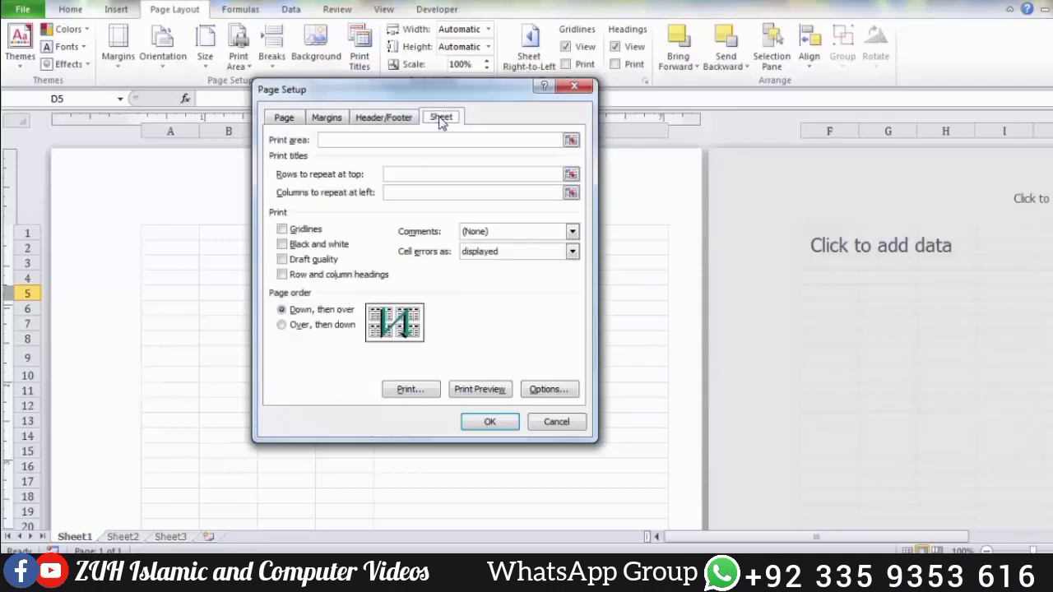
{"action": "left_click", "coordinate": [287, 120]}
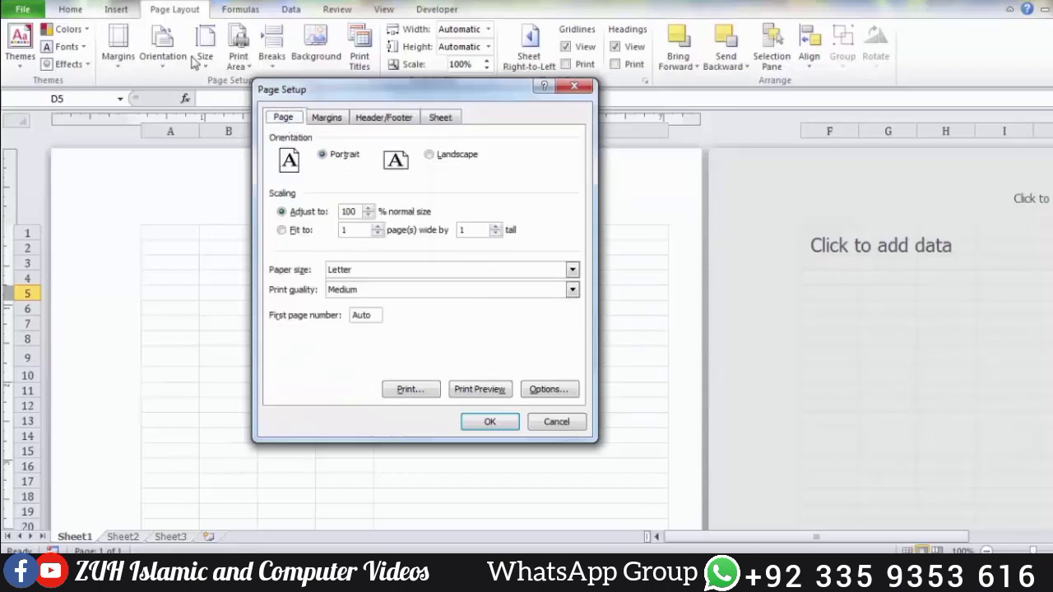
{"action": "left_click", "coordinate": [574, 86]}
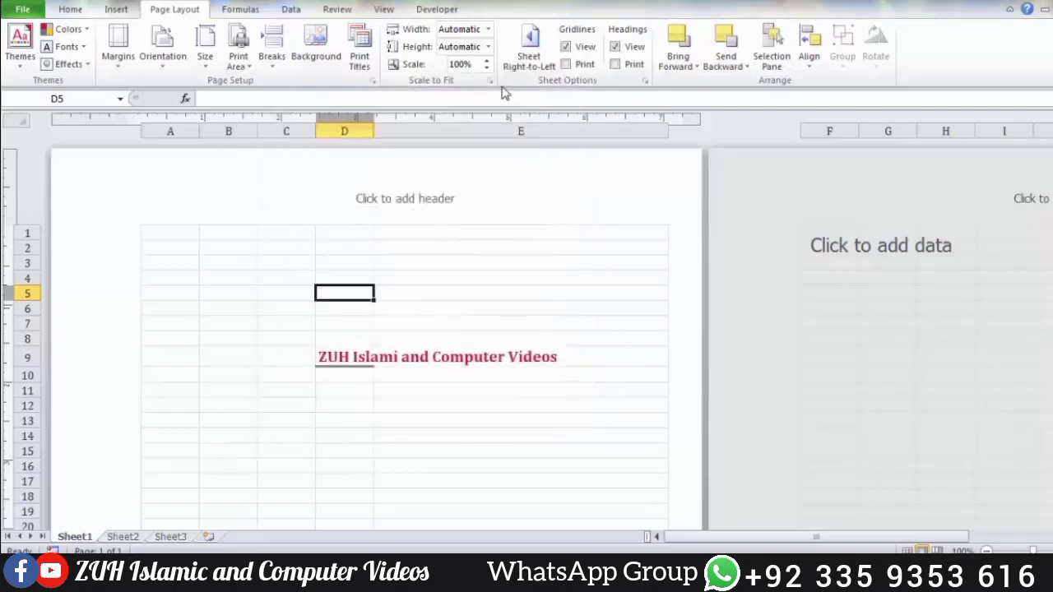
{"action": "left_click", "coordinate": [168, 63]}
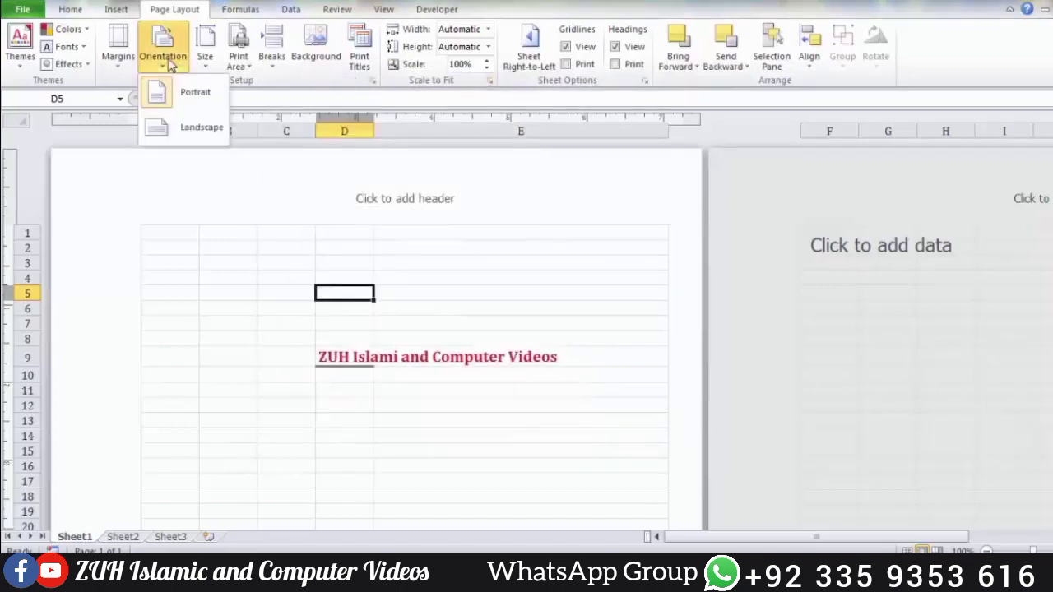
{"action": "left_click", "coordinate": [191, 126]}
{"action": "left_click", "coordinate": [164, 58]}
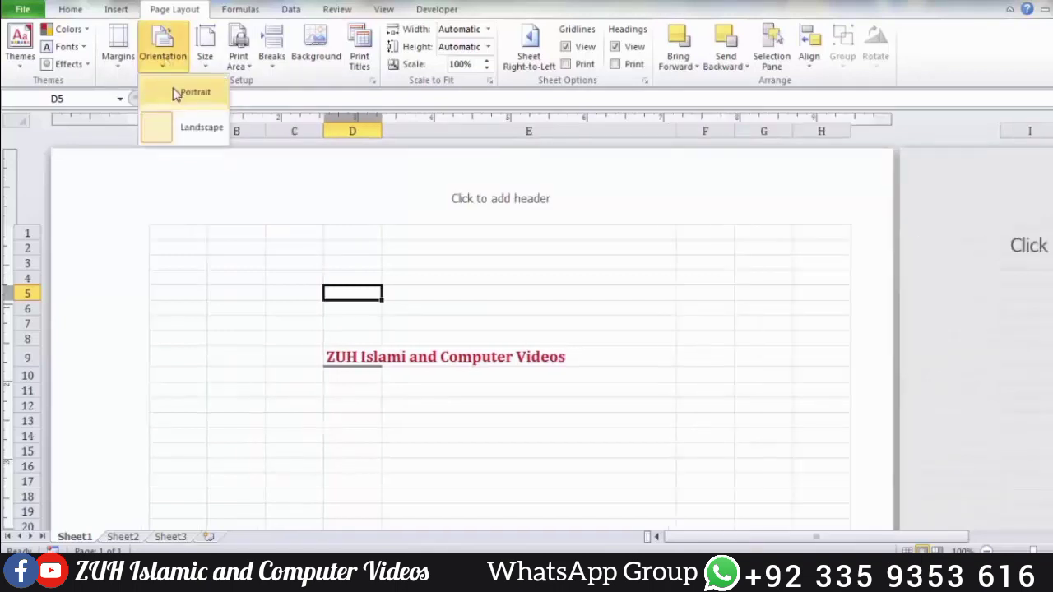
{"action": "left_click", "coordinate": [182, 88]}
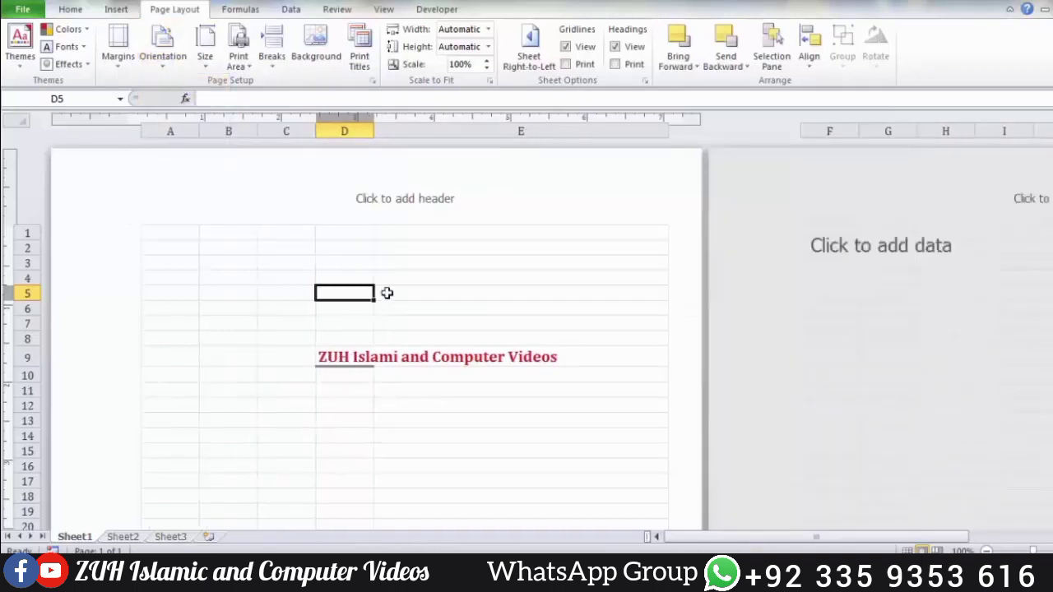
{"action": "key", "text": "ctrl+p"}
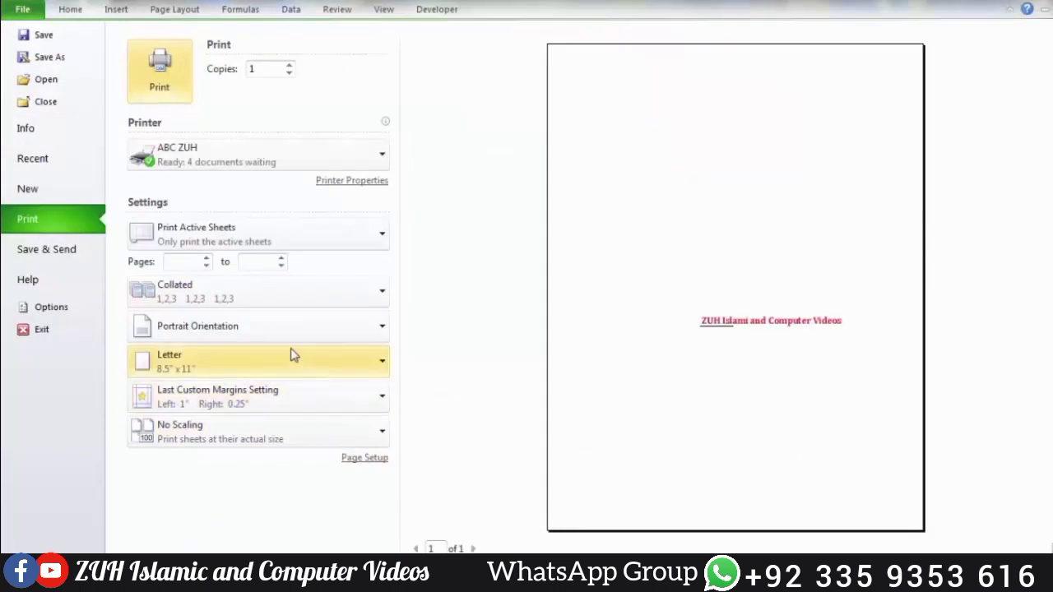
{"action": "left_click", "coordinate": [289, 330]}
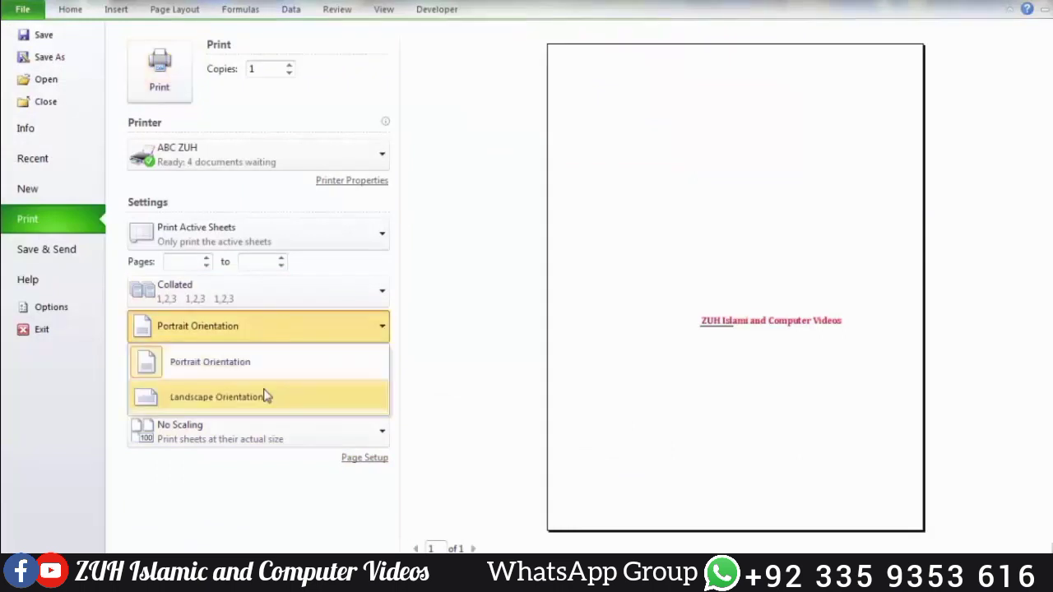
{"action": "left_click", "coordinate": [263, 396]}
{"action": "left_click", "coordinate": [274, 341]}
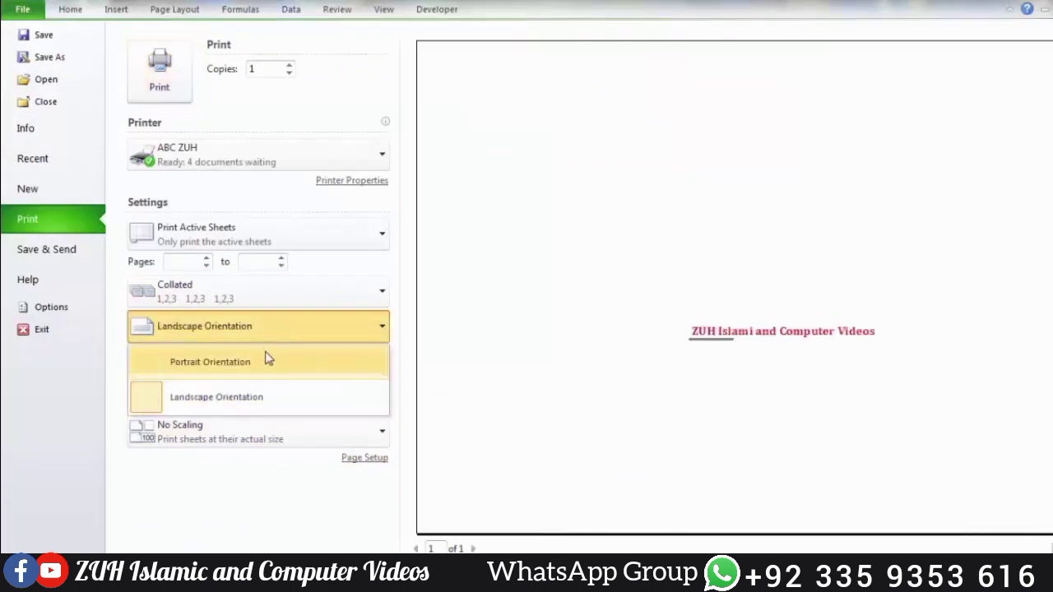
{"action": "left_click", "coordinate": [265, 361]}
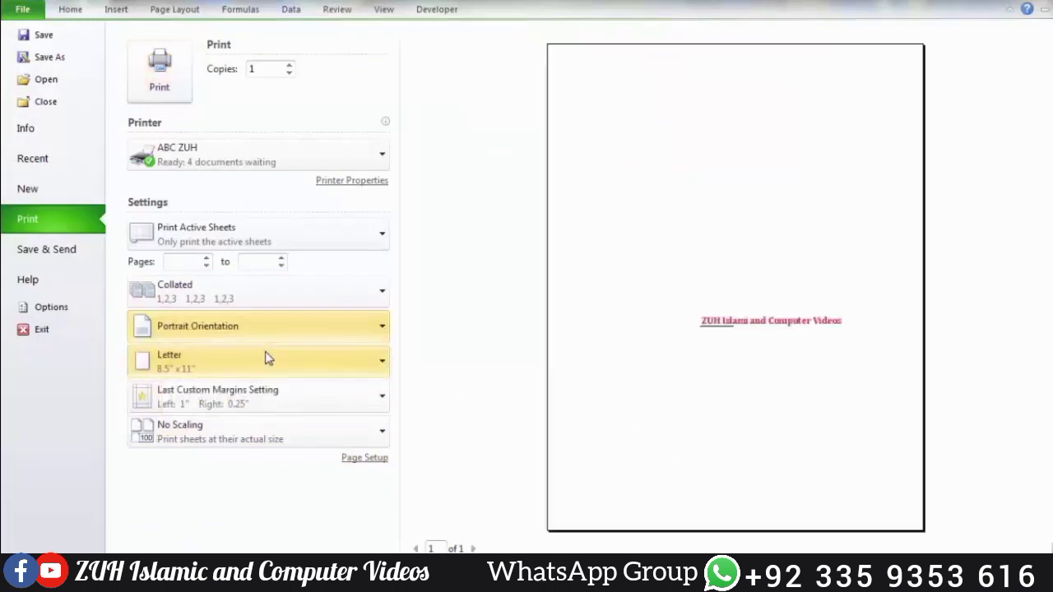
{"action": "left_click", "coordinate": [75, 9]}
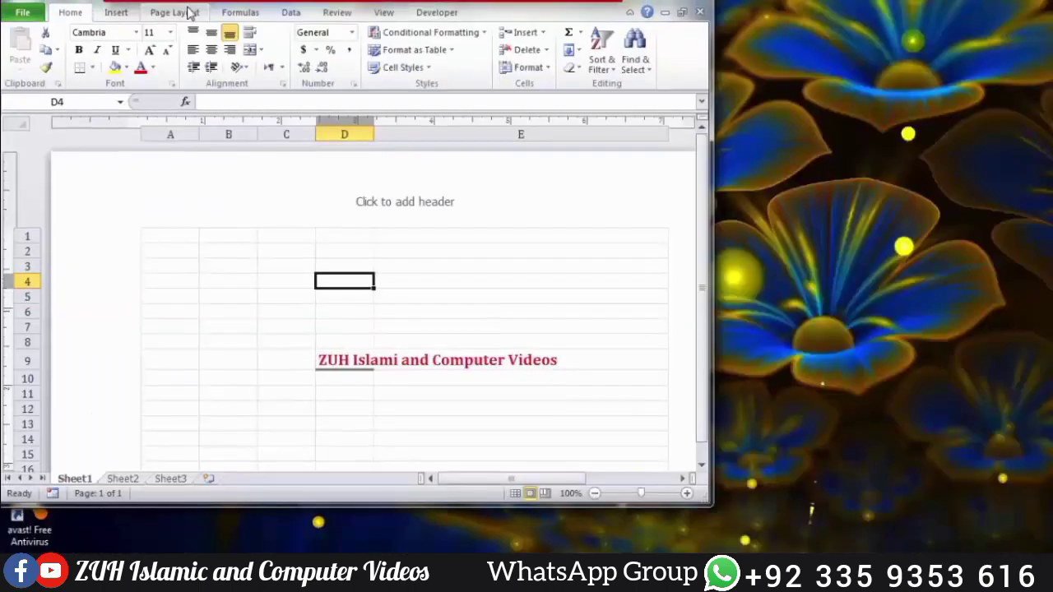
{"action": "left_click", "coordinate": [191, 8]}
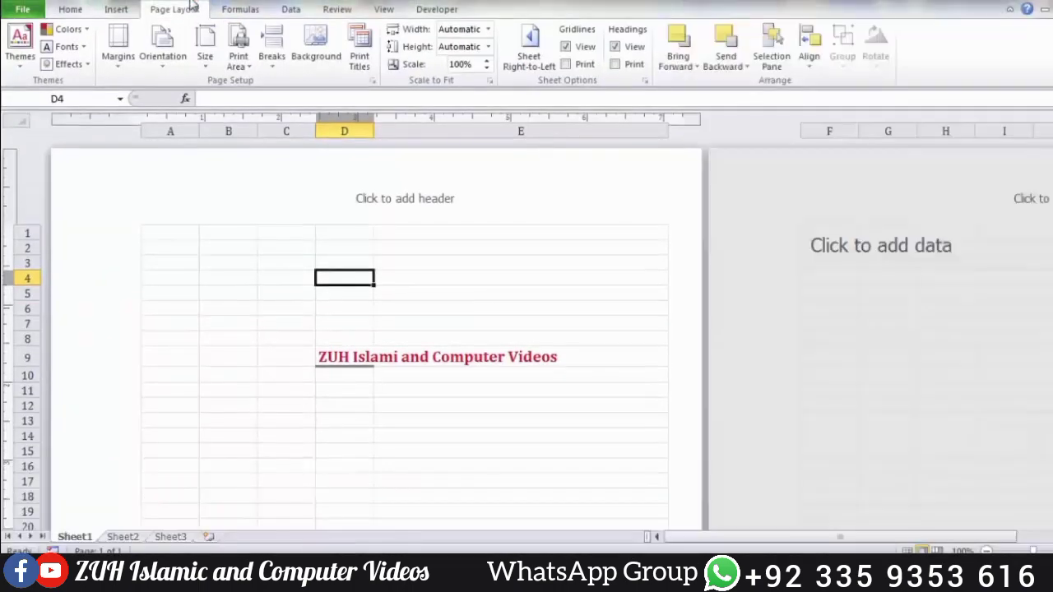
{"action": "left_click", "coordinate": [211, 56]}
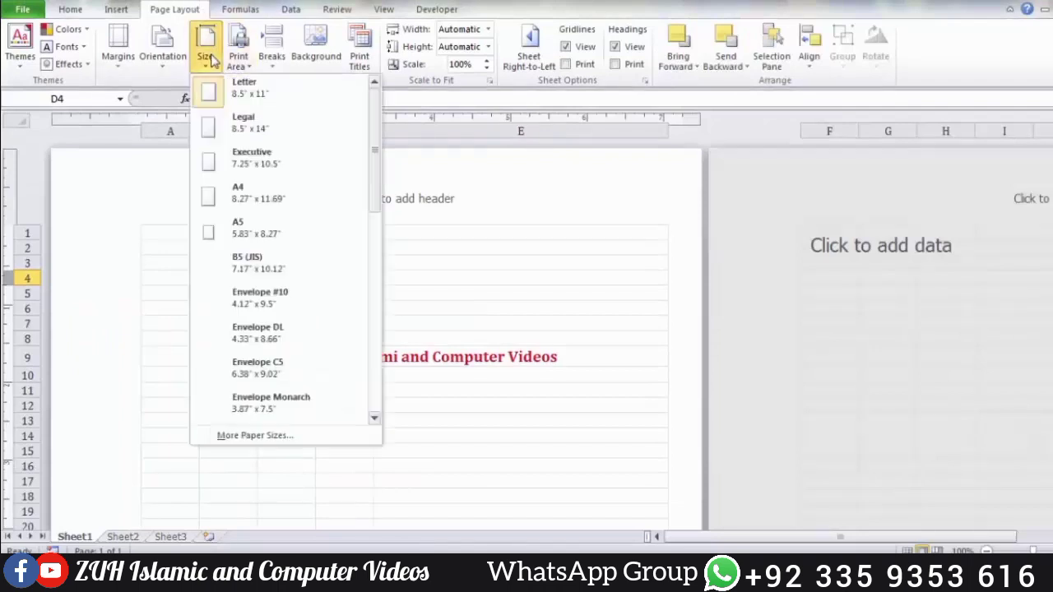
{"action": "left_click", "coordinate": [296, 198]}
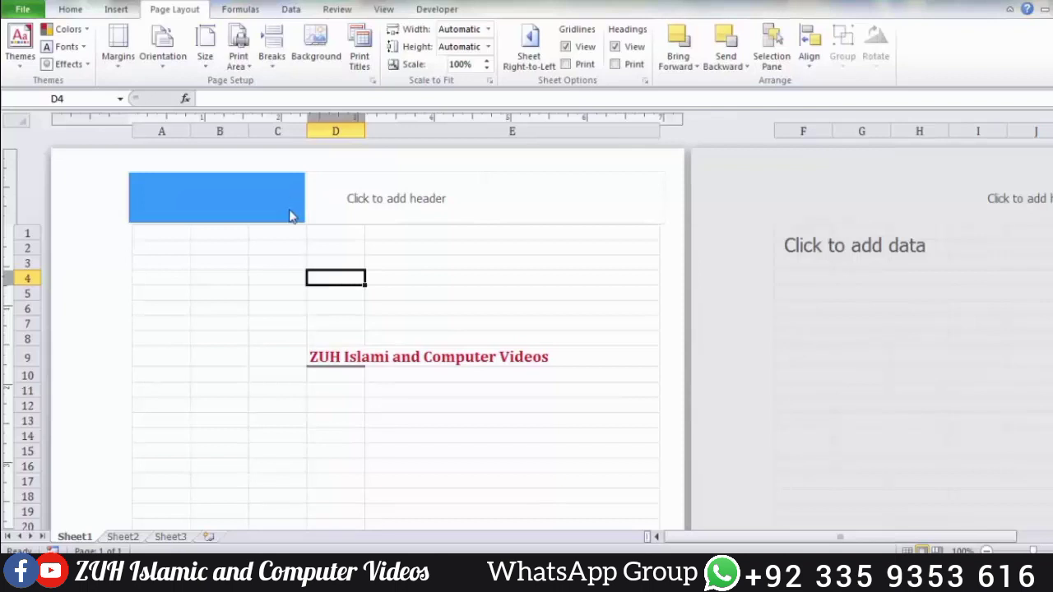
{"action": "left_click", "coordinate": [268, 415]}
{"action": "left_click", "coordinate": [257, 349]}
{"action": "left_click", "coordinate": [205, 52]}
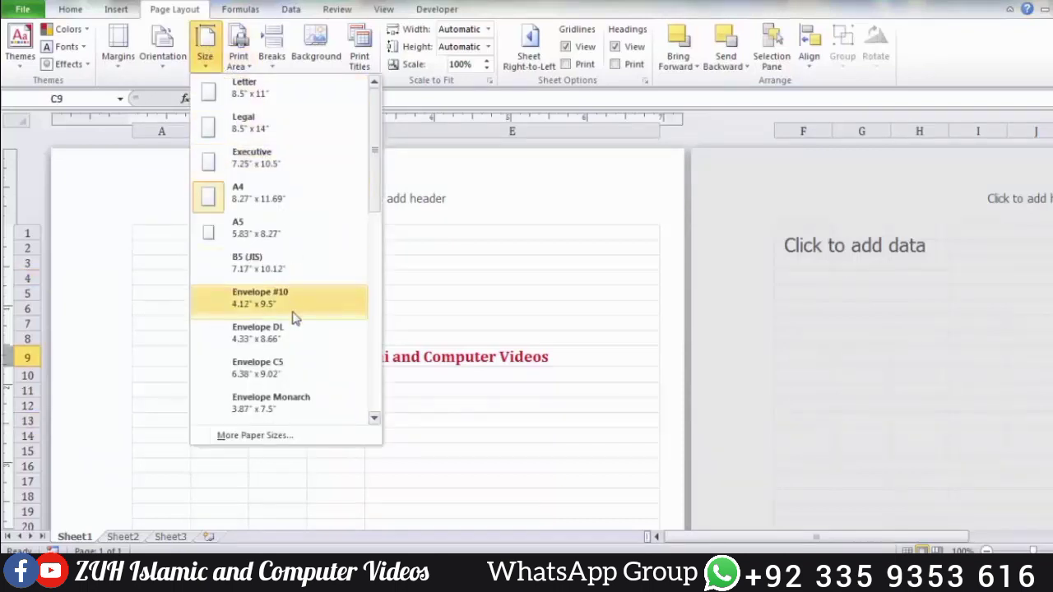
{"action": "left_click", "coordinate": [272, 435]}
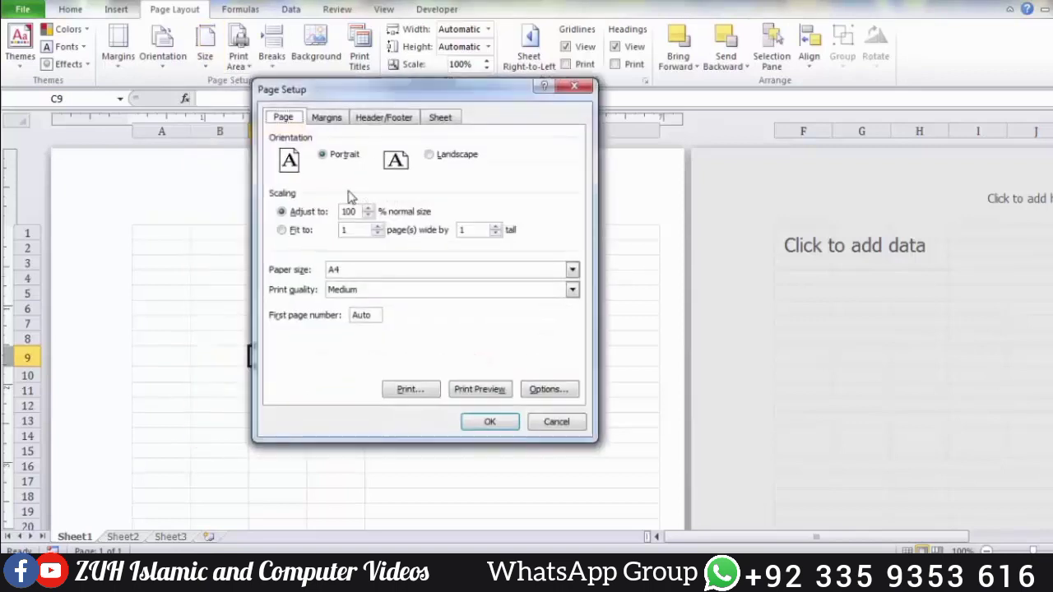
{"action": "left_click", "coordinate": [356, 275]}
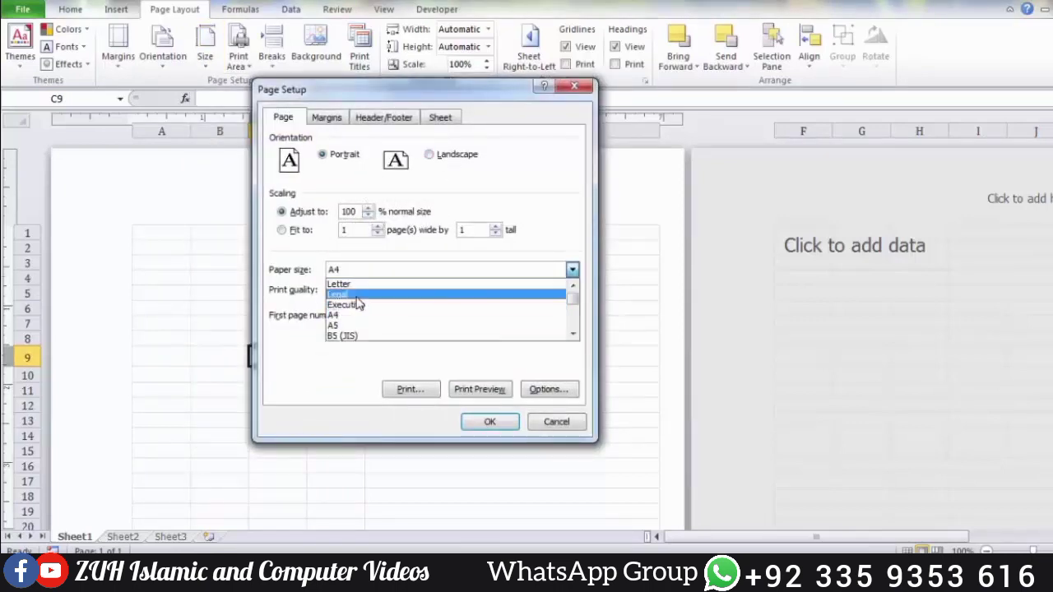
{"action": "left_click", "coordinate": [358, 297]}
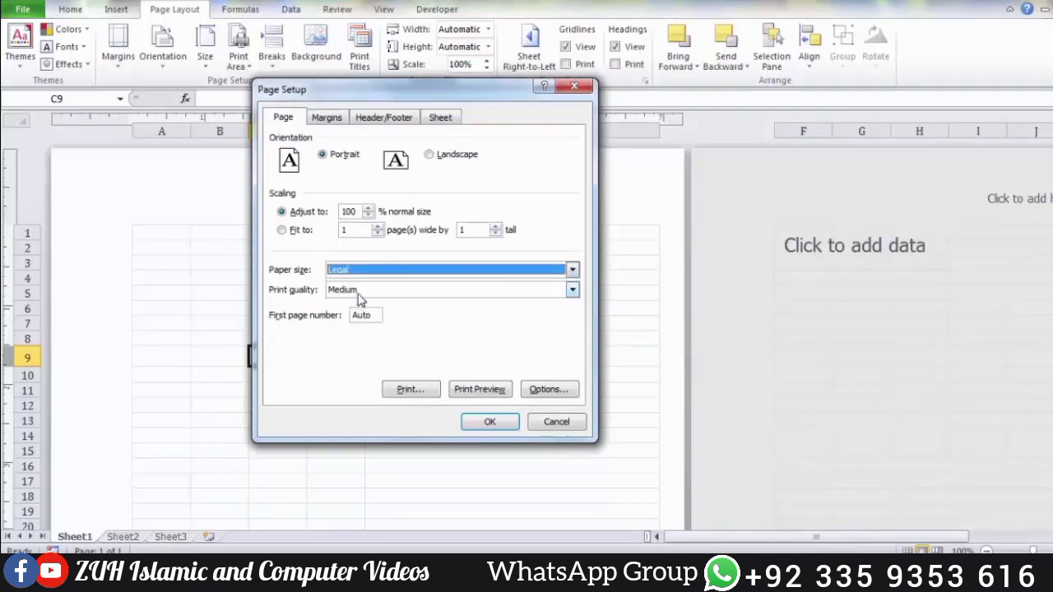
{"action": "left_click", "coordinate": [359, 292]}
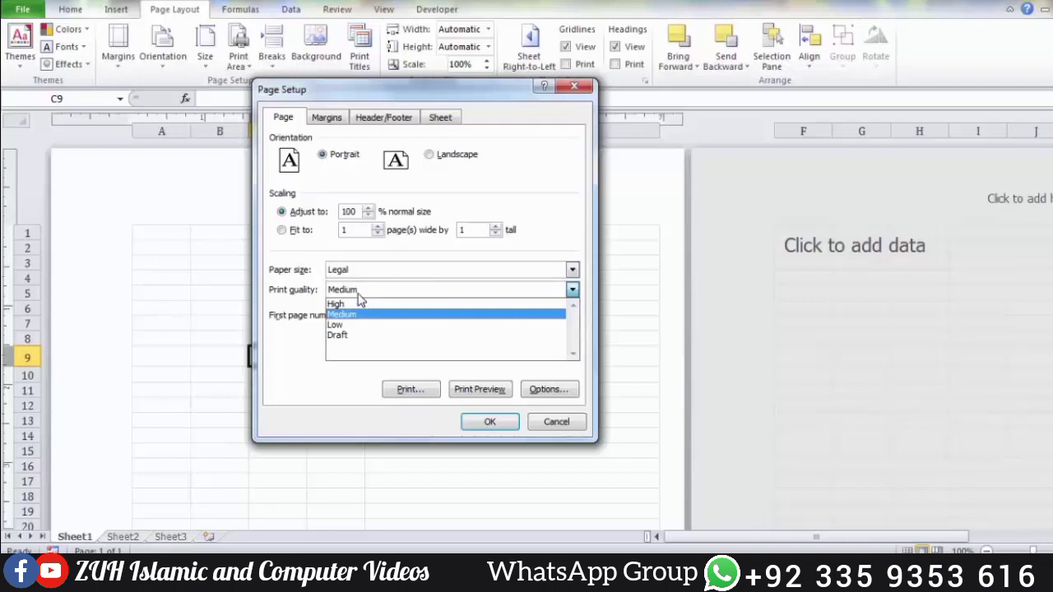
{"action": "left_click", "coordinate": [359, 304]}
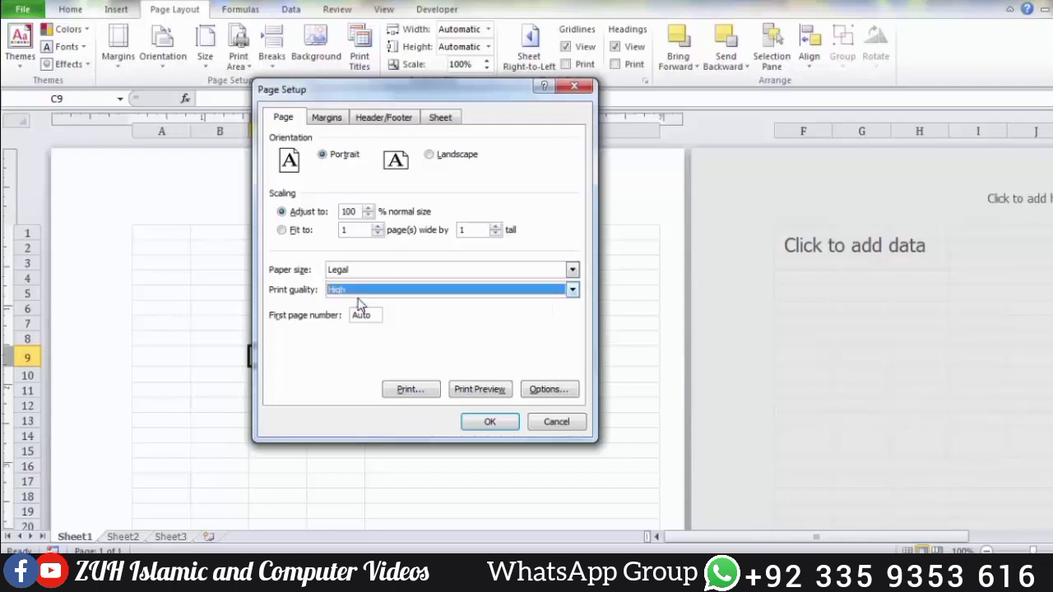
{"action": "left_click", "coordinate": [375, 315]}
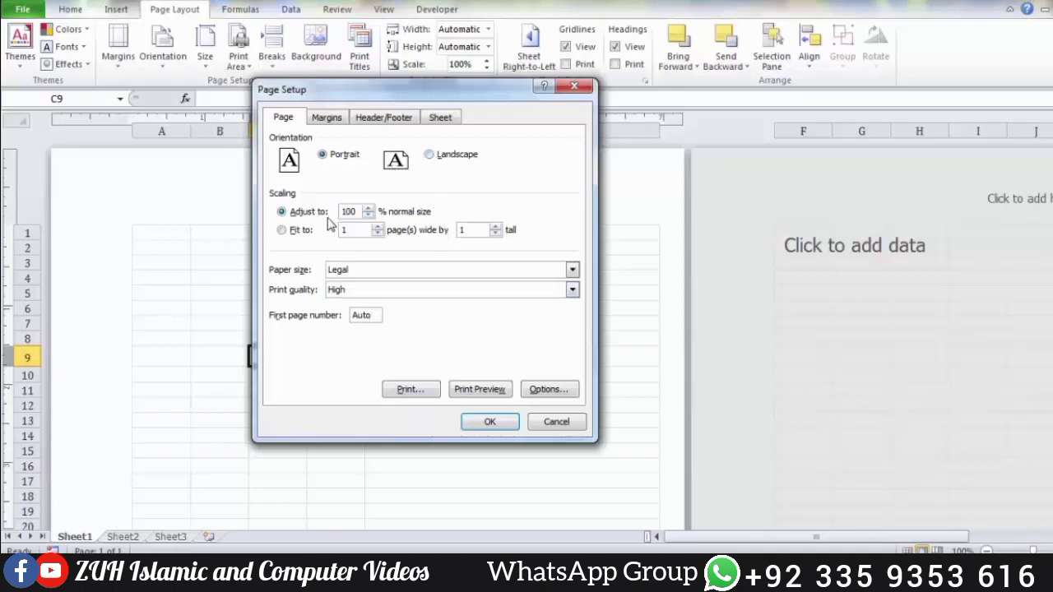
{"action": "left_click", "coordinate": [575, 87]}
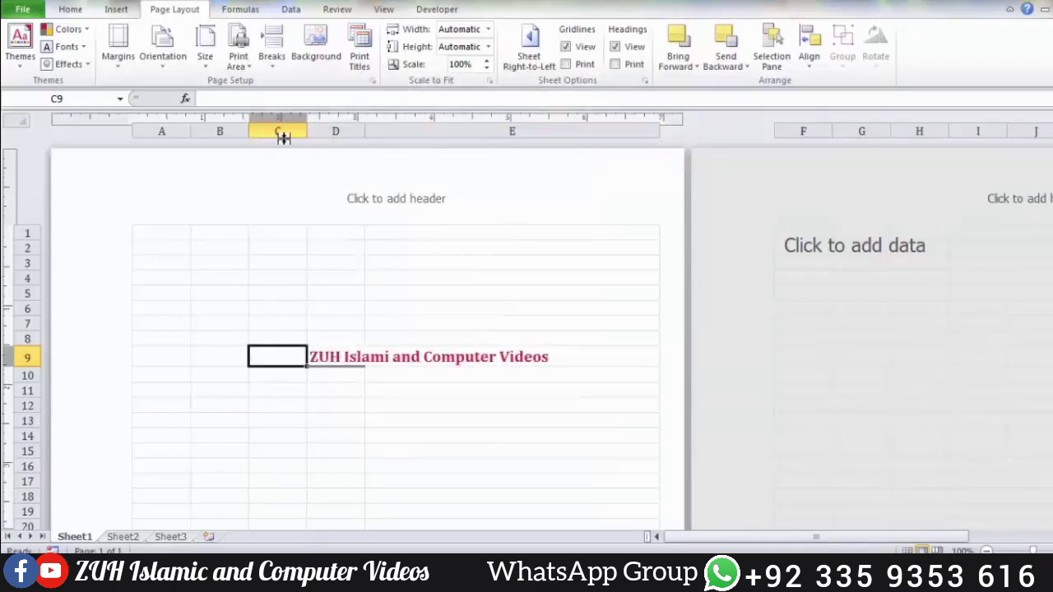
Set the print area to the currently selected cell
{"action": "left_click", "coordinate": [244, 64]}
{"action": "left_click", "coordinate": [259, 85]}
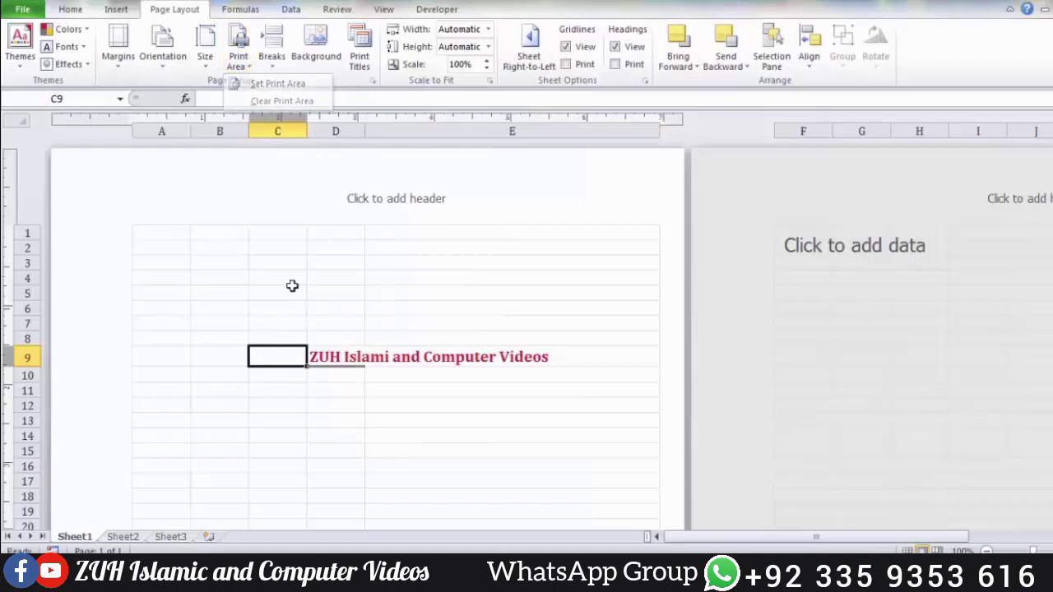
{"action": "left_click", "coordinate": [284, 292]}
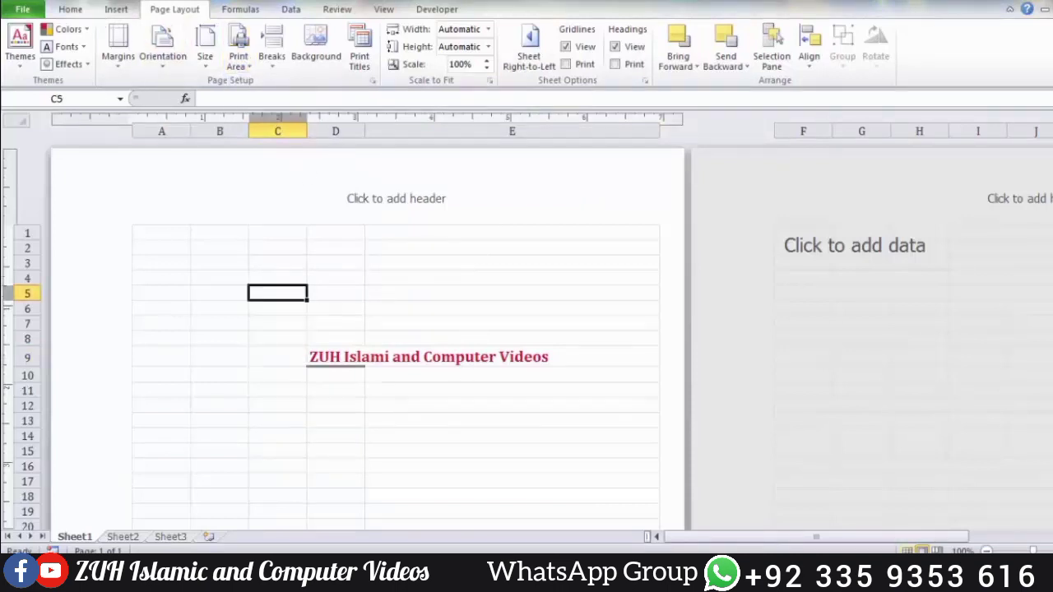
Return to Normal view and narrow column E
{"action": "left_click", "coordinate": [907, 550]}
{"action": "left_click", "coordinate": [395, 238]}
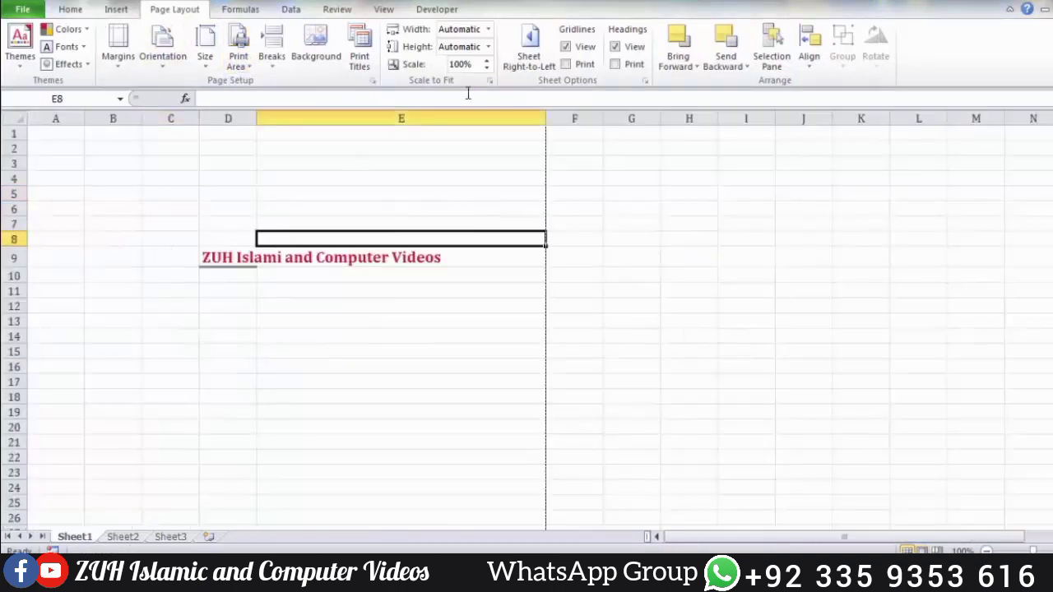
{"action": "left_click_drag", "start_coordinate": [545, 122], "coordinate": [367, 150]}
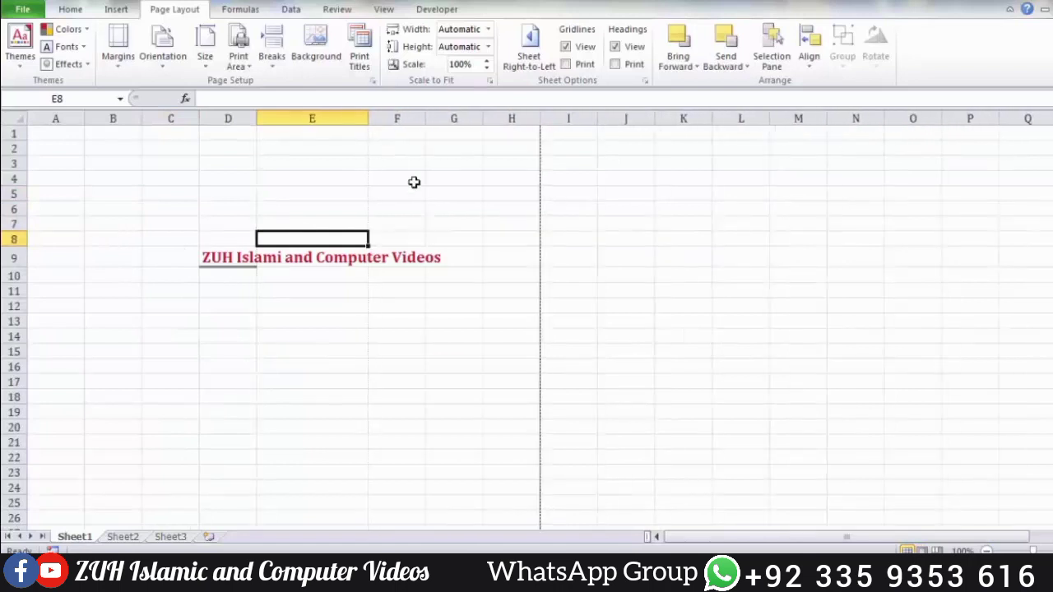
{"action": "left_click", "coordinate": [475, 260]}
Fill every cell of C5:G14 with the word Khan using Ctrl+Enter
{"action": "left_click_drag", "start_coordinate": [156, 202], "coordinate": [459, 336]}
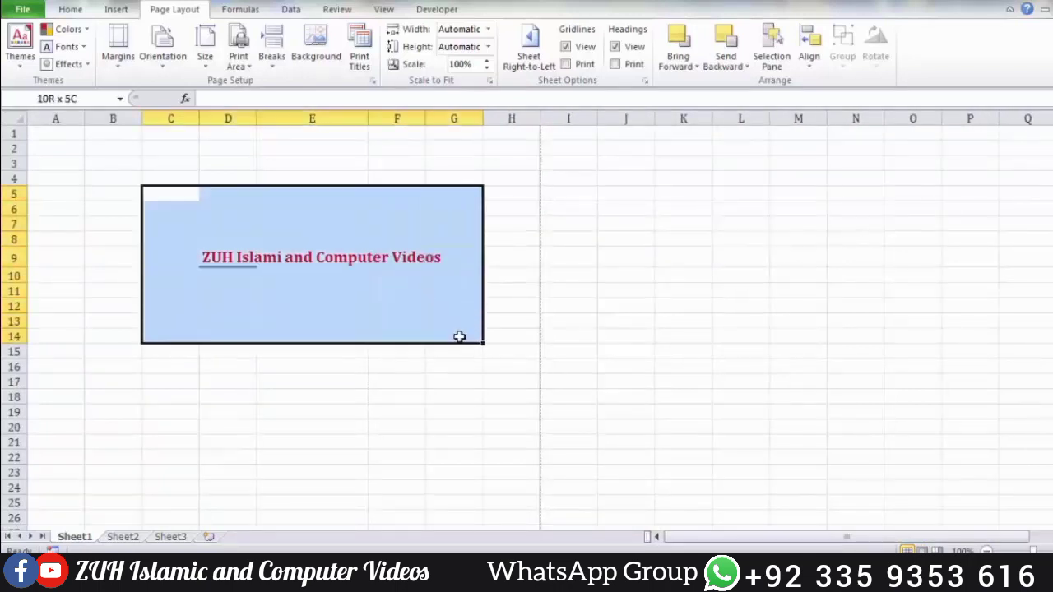
{"action": "type", "text": "Khan"}
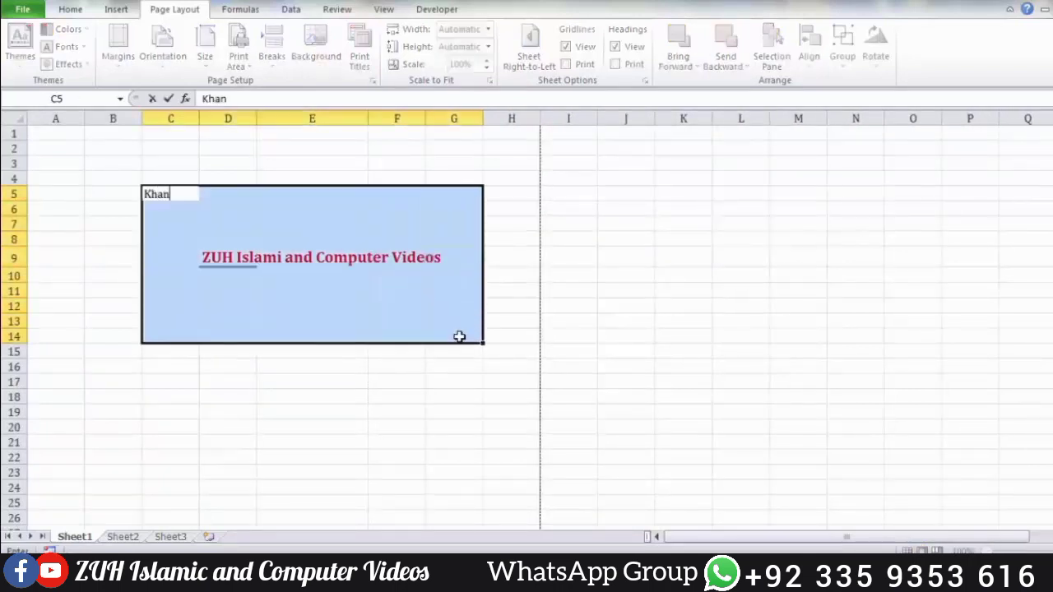
{"action": "key", "text": "ctrl+Return"}
{"action": "left_click", "coordinate": [311, 225]}
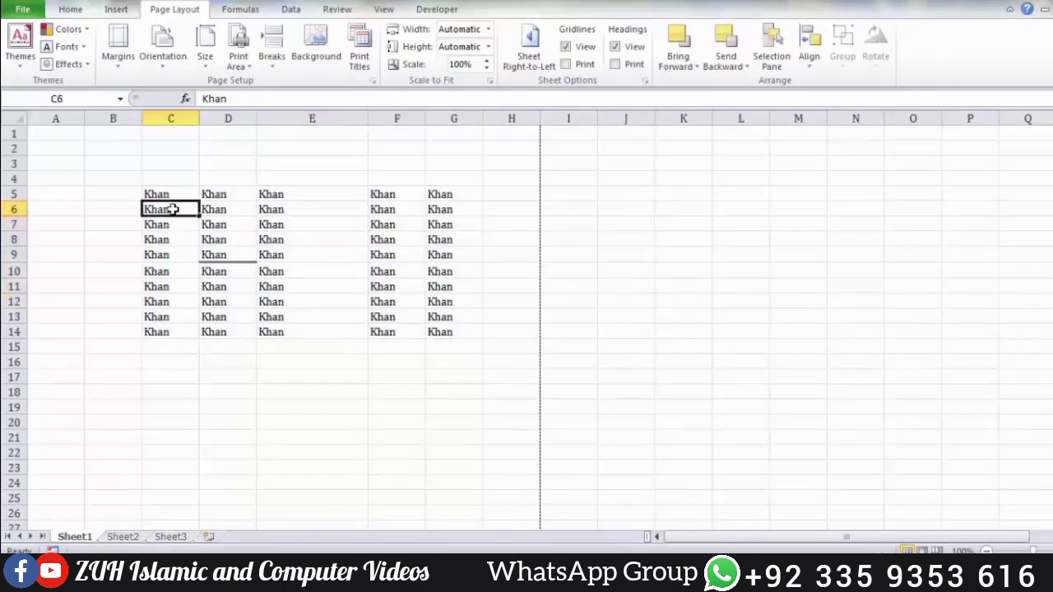
Make C6:F10 the print area and preview the printout
{"action": "mouse_move", "coordinate": [172, 209]}
{"action": "left_mouse_down"}
{"action": "mouse_move", "coordinate": [319, 273]}
{"action": "mouse_move", "coordinate": [374, 277]}
{"action": "left_mouse_up"}
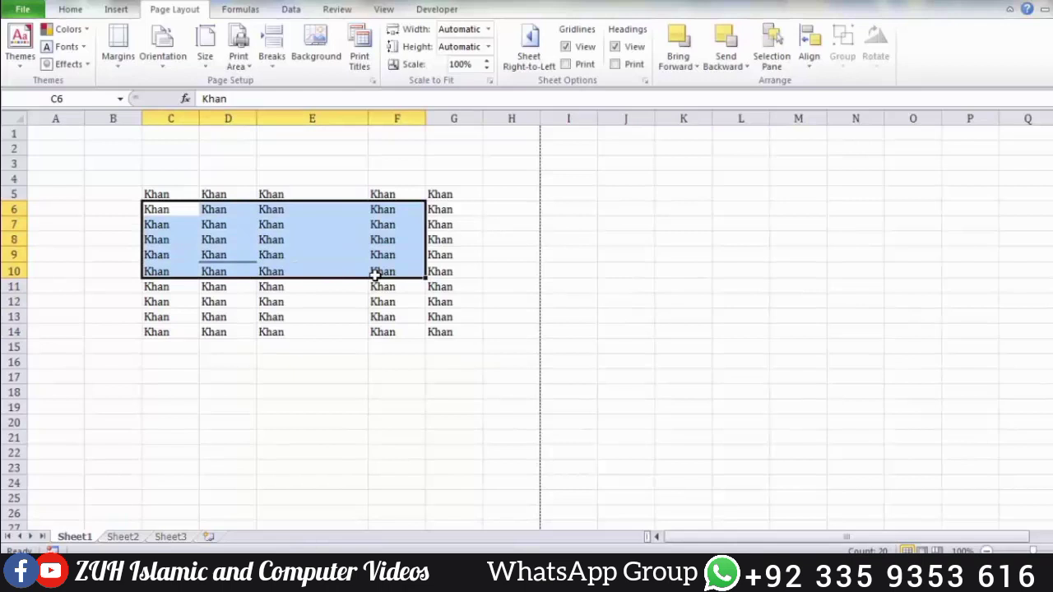
{"action": "left_click", "coordinate": [240, 62]}
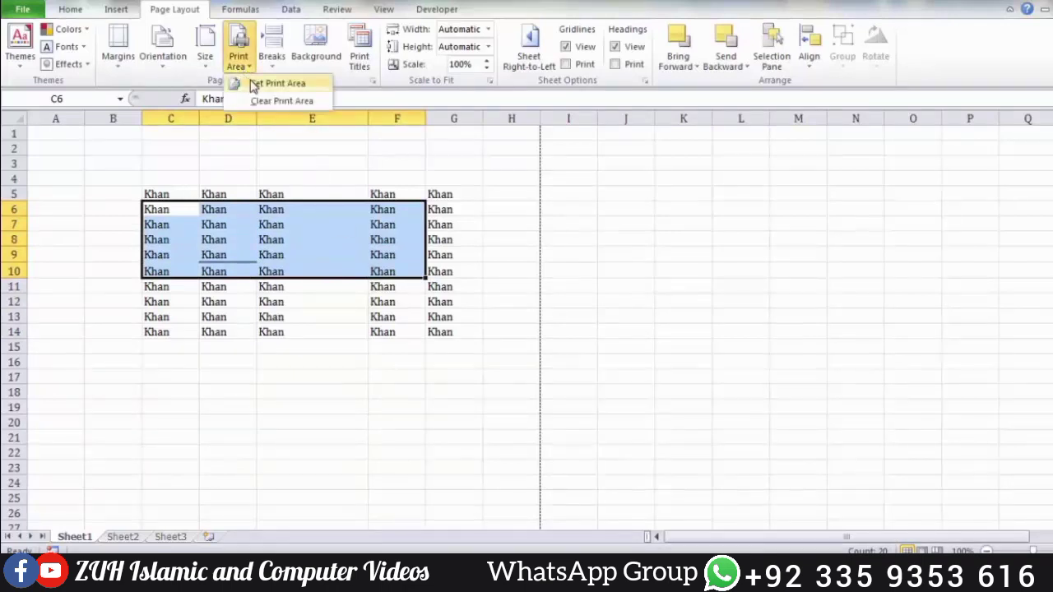
{"action": "left_click", "coordinate": [255, 84]}
{"action": "left_click", "coordinate": [281, 347]}
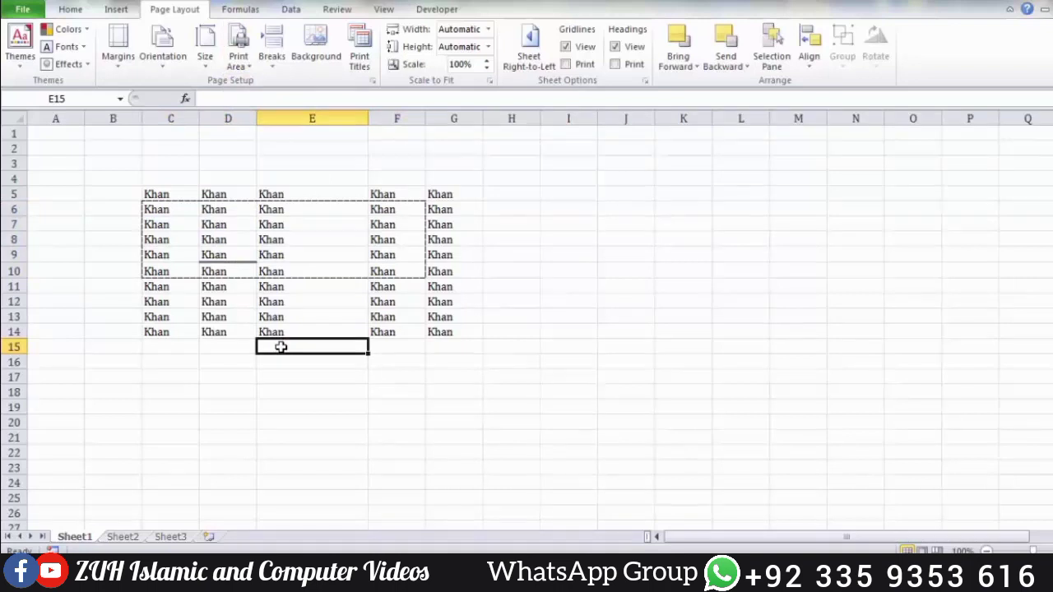
{"action": "key", "text": "ctrl+p"}
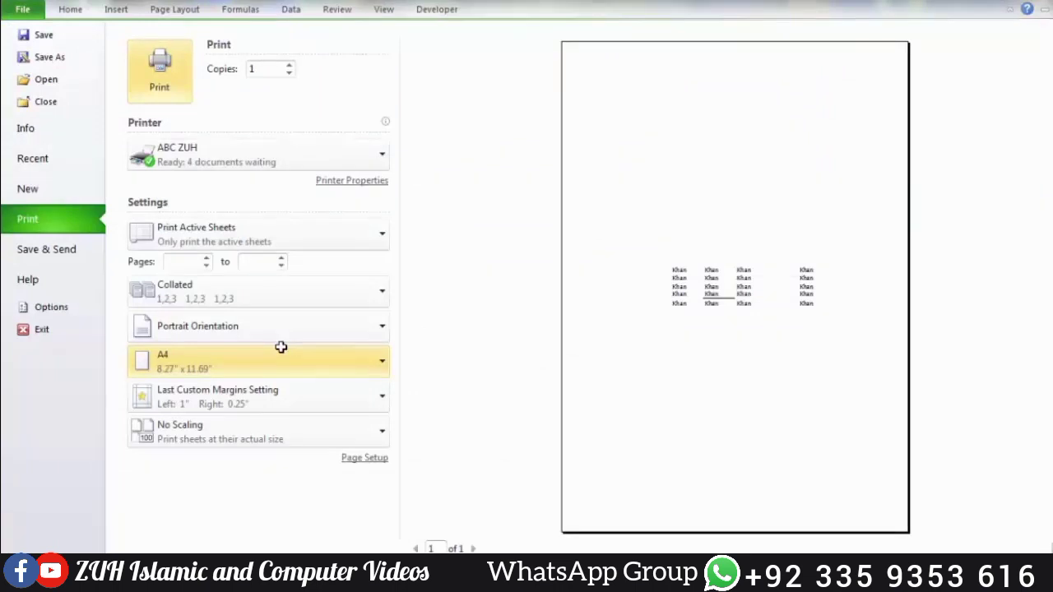
{"action": "left_click", "coordinate": [238, 242]}
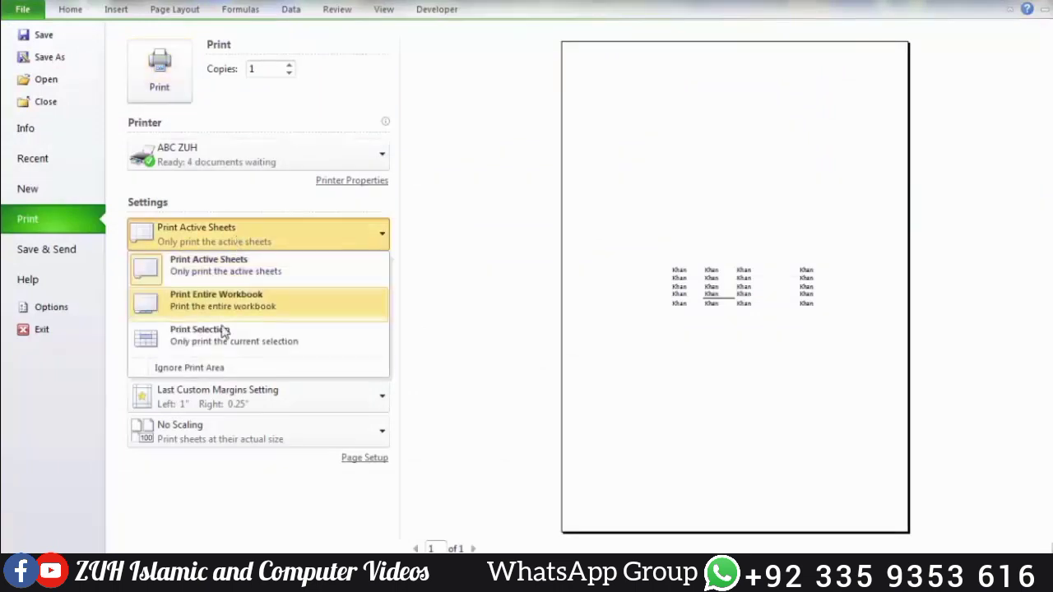
{"action": "left_click", "coordinate": [212, 372]}
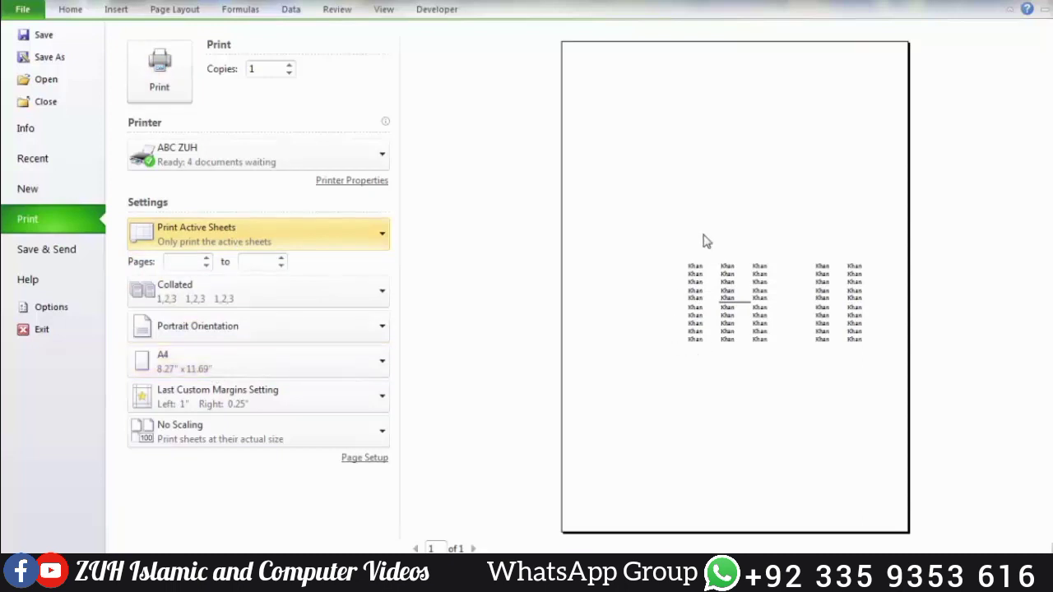
{"action": "left_click", "coordinate": [325, 253]}
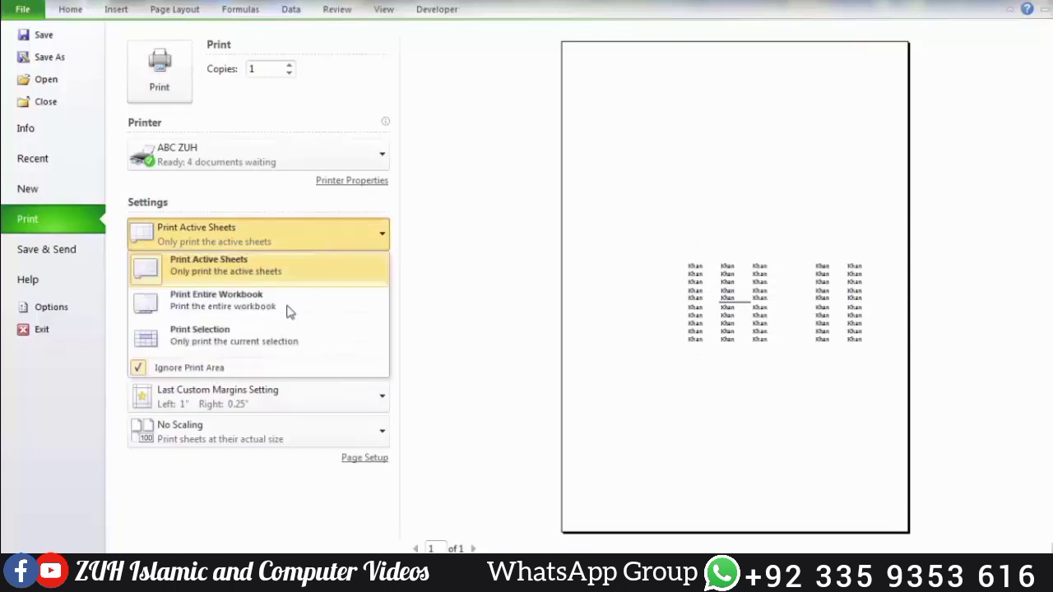
{"action": "left_click", "coordinate": [244, 372]}
{"action": "key", "text": "Escape"}
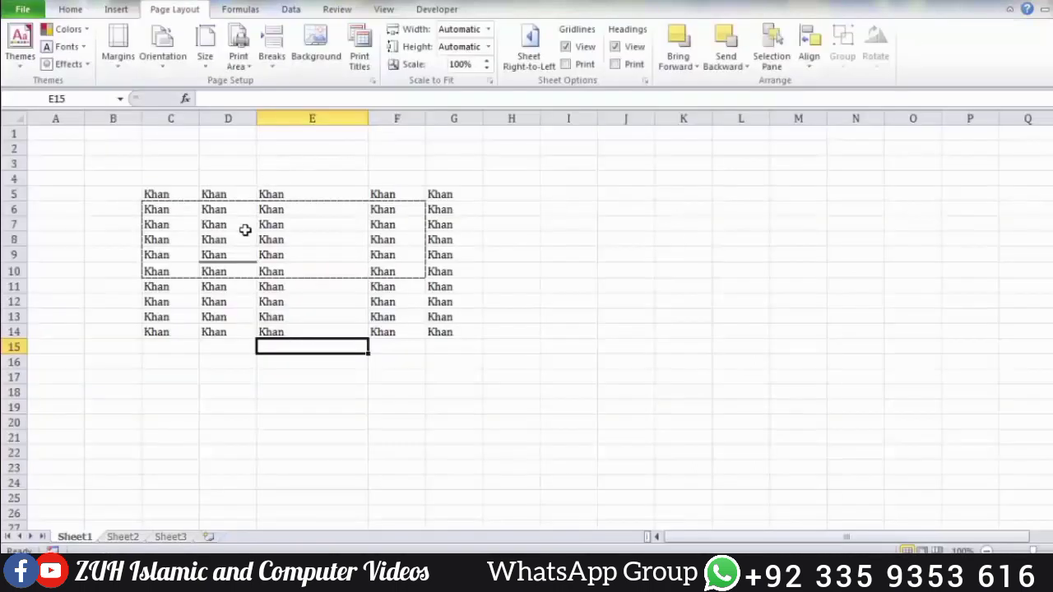
Add the empty block J8:N16 to the existing print area
{"action": "left_click", "coordinate": [238, 58]}
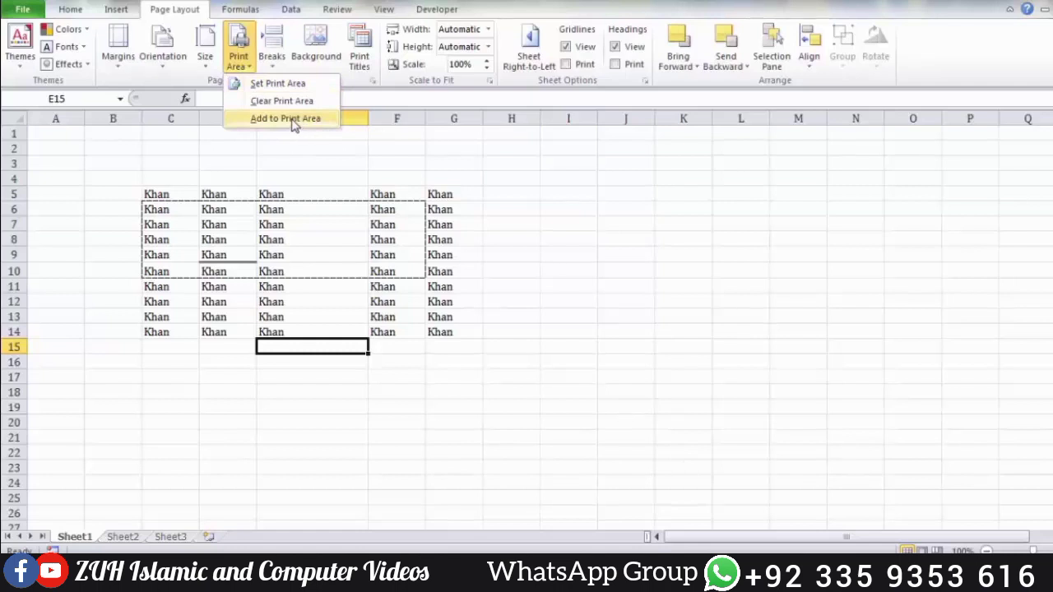
{"action": "left_click", "coordinate": [220, 226]}
{"action": "mouse_move", "coordinate": [190, 214]}
{"action": "left_mouse_down"}
{"action": "mouse_move", "coordinate": [329, 209]}
{"action": "mouse_move", "coordinate": [411, 270]}
{"action": "left_mouse_up"}
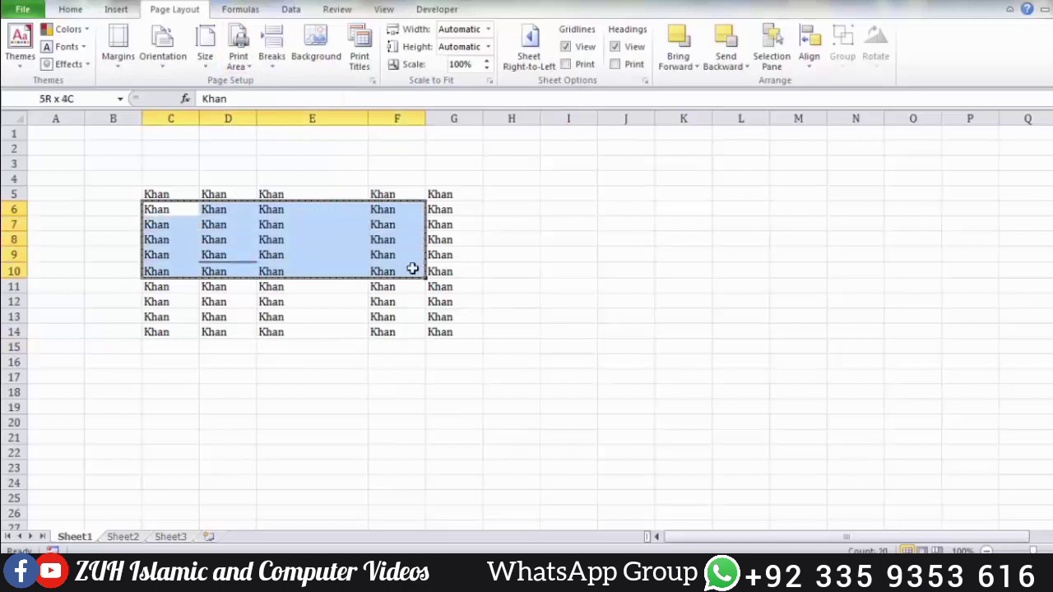
{"action": "left_click_drag", "start_coordinate": [629, 241], "coordinate": [855, 361]}
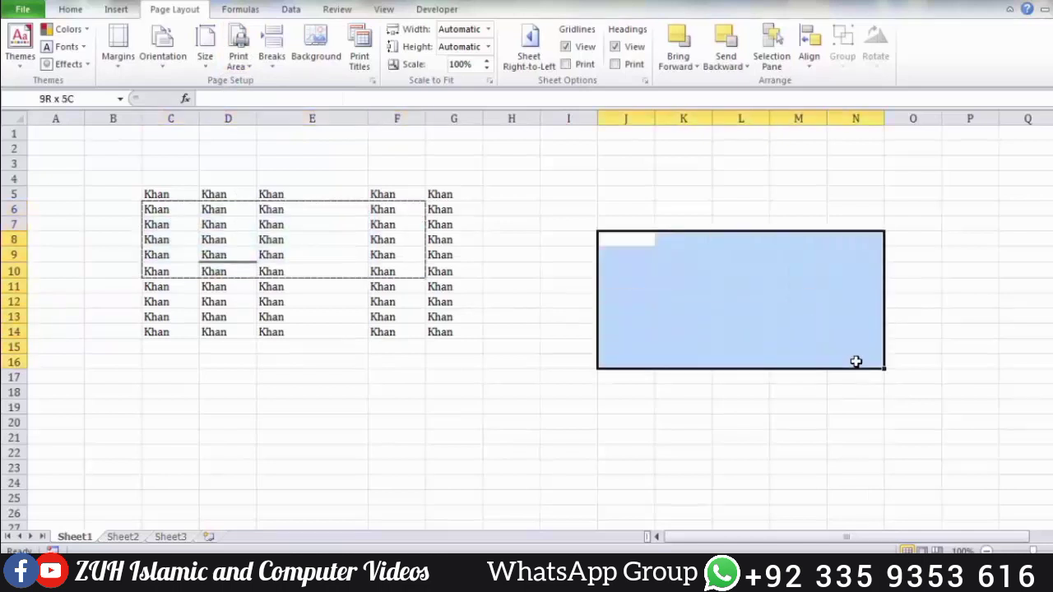
{"action": "left_click", "coordinate": [239, 58]}
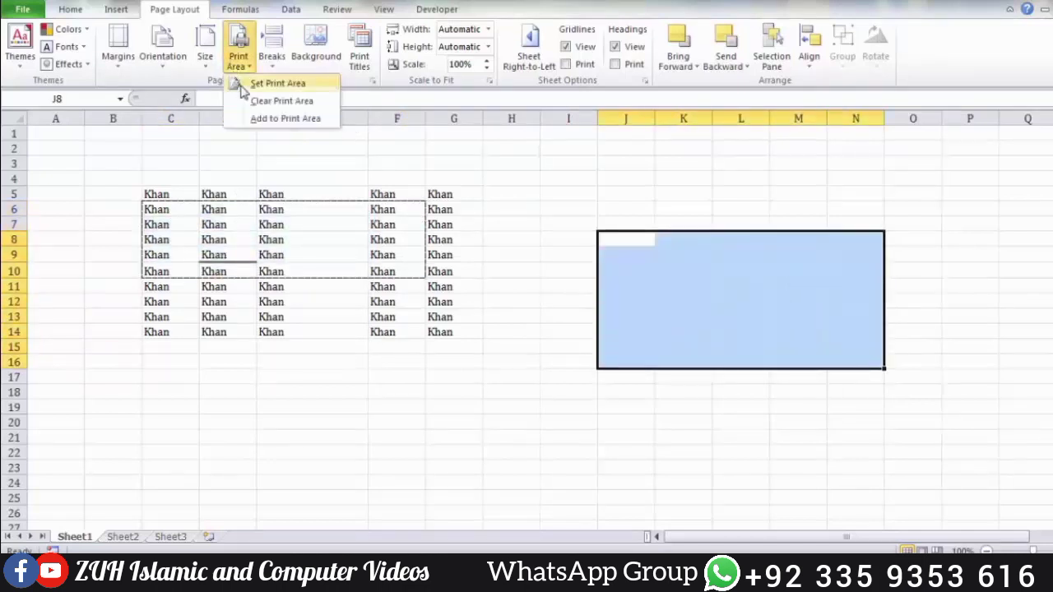
{"action": "left_click", "coordinate": [260, 118]}
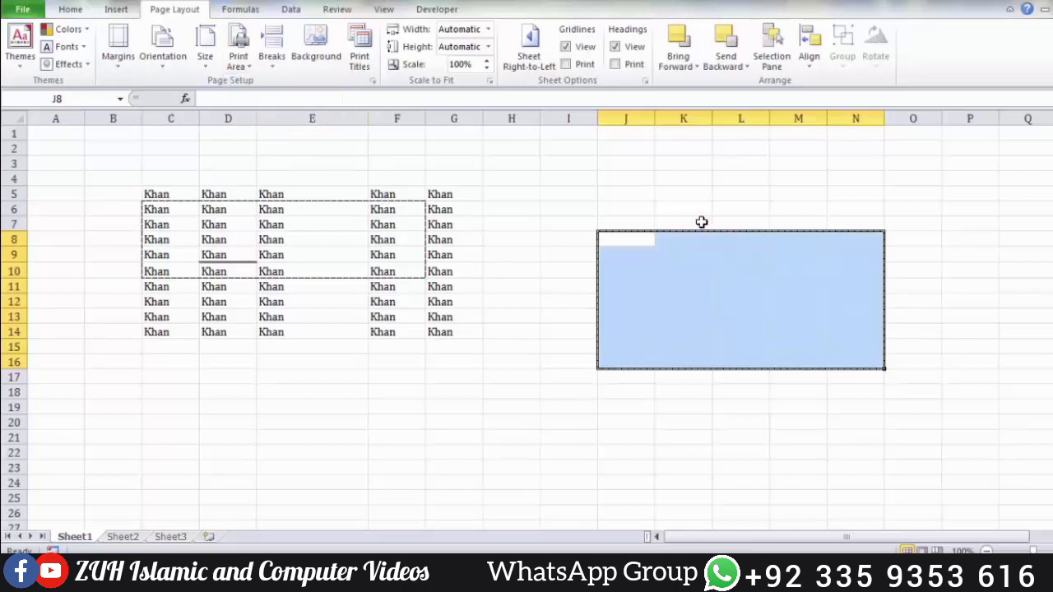
Label cell K8 'Second Page' and preview the two-page printout
{"action": "left_click", "coordinate": [696, 236]}
{"action": "type", "text": "Second "}
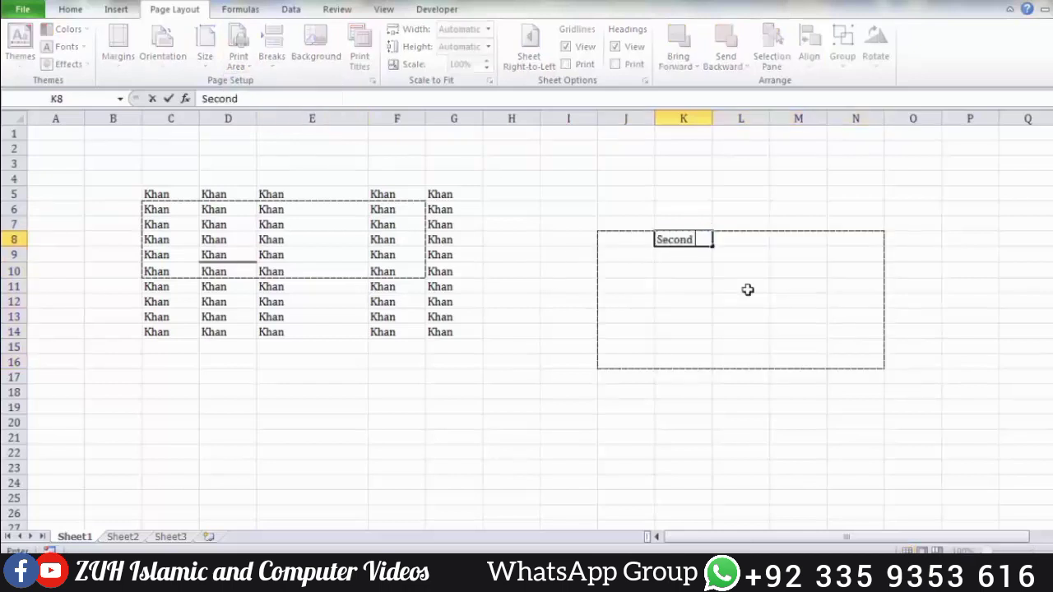
{"action": "type", "text": "Paeg"}
{"action": "key", "text": "BackSpace"}
{"action": "key", "text": "BackSpace"}
{"action": "type", "text": "ge"}
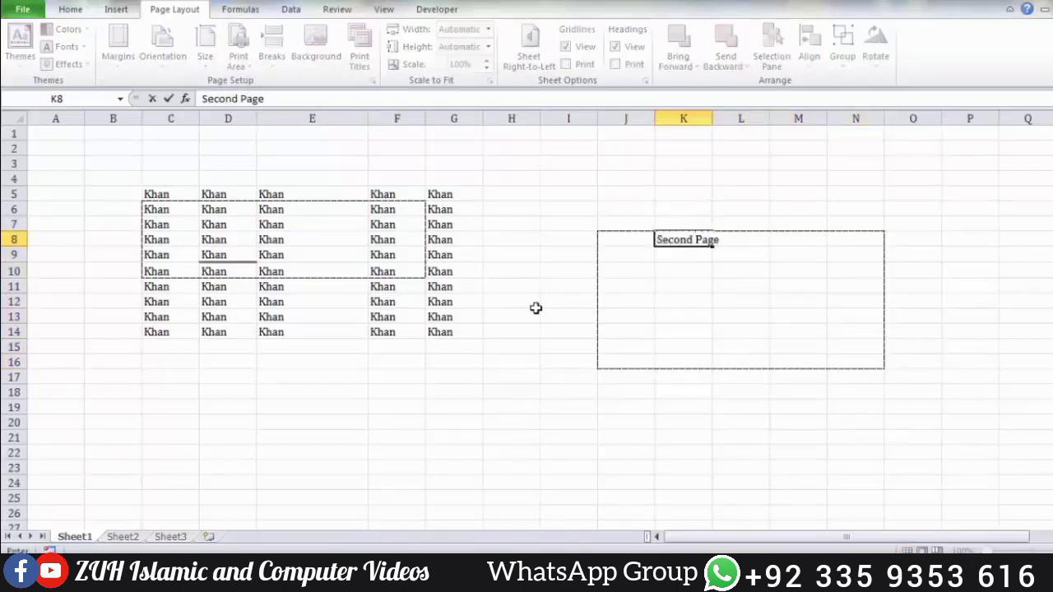
{"action": "left_click", "coordinate": [523, 313]}
{"action": "key", "text": "ctrl+p"}
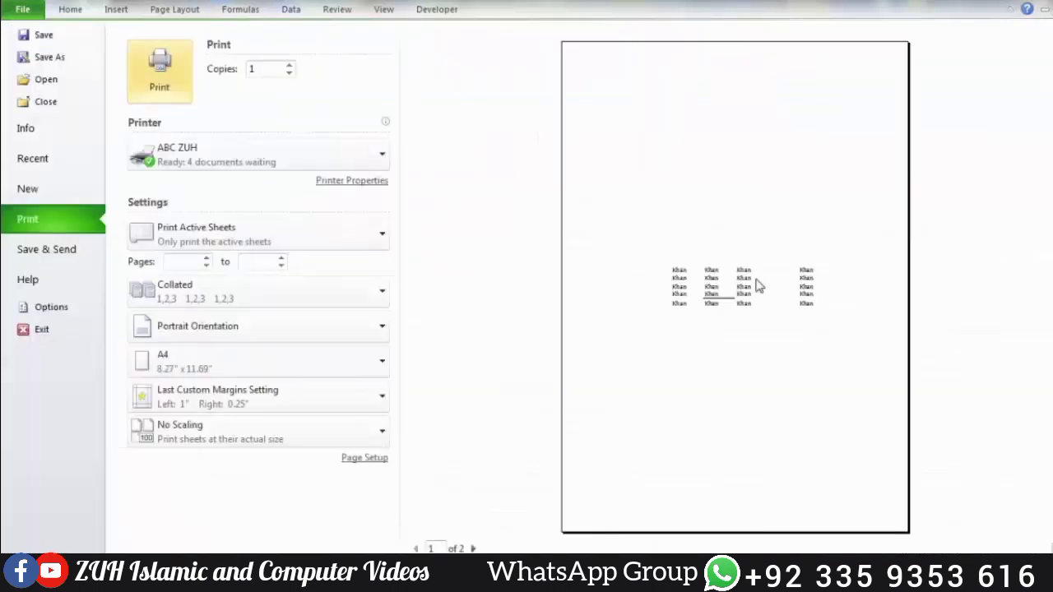
Check page 2, then untick horizontal and vertical page centring in Custom Margins
{"action": "left_click", "coordinate": [473, 548]}
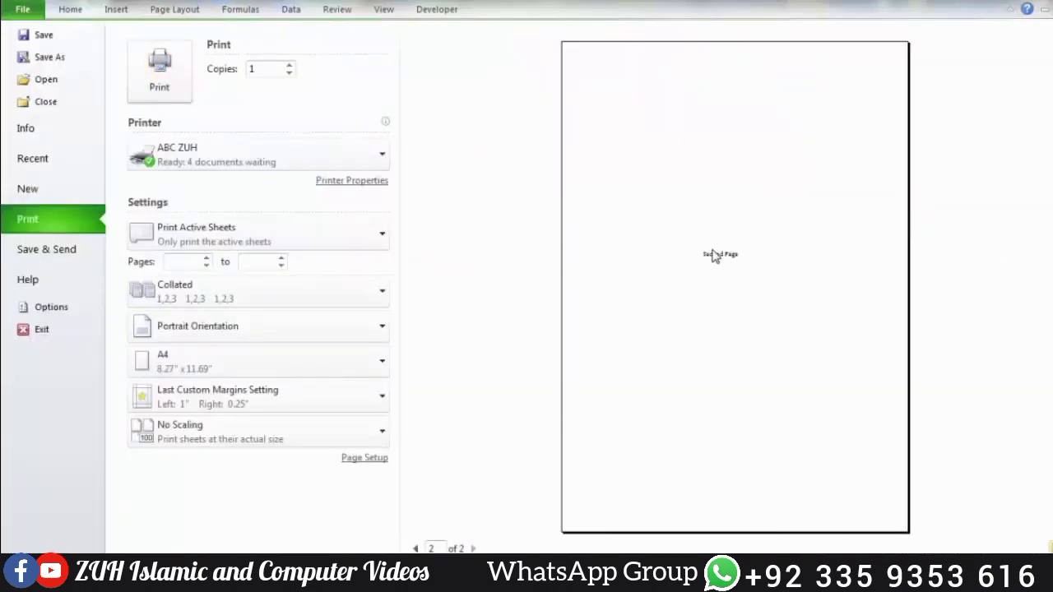
{"action": "key", "text": "Escape"}
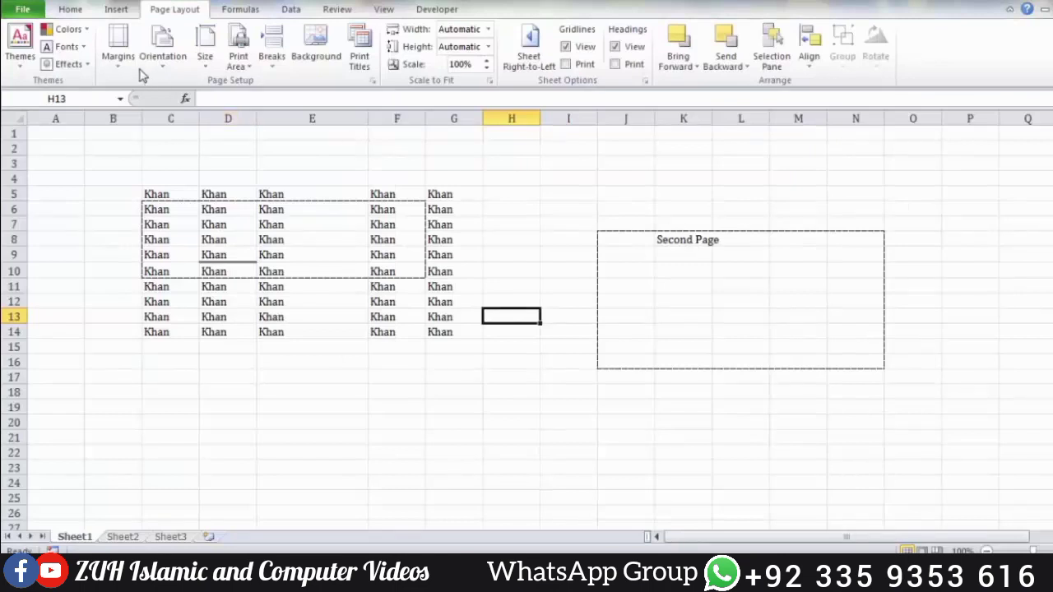
{"action": "left_click", "coordinate": [120, 49]}
{"action": "left_click", "coordinate": [159, 311]}
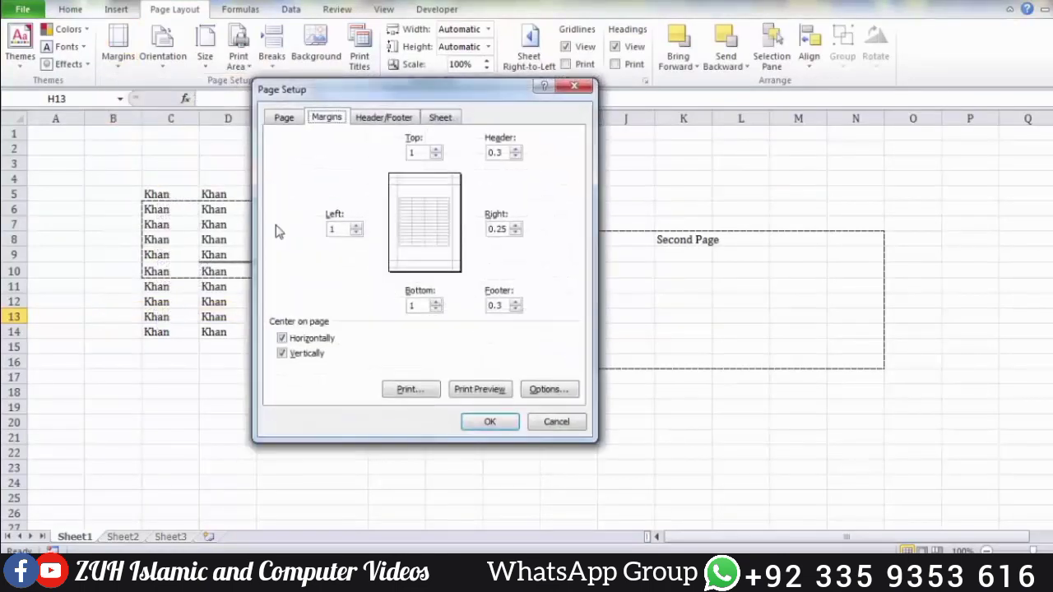
{"action": "left_click", "coordinate": [299, 339]}
{"action": "left_click", "coordinate": [296, 354]}
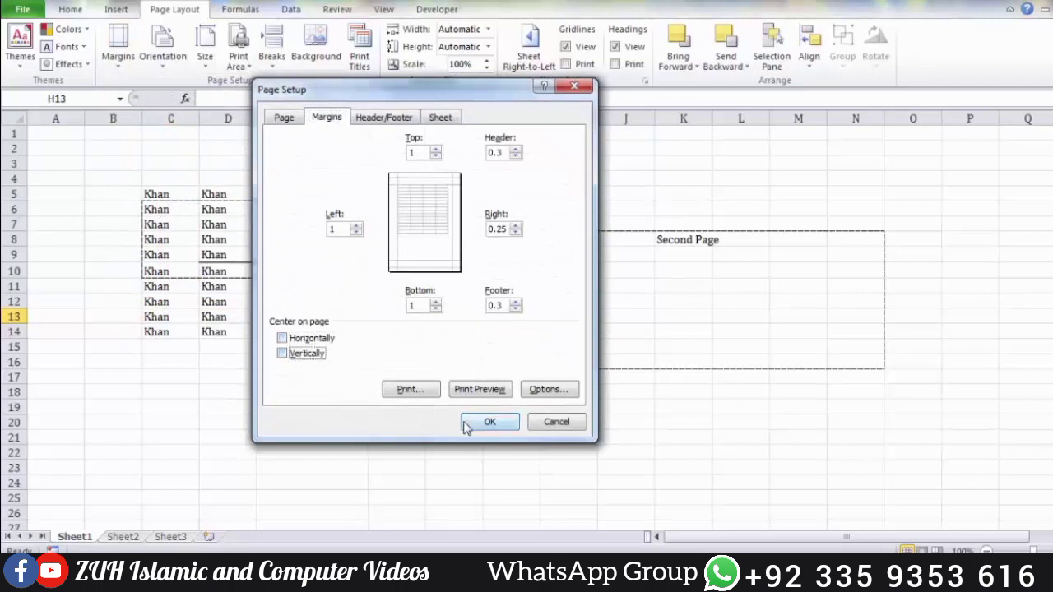
{"action": "left_click", "coordinate": [480, 422]}
Preview the printout again, checking the uncentred second page
{"action": "left_click", "coordinate": [524, 356]}
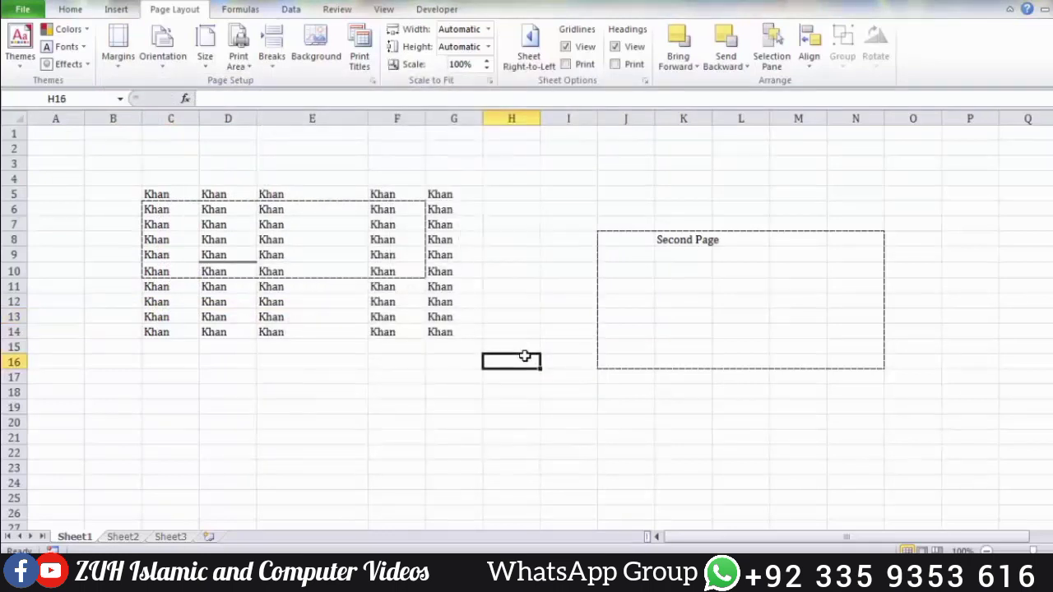
{"action": "key", "text": "ctrl+p"}
{"action": "left_click", "coordinate": [473, 547]}
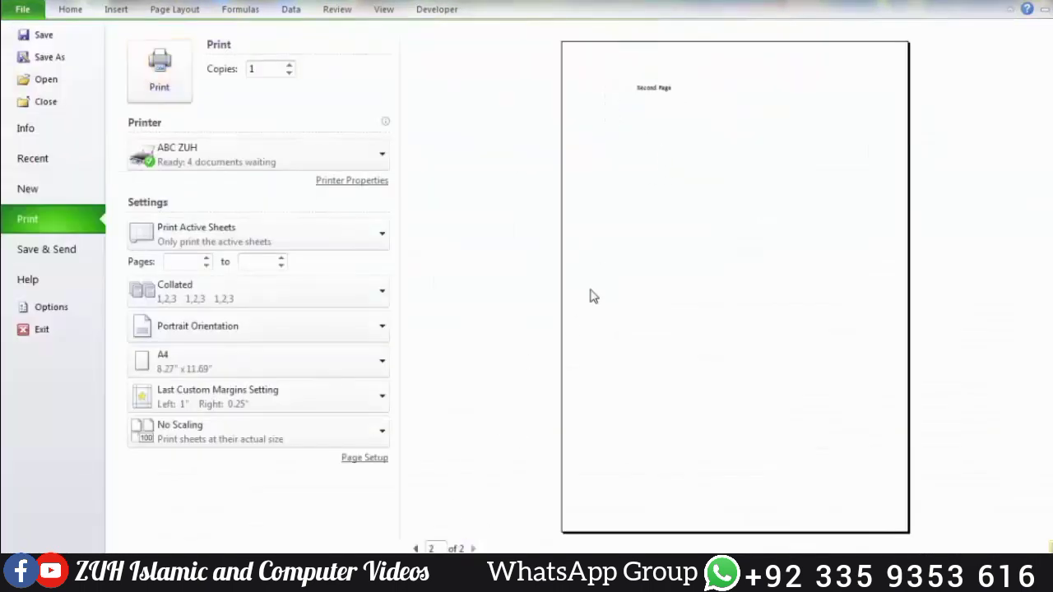
{"action": "key", "text": "Escape"}
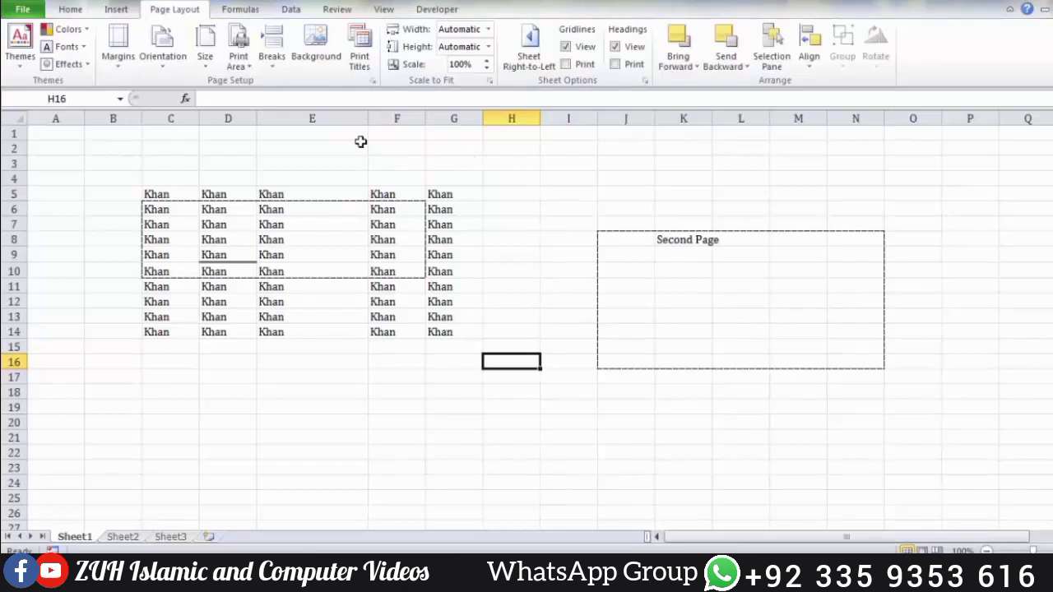
Clear the print area, then open and close the Breaks menu without changes
{"action": "left_click", "coordinate": [238, 58]}
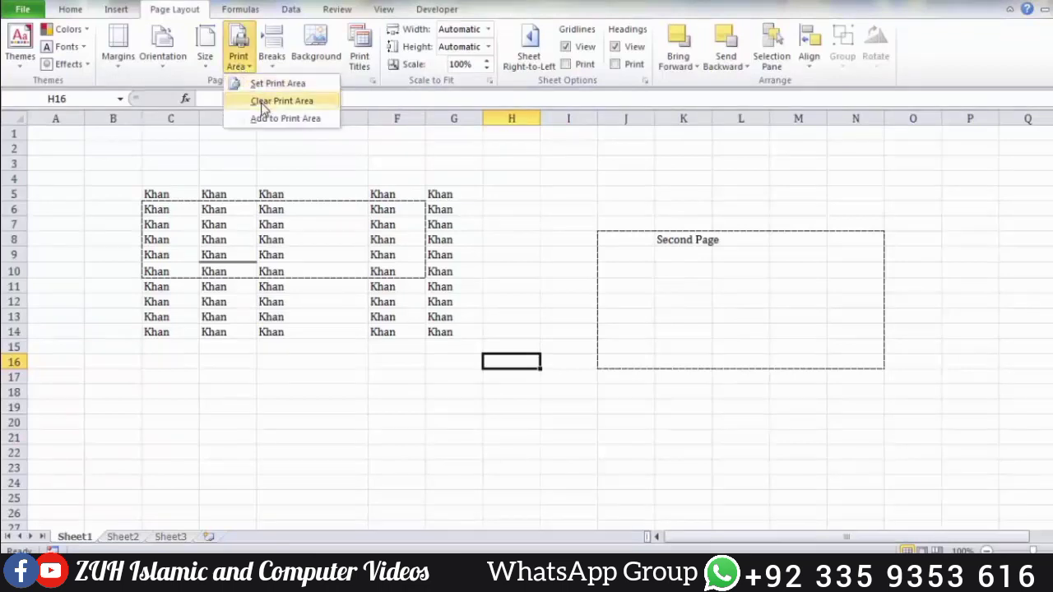
{"action": "left_click", "coordinate": [280, 100]}
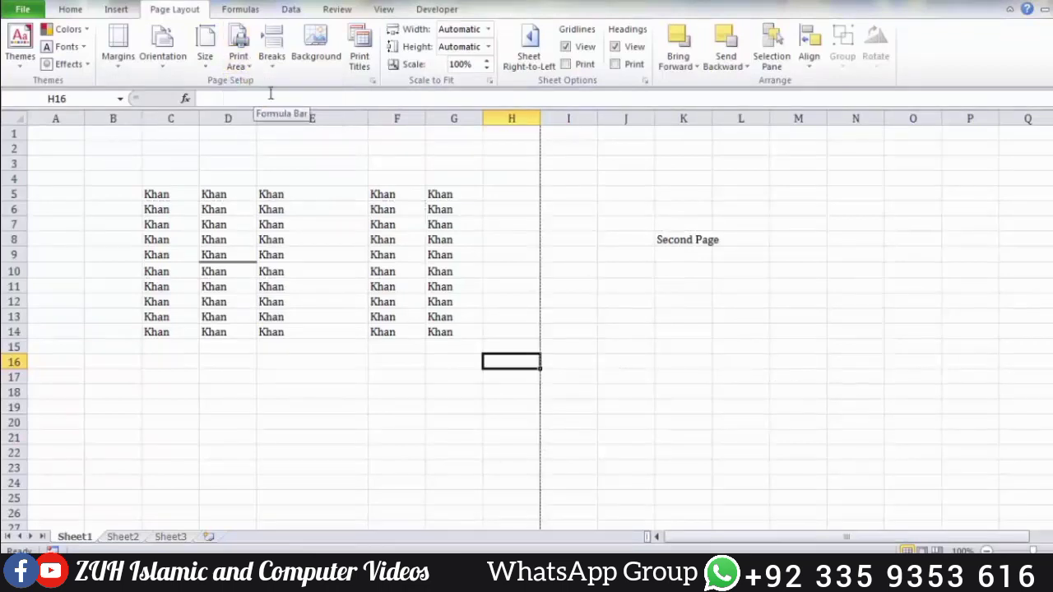
{"action": "left_click", "coordinate": [275, 66]}
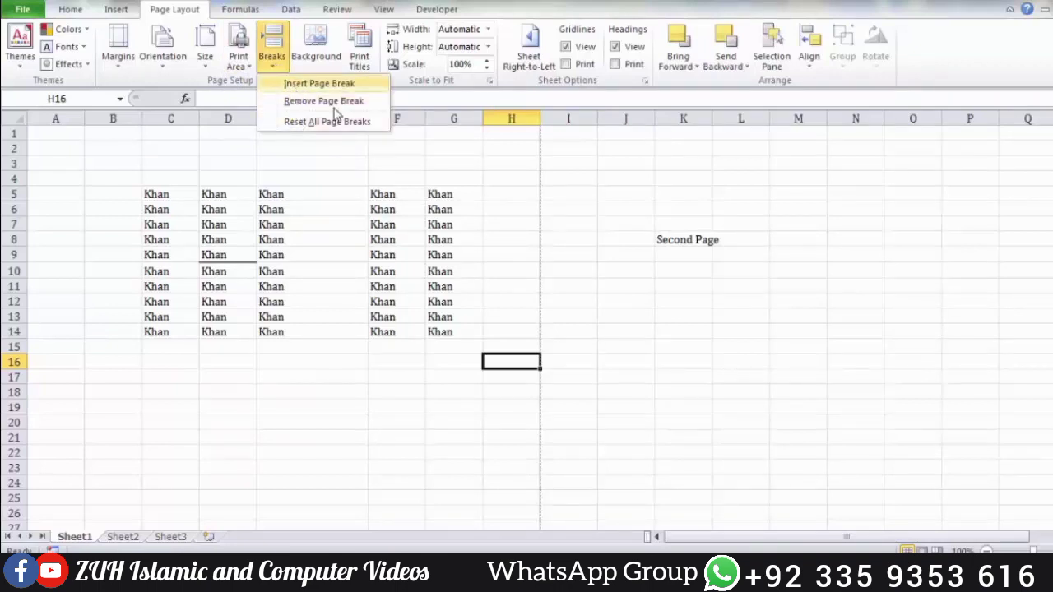
{"action": "left_click", "coordinate": [395, 206]}
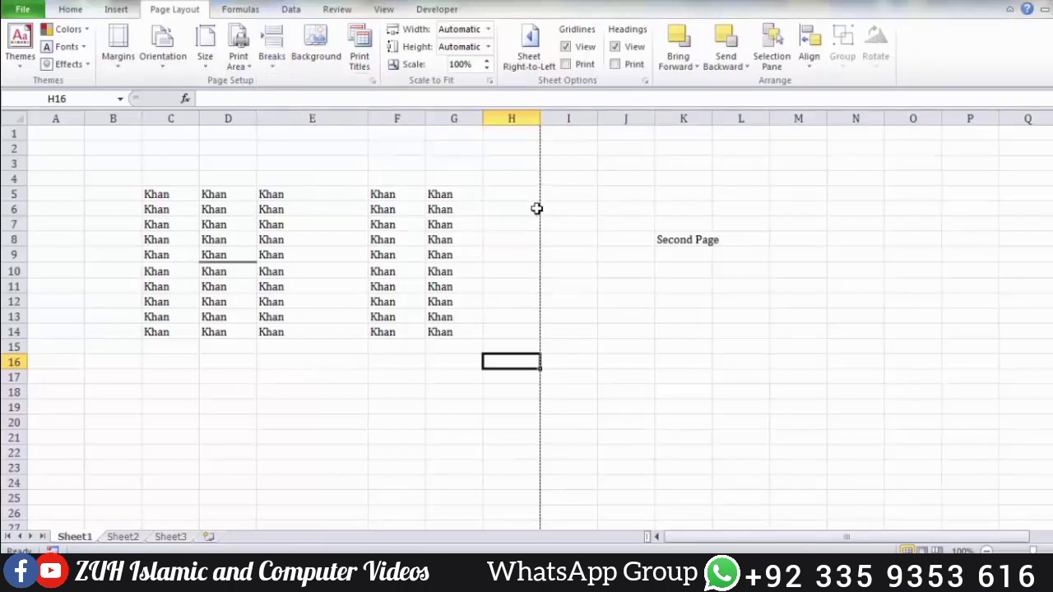
Zoom out and select a page-sized block of empty cells
{"action": "left_click_drag", "start_coordinate": [539, 118], "coordinate": [539, 118]}
{"action": "scroll", "coordinate": [544, 216], "scroll_direction": "down", "scroll_amount": 2}
{"action": "scroll", "coordinate": [543, 216], "scroll_direction": "down", "scroll_amount": 1}
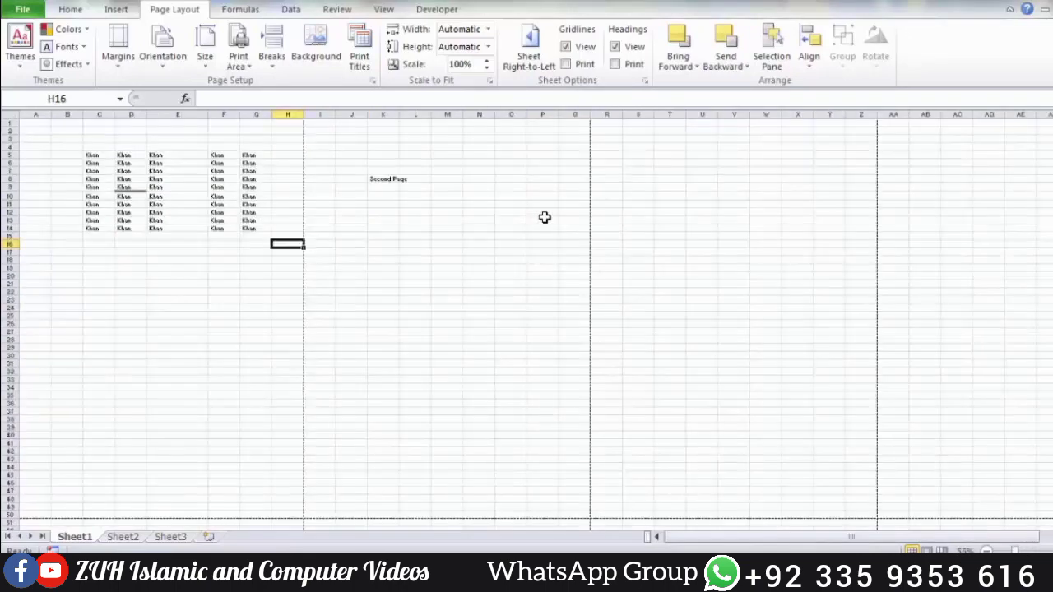
{"action": "scroll", "coordinate": [542, 216], "scroll_direction": "down", "scroll_amount": 1}
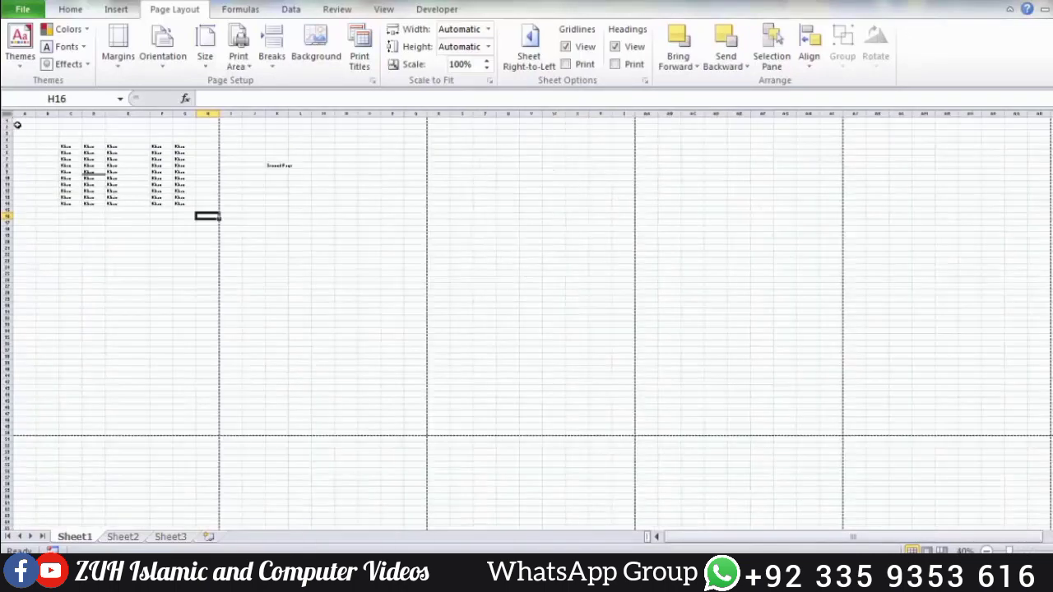
{"action": "mouse_move", "coordinate": [19, 121]}
{"action": "left_mouse_down"}
{"action": "mouse_move", "coordinate": [223, 432]}
{"action": "mouse_move", "coordinate": [411, 122]}
{"action": "mouse_move", "coordinate": [632, 421]}
{"action": "left_mouse_up"}
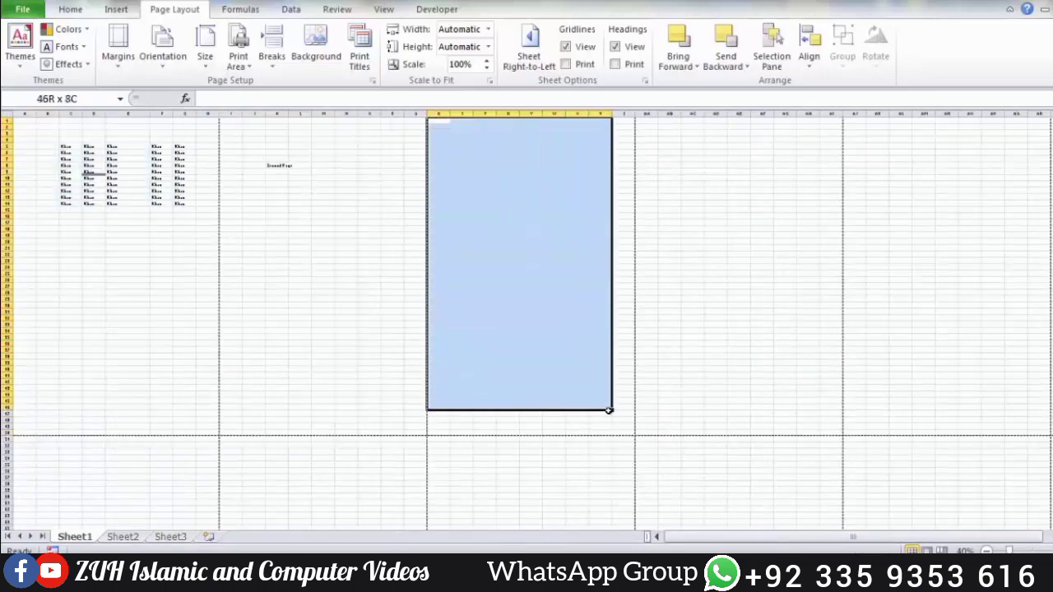
{"action": "left_click", "coordinate": [130, 190]}
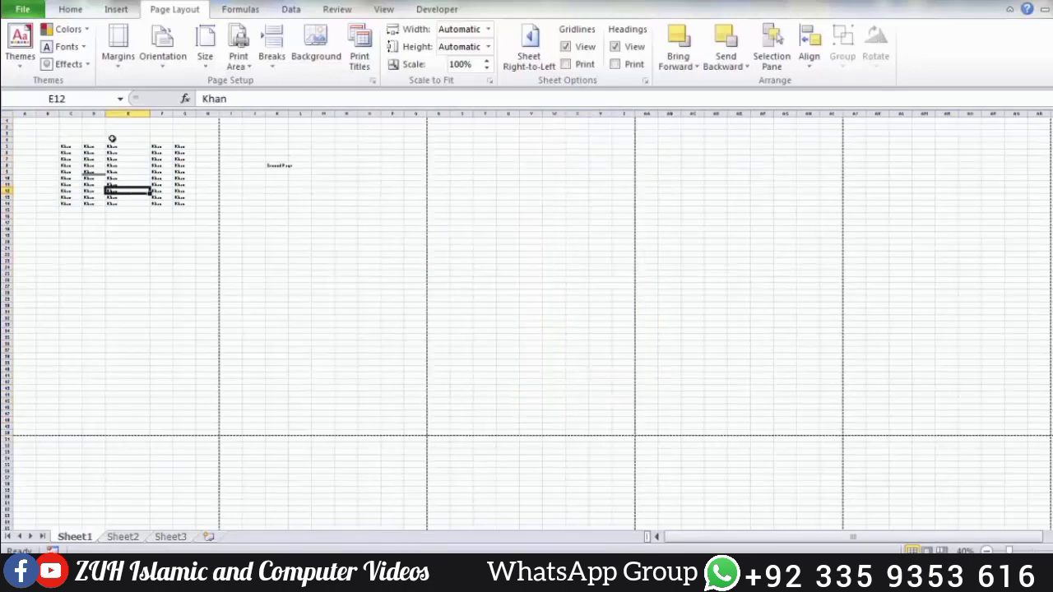
{"action": "left_click", "coordinate": [118, 146]}
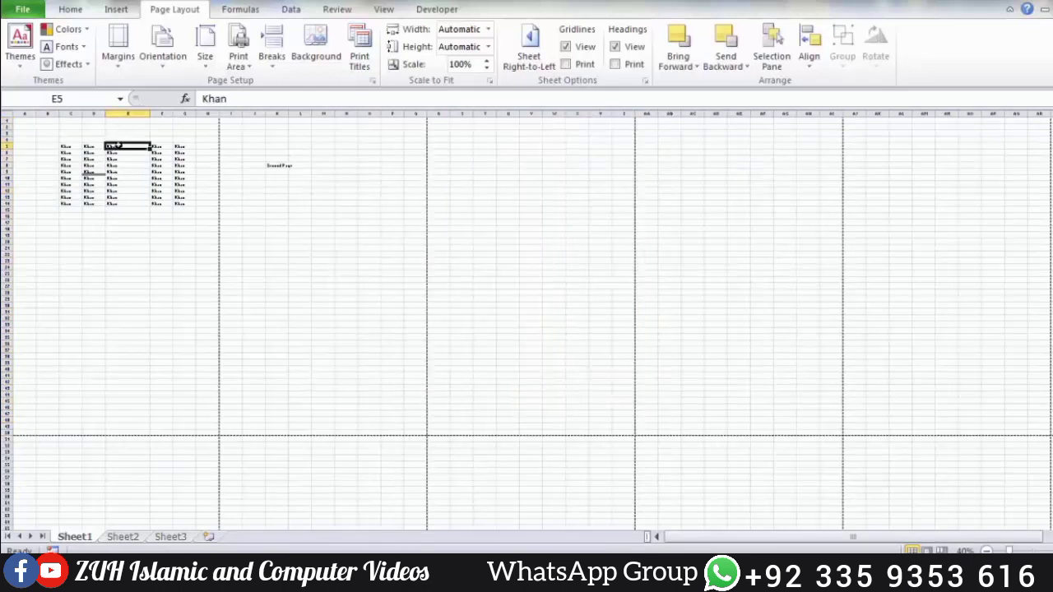
Insert a manual page break before column E
{"action": "left_click", "coordinate": [118, 113]}
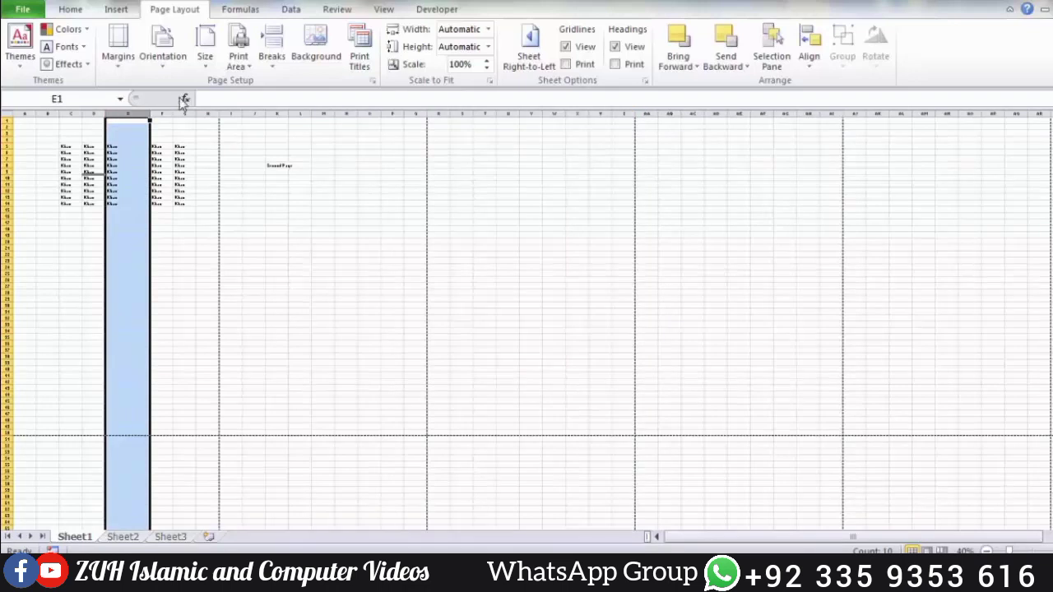
{"action": "left_click", "coordinate": [272, 63]}
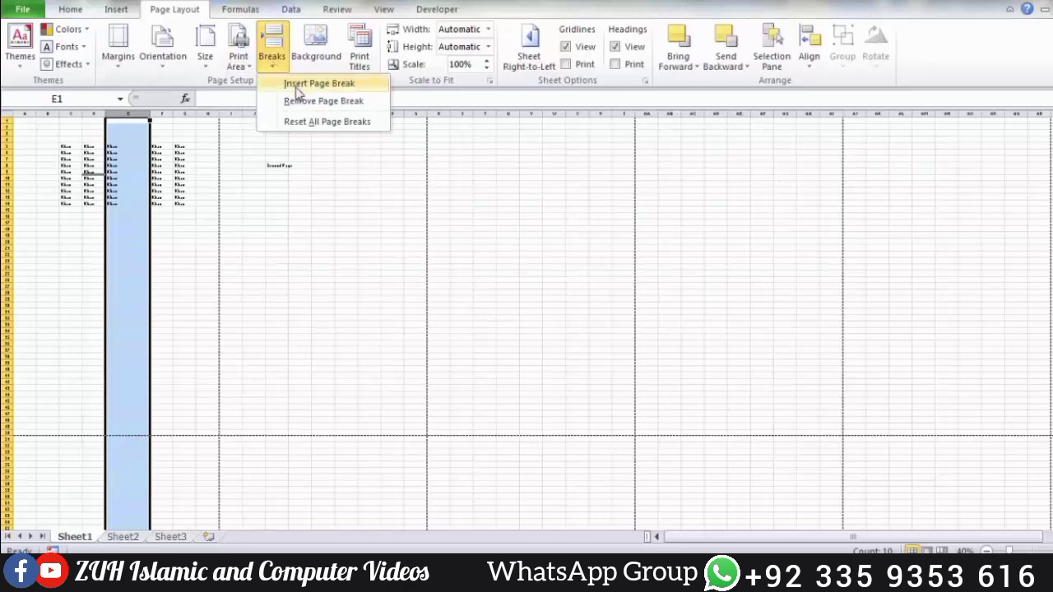
{"action": "left_click", "coordinate": [297, 85]}
{"action": "left_click", "coordinate": [182, 235]}
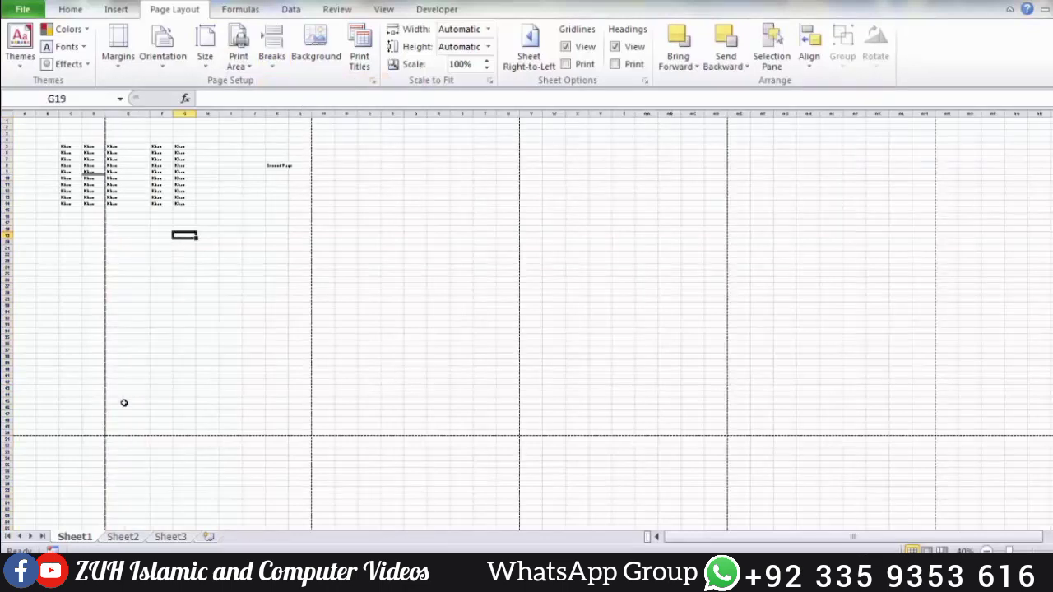
Select the cells on each side of the break and preview both printed pages
{"action": "left_click_drag", "start_coordinate": [25, 126], "coordinate": [115, 225]}
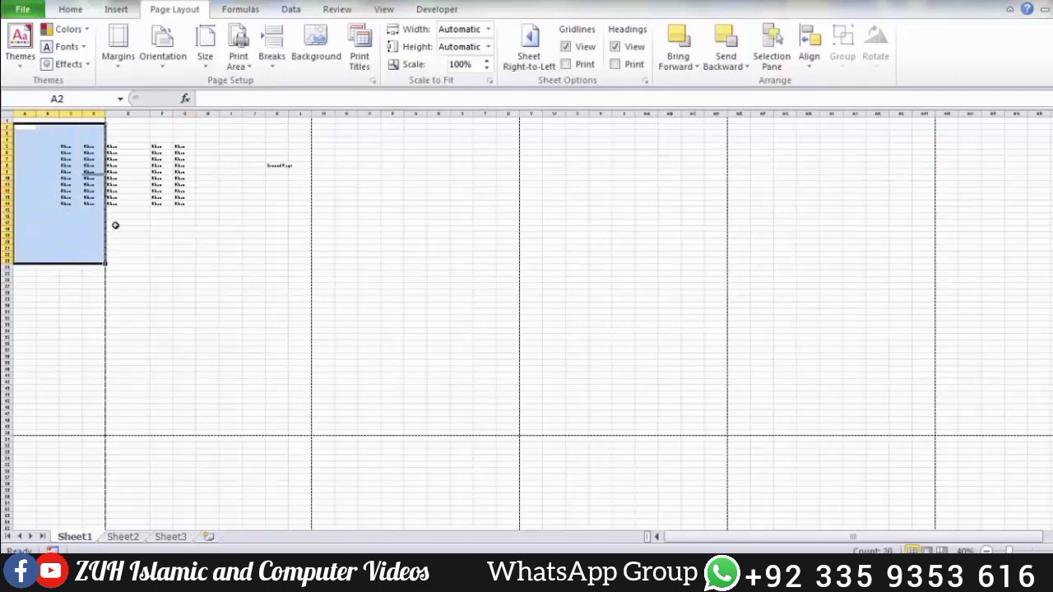
{"action": "left_click_drag", "start_coordinate": [117, 123], "coordinate": [227, 331]}
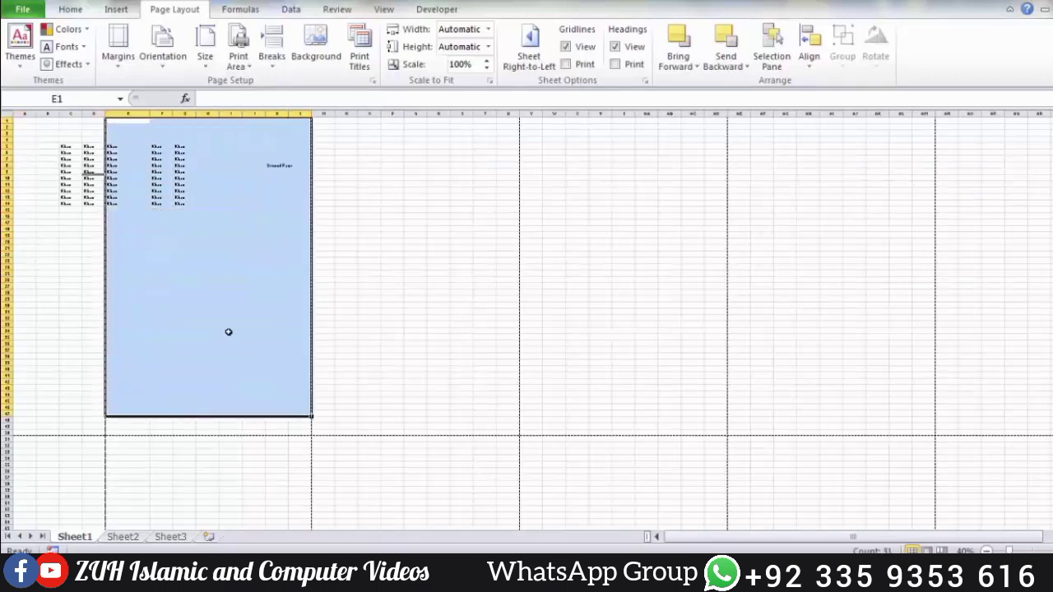
{"action": "left_click", "coordinate": [231, 331]}
{"action": "key", "text": "ctrl+p"}
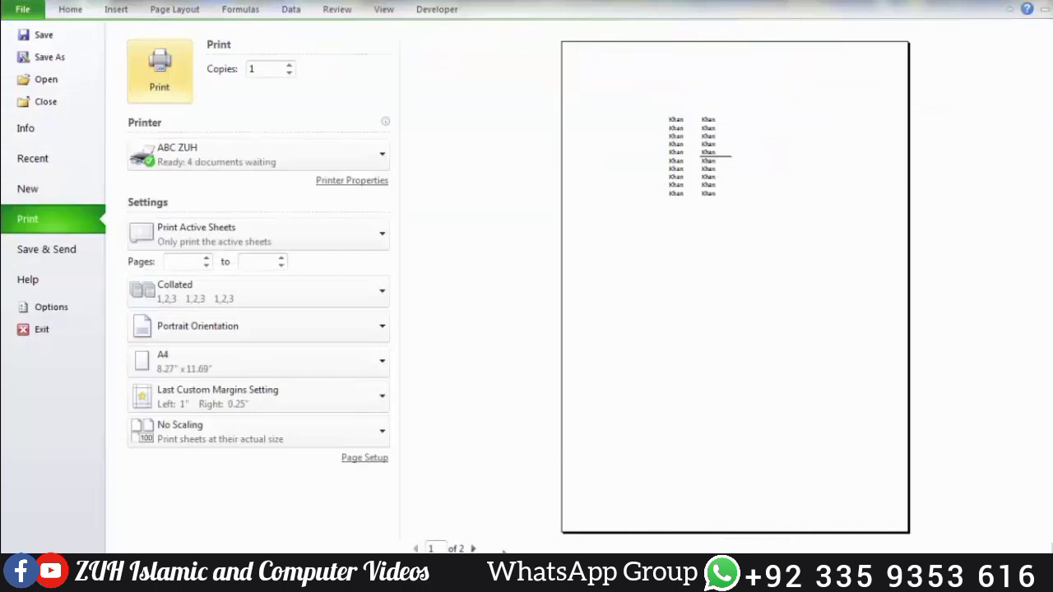
{"action": "left_click", "coordinate": [473, 548]}
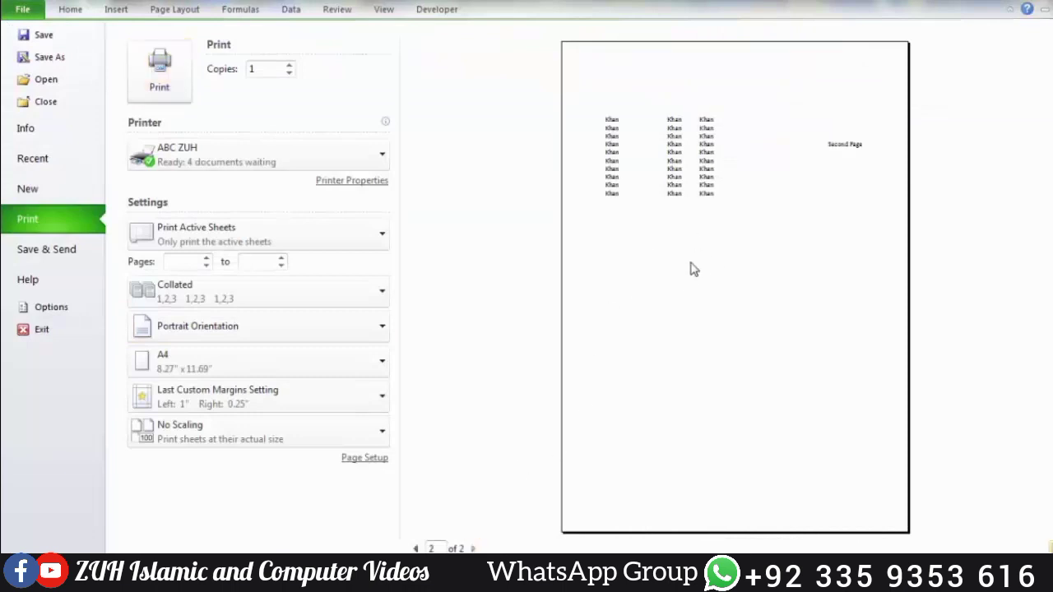
{"action": "key", "text": "Escape"}
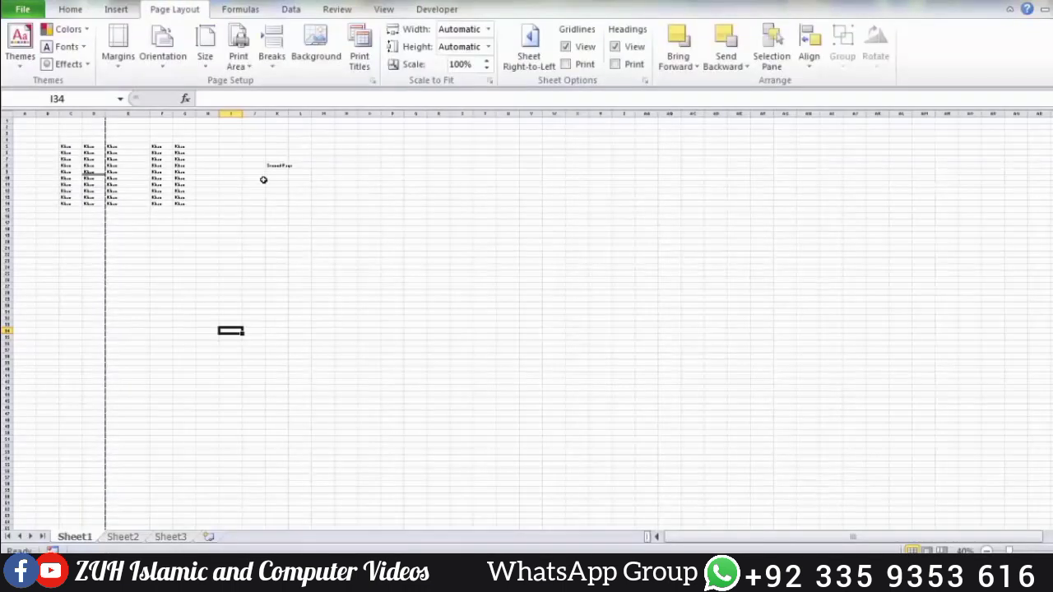
Open and close the Breaks options twice without making changes
{"action": "left_click", "coordinate": [274, 70]}
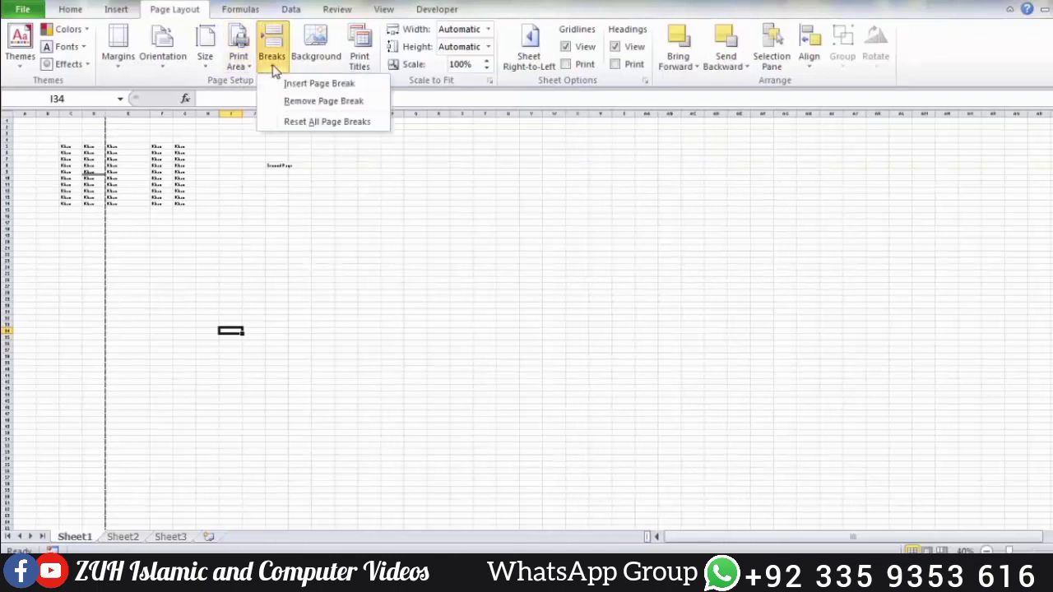
{"action": "left_click", "coordinate": [297, 101]}
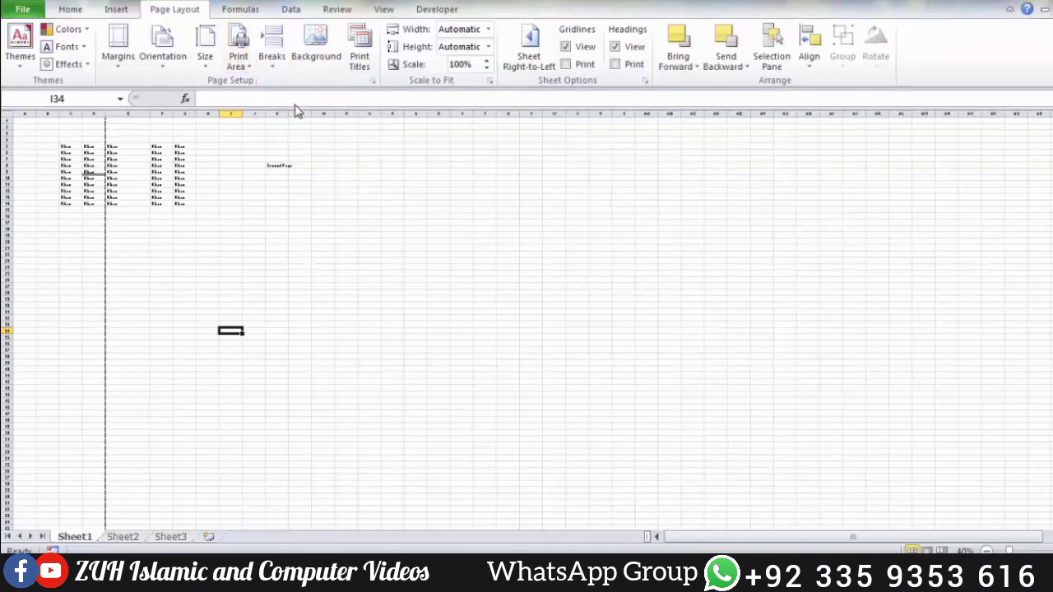
{"action": "left_click", "coordinate": [272, 55]}
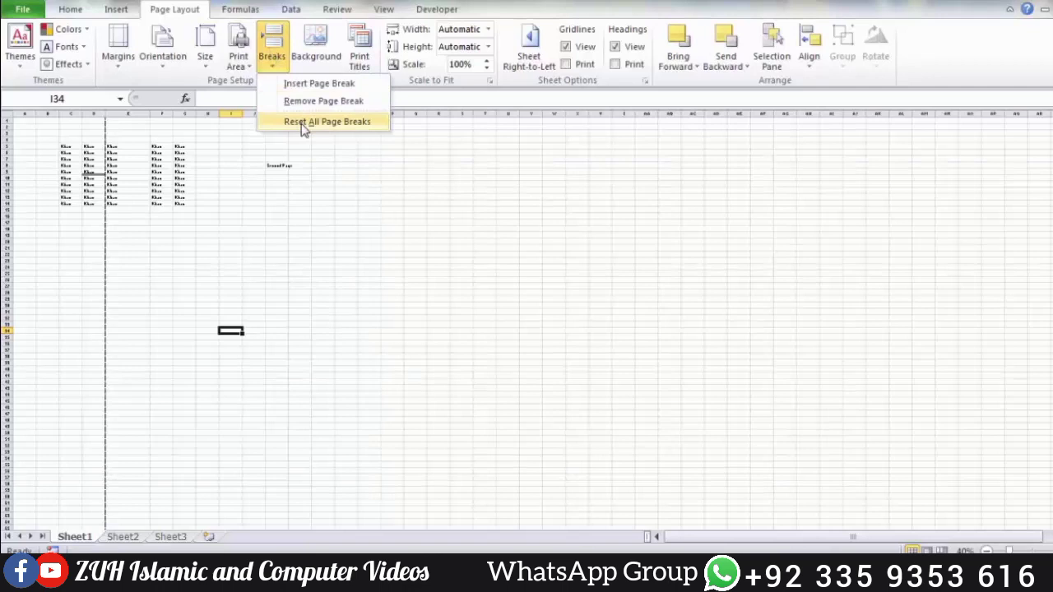
{"action": "left_click", "coordinate": [294, 104]}
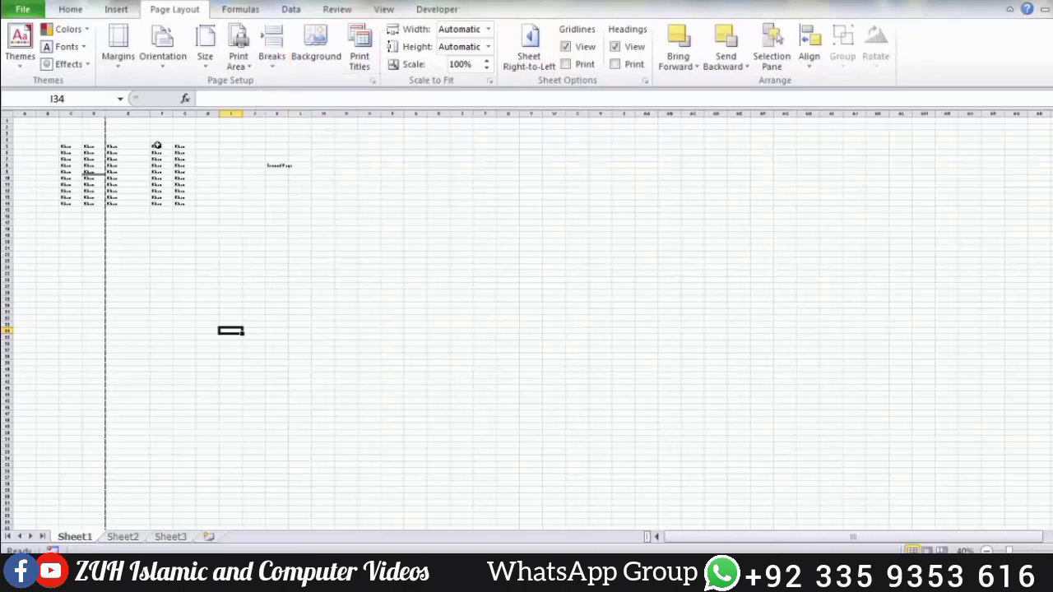
Select column E and remove its manual page break, then pick cell E9
{"action": "left_click", "coordinate": [133, 112]}
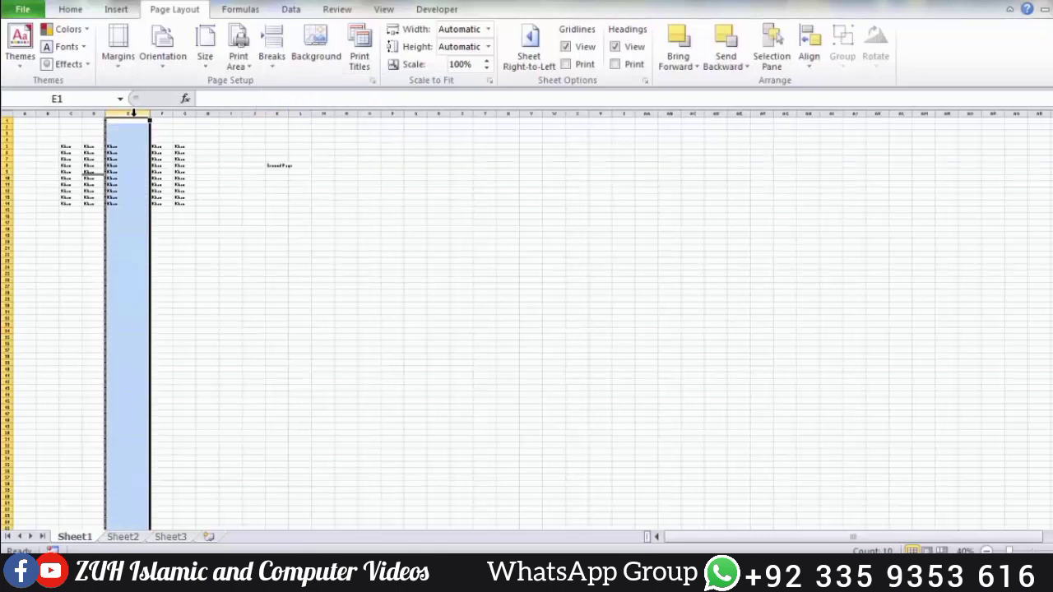
{"action": "left_click", "coordinate": [274, 59]}
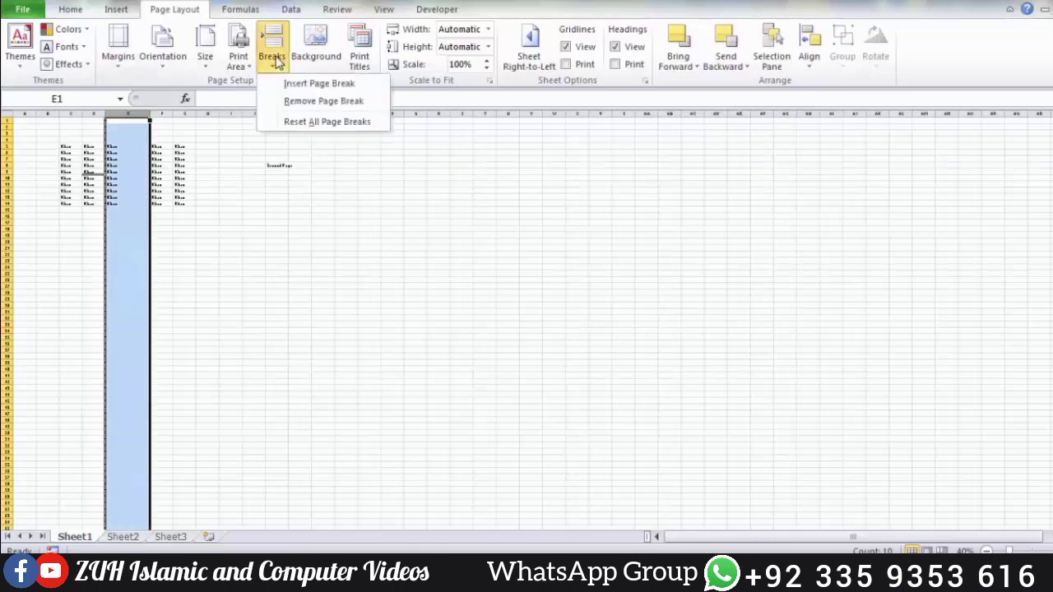
{"action": "left_click", "coordinate": [300, 101]}
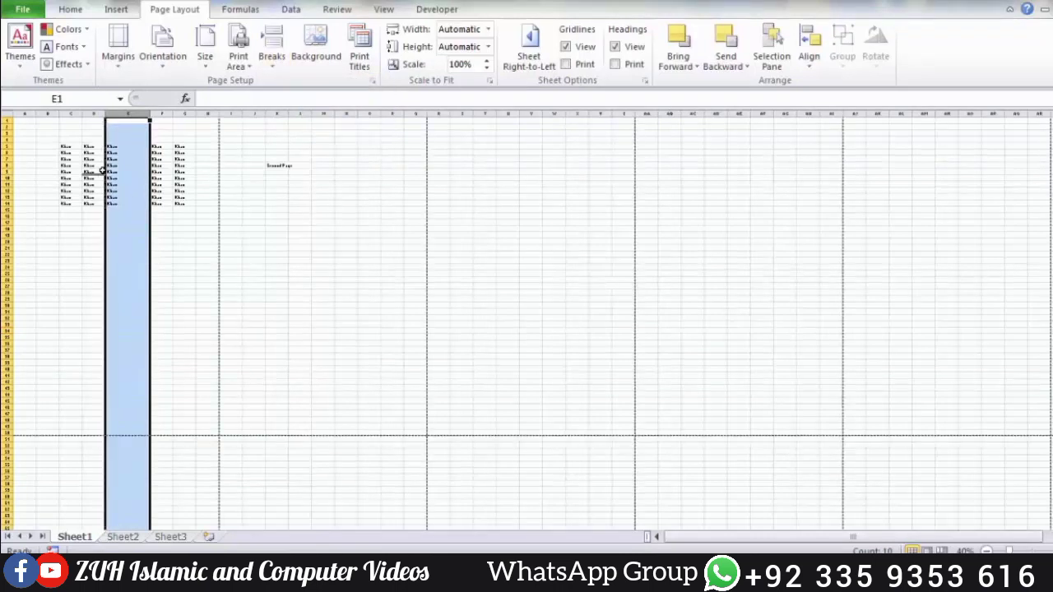
{"action": "left_click", "coordinate": [272, 56]}
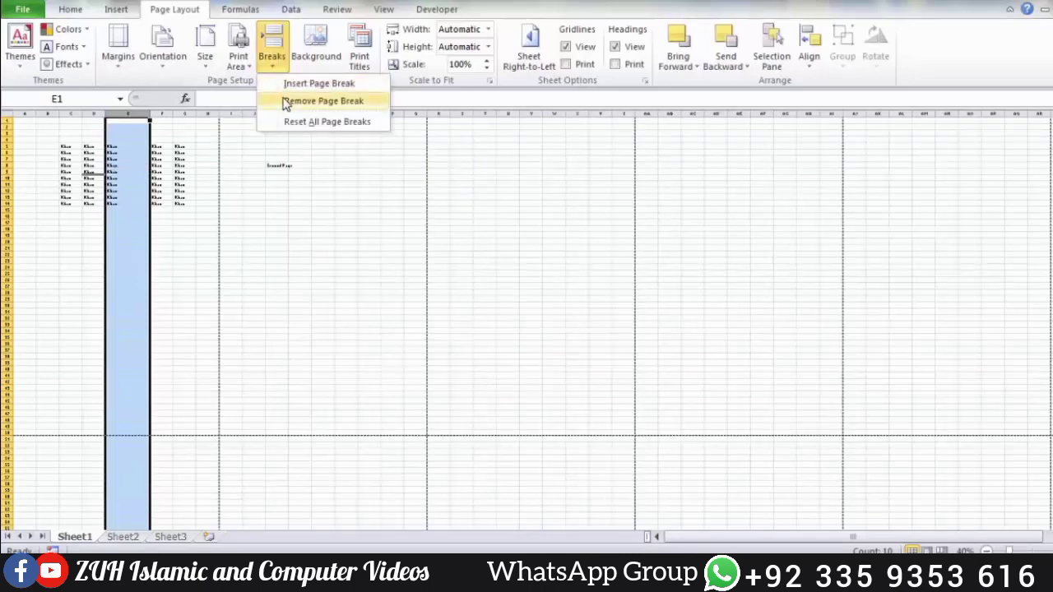
{"action": "left_click", "coordinate": [169, 198]}
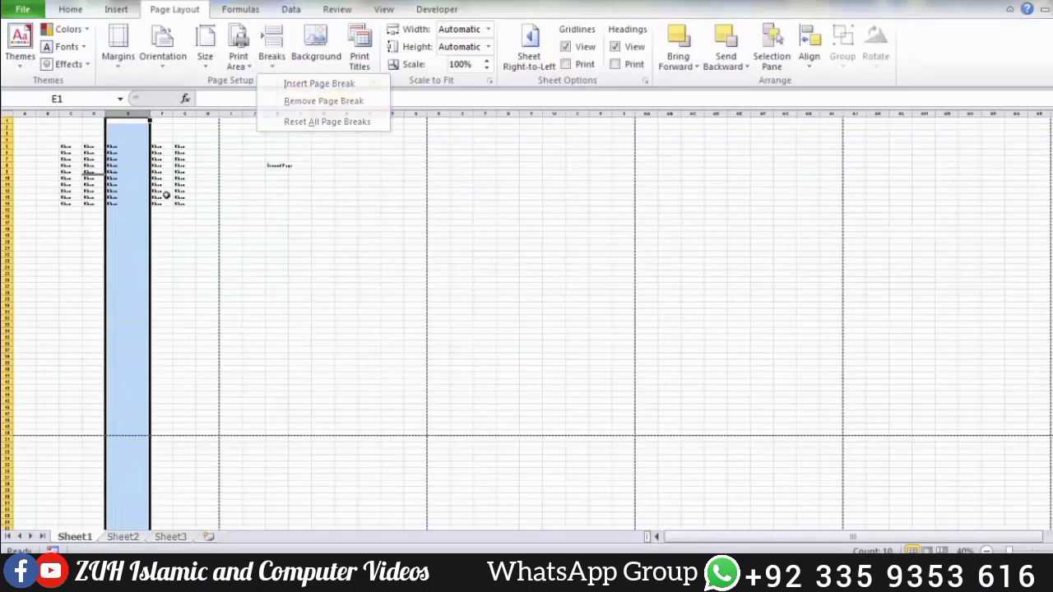
{"action": "left_click", "coordinate": [128, 140]}
{"action": "left_click", "coordinate": [122, 170]}
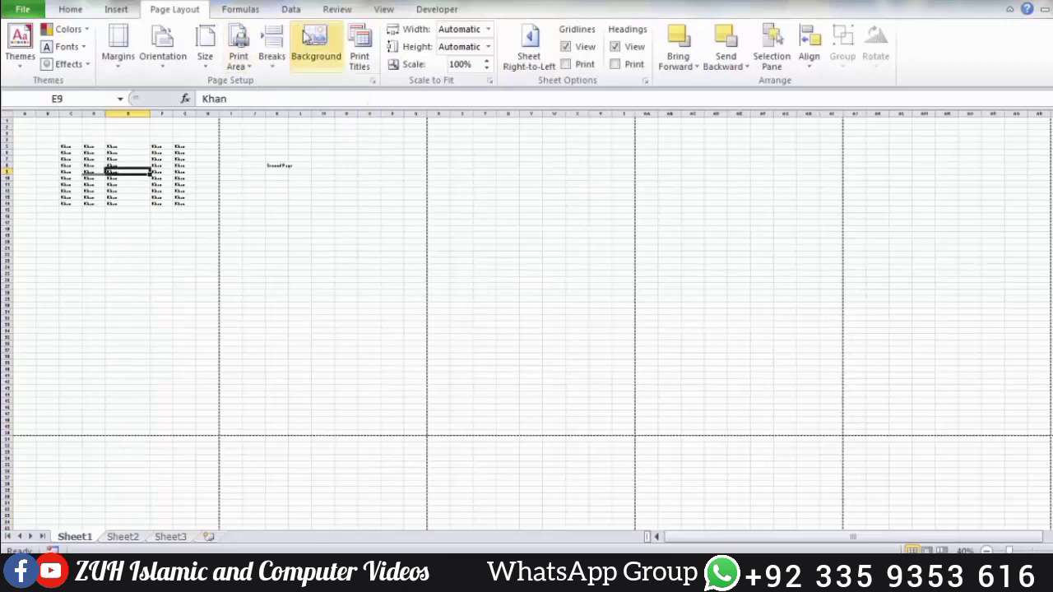
Insert a manual page break at E9 and select the resulting page ranges A2:D8 and E1:I8
{"action": "left_click", "coordinate": [273, 60]}
{"action": "left_click", "coordinate": [292, 85]}
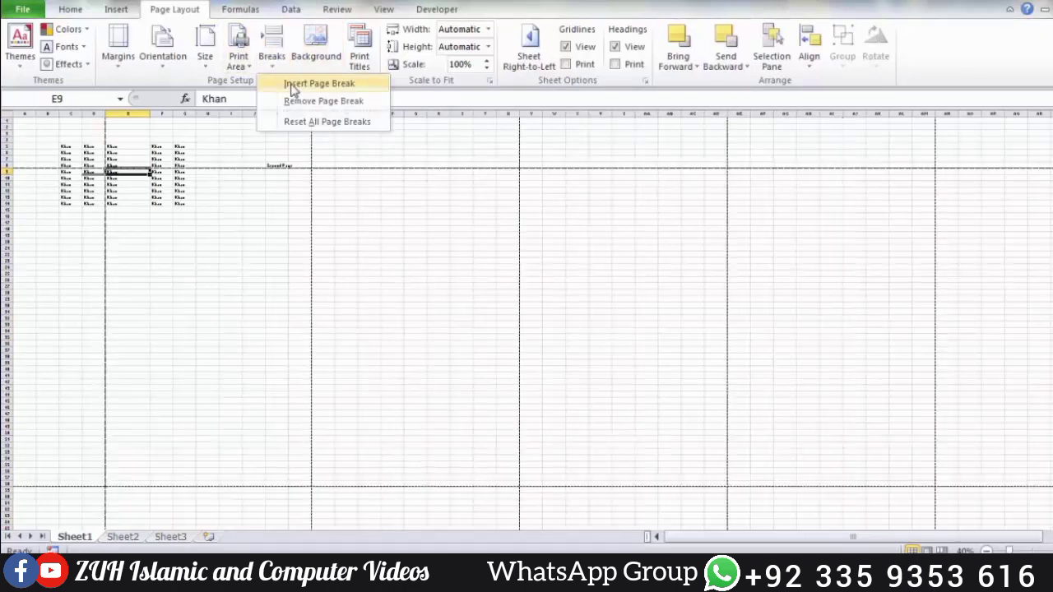
{"action": "left_click", "coordinate": [201, 267]}
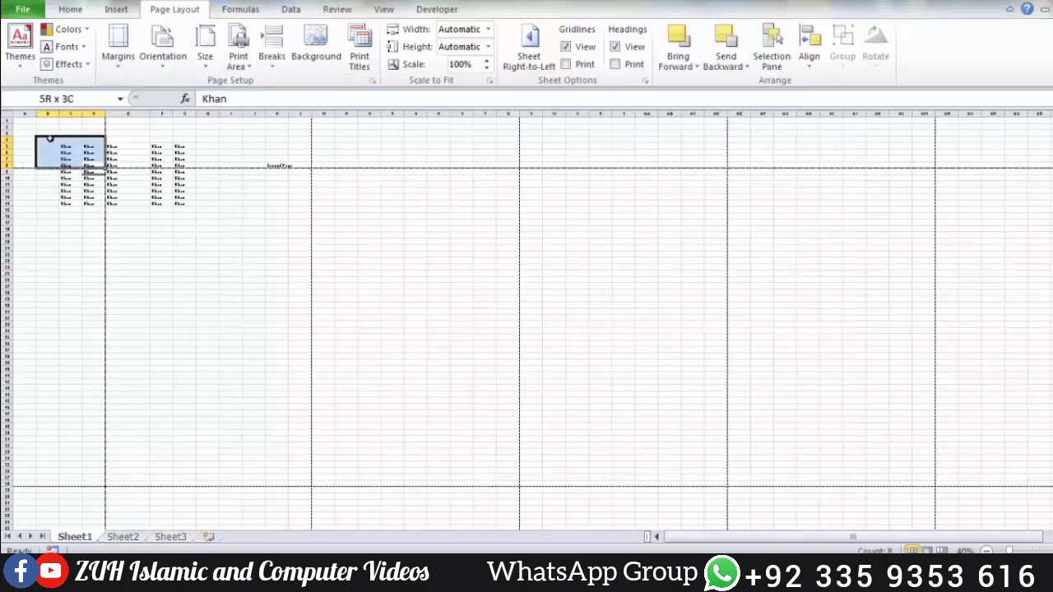
{"action": "left_click_drag", "start_coordinate": [94, 165], "coordinate": [29, 128]}
{"action": "left_click_drag", "start_coordinate": [98, 175], "coordinate": [97, 206]}
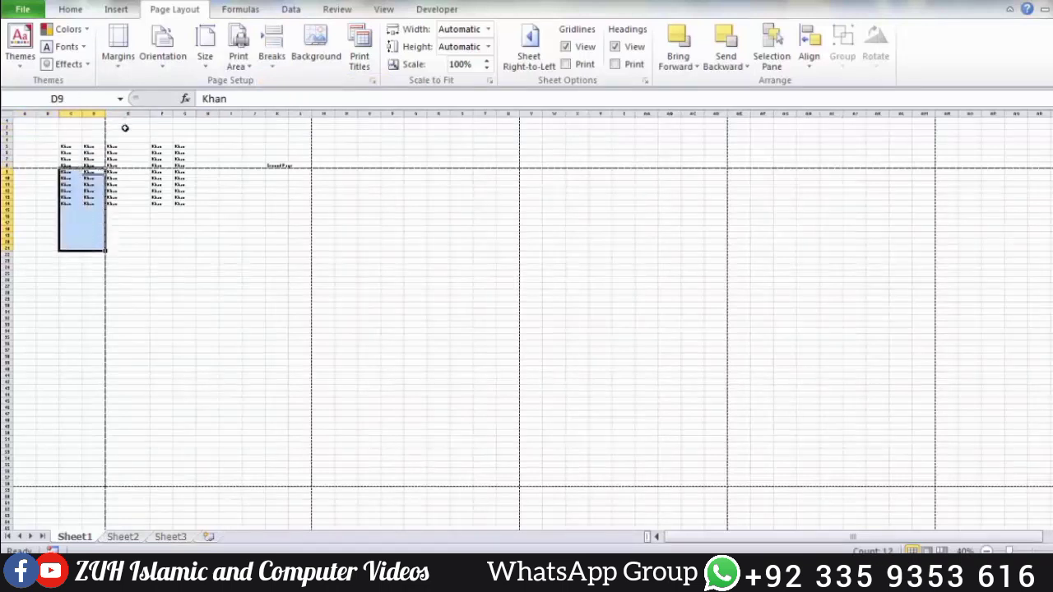
{"action": "left_click_drag", "start_coordinate": [116, 165], "coordinate": [239, 121]}
{"action": "left_click", "coordinate": [188, 228]}
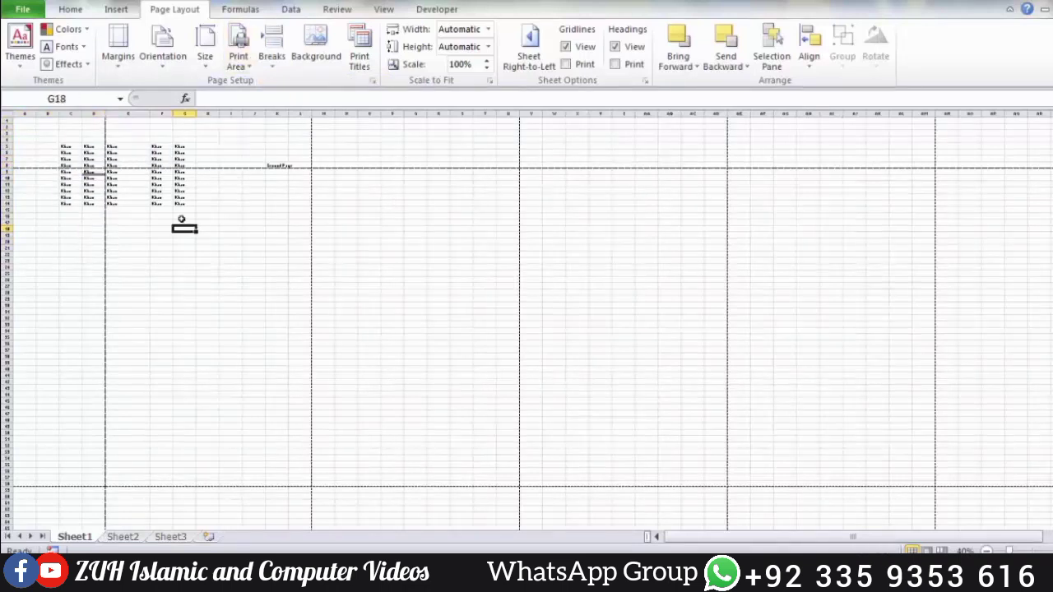
Insert a second manual page break at cell F12
{"action": "left_click", "coordinate": [162, 191]}
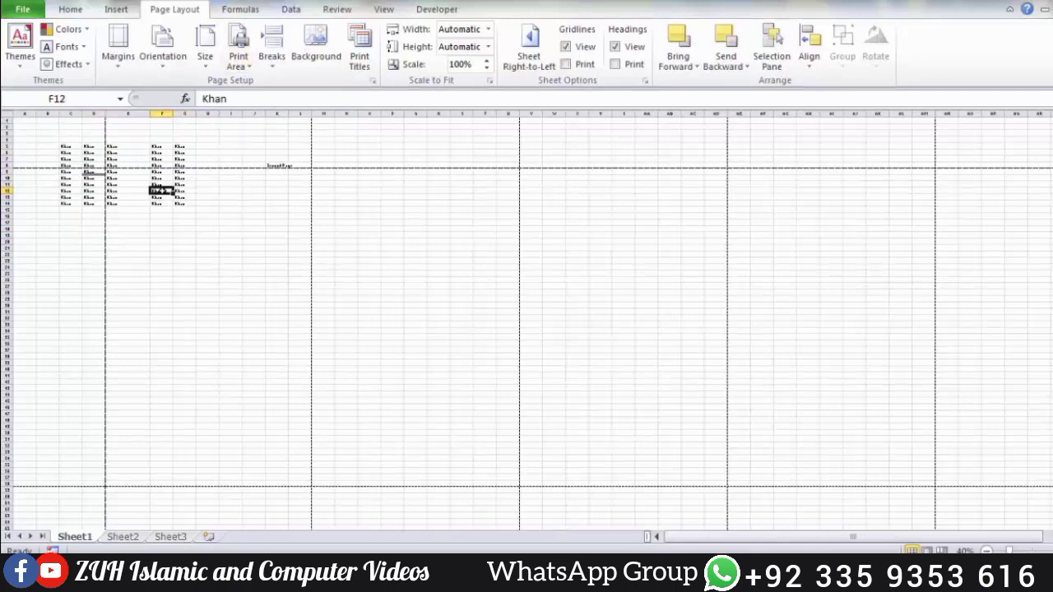
{"action": "left_click", "coordinate": [271, 56]}
{"action": "left_click", "coordinate": [294, 84]}
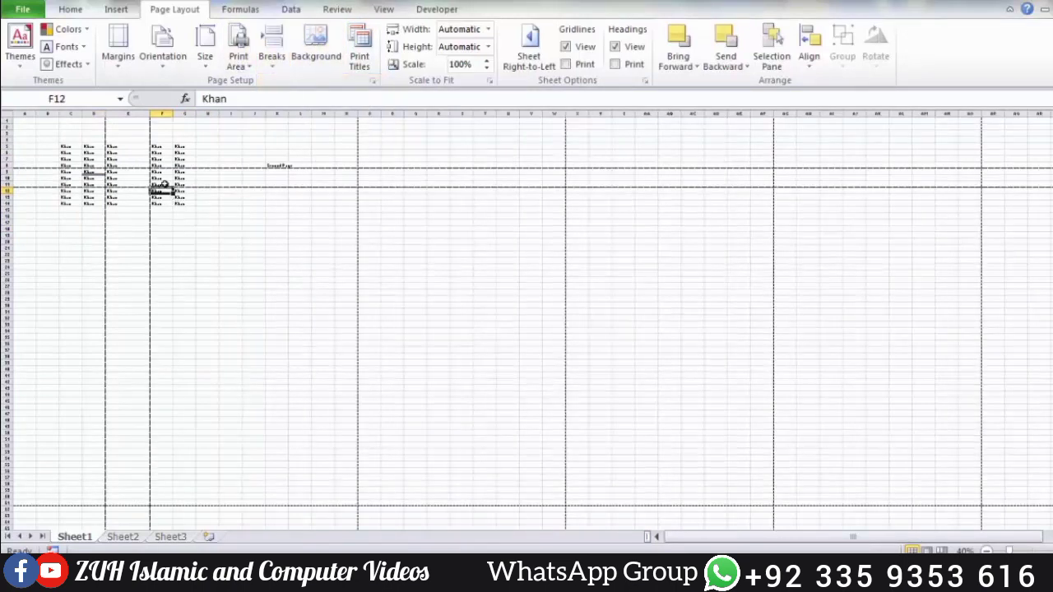
{"action": "left_click", "coordinate": [128, 185]}
{"action": "left_click", "coordinate": [125, 158]}
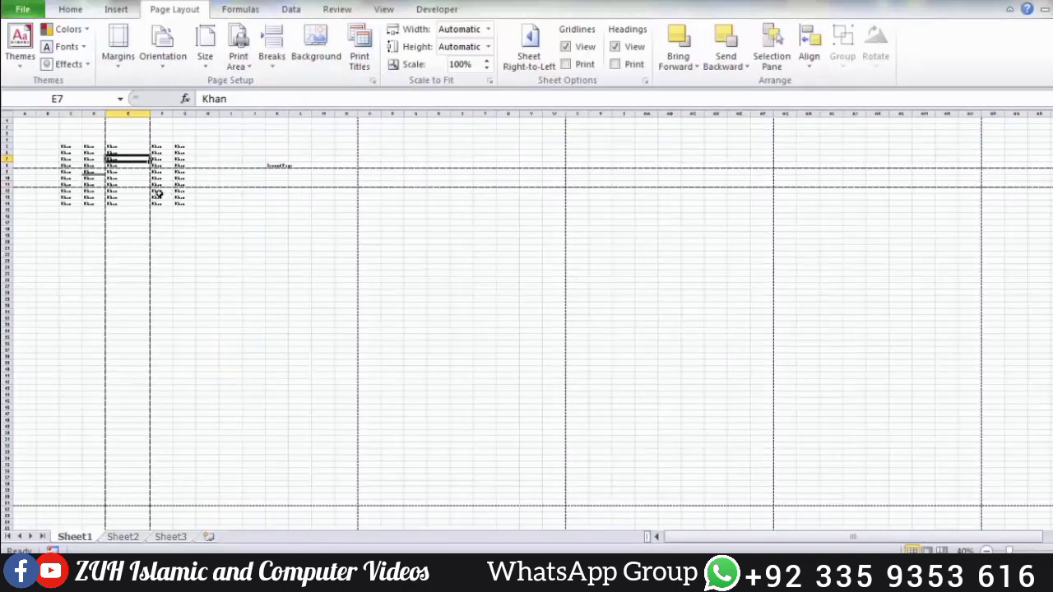
{"action": "left_click", "coordinate": [159, 193]}
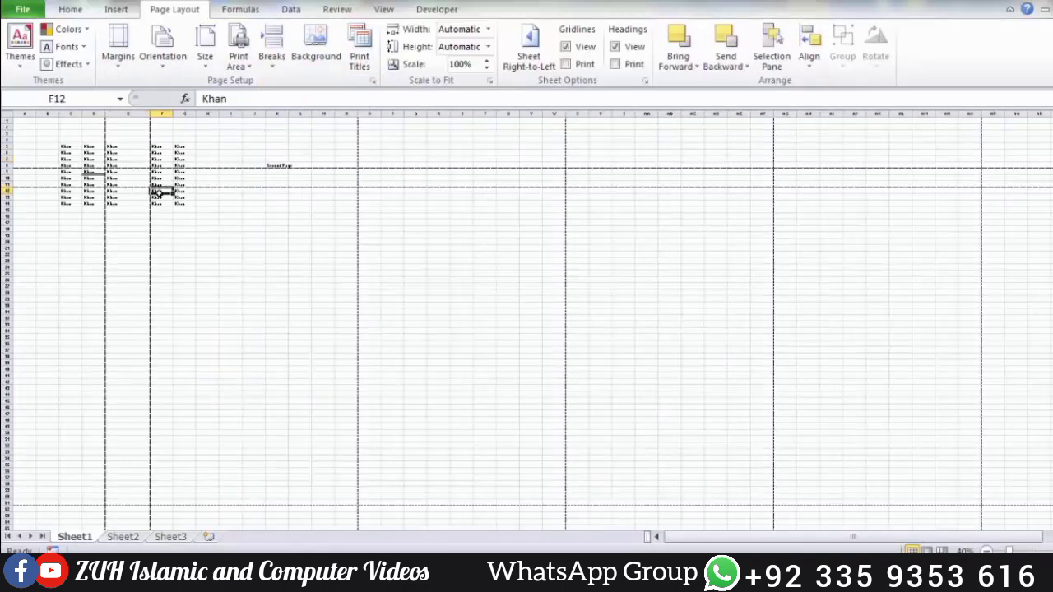
Remove the F12 page break, then reset all manual page breaks
{"action": "left_click", "coordinate": [271, 49]}
{"action": "left_click", "coordinate": [300, 105]}
{"action": "left_click", "coordinate": [301, 105]}
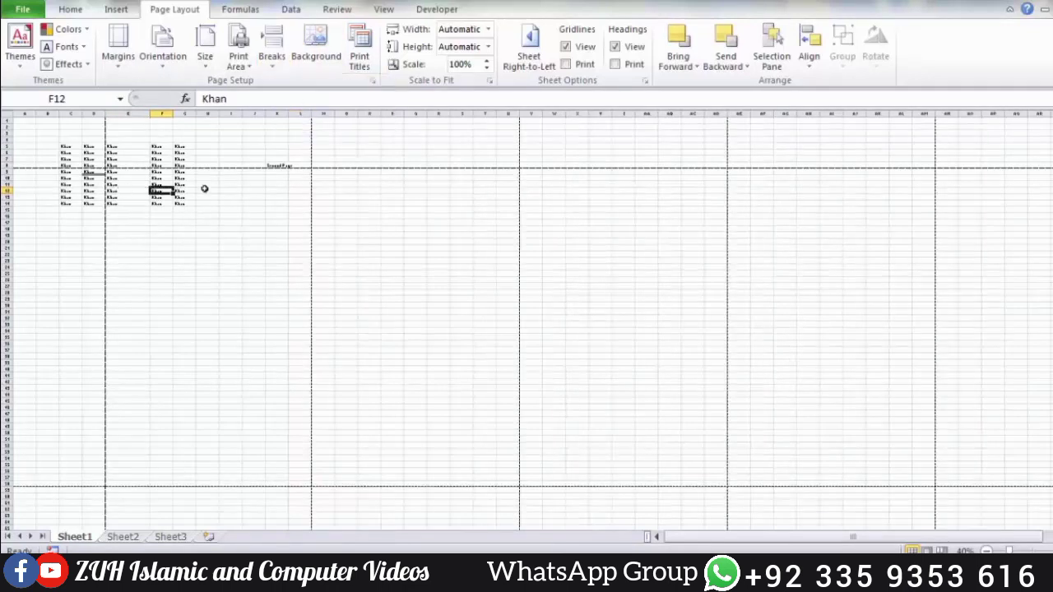
{"action": "left_click", "coordinate": [274, 67]}
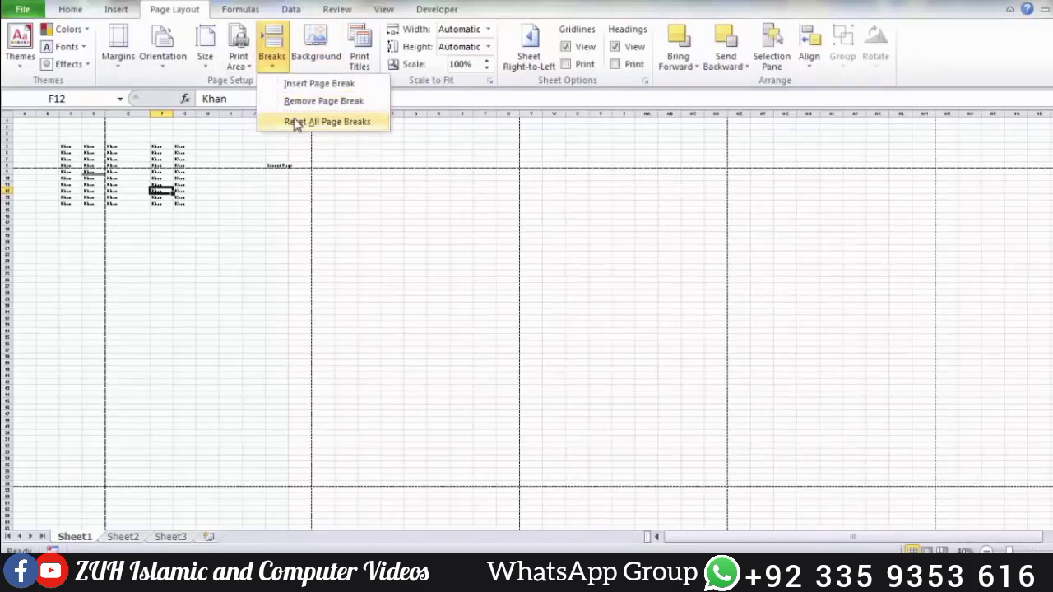
{"action": "left_click", "coordinate": [295, 123]}
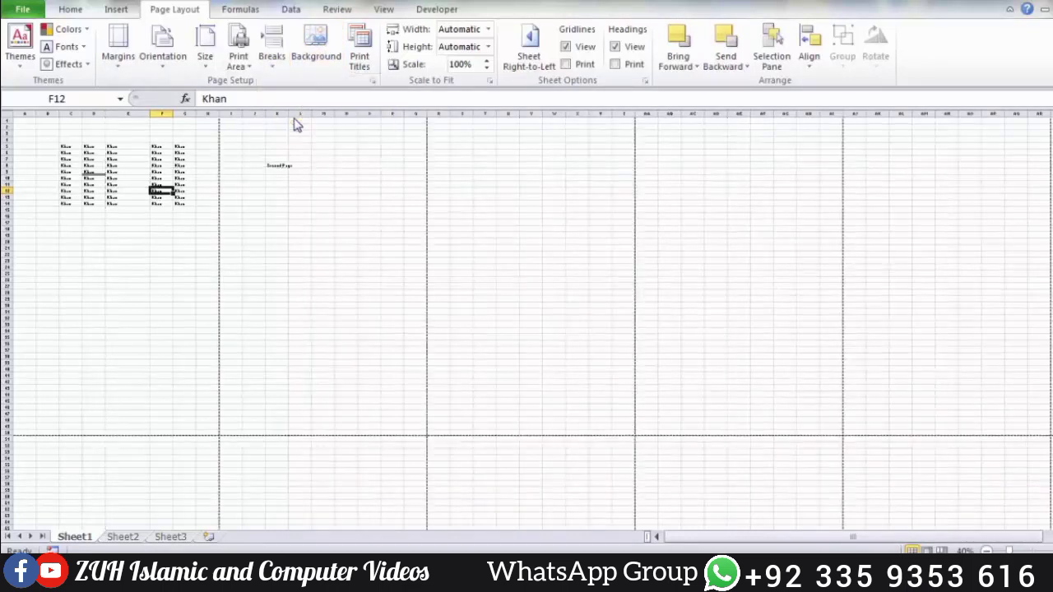
Set the Chrysanthemum sample picture as the sheet background
{"action": "left_click", "coordinate": [313, 51]}
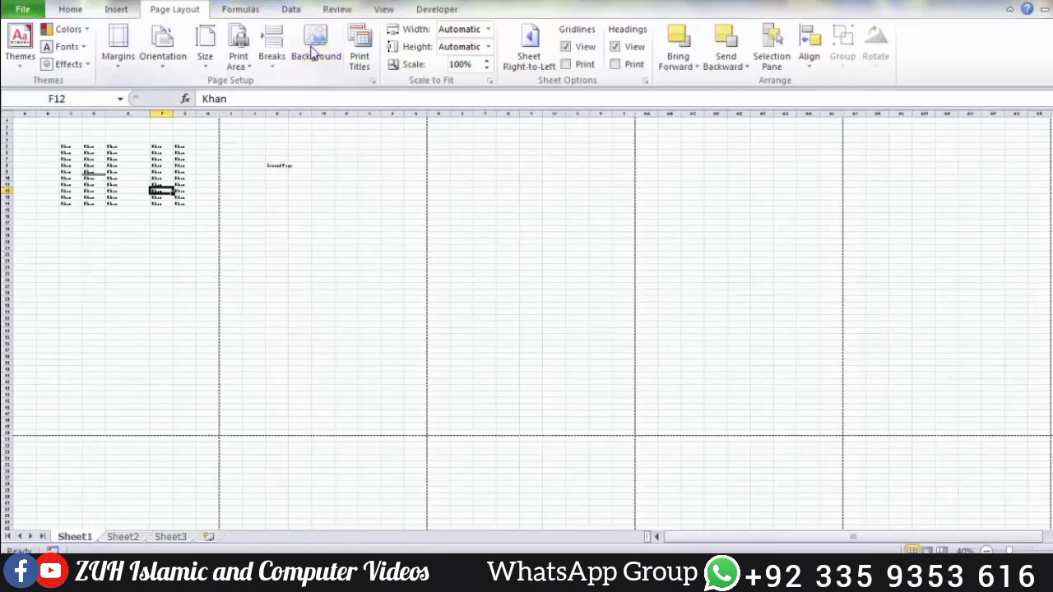
{"action": "double_click", "coordinate": [177, 169]}
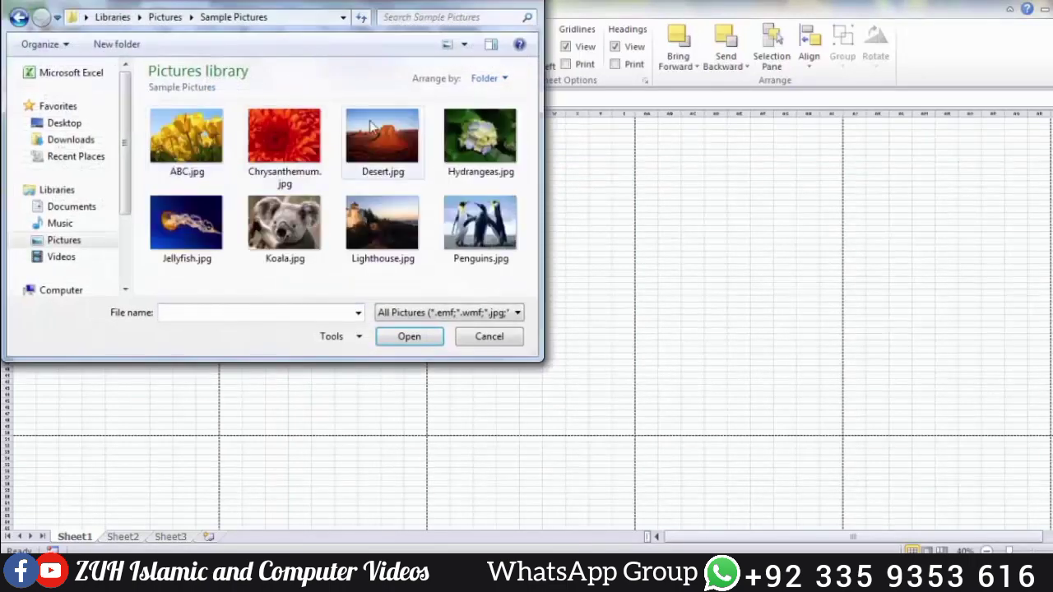
{"action": "left_click", "coordinate": [296, 161]}
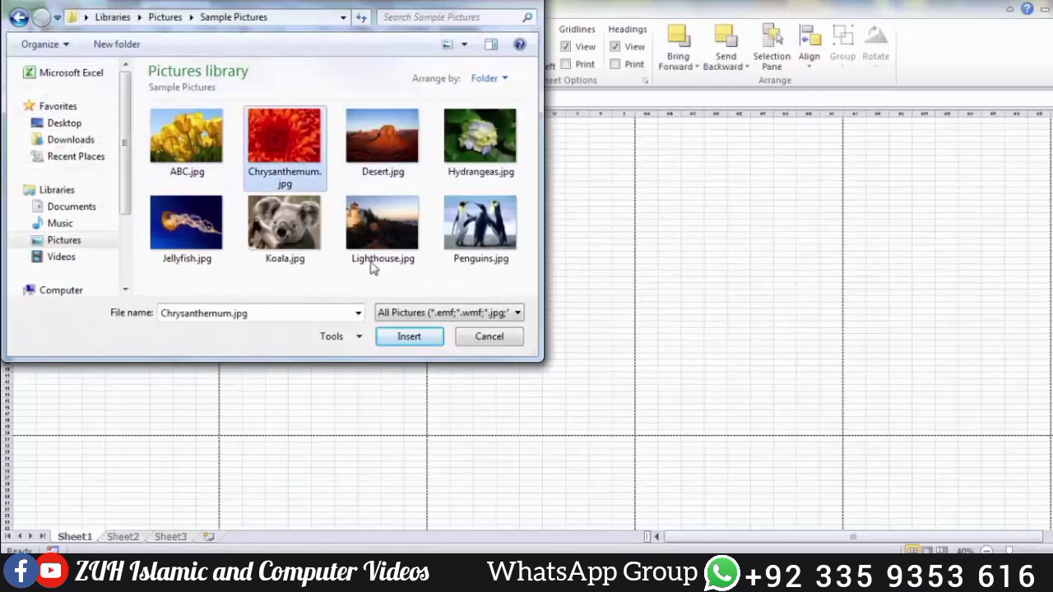
{"action": "left_click", "coordinate": [414, 338]}
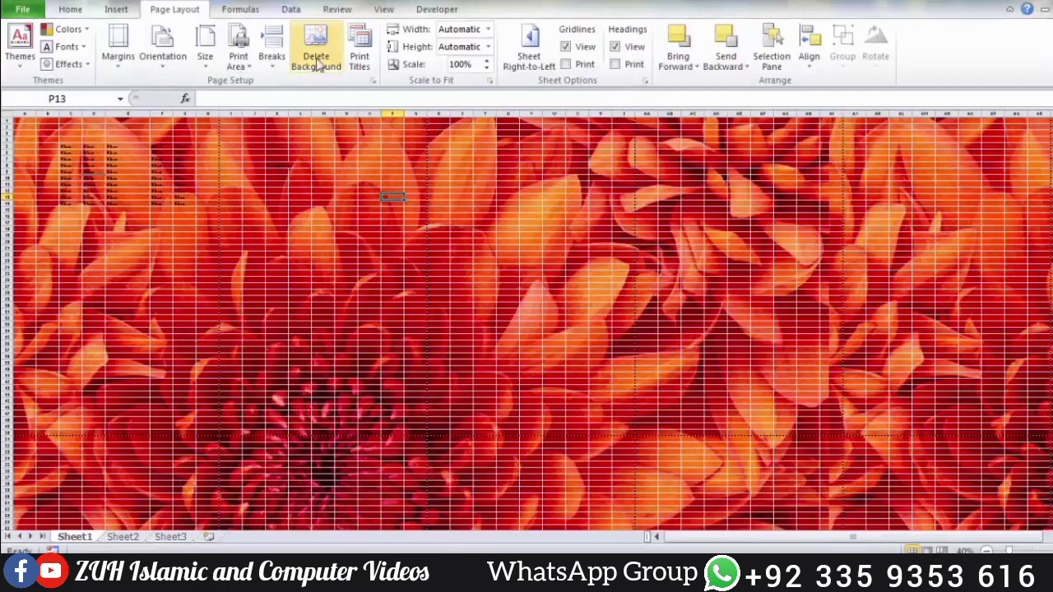
Delete the flower background and use Desktop\Untitled.png as the background instead
{"action": "left_click", "coordinate": [316, 56]}
{"action": "left_click", "coordinate": [317, 56]}
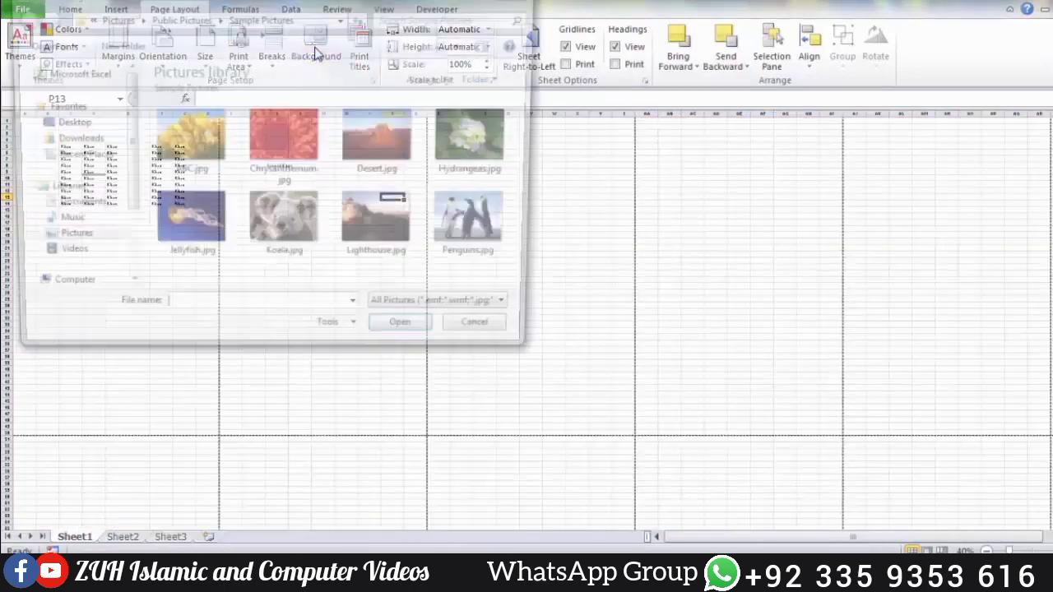
{"action": "left_click", "coordinate": [66, 123]}
{"action": "left_click", "coordinate": [276, 246]}
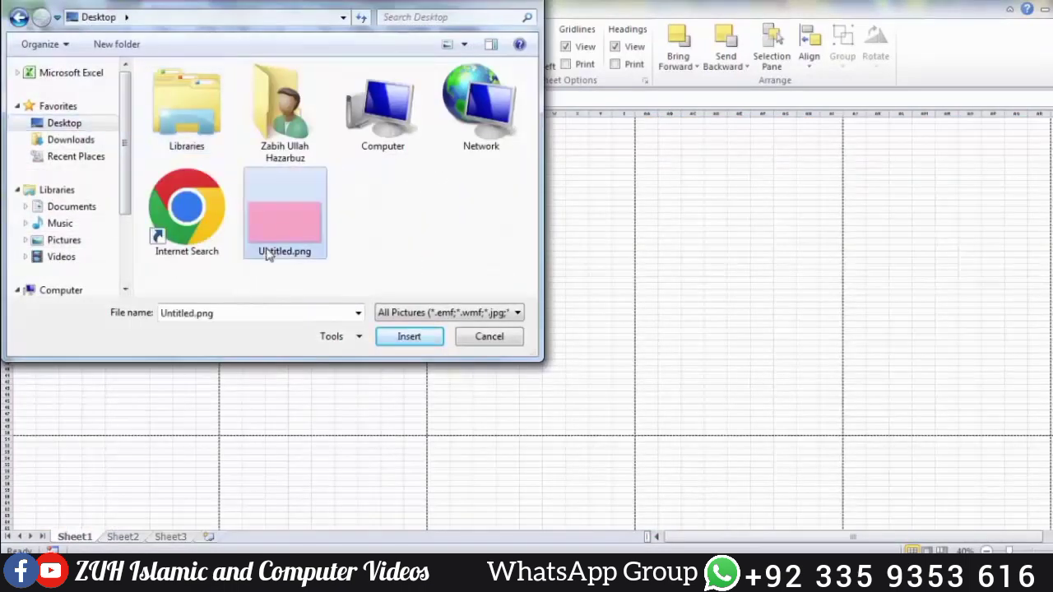
{"action": "double_click", "coordinate": [277, 244]}
{"action": "left_click", "coordinate": [279, 229]}
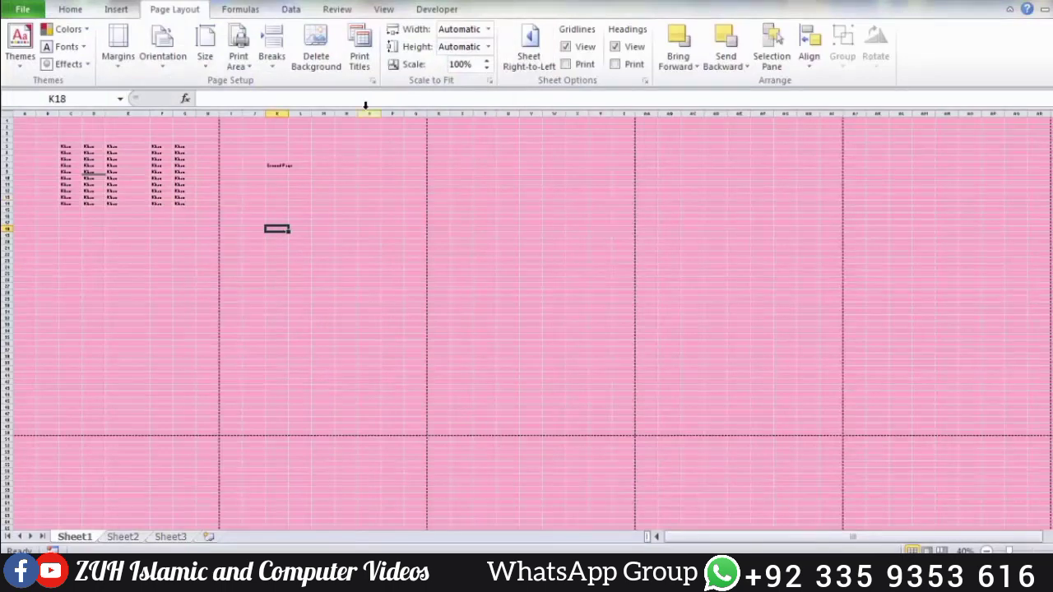
Open Page Setup and look through its Page, Margins, Header/Footer and Sheet tabs
{"action": "left_click", "coordinate": [362, 65]}
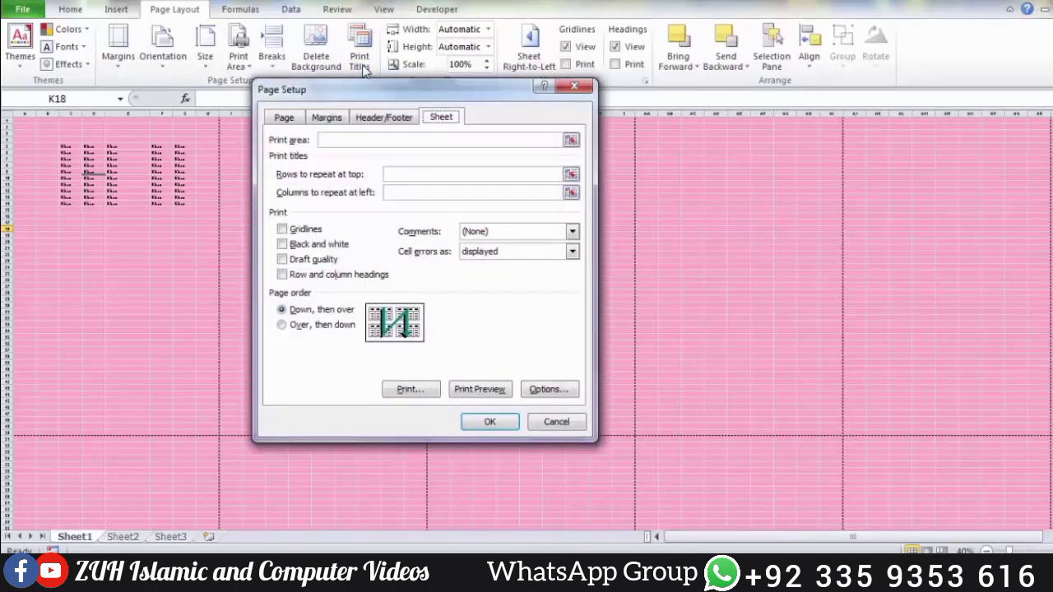
{"action": "left_click", "coordinate": [296, 119]}
{"action": "left_click", "coordinate": [325, 119]}
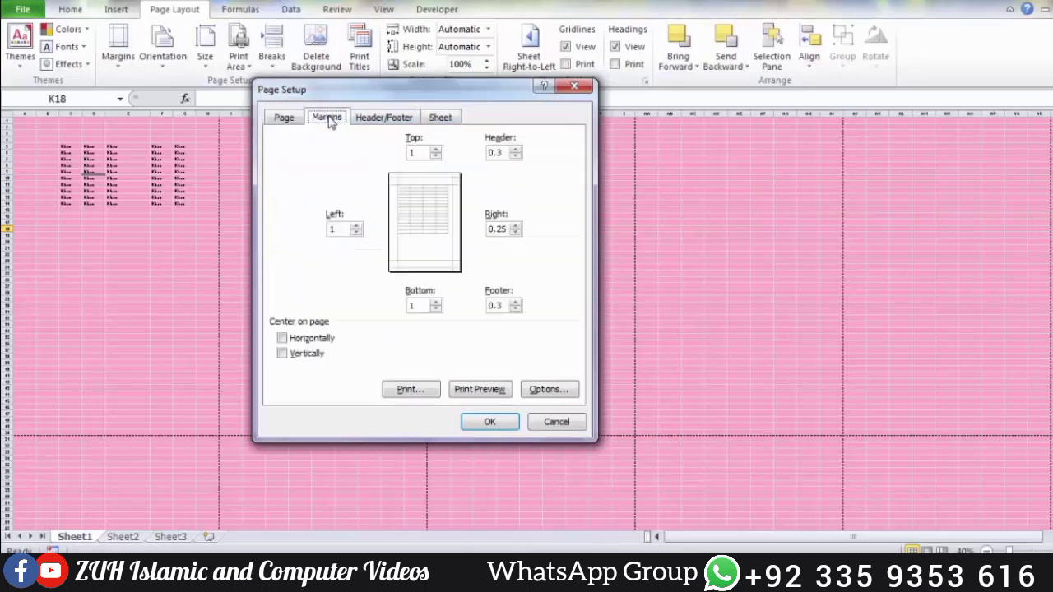
{"action": "left_click", "coordinate": [373, 120]}
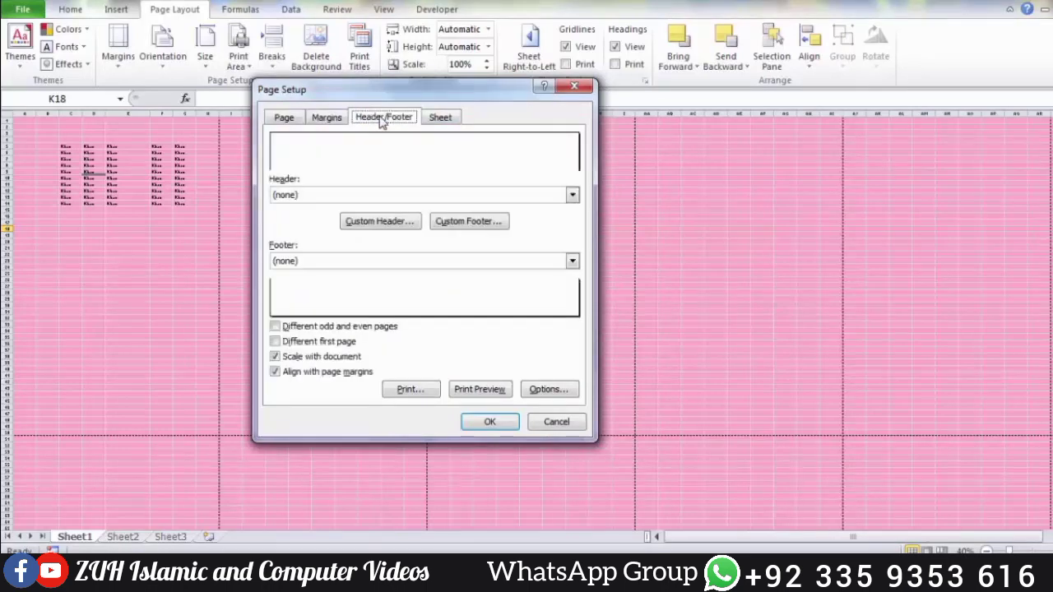
{"action": "left_click", "coordinate": [439, 120]}
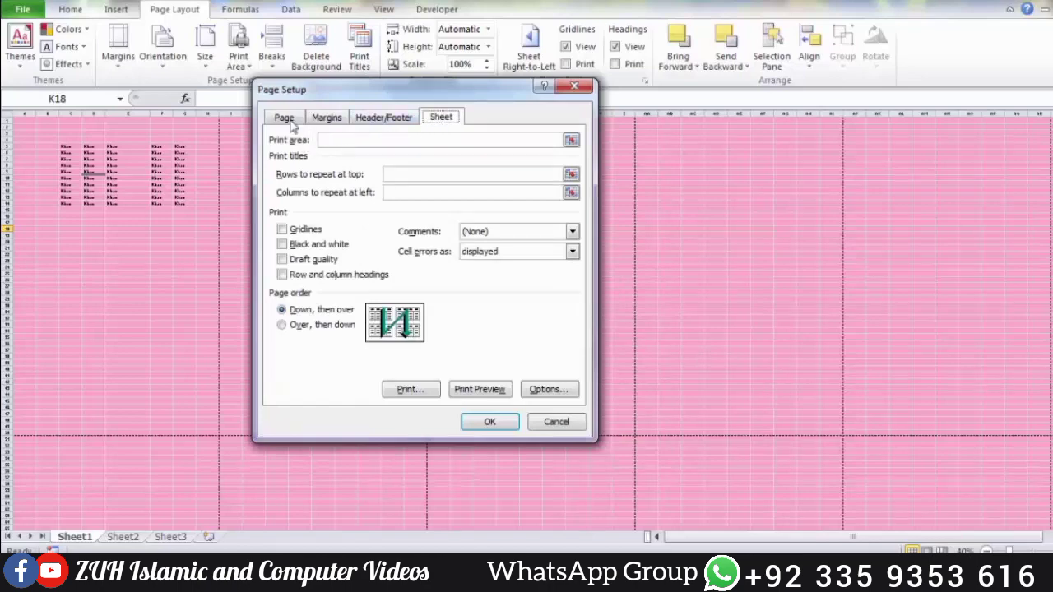
Set the print area to C6:E14 on the Sheet tab and confirm
{"action": "left_click", "coordinate": [417, 142]}
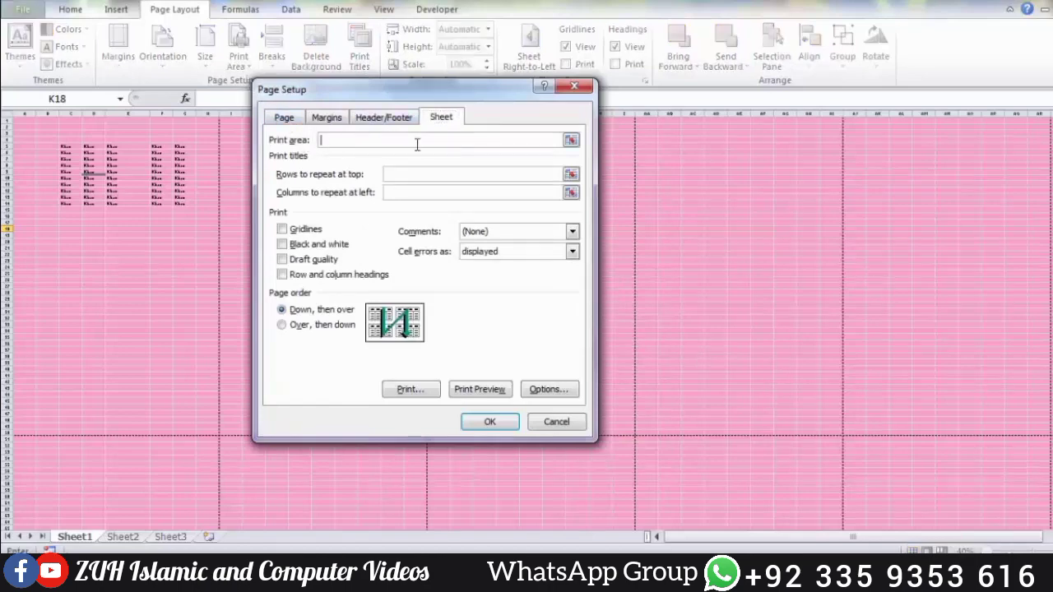
{"action": "left_click", "coordinate": [570, 140]}
{"action": "mouse_move", "coordinate": [72, 150]}
{"action": "left_mouse_down"}
{"action": "mouse_move", "coordinate": [118, 168]}
{"action": "mouse_move", "coordinate": [148, 205]}
{"action": "left_mouse_up"}
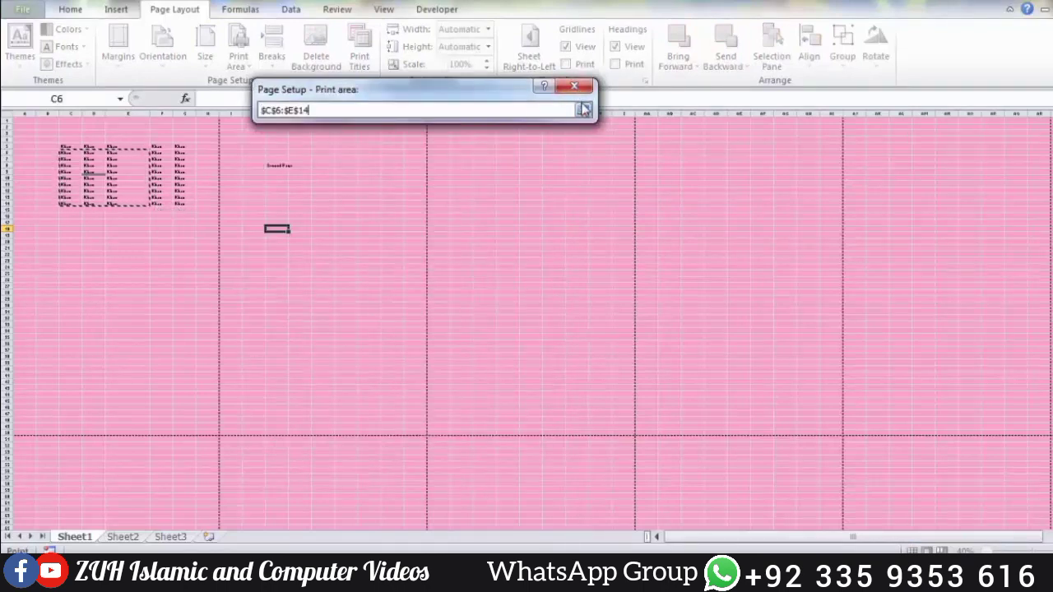
{"action": "left_click", "coordinate": [584, 110]}
{"action": "left_click", "coordinate": [491, 420]}
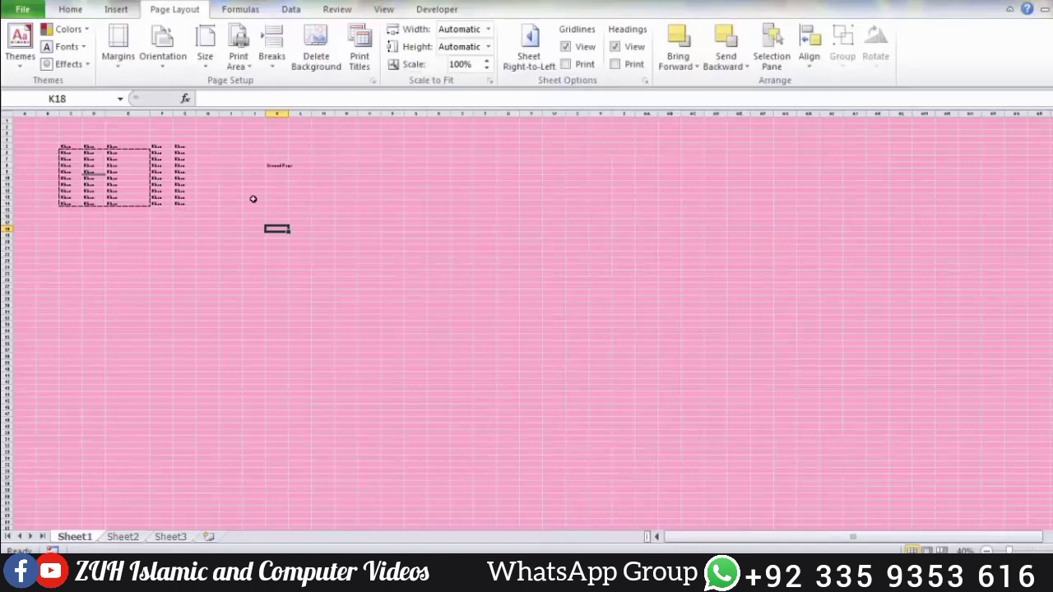
Clear the C6:E14 print area and reopen Page Setup's sheet settings
{"action": "left_click", "coordinate": [237, 68]}
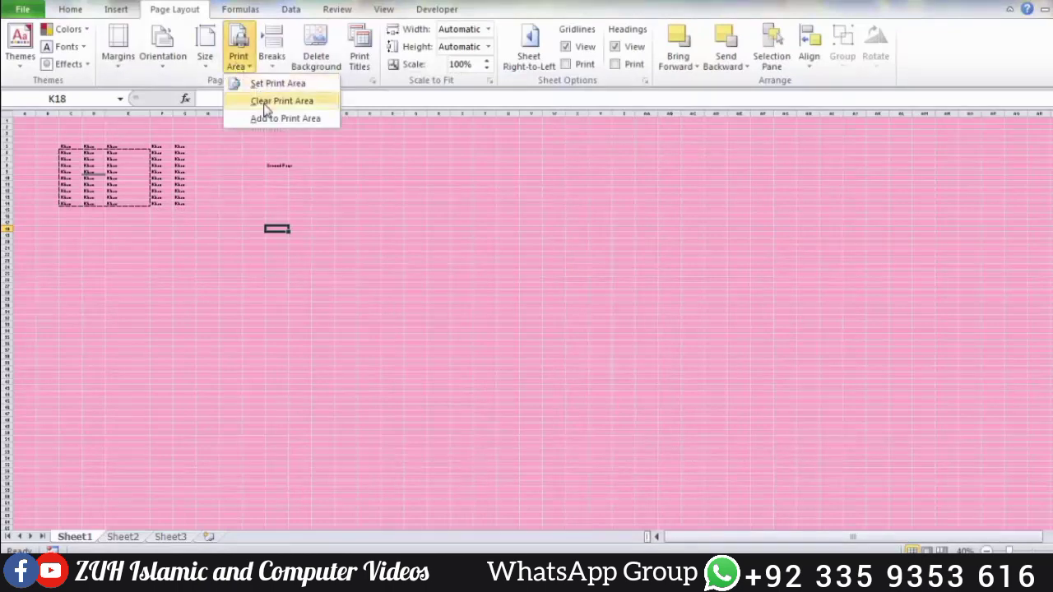
{"action": "left_click", "coordinate": [267, 108]}
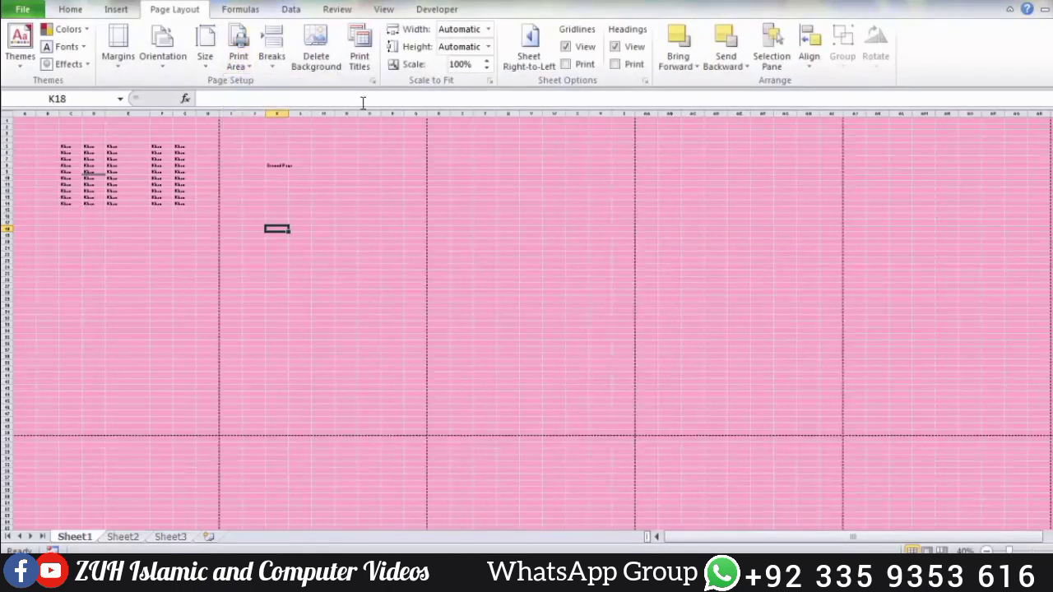
{"action": "left_click", "coordinate": [361, 59]}
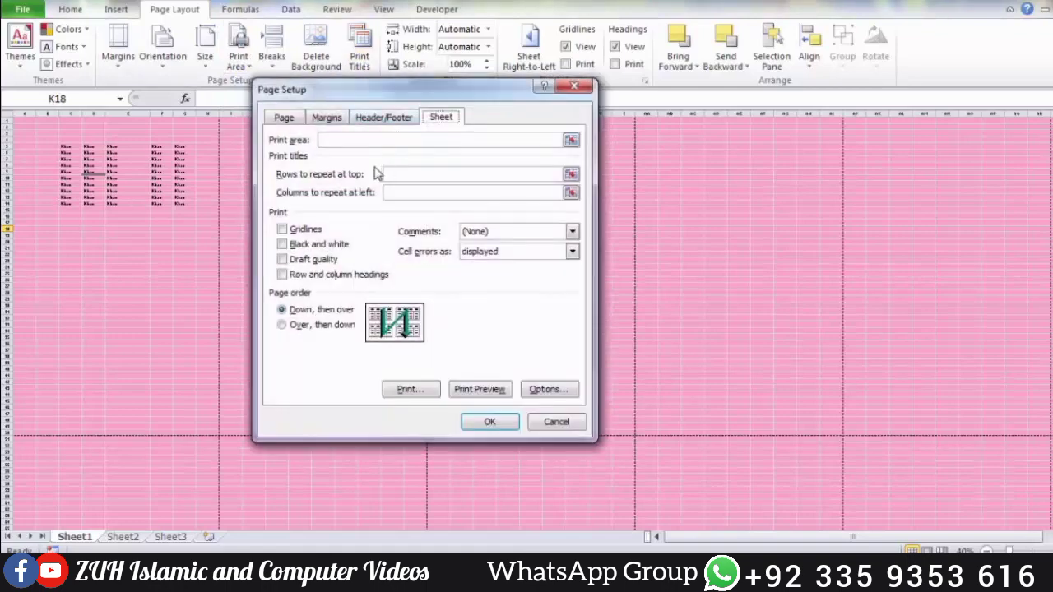
Close Page Setup and enter the headers 'Name' and 'Program' in C4 and D4
{"action": "left_click", "coordinate": [542, 424]}
{"action": "left_click", "coordinate": [75, 140]}
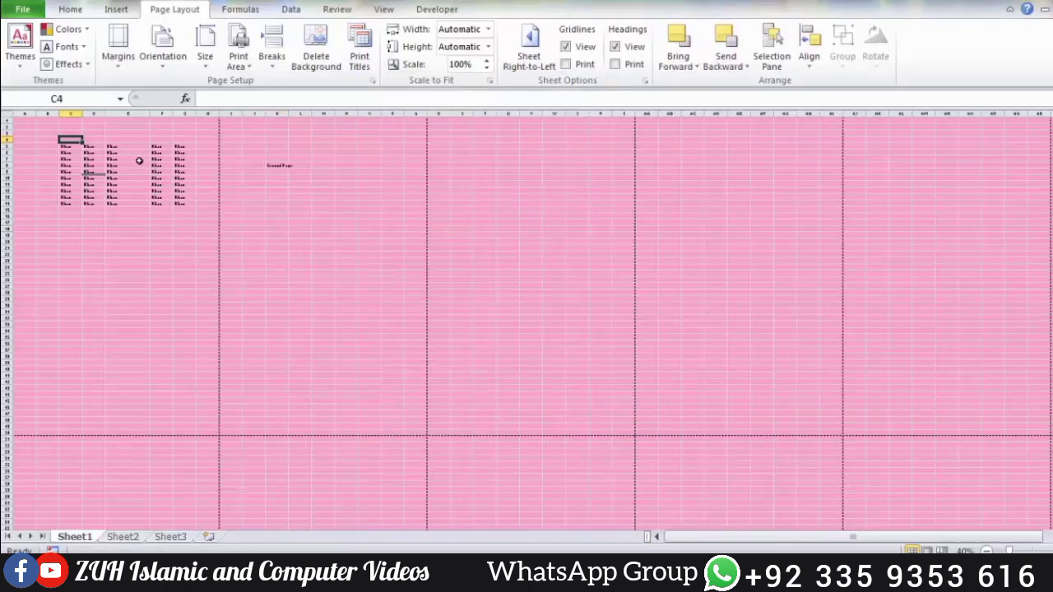
{"action": "type", "text": "Name"}
{"action": "key", "text": "Tab"}
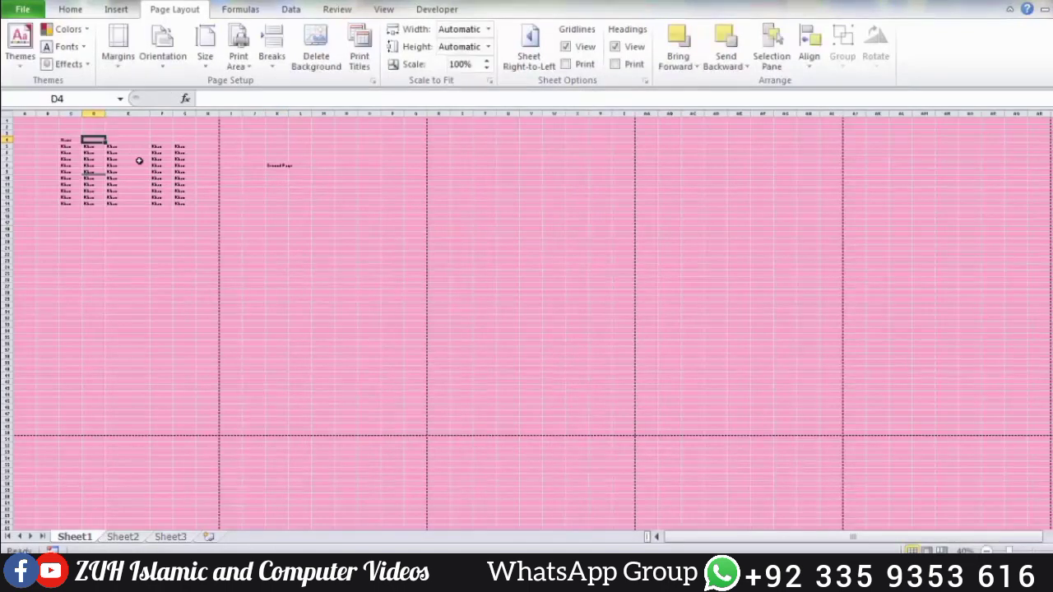
{"action": "type", "text": "Program"}
{"action": "key", "text": "Tab"}
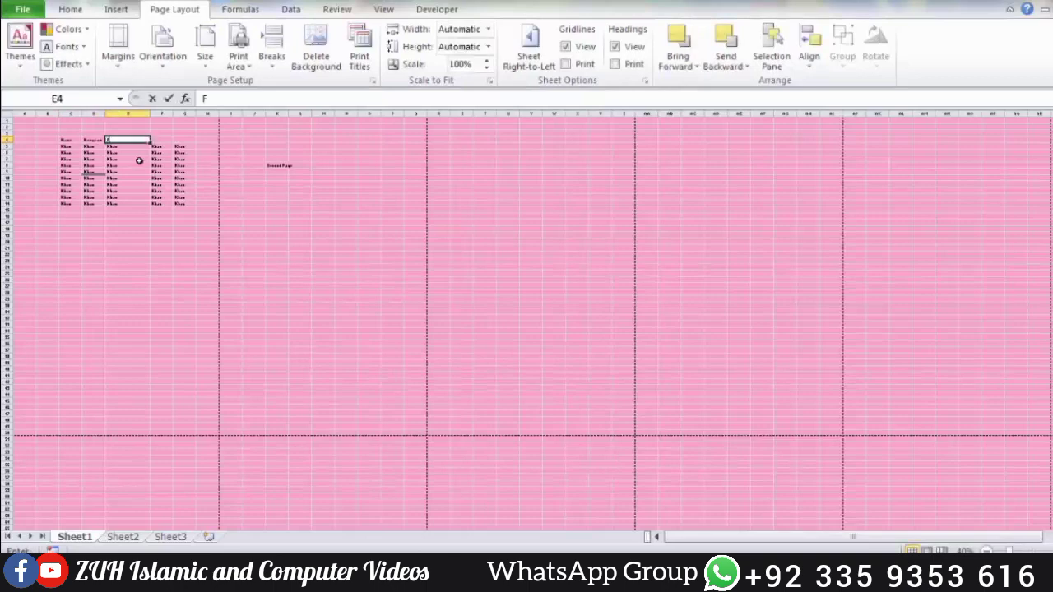
Add the headers 'Fee', 'Age' and 'remainings' in E4:G4, then select C4:G4
{"action": "type", "text": "Fee"}
{"action": "key", "text": "Tab"}
{"action": "type", "text": "Age"}
{"action": "key", "text": "Tab"}
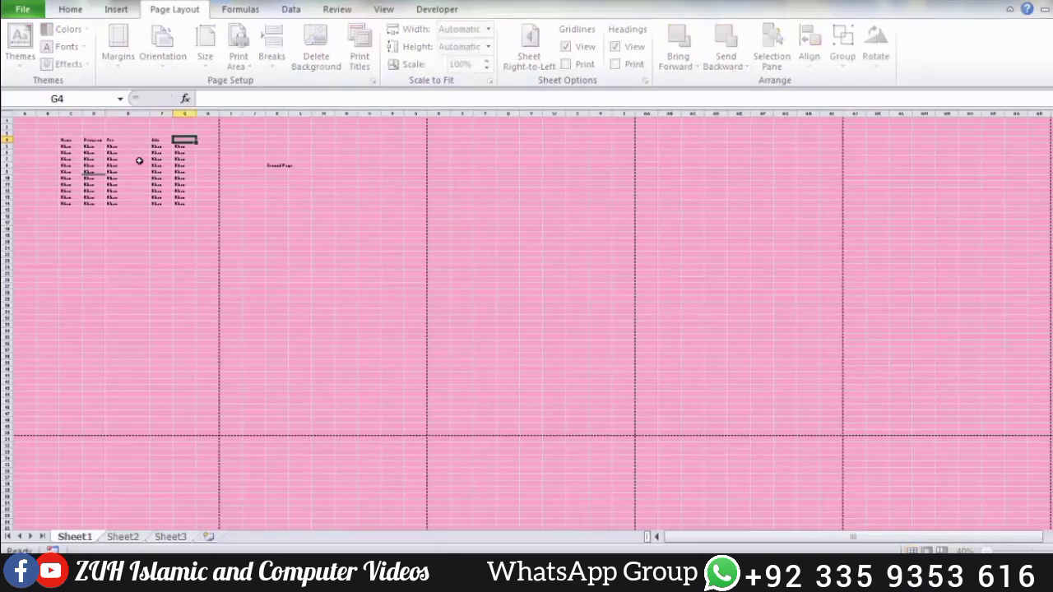
{"action": "type", "text": "rmain"}
{"action": "key", "text": "BackSpace"}
{"action": "type", "text": "e"}
{"action": "type", "text": "manin"}
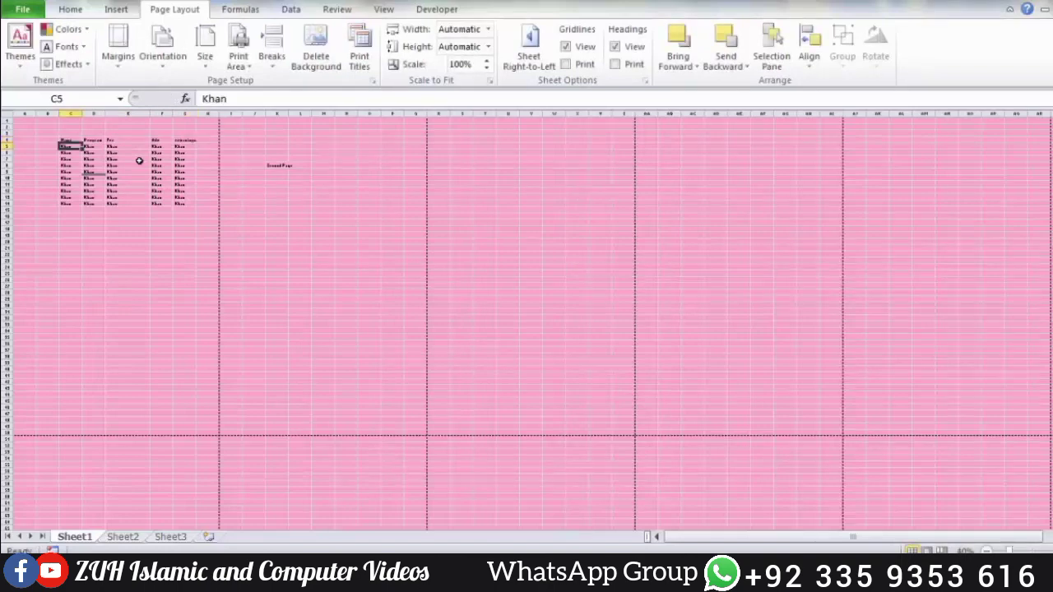
{"action": "left_click_drag", "start_coordinate": [70, 140], "coordinate": [178, 141]}
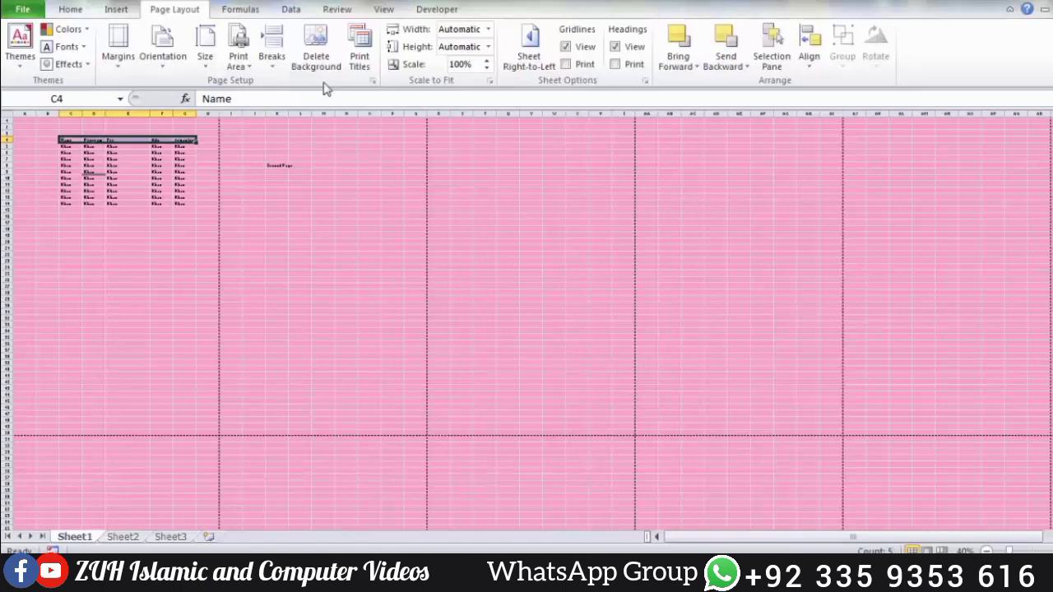
Set row 4 ($4:$4) to repeat at top, then select C7:G15 and reopen Print Titles
{"action": "left_click", "coordinate": [359, 56]}
{"action": "left_click", "coordinate": [394, 174]}
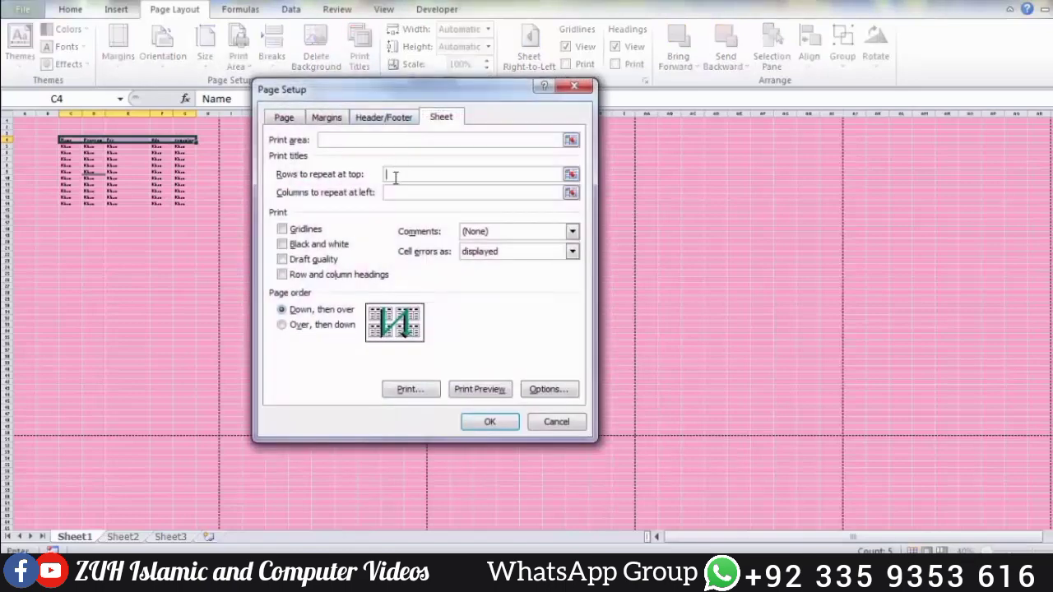
{"action": "left_click", "coordinate": [7, 141]}
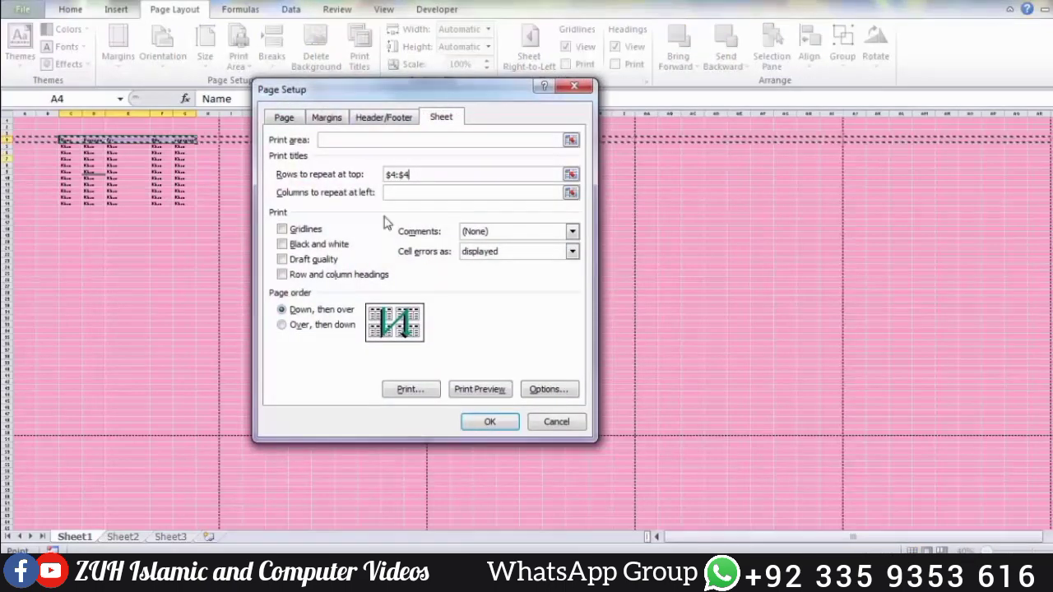
{"action": "left_click", "coordinate": [489, 421]}
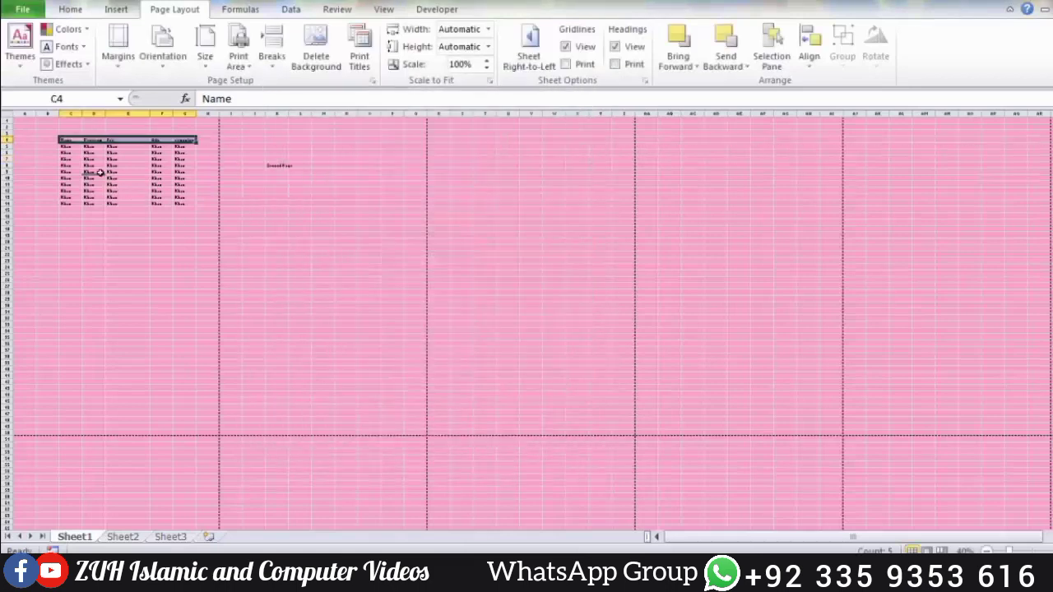
{"action": "left_click_drag", "start_coordinate": [72, 161], "coordinate": [182, 208]}
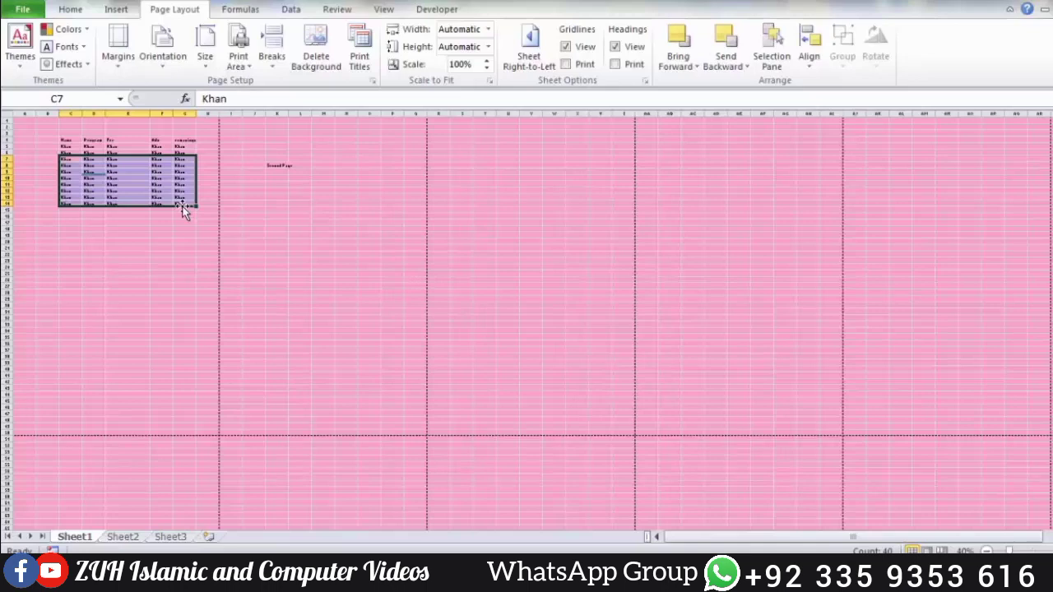
{"action": "left_click", "coordinate": [364, 59]}
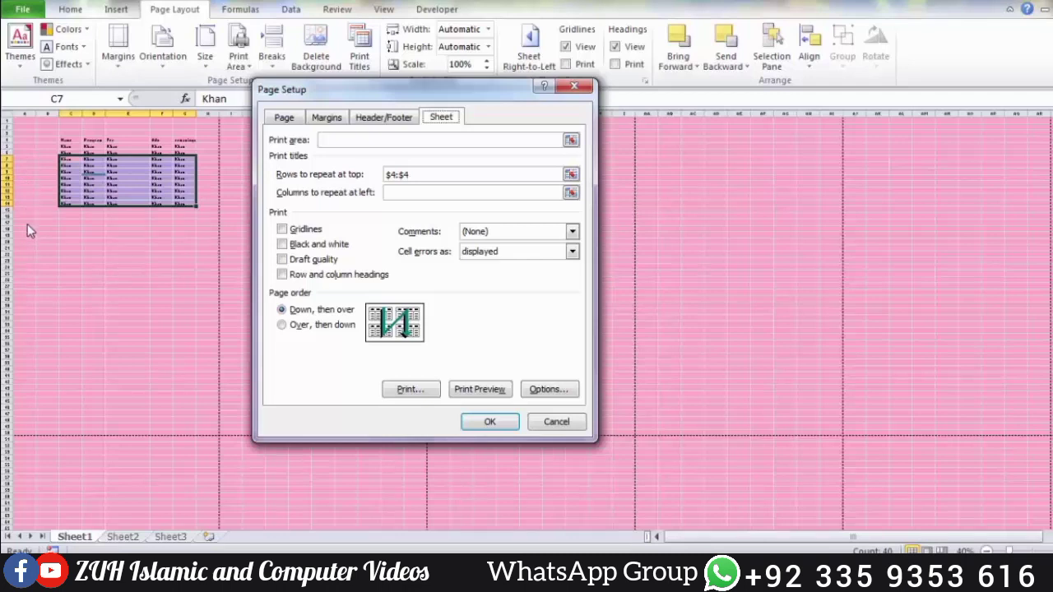
Enter $B:$B as the columns to repeat at left, review the Comments options, then cancel
{"action": "left_click", "coordinate": [25, 112]}
{"action": "left_click", "coordinate": [46, 113]}
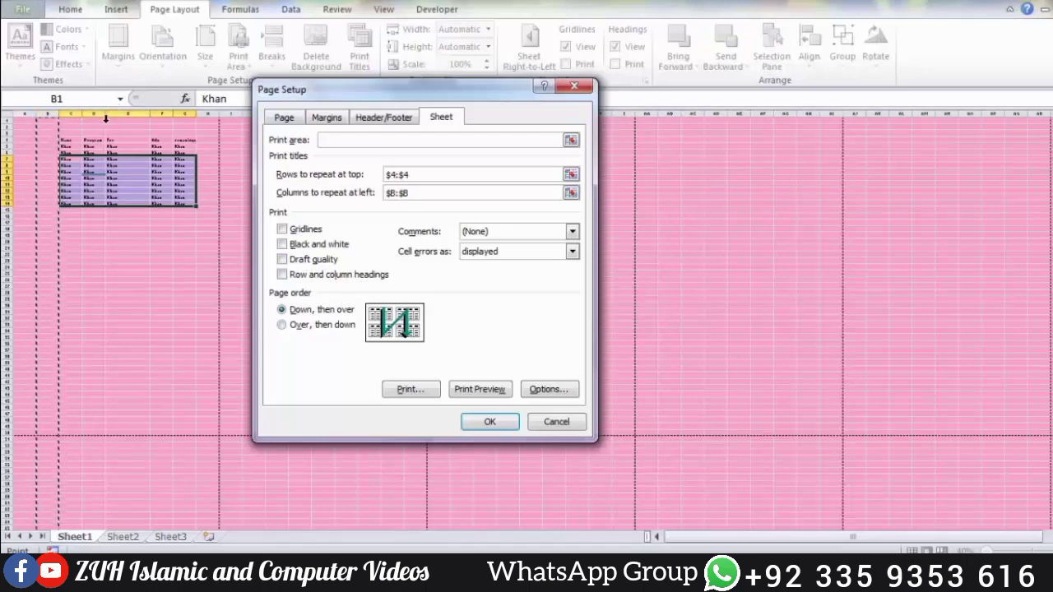
{"action": "left_click", "coordinate": [502, 233]}
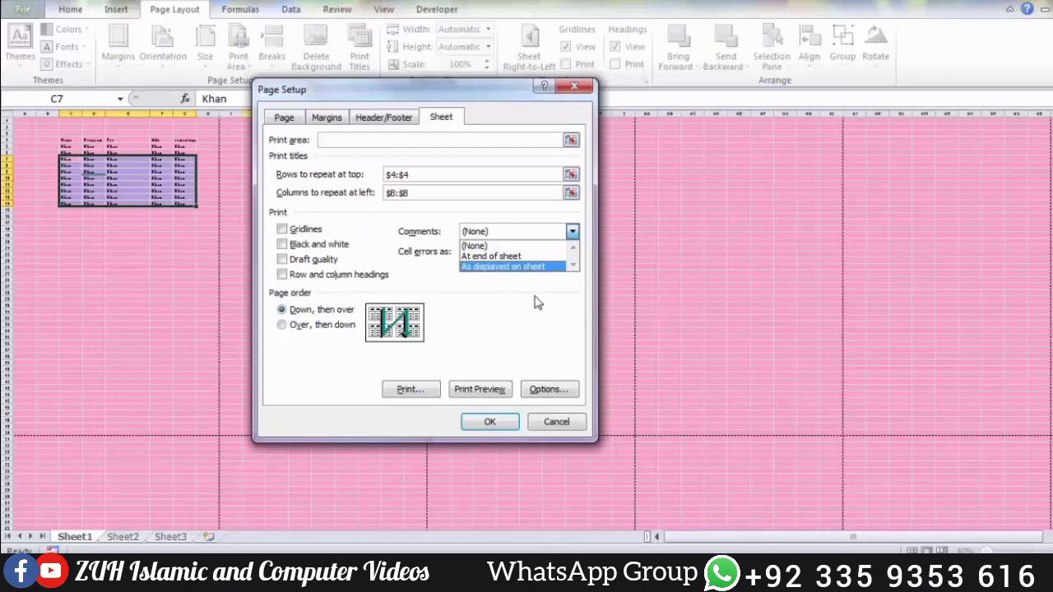
{"action": "left_click", "coordinate": [538, 303]}
Insert a comment on cell E11
{"action": "left_click", "coordinate": [144, 183]}
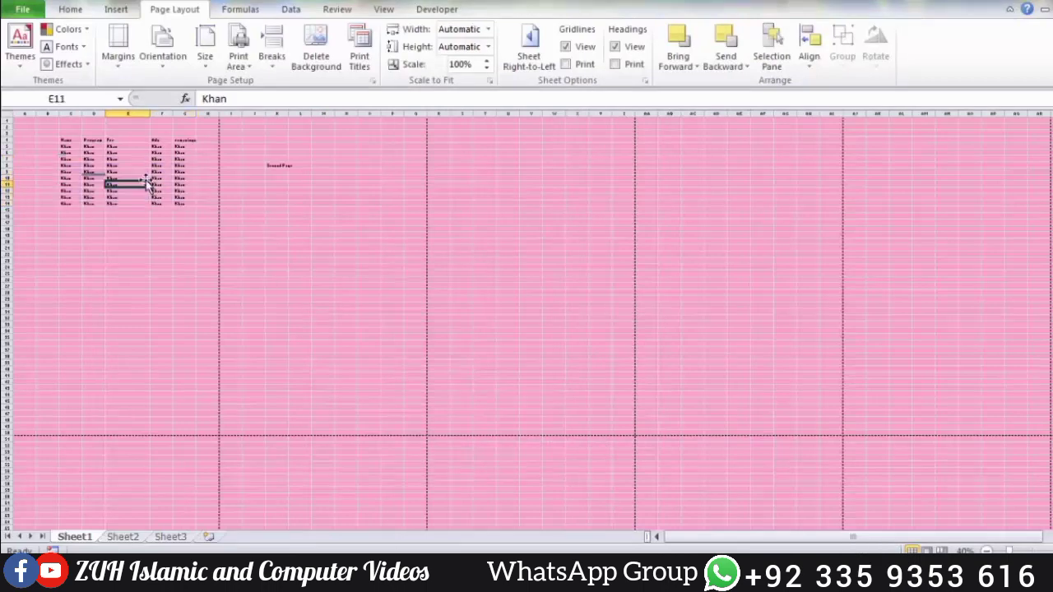
{"action": "key", "text": "shift+F2"}
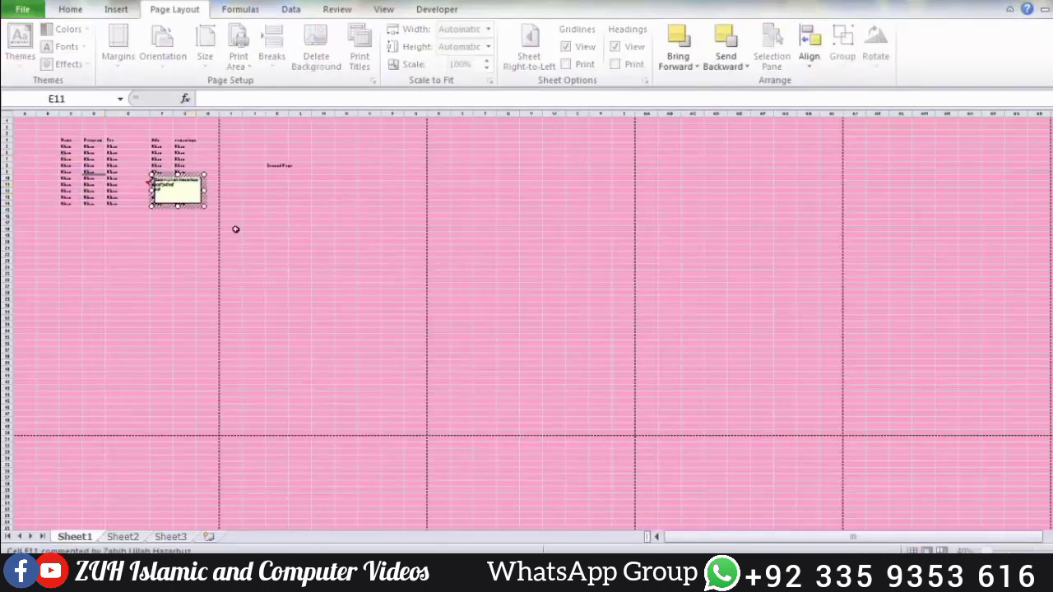
{"action": "left_click", "coordinate": [286, 260]}
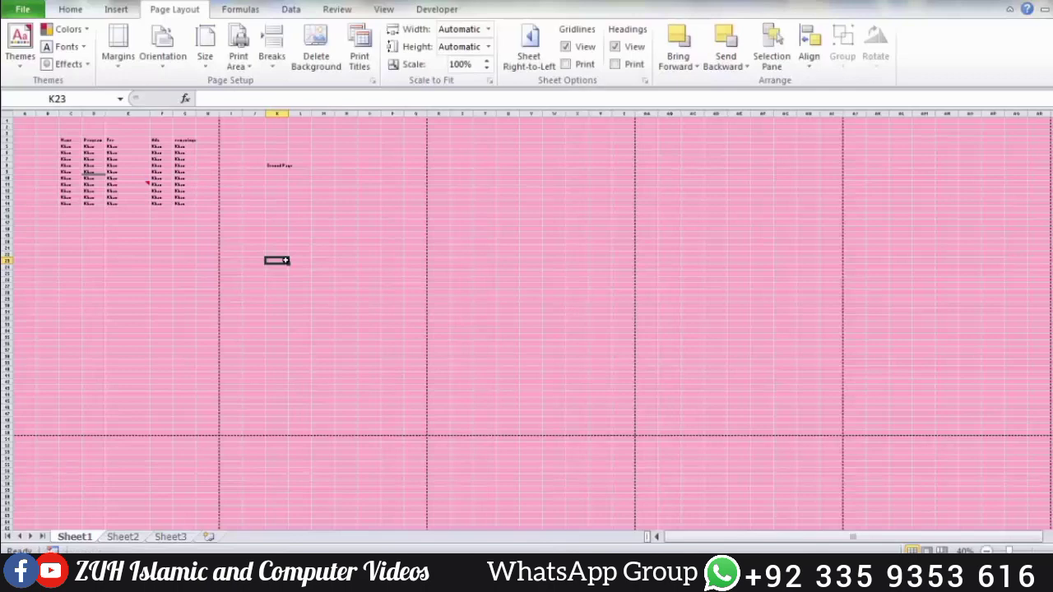
Show all comments on the sheet and open the print preview
{"action": "left_click", "coordinate": [334, 11]}
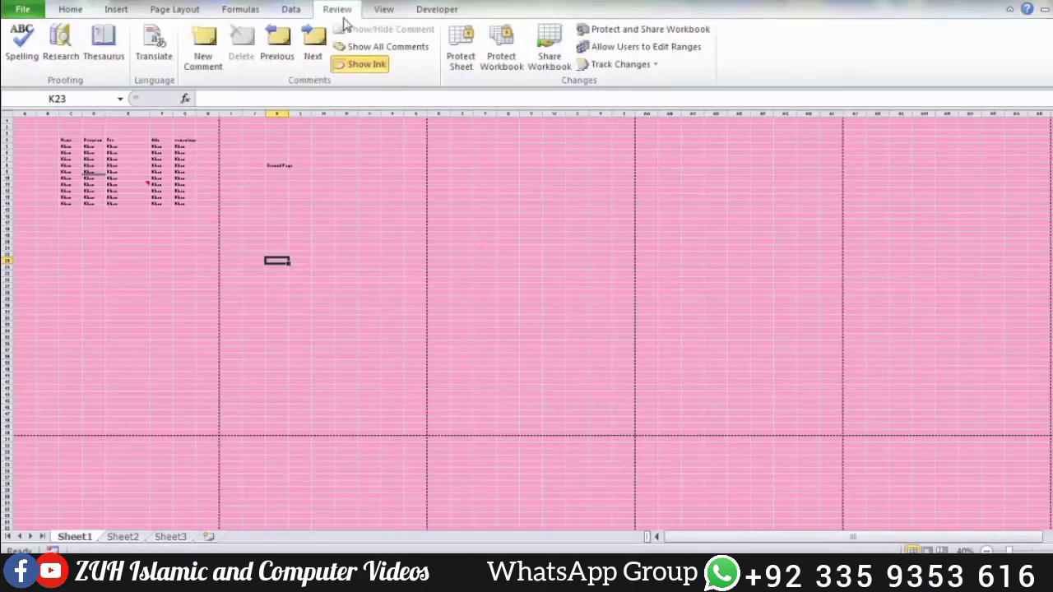
{"action": "left_click", "coordinate": [370, 47]}
{"action": "left_click", "coordinate": [151, 263]}
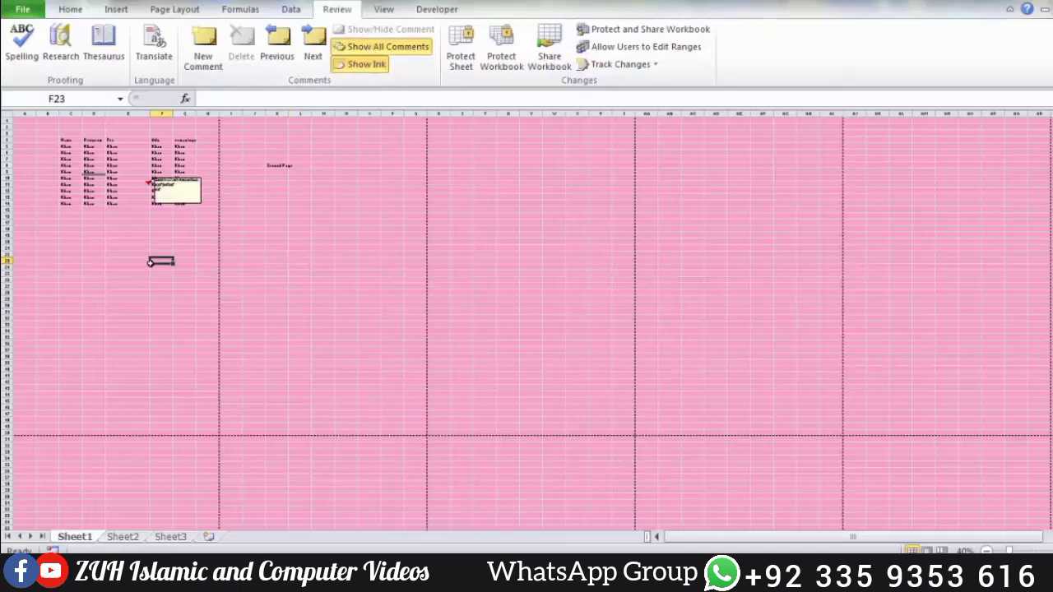
{"action": "key", "text": "ctrl+p"}
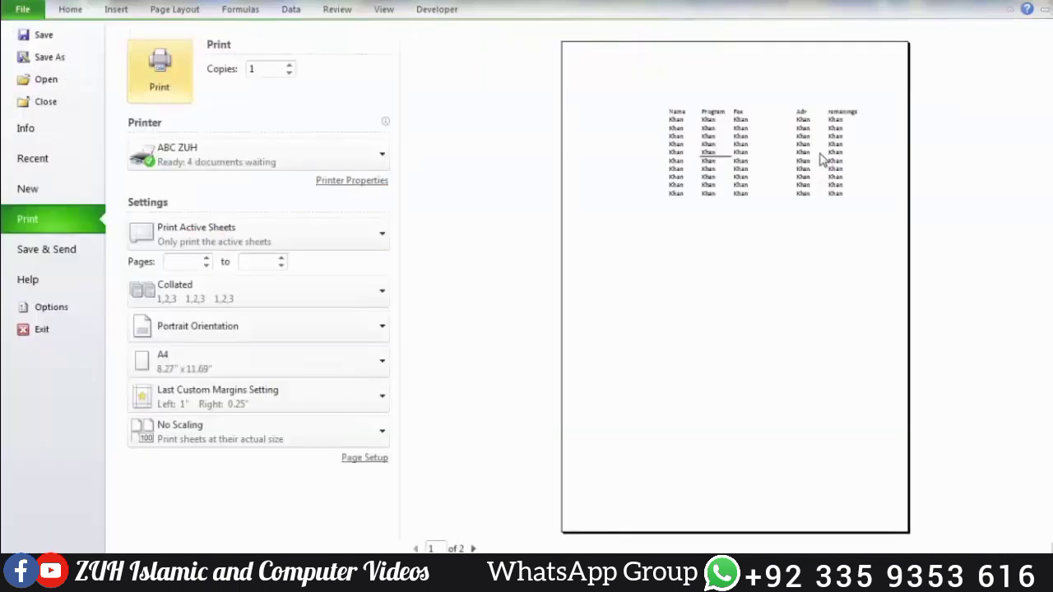
Set comments to print As displayed on sheet in Page Setup
{"action": "left_click", "coordinate": [364, 458]}
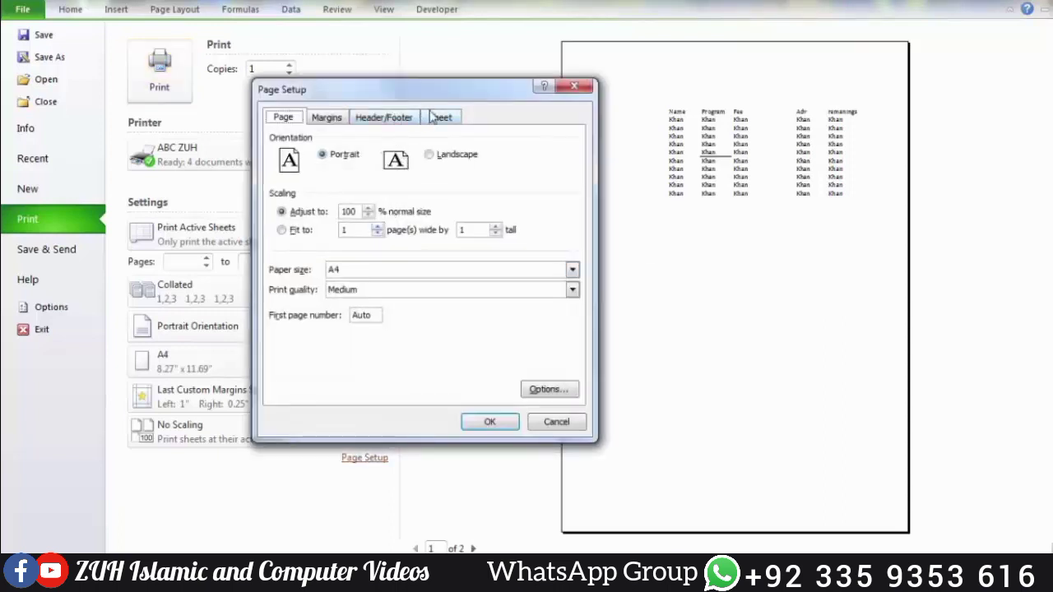
{"action": "left_click", "coordinate": [435, 116]}
{"action": "left_click", "coordinate": [486, 234]}
{"action": "left_click", "coordinate": [486, 270]}
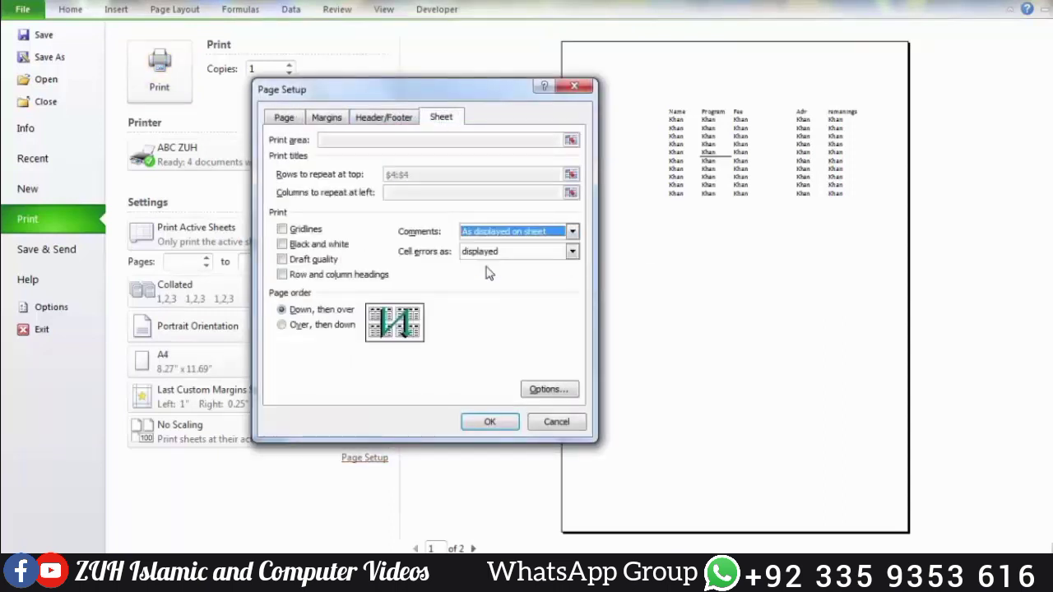
{"action": "left_click", "coordinate": [490, 422]}
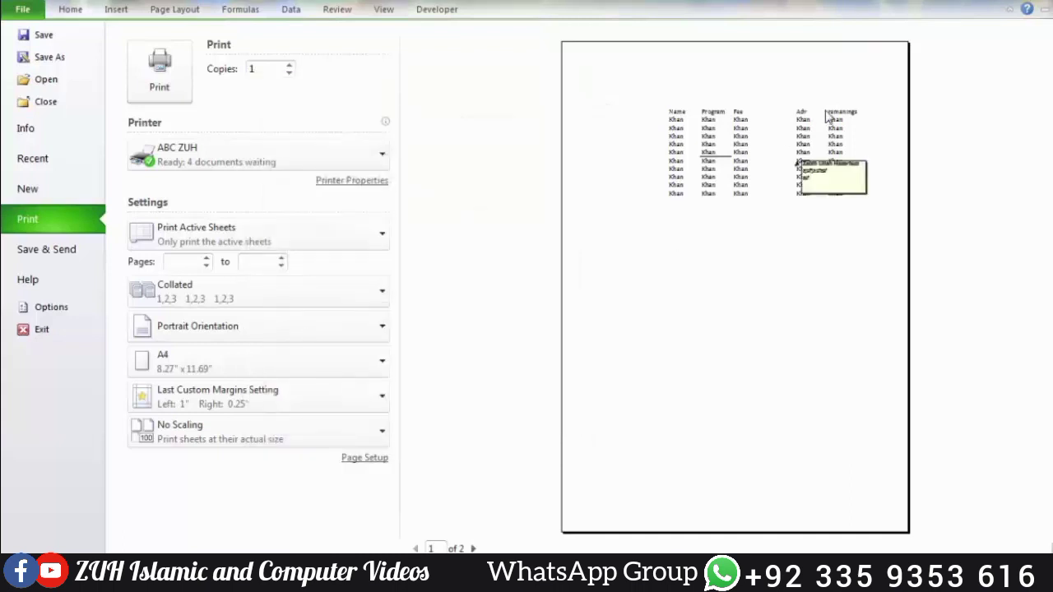
Turn on printing of gridlines and row and column headings, then exit print preview
{"action": "left_click", "coordinate": [364, 458]}
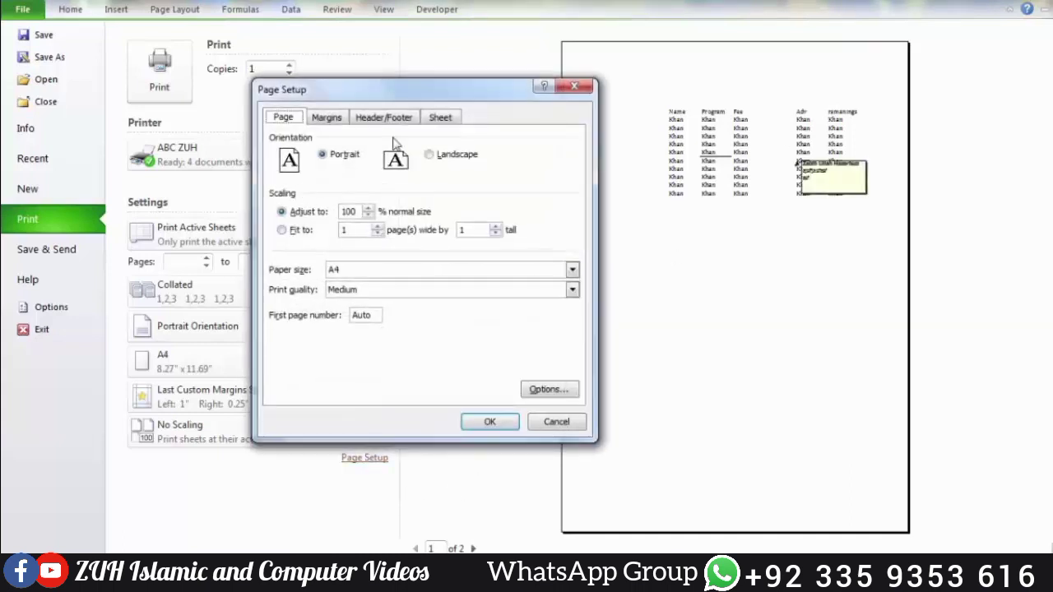
{"action": "left_click", "coordinate": [428, 120]}
{"action": "left_click", "coordinate": [295, 230]}
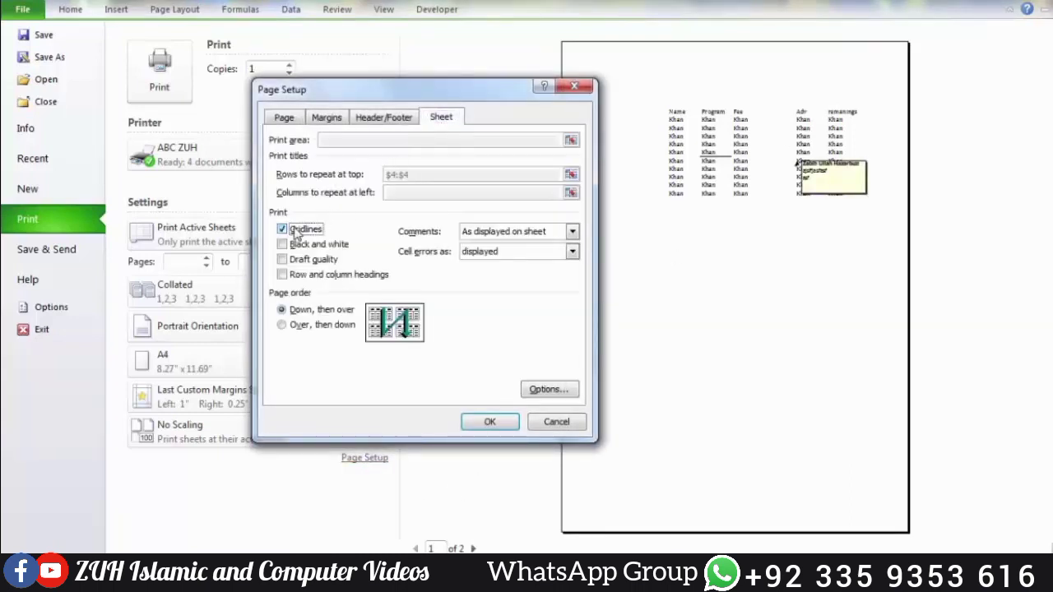
{"action": "left_click", "coordinate": [301, 277]}
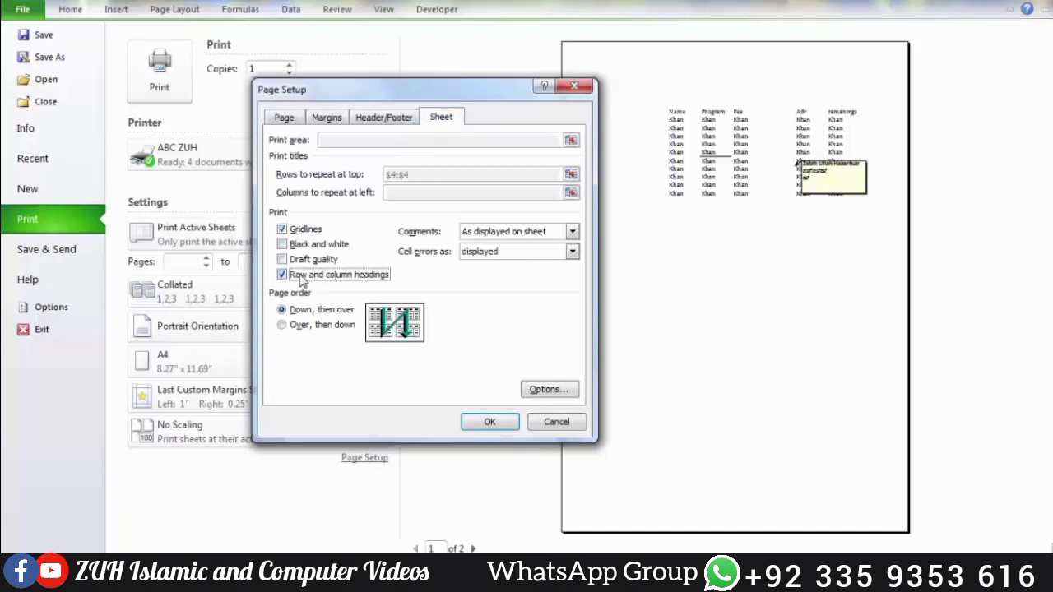
{"action": "left_click", "coordinate": [480, 422]}
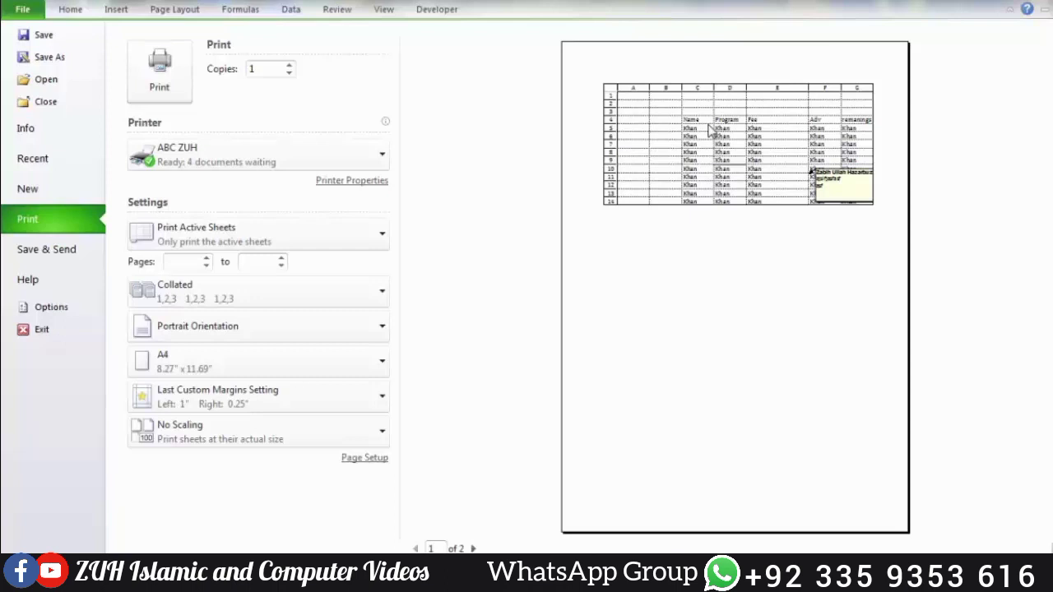
{"action": "key", "text": "Escape"}
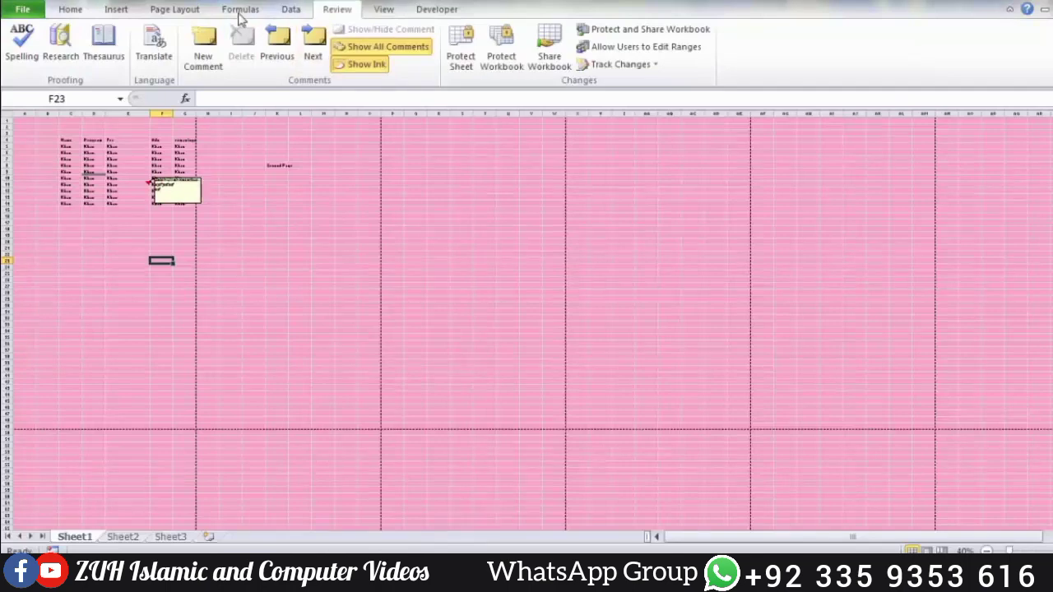
Review the Cell errors as options on Page Setup's Sheet tab without changing them
{"action": "left_click", "coordinate": [178, 9]}
{"action": "left_click", "coordinate": [373, 80]}
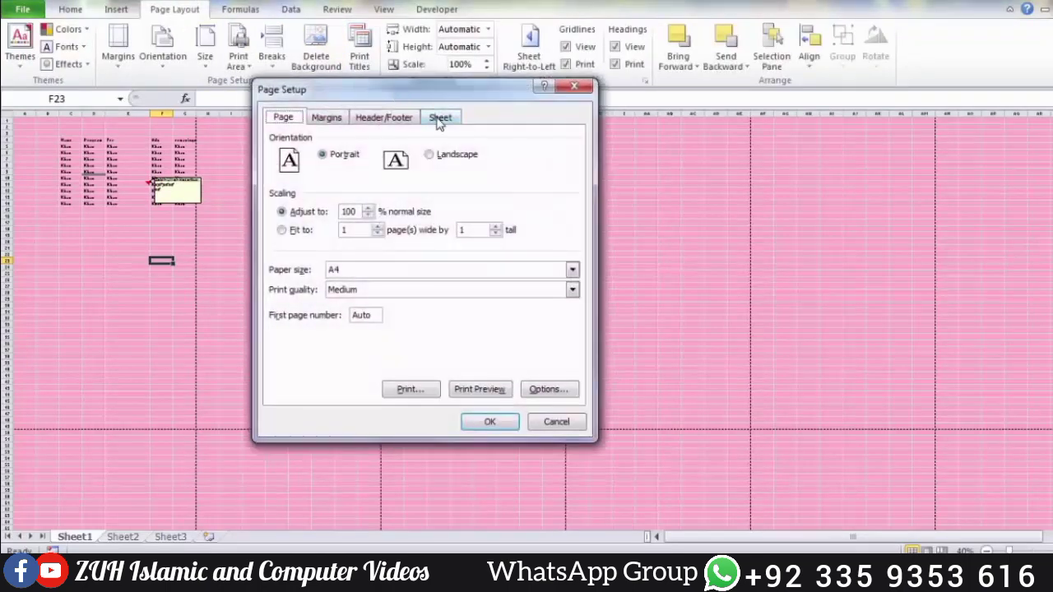
{"action": "left_click", "coordinate": [440, 117]}
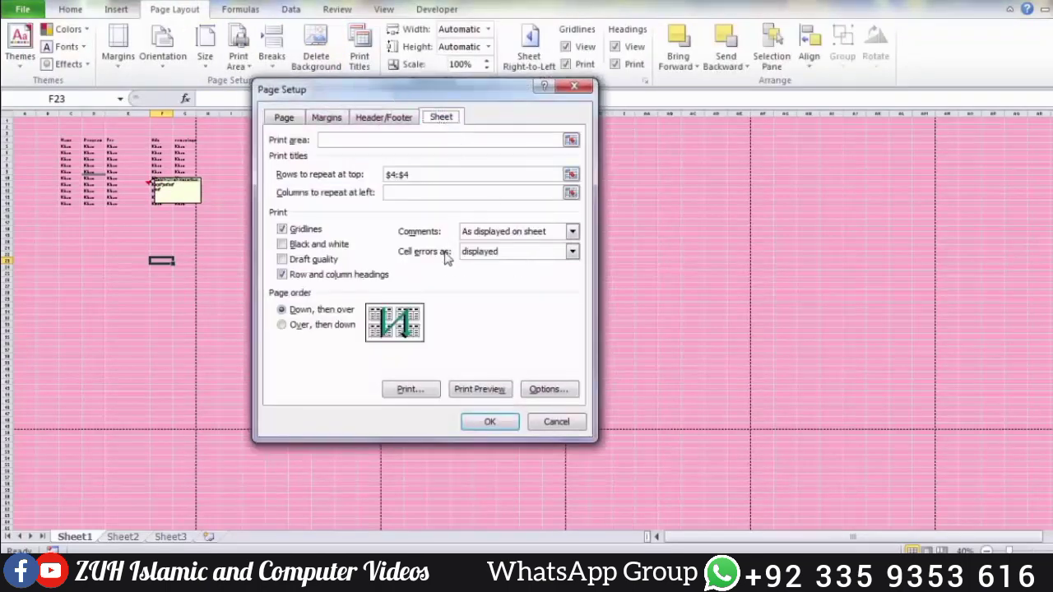
{"action": "left_click", "coordinate": [486, 254]}
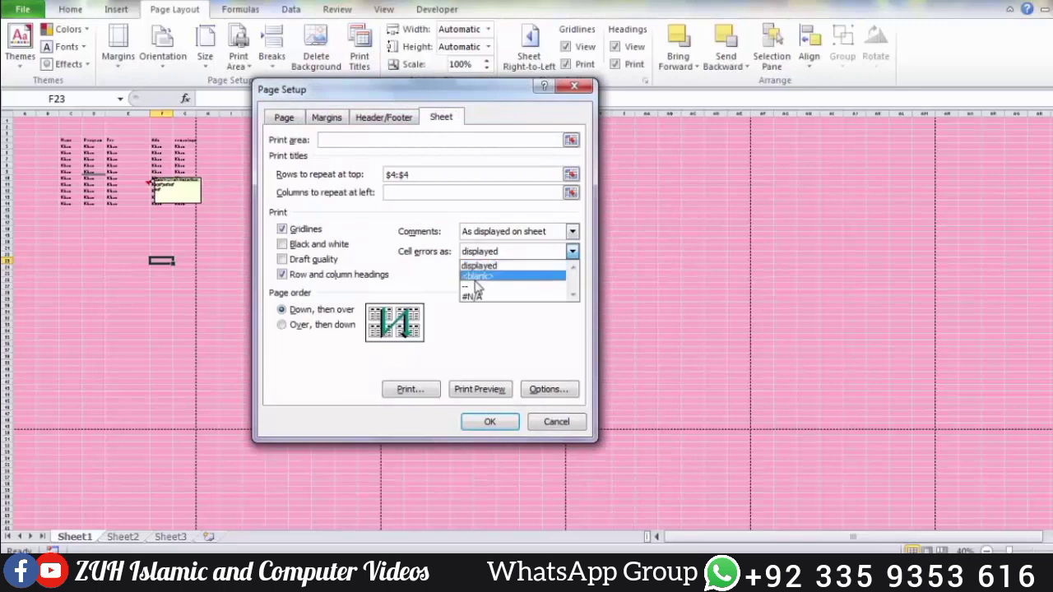
{"action": "left_click", "coordinate": [556, 423]}
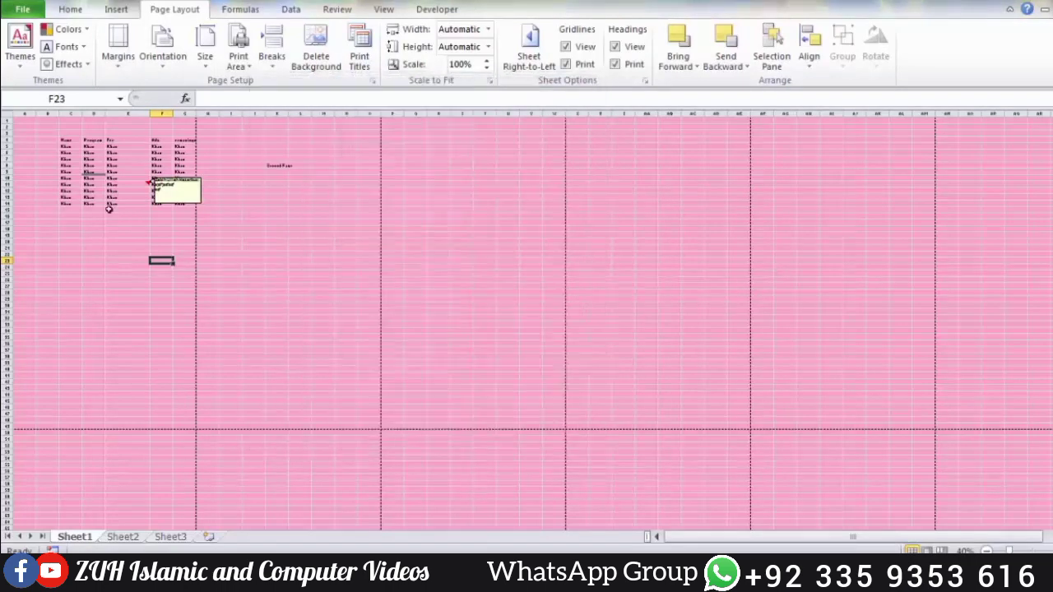
Enter the invalid formula =abc123 in D20 and preview its #NAME? error
{"action": "left_click", "coordinate": [94, 191]}
{"action": "left_click", "coordinate": [94, 239]}
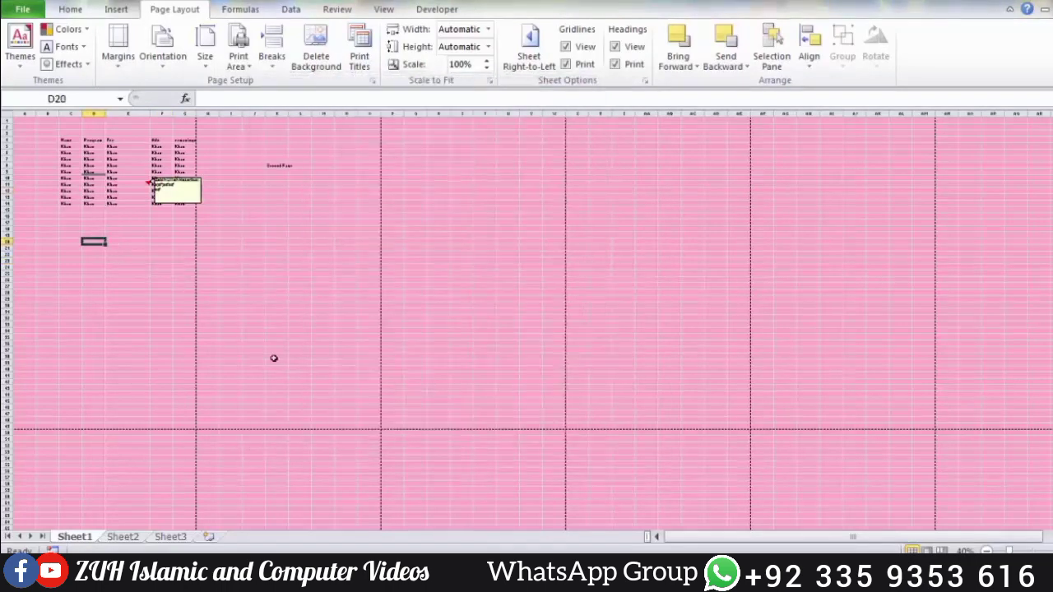
{"action": "type", "text": "=abc"}
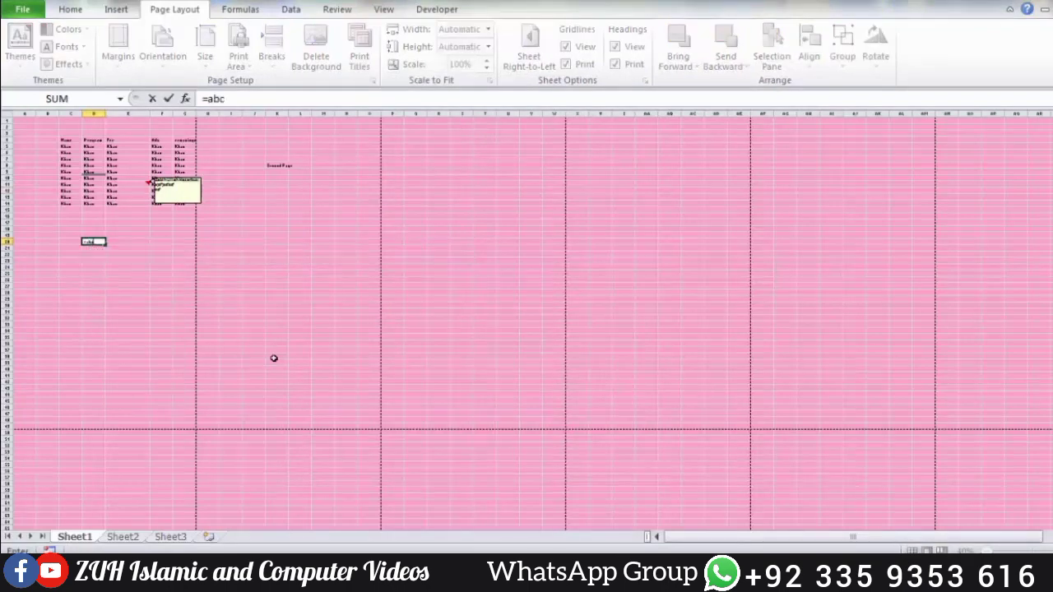
{"action": "type", "text": "123"}
{"action": "key", "text": "Return"}
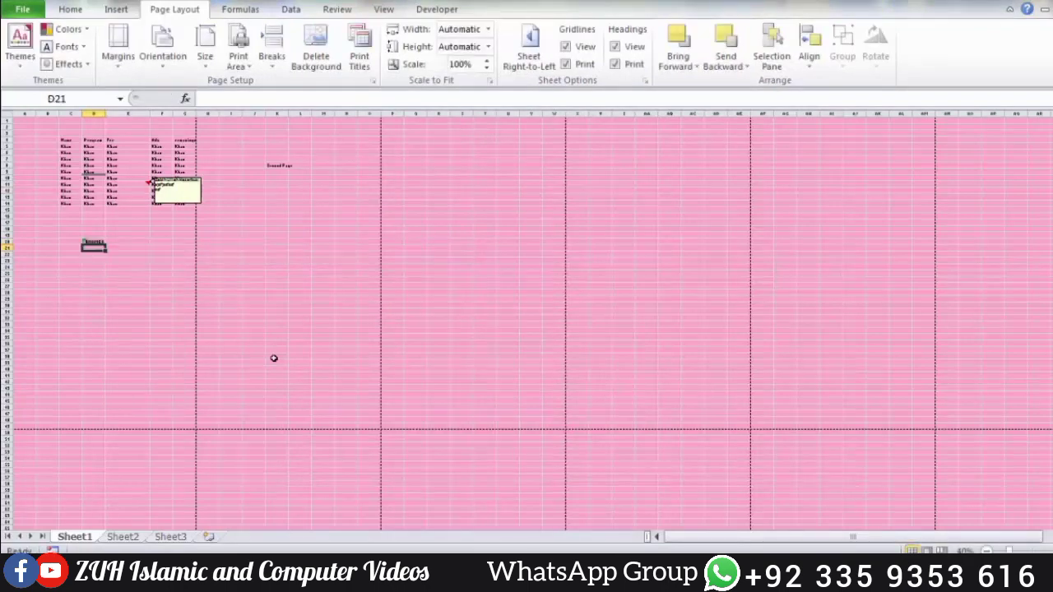
{"action": "left_click", "coordinate": [135, 291]}
{"action": "key", "text": "ctrl+p"}
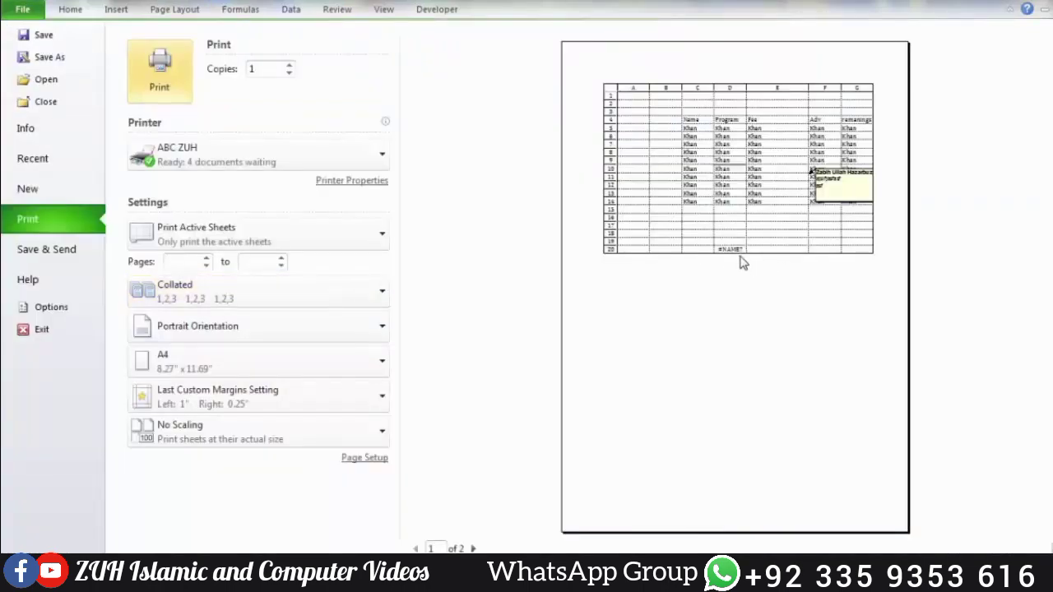
Set cell errors to print as '--' in Page Setup
{"action": "left_click", "coordinate": [359, 458]}
{"action": "left_click", "coordinate": [444, 119]}
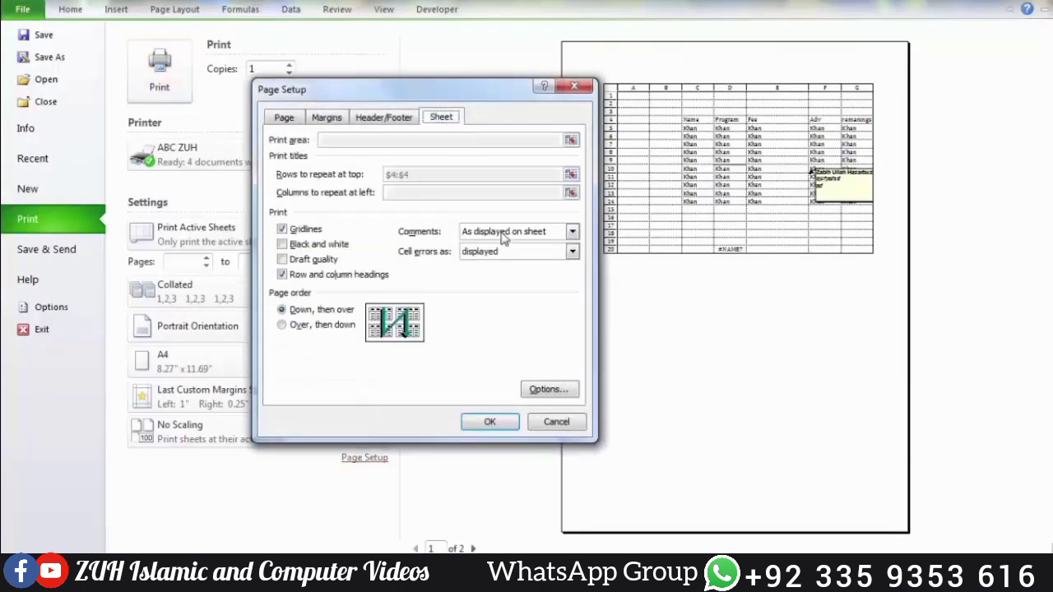
{"action": "left_click", "coordinate": [506, 251]}
{"action": "left_click", "coordinate": [488, 277]}
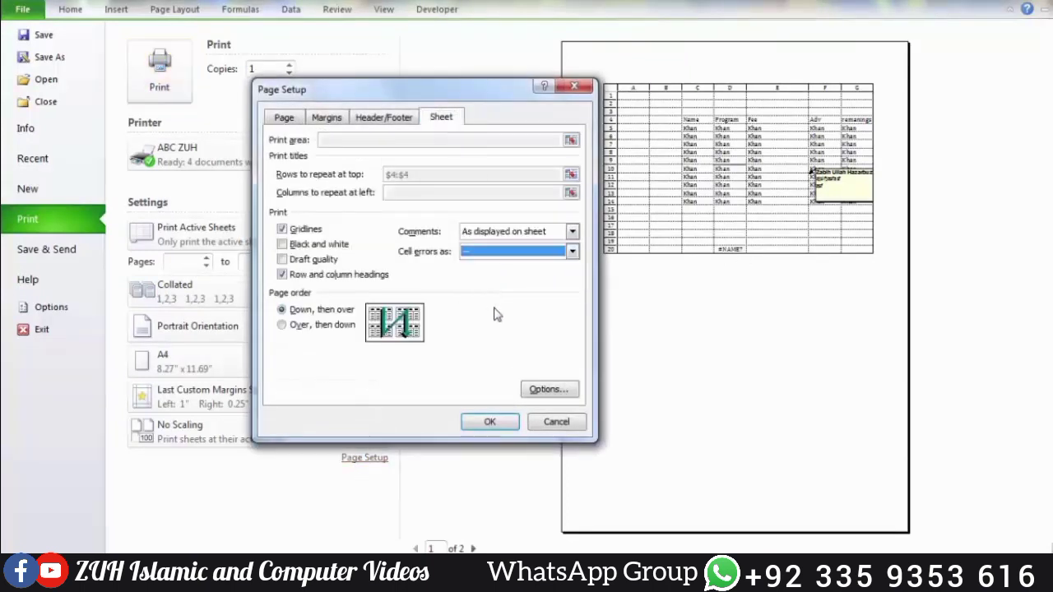
{"action": "left_click", "coordinate": [490, 421]}
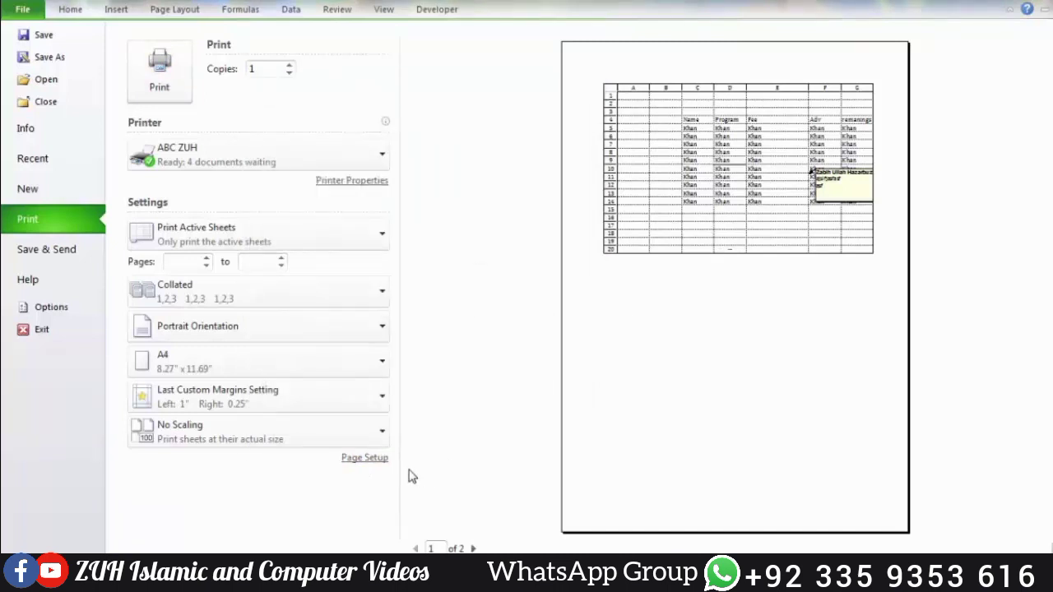
Reopen Page Setup's Sheet tab to check the cell errors option
{"action": "left_click", "coordinate": [378, 458]}
{"action": "left_click", "coordinate": [440, 118]}
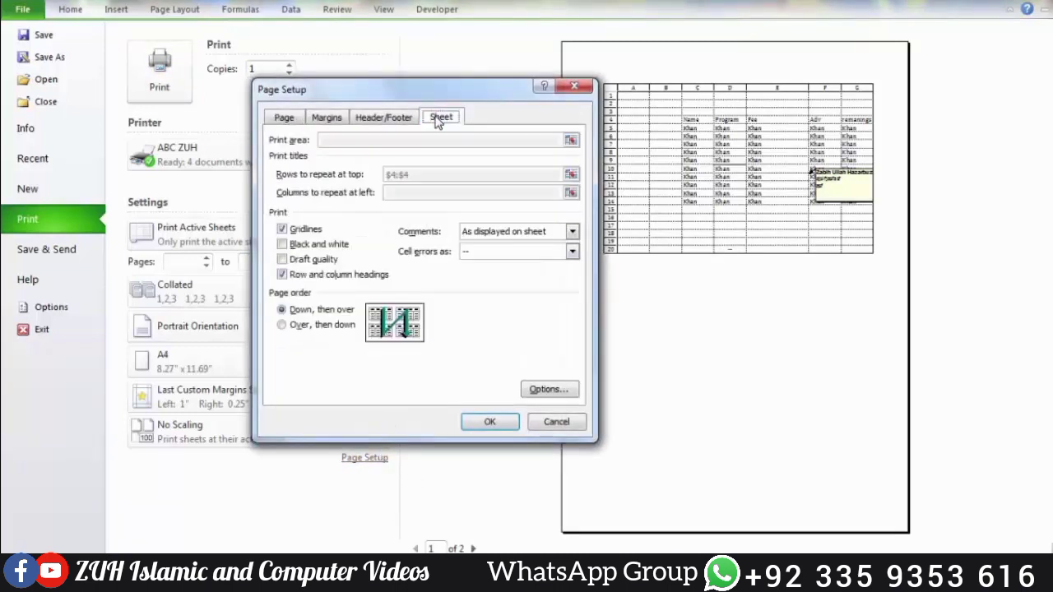
{"action": "left_click", "coordinate": [487, 251]}
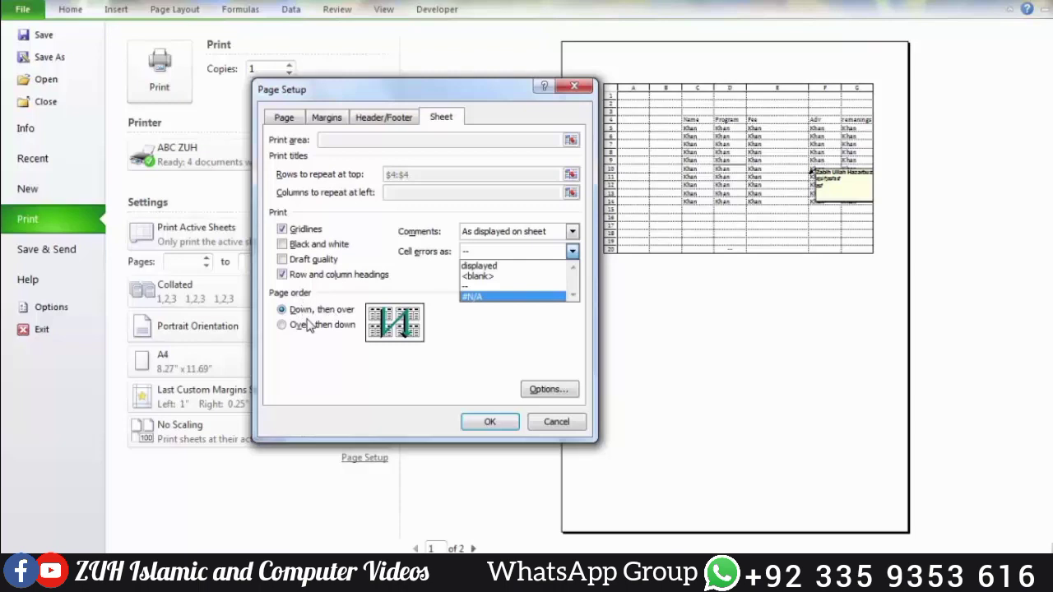
Close Page Setup, leave print preview, and select several cell blocks on the sheet
{"action": "left_click", "coordinate": [546, 424]}
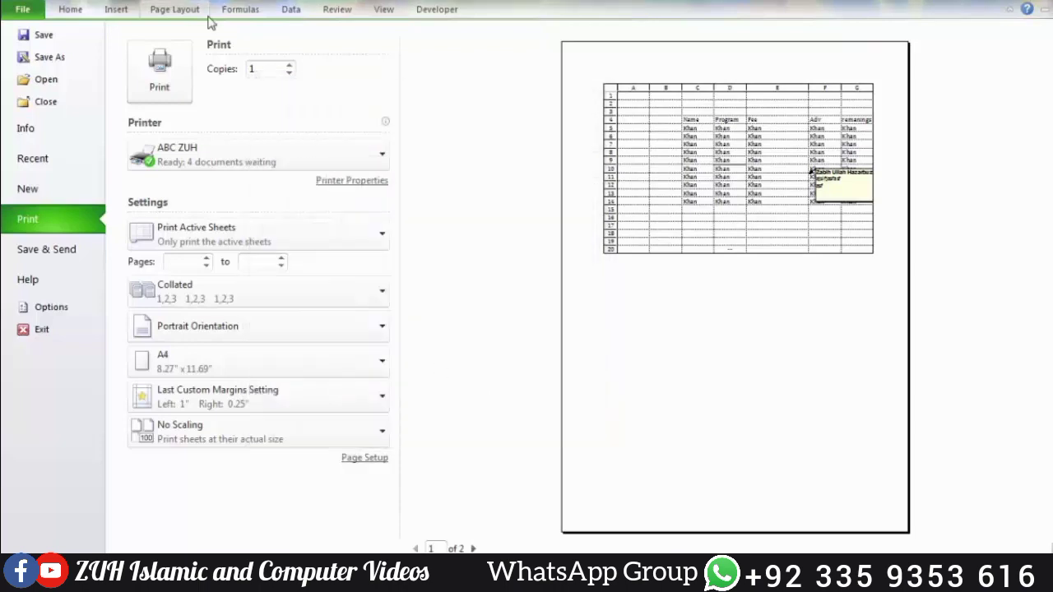
{"action": "left_click", "coordinate": [120, 13]}
{"action": "left_click_drag", "start_coordinate": [86, 158], "coordinate": [152, 232]}
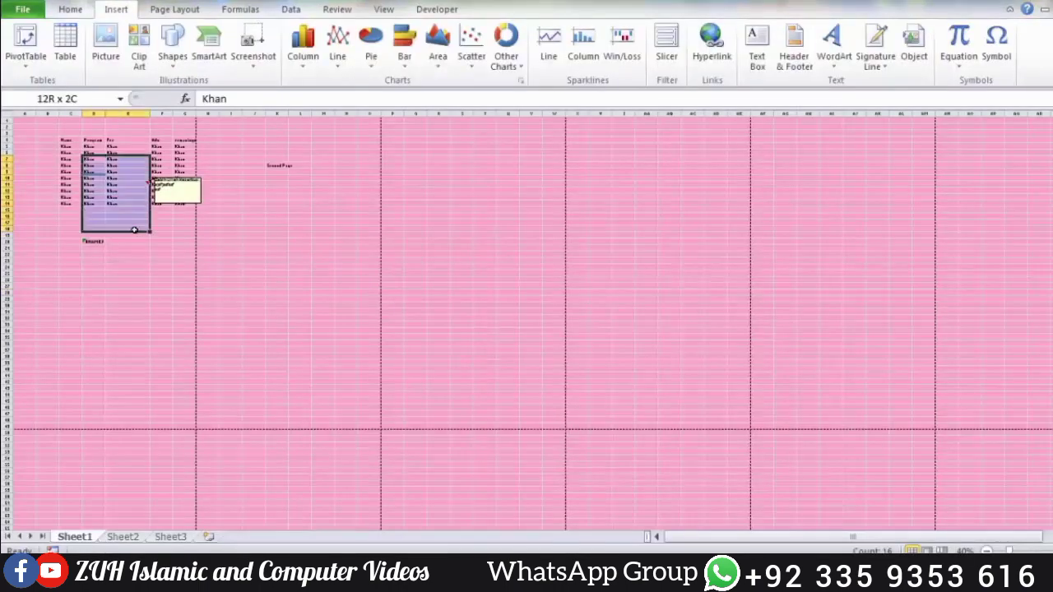
{"action": "left_click_drag", "start_coordinate": [66, 470], "coordinate": [104, 522]}
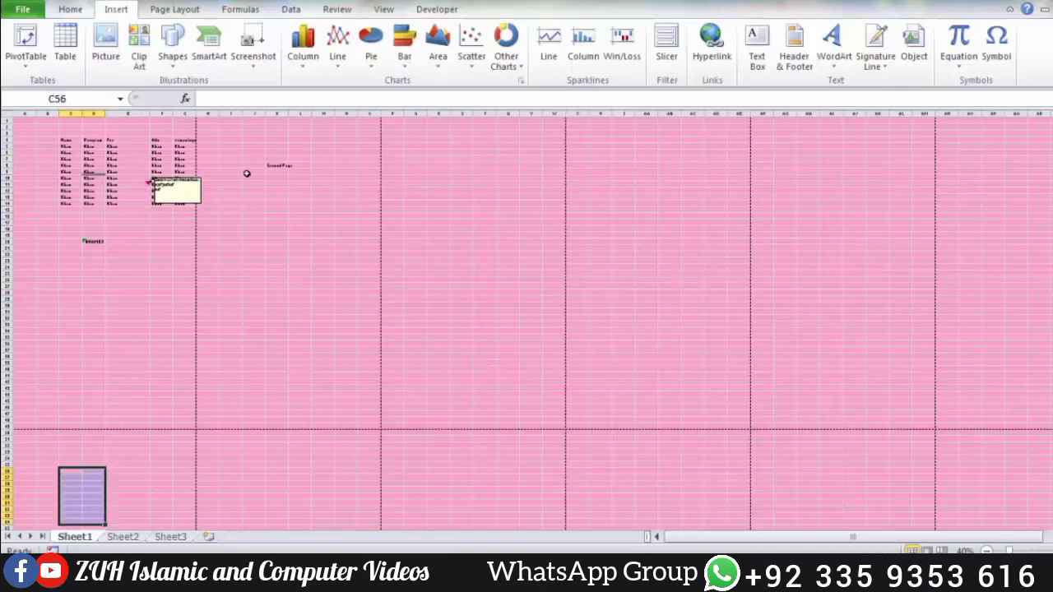
{"action": "left_click_drag", "start_coordinate": [246, 174], "coordinate": [311, 247]}
{"action": "left_click_drag", "start_coordinate": [245, 451], "coordinate": [281, 490]}
{"action": "left_click_drag", "start_coordinate": [430, 250], "coordinate": [485, 302]}
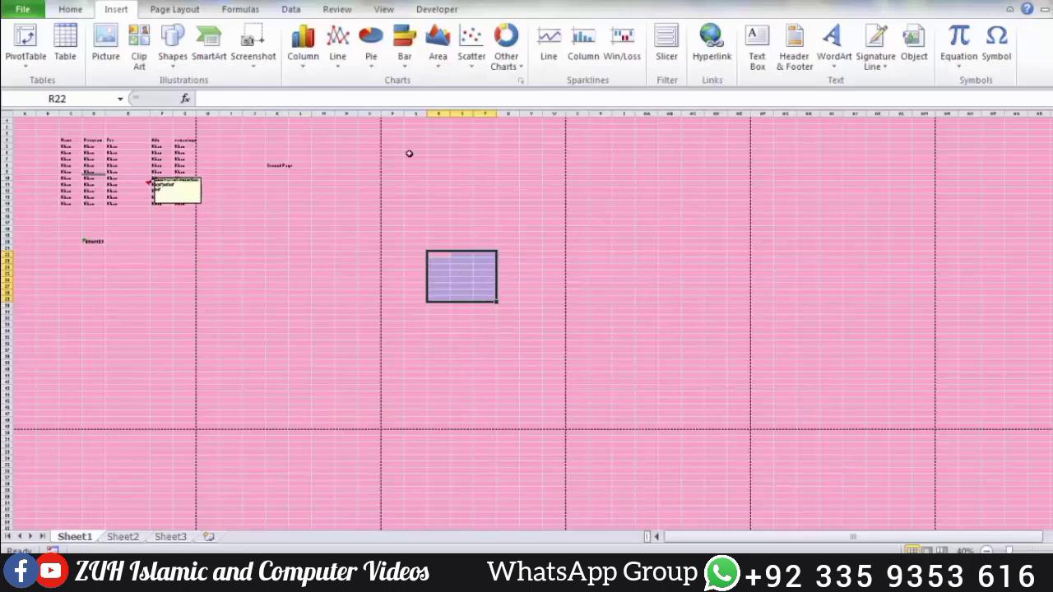
Set the page order to Over, then down in Page Setup
{"action": "left_click", "coordinate": [175, 9]}
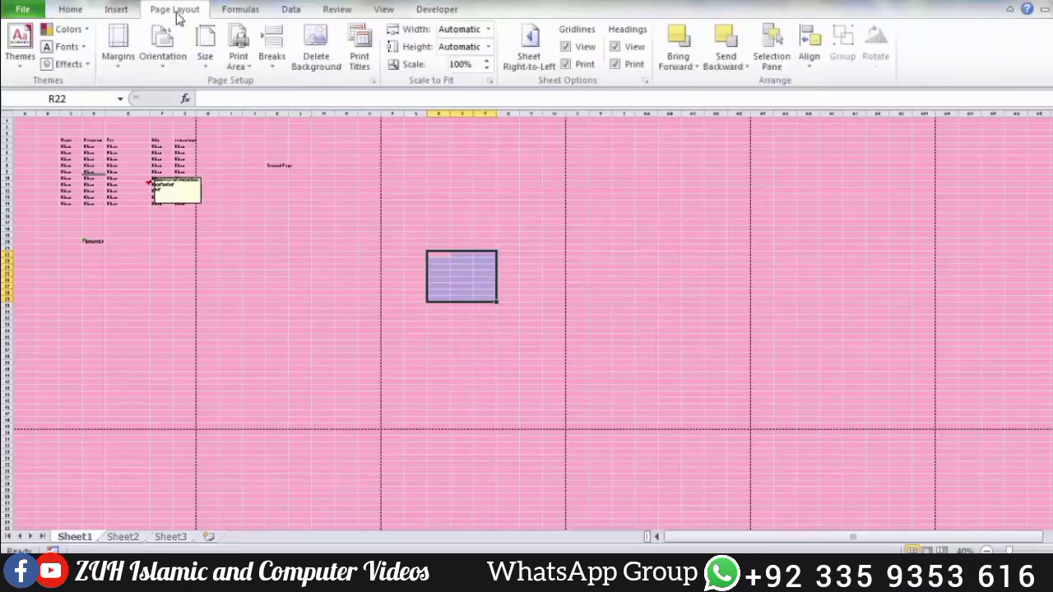
{"action": "left_click", "coordinate": [372, 80]}
{"action": "left_click", "coordinate": [440, 117]}
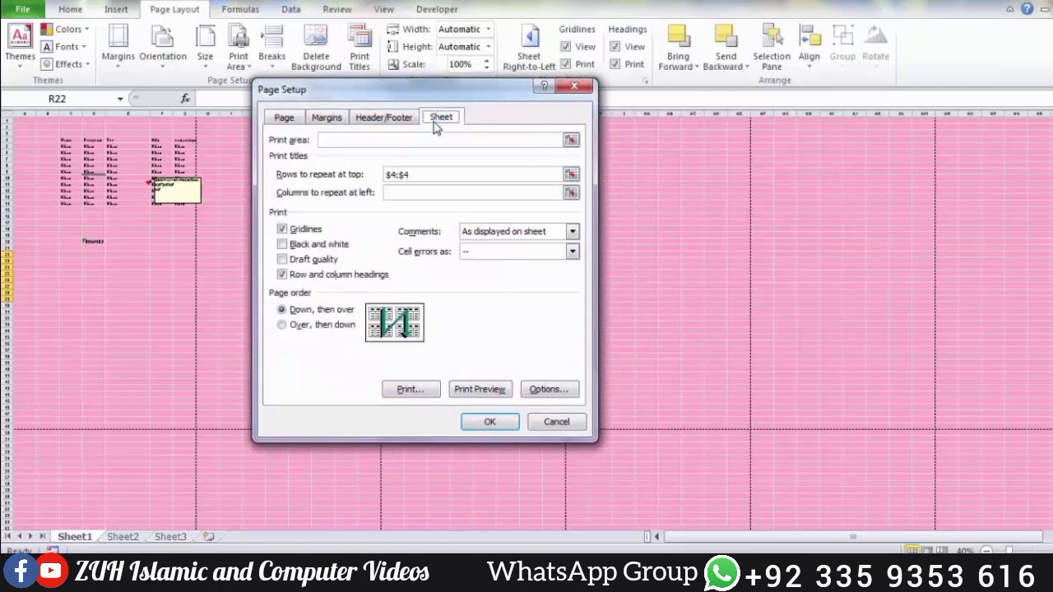
{"action": "left_click", "coordinate": [310, 329]}
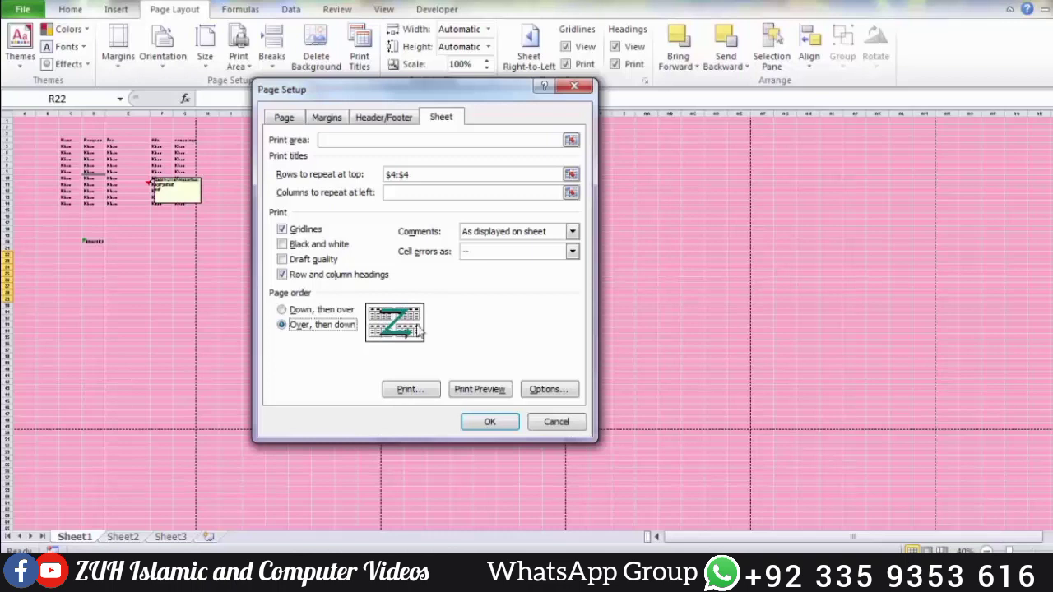
{"action": "left_click", "coordinate": [489, 421]}
Select several cell blocks, then preview the printout from Page Setup's Sheet tab
{"action": "left_click_drag", "start_coordinate": [49, 152], "coordinate": [136, 247]}
{"action": "left_click_drag", "start_coordinate": [245, 202], "coordinate": [359, 295]}
{"action": "left_click_drag", "start_coordinate": [467, 192], "coordinate": [560, 272]}
{"action": "left_click_drag", "start_coordinate": [629, 190], "coordinate": [714, 343]}
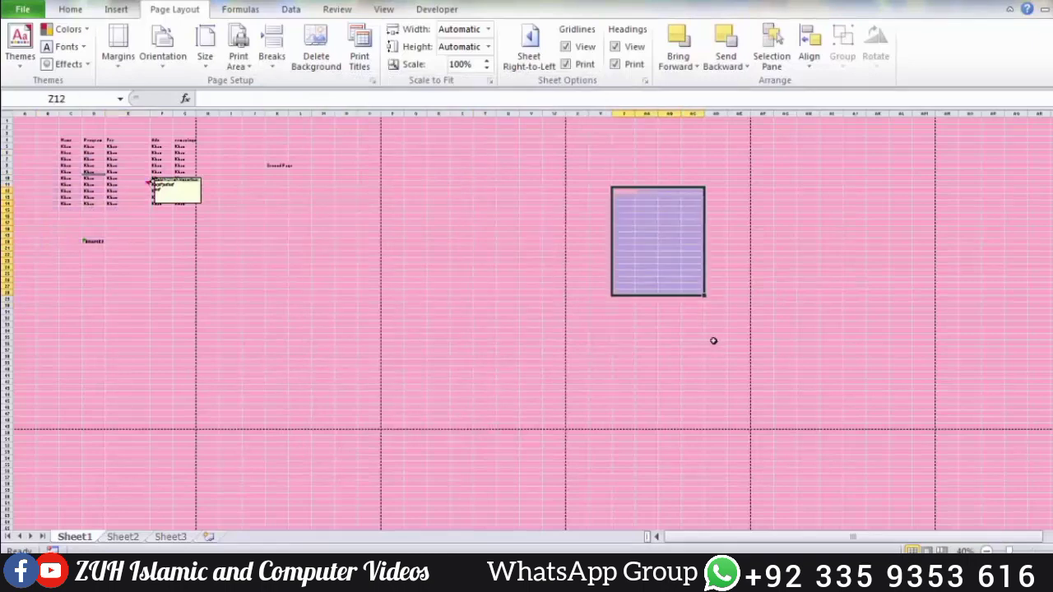
{"action": "left_click", "coordinate": [325, 216]}
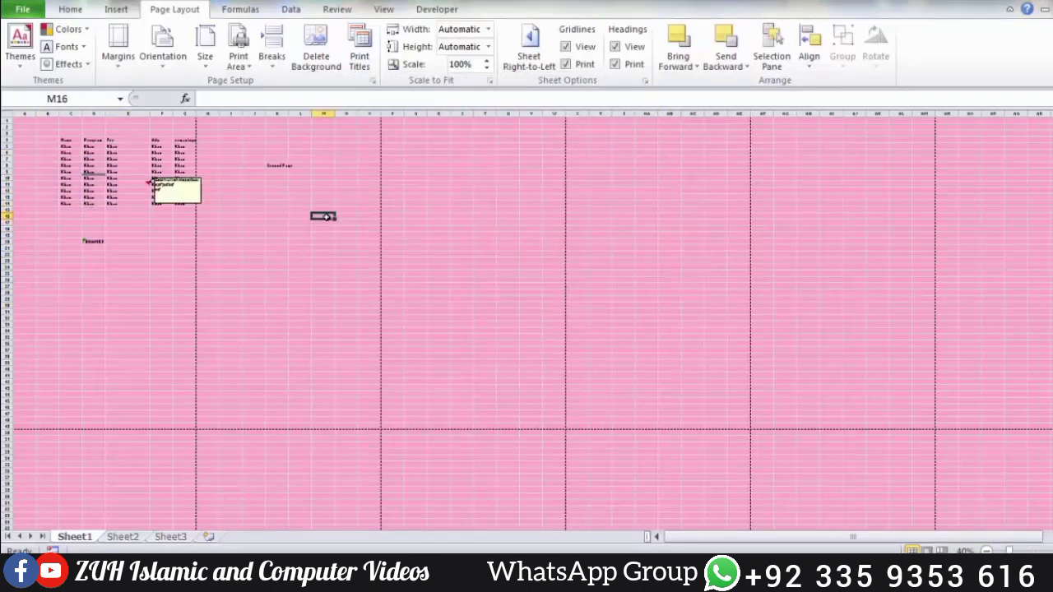
{"action": "left_click", "coordinate": [373, 81]}
{"action": "left_click", "coordinate": [428, 125]}
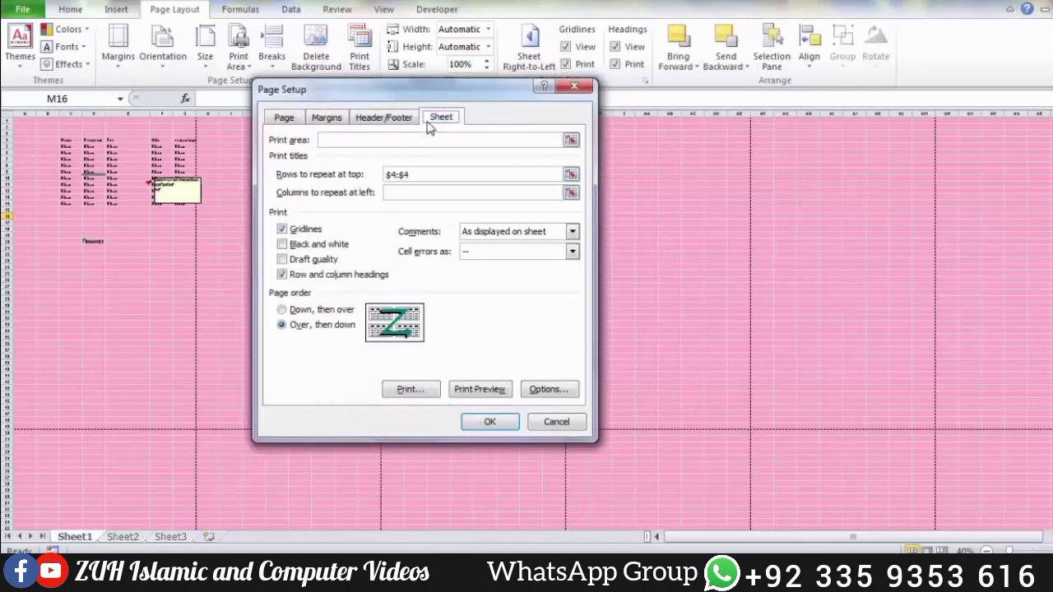
{"action": "left_click", "coordinate": [415, 394]}
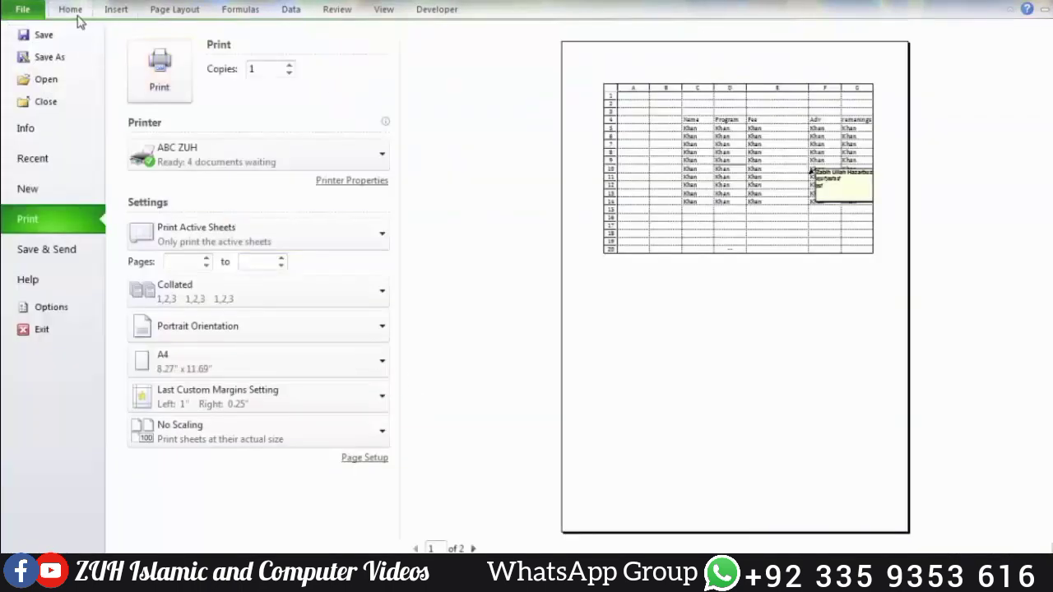
{"action": "left_click", "coordinate": [73, 10]}
Preview the printout again from Page Setup, then reopen the Page Setup settings
{"action": "left_click", "coordinate": [171, 10]}
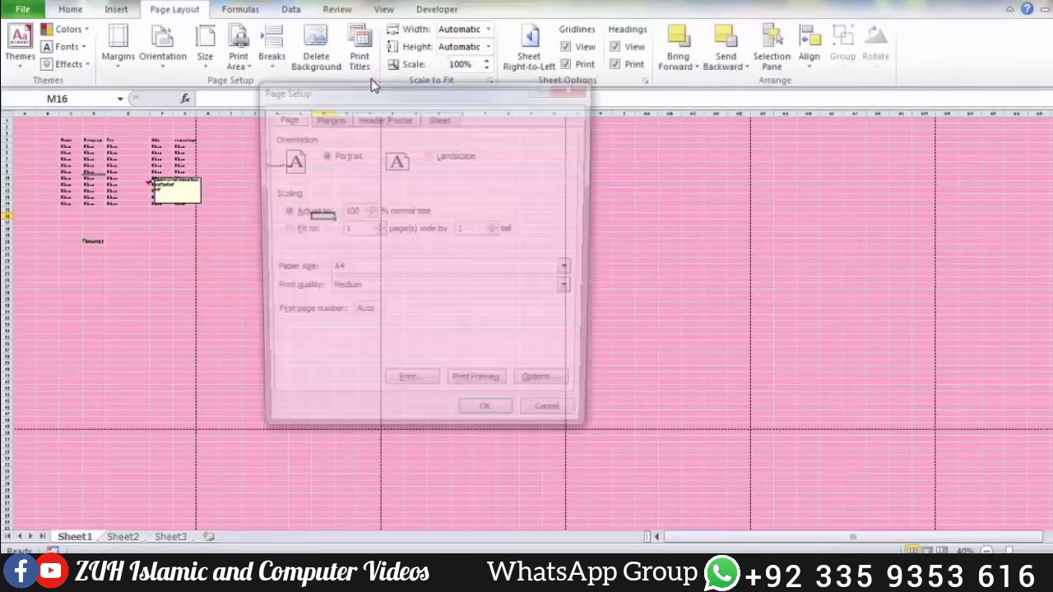
{"action": "left_click", "coordinate": [373, 80]}
{"action": "left_click", "coordinate": [481, 391]}
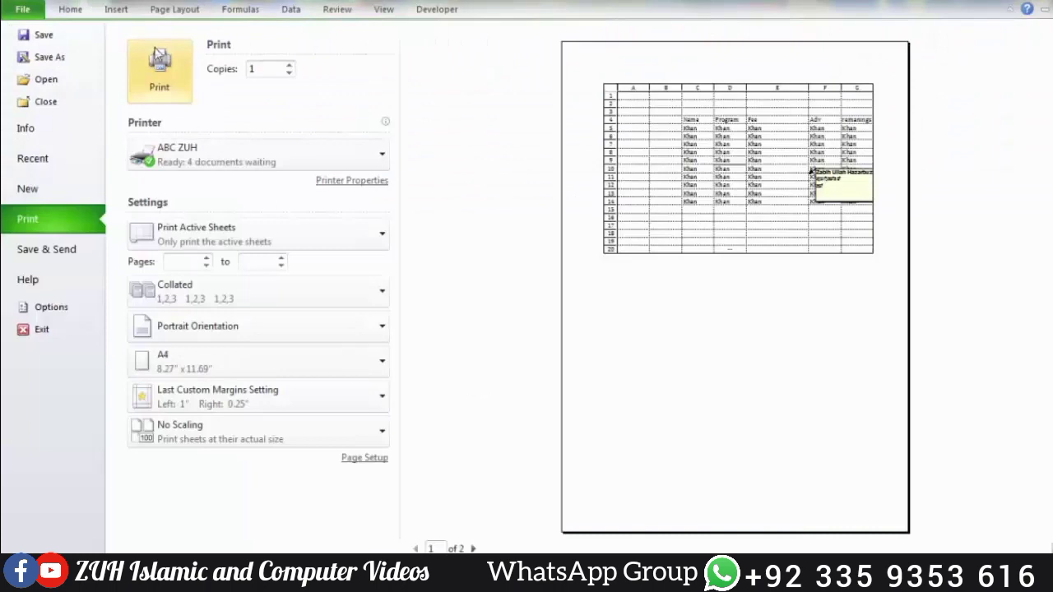
{"action": "left_click", "coordinate": [158, 9]}
{"action": "left_click", "coordinate": [372, 79]}
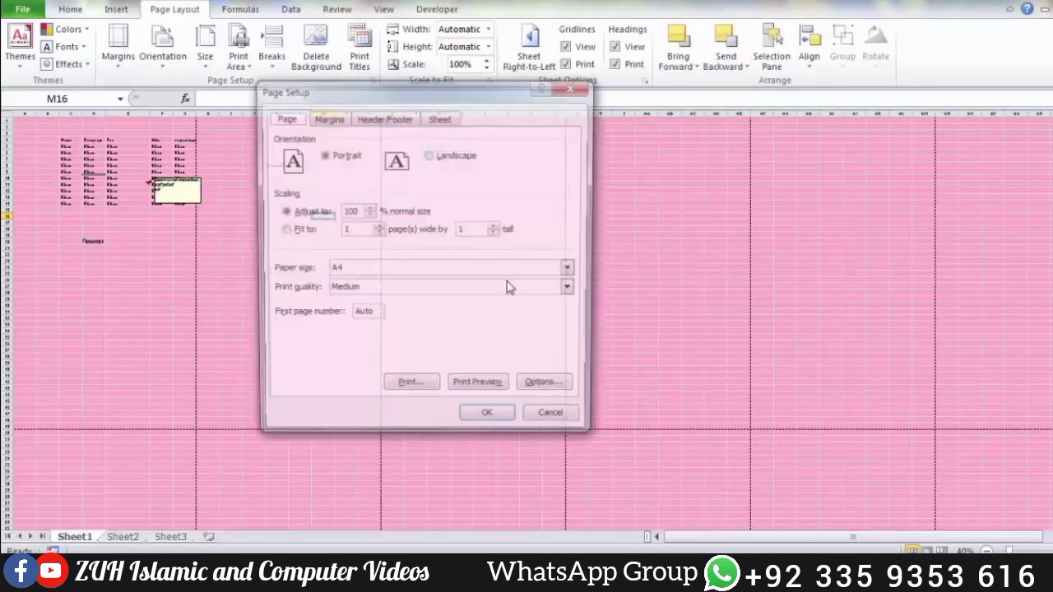
In printer properties, set back-to-front page order and four pages per sheet with borders
{"action": "left_click", "coordinate": [555, 394]}
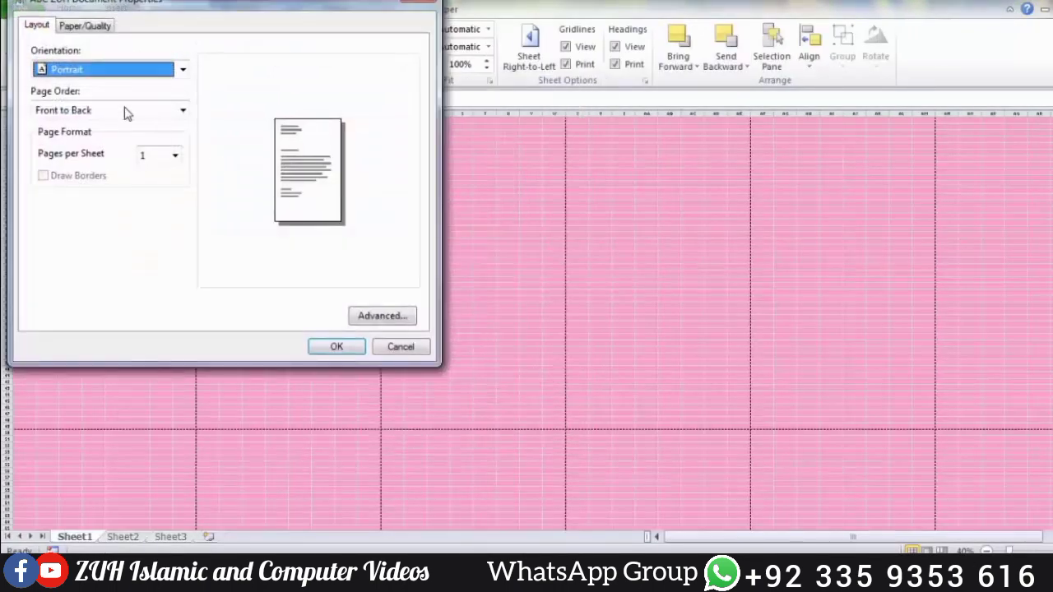
{"action": "left_click_drag", "start_coordinate": [141, 7], "coordinate": [460, 121]}
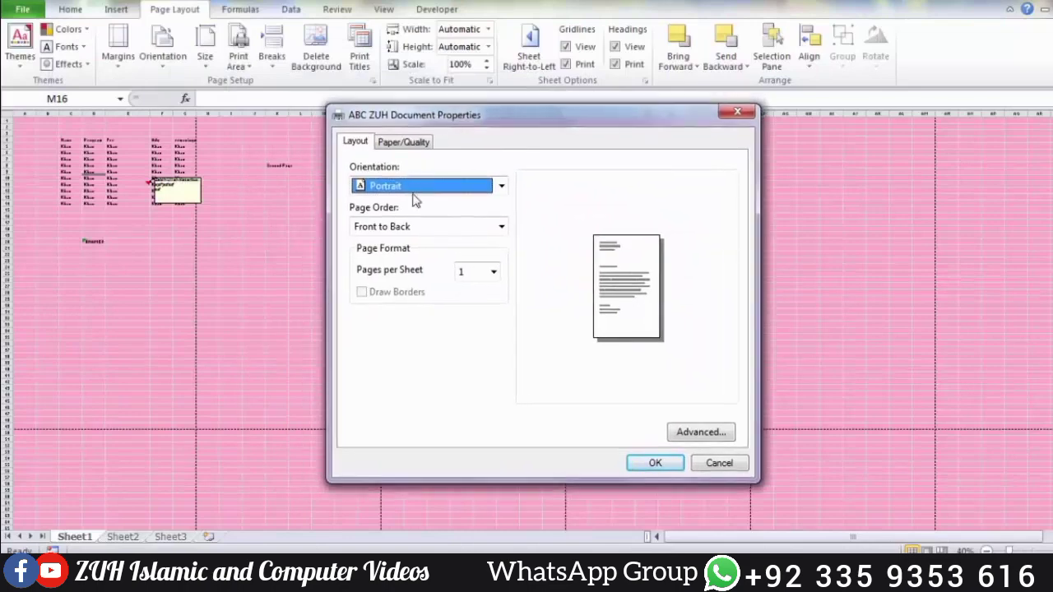
{"action": "left_click", "coordinate": [406, 231]}
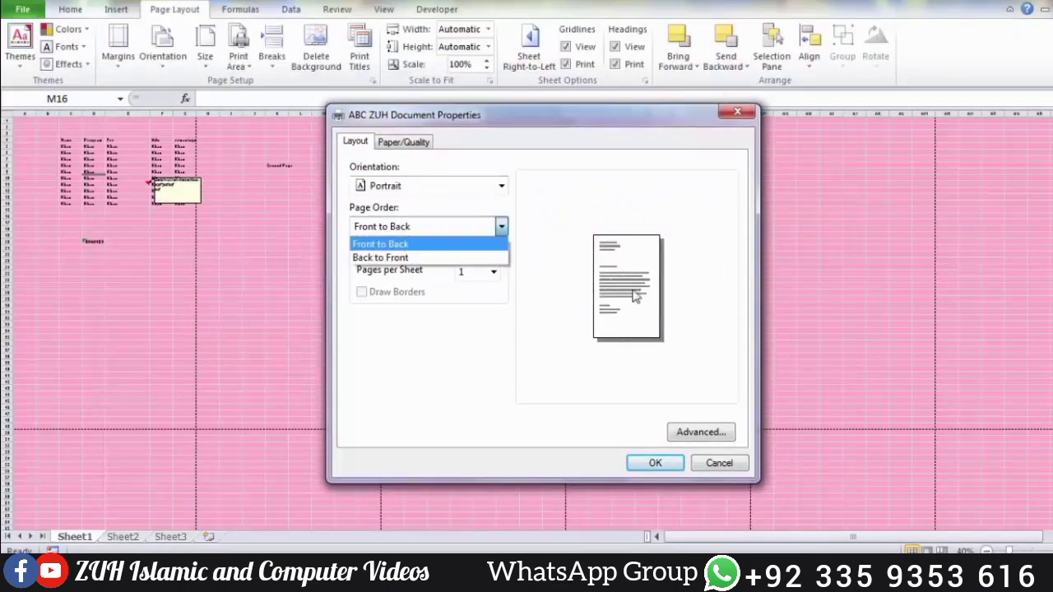
{"action": "left_click", "coordinate": [413, 258]}
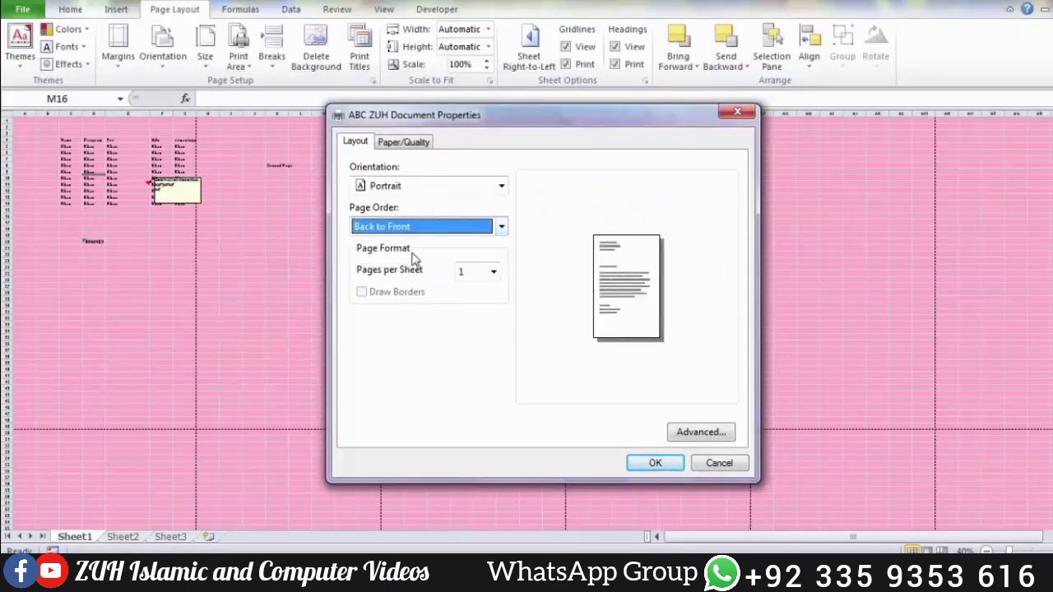
{"action": "left_click", "coordinate": [494, 272]}
{"action": "left_click", "coordinate": [480, 316]}
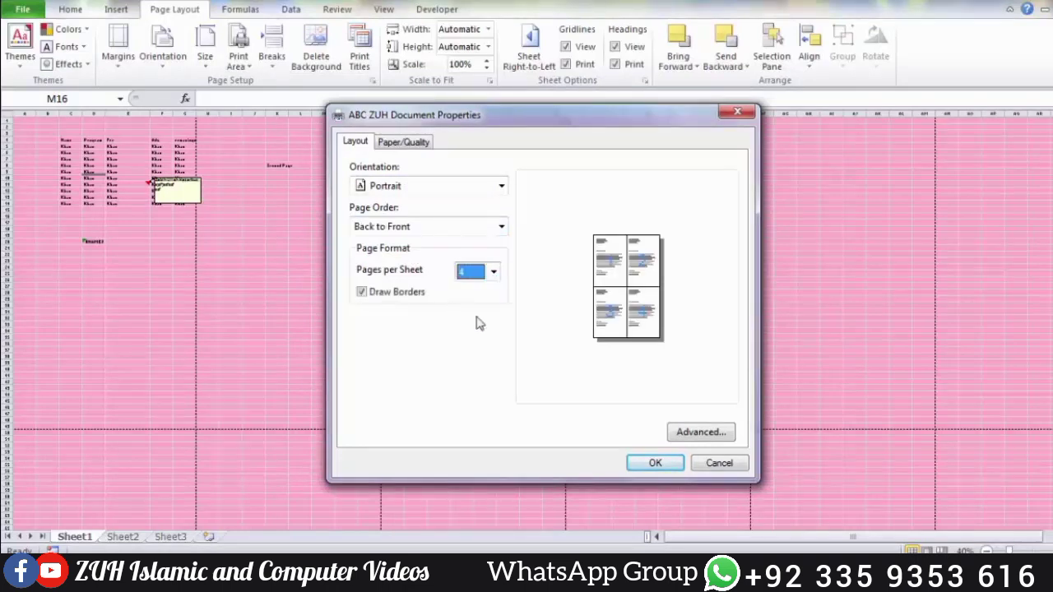
{"action": "left_click", "coordinate": [390, 294]}
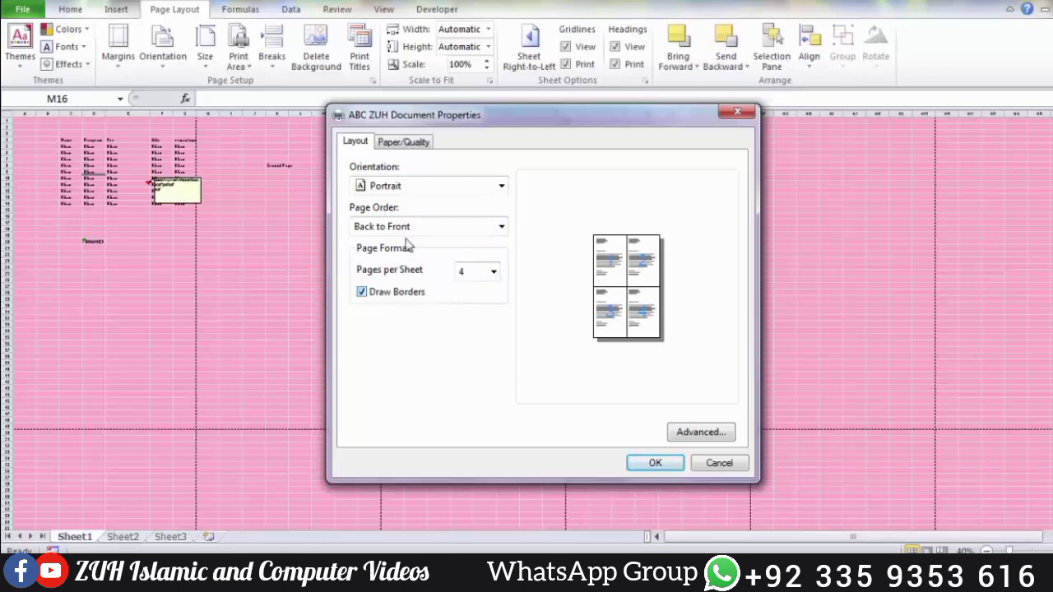
Set draft quality, black-and-white printing and inkjet paper type
{"action": "left_click", "coordinate": [400, 144]}
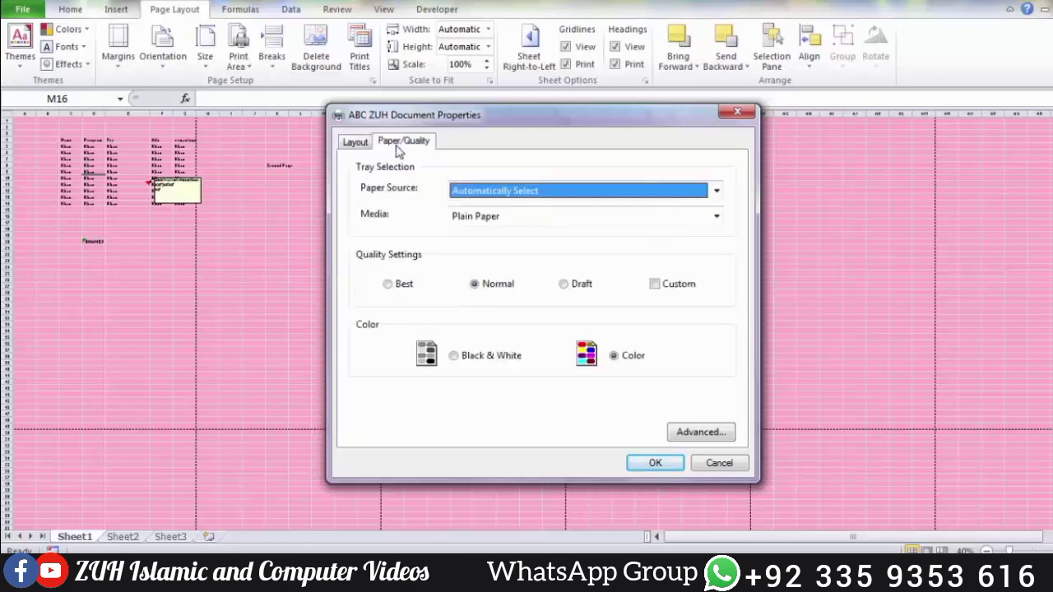
{"action": "left_click", "coordinate": [574, 293]}
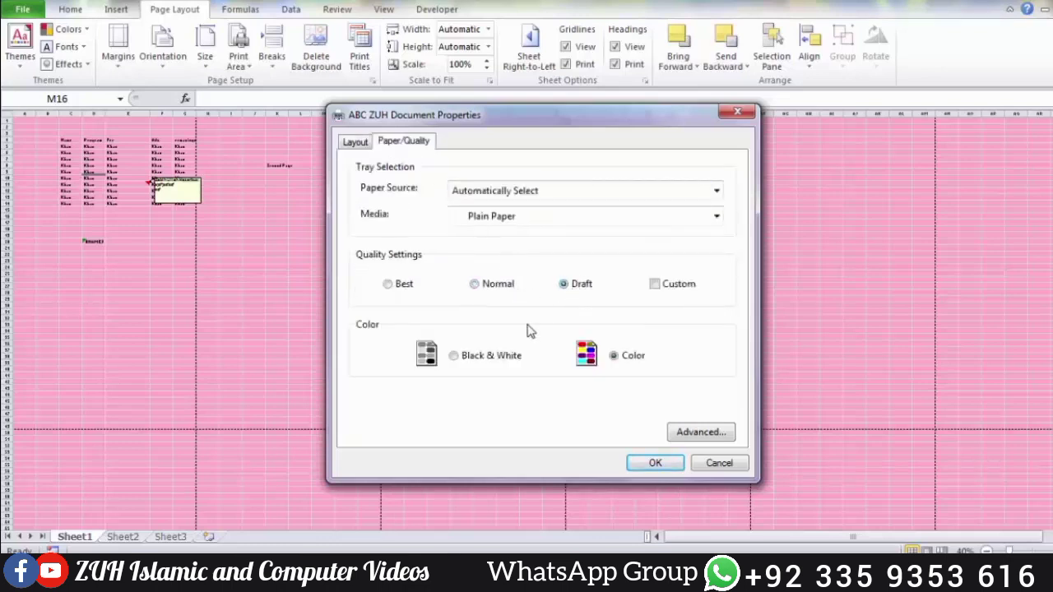
{"action": "left_click", "coordinate": [479, 357]}
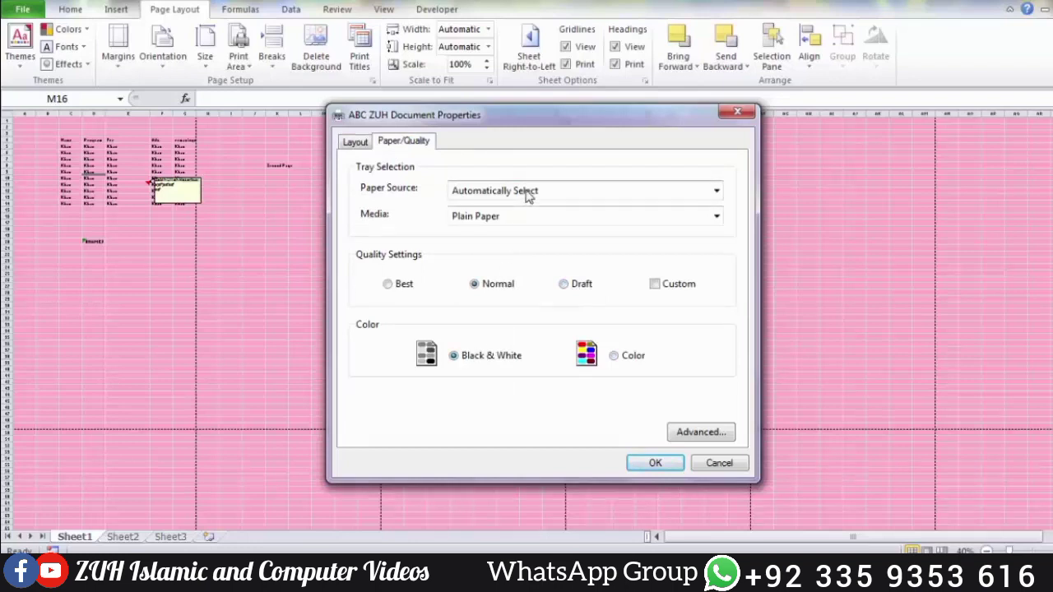
{"action": "left_click", "coordinate": [518, 216]}
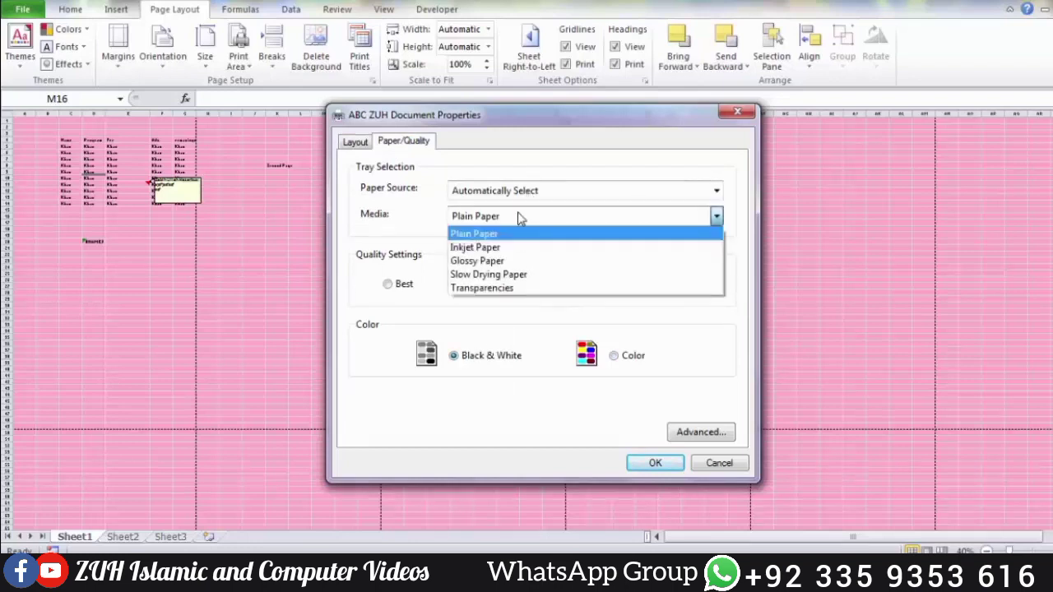
{"action": "left_click", "coordinate": [487, 248]}
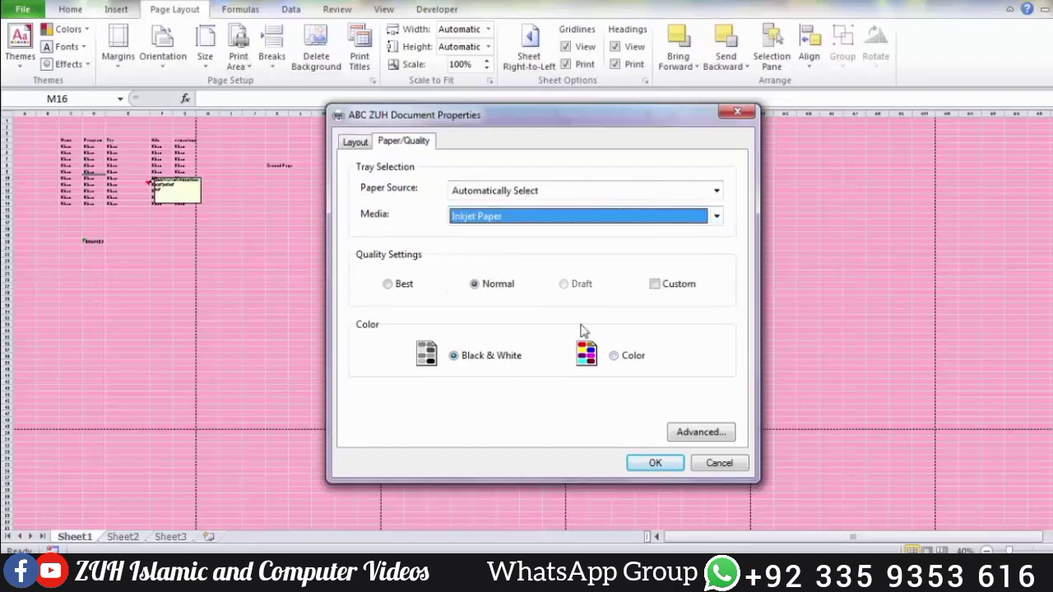
Inspect the printer's advanced options, then cancel out of them and the document properties
{"action": "left_click", "coordinate": [687, 436]}
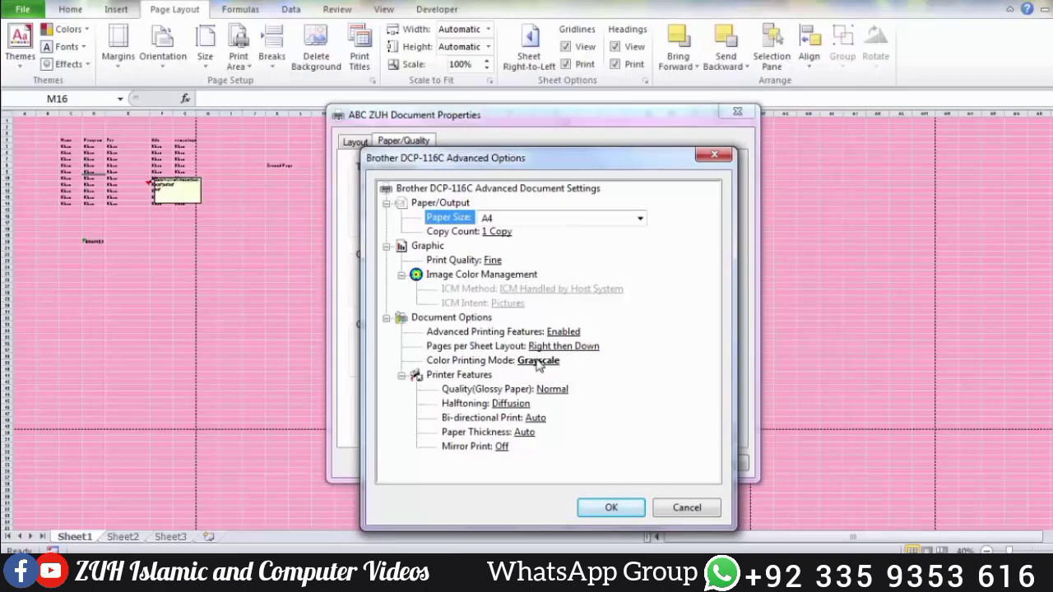
{"action": "left_click", "coordinate": [552, 390]}
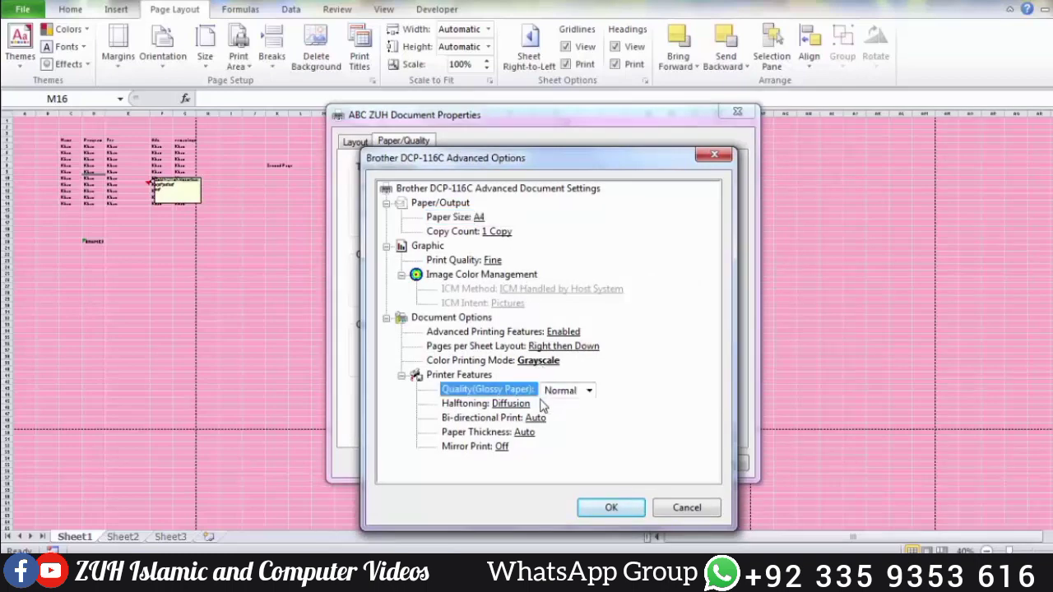
{"action": "left_click", "coordinate": [530, 405]}
{"action": "left_click", "coordinate": [540, 421]}
{"action": "left_click", "coordinate": [524, 434]}
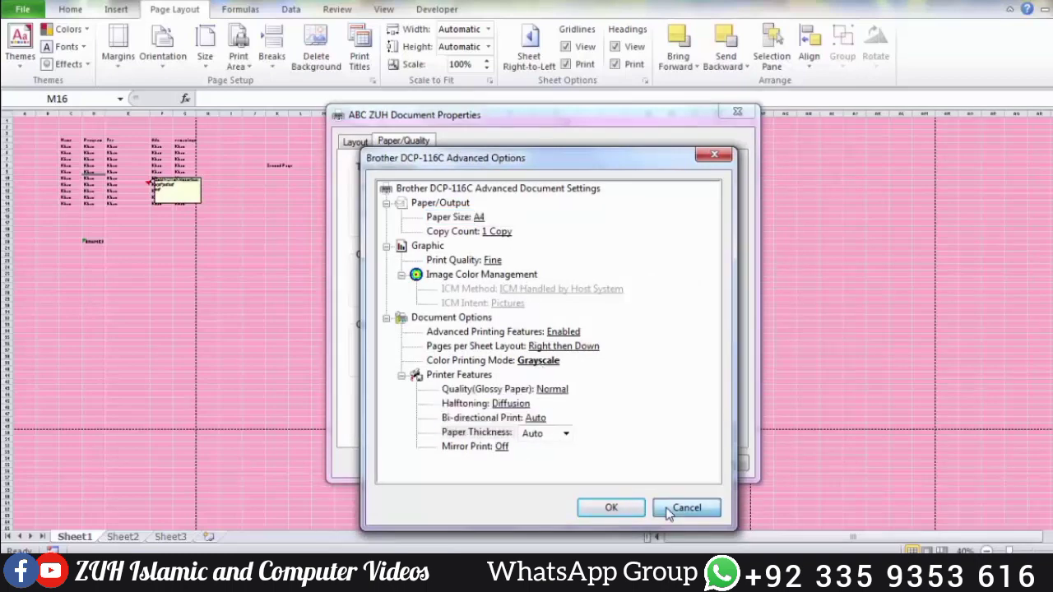
{"action": "left_click", "coordinate": [686, 507]}
{"action": "left_click", "coordinate": [707, 465]}
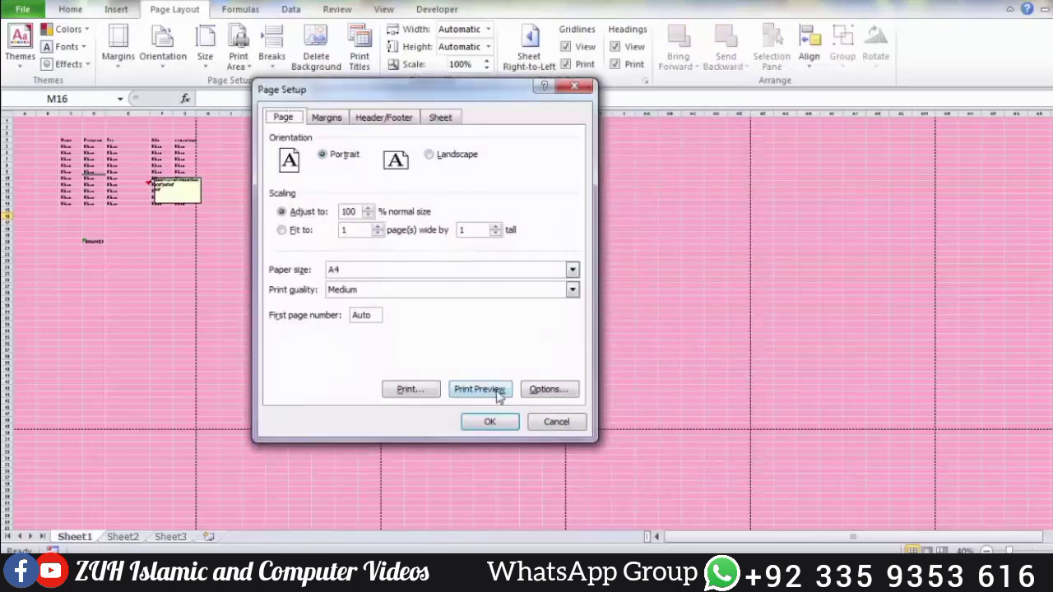
Close Page Setup and delete the Second Page text
{"action": "left_click", "coordinate": [553, 421]}
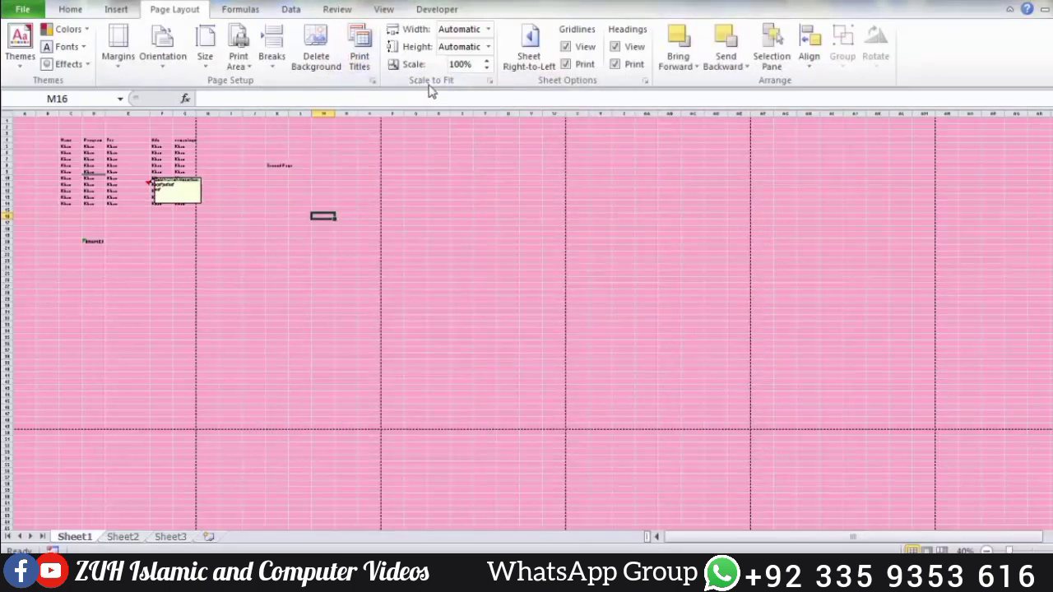
{"action": "left_click_drag", "start_coordinate": [325, 190], "coordinate": [246, 145]}
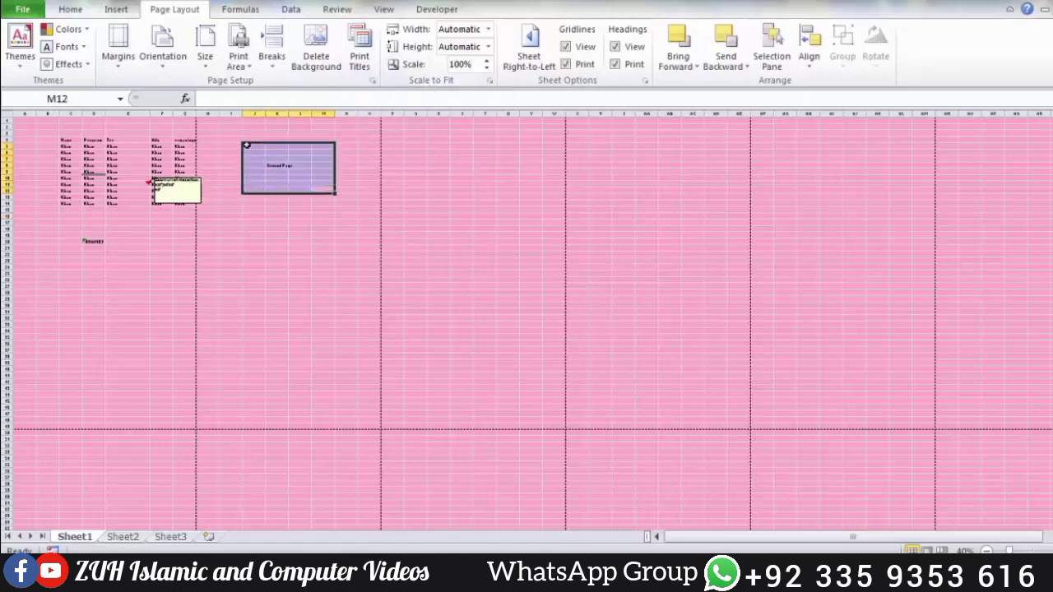
{"action": "key", "text": "Delete"}
Fill cells A1:J46 with 'Khan' using Ctrl+Enter
{"action": "left_click_drag", "start_coordinate": [19, 121], "coordinate": [246, 408]}
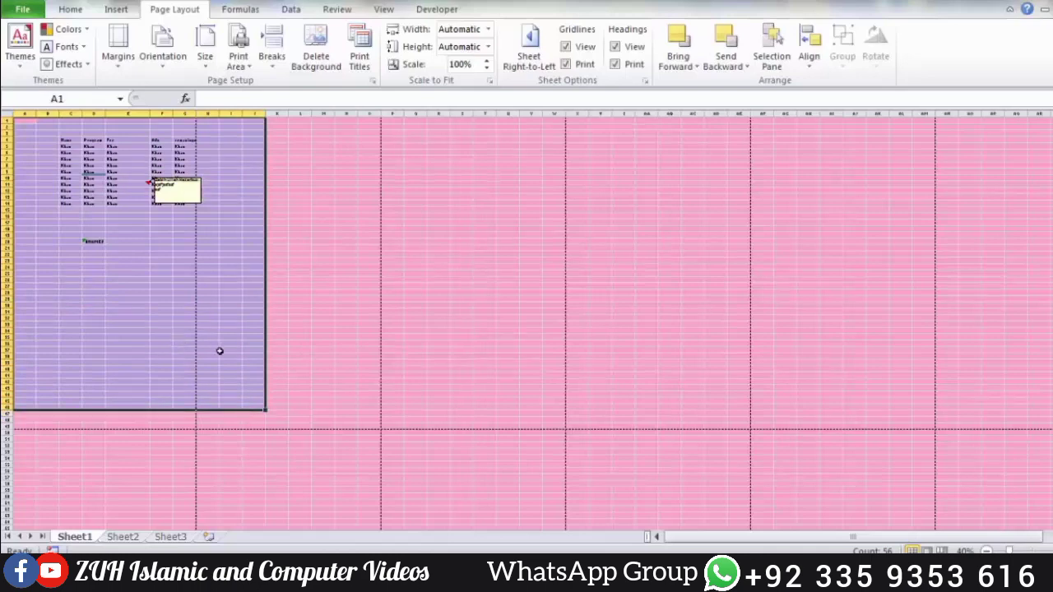
{"action": "type", "text": "Khan"}
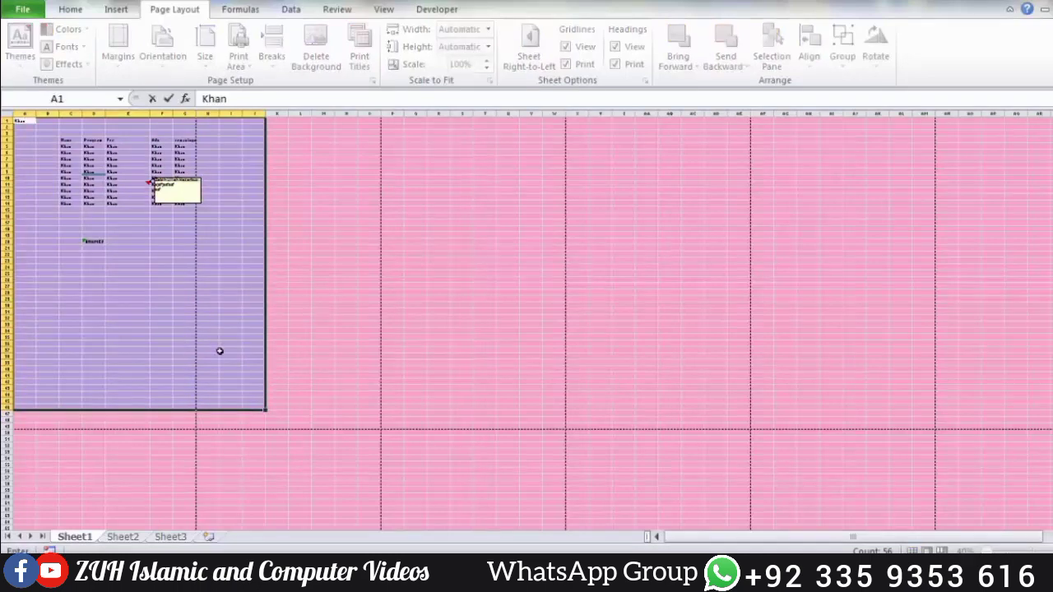
{"action": "key", "text": "ctrl+Return"}
{"action": "left_click", "coordinate": [169, 300]}
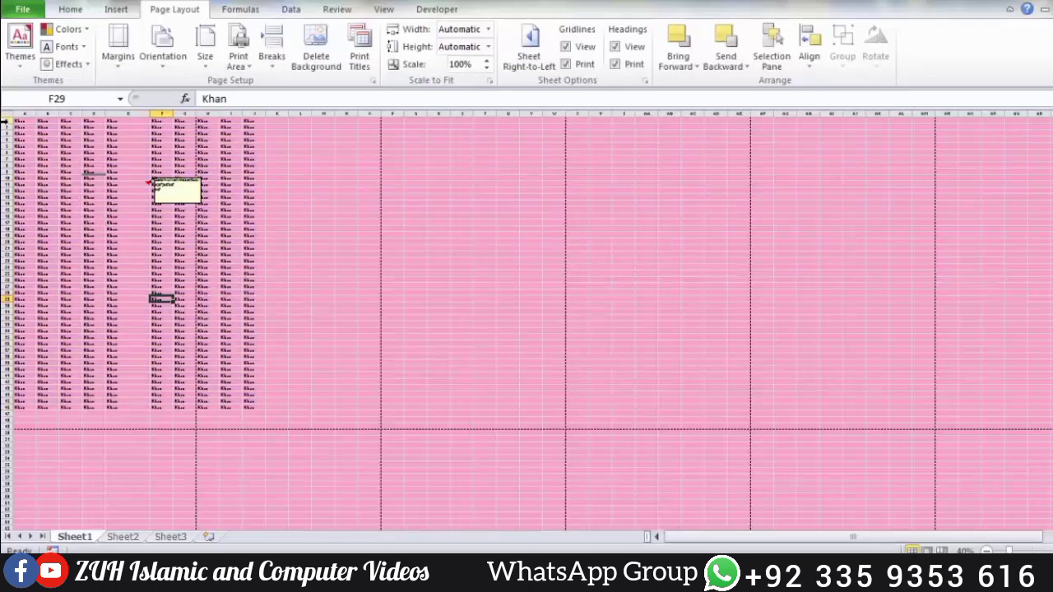
Select several blocks of Khan cells and narrow a column left of H
{"action": "left_click_drag", "start_coordinate": [4, 120], "coordinate": [7, 418]}
{"action": "left_click_drag", "start_coordinate": [41, 159], "coordinate": [78, 176]}
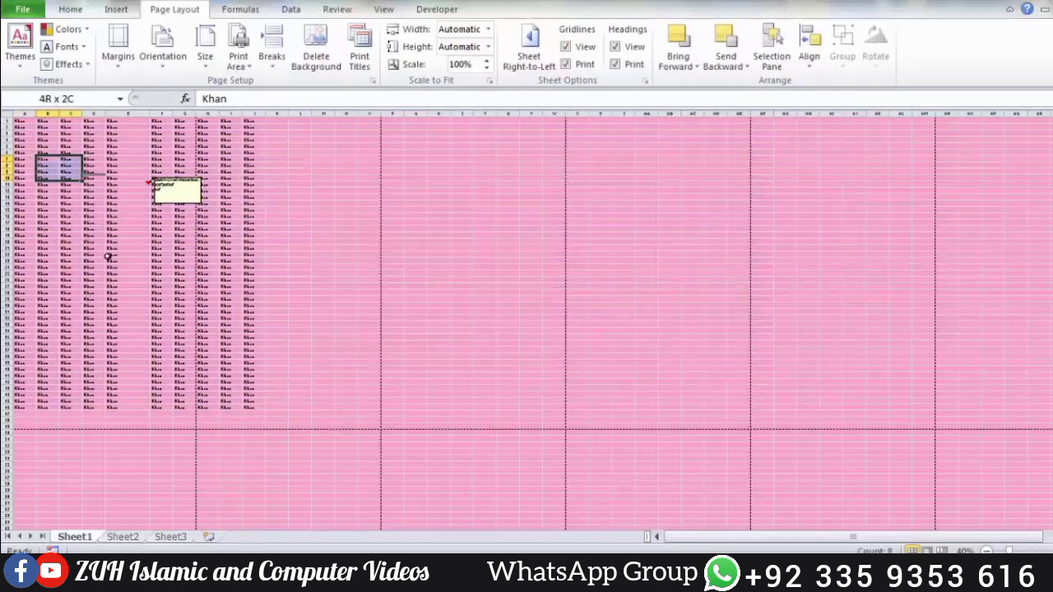
{"action": "left_click_drag", "start_coordinate": [108, 256], "coordinate": [209, 321]}
{"action": "left_click_drag", "start_coordinate": [205, 157], "coordinate": [313, 310]}
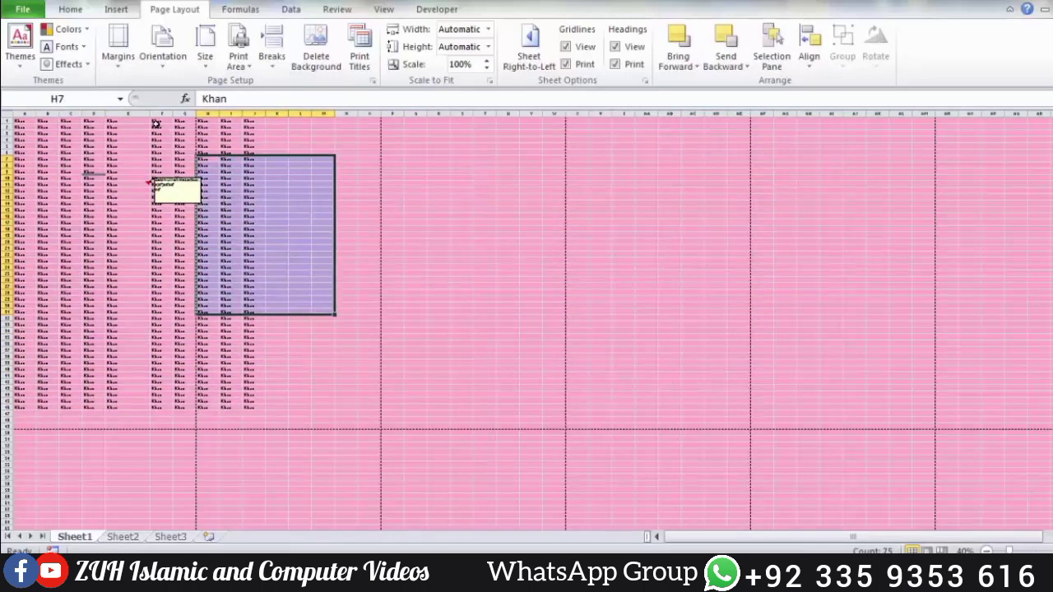
{"action": "left_click_drag", "start_coordinate": [149, 109], "coordinate": [120, 110]}
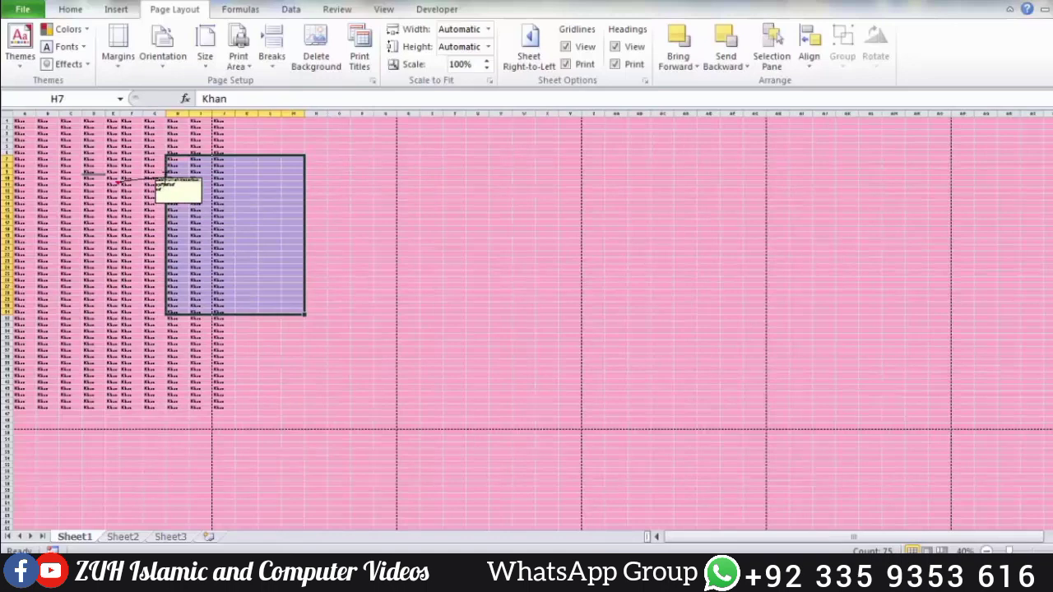
Deselect the comment box, select D13, and check the print preview
{"action": "left_click", "coordinate": [163, 179]}
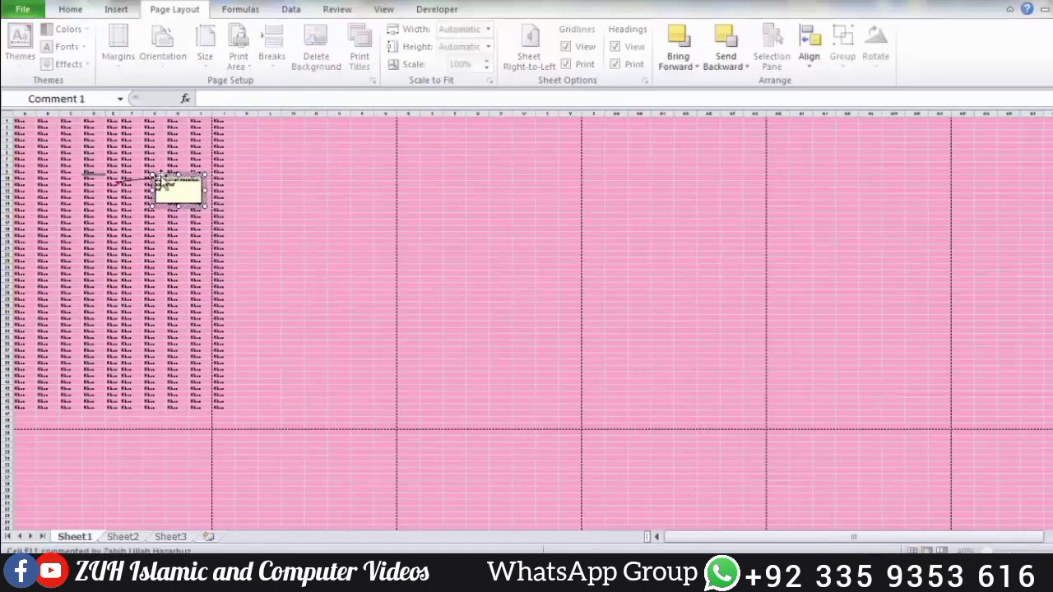
{"action": "key", "text": "Escape"}
{"action": "left_click", "coordinate": [97, 197]}
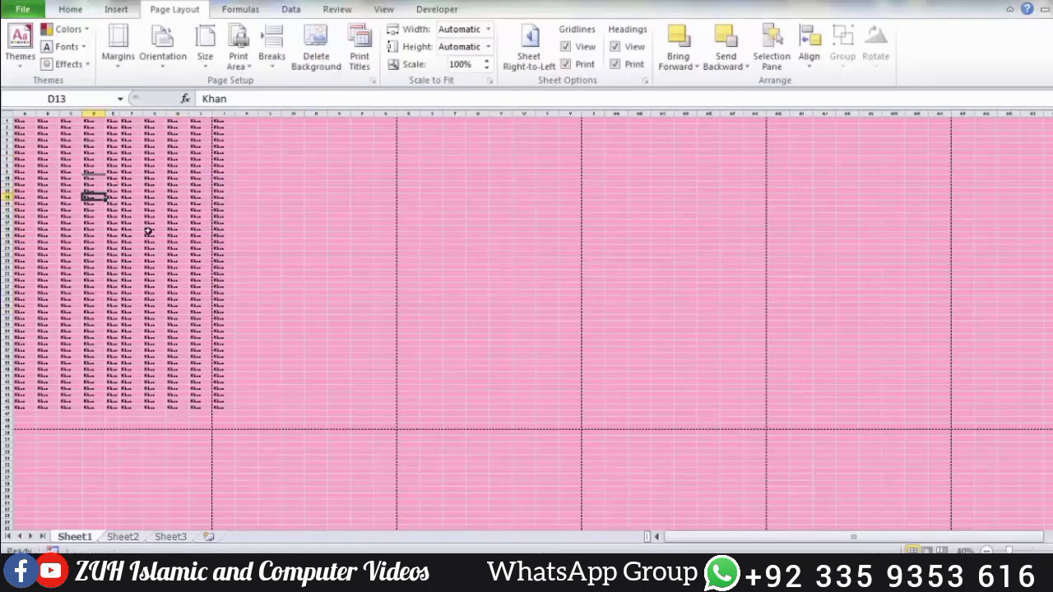
{"action": "key", "text": "ctrl+p"}
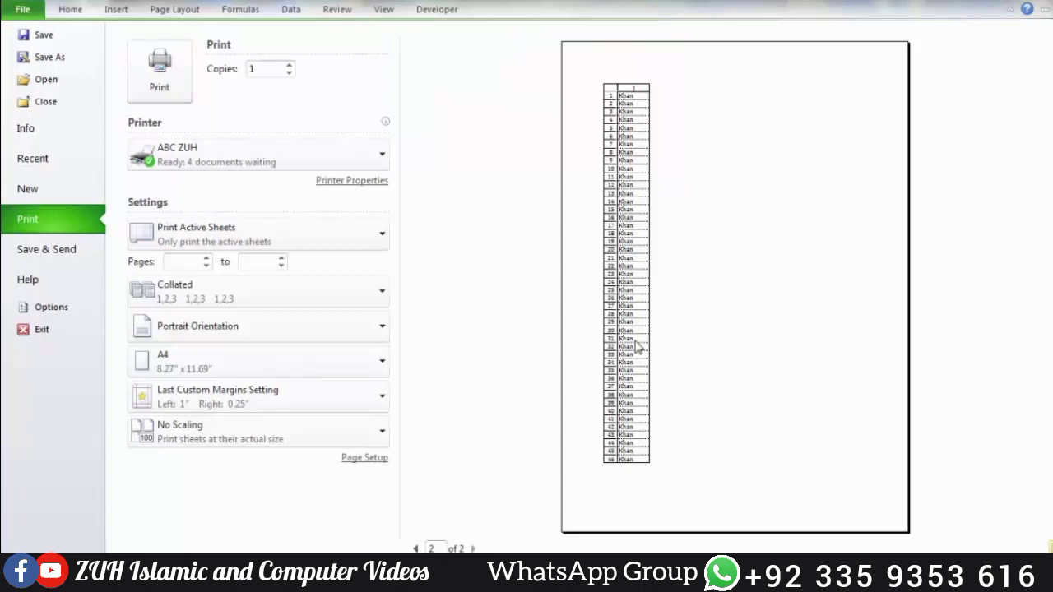
{"action": "key", "text": "Escape"}
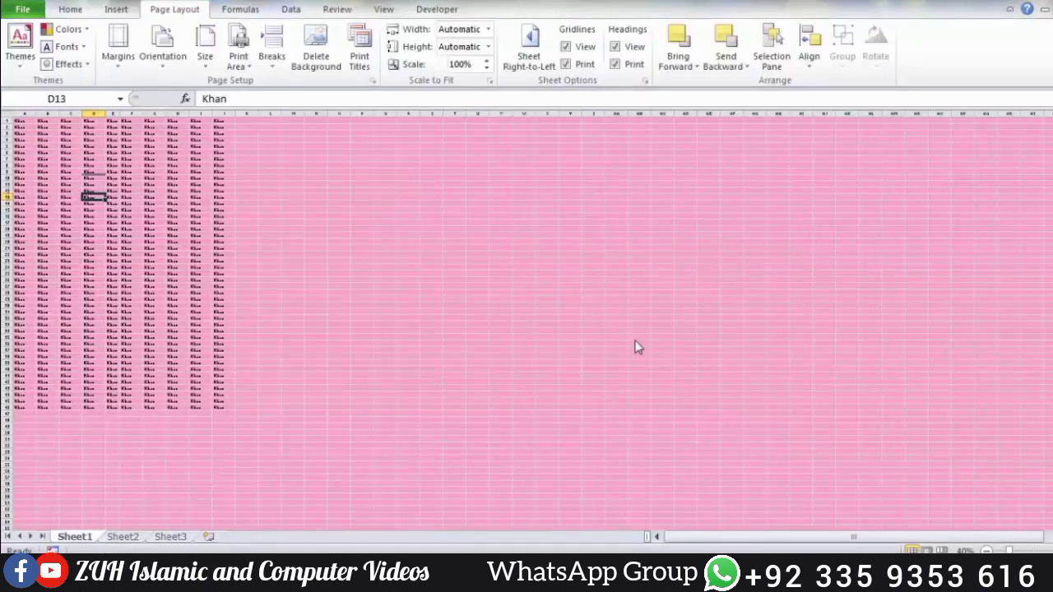
Set Page Layout's Scale to Fit Width to 1 page, scaling the sheet to 91%
{"action": "left_click", "coordinate": [339, 215]}
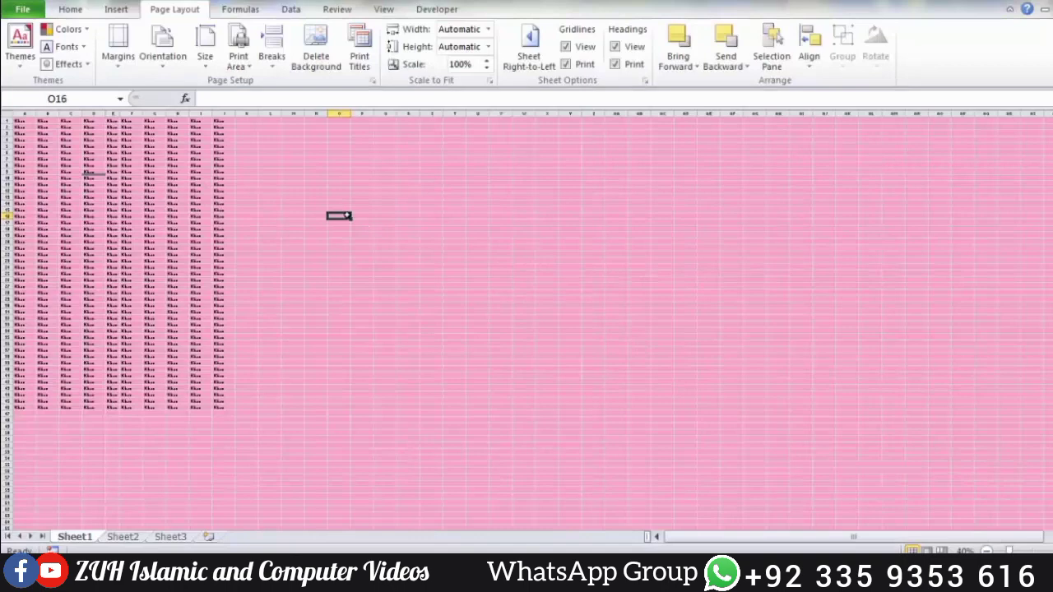
{"action": "left_click_drag", "start_coordinate": [224, 121], "coordinate": [226, 407]}
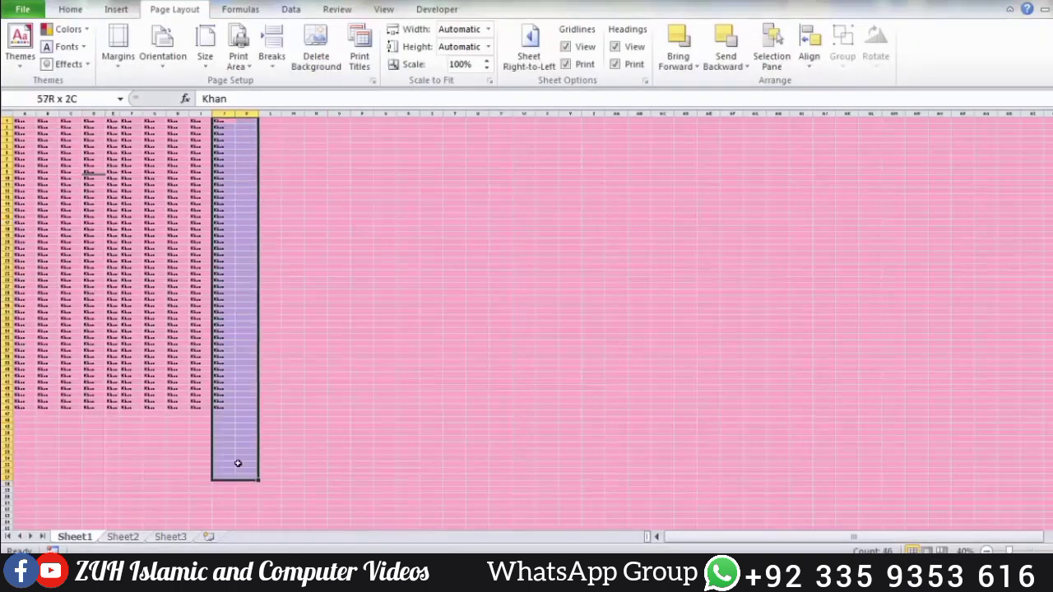
{"action": "left_click", "coordinate": [296, 310]}
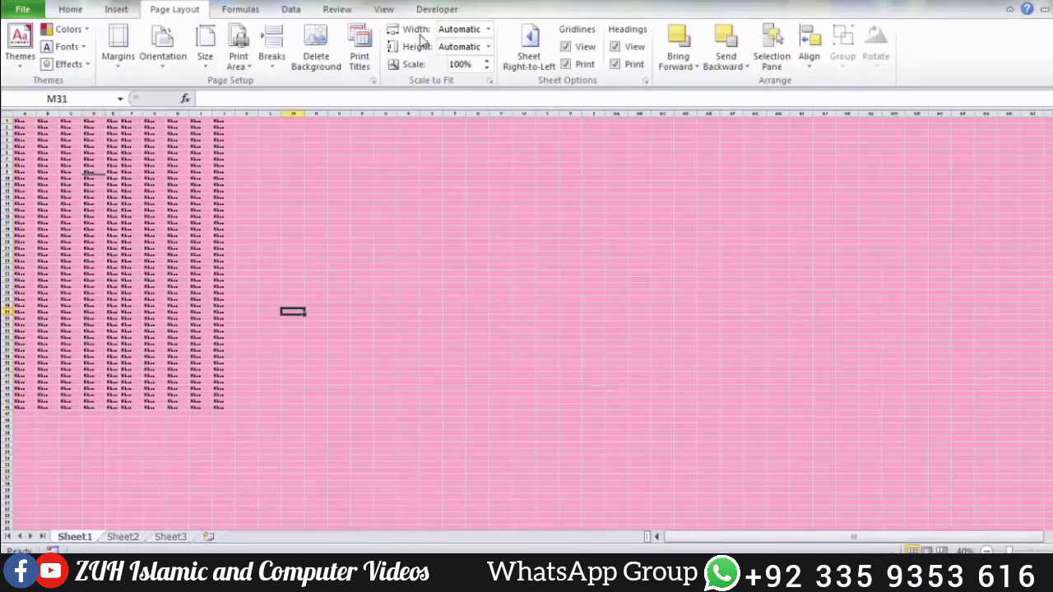
{"action": "left_click", "coordinate": [488, 30]}
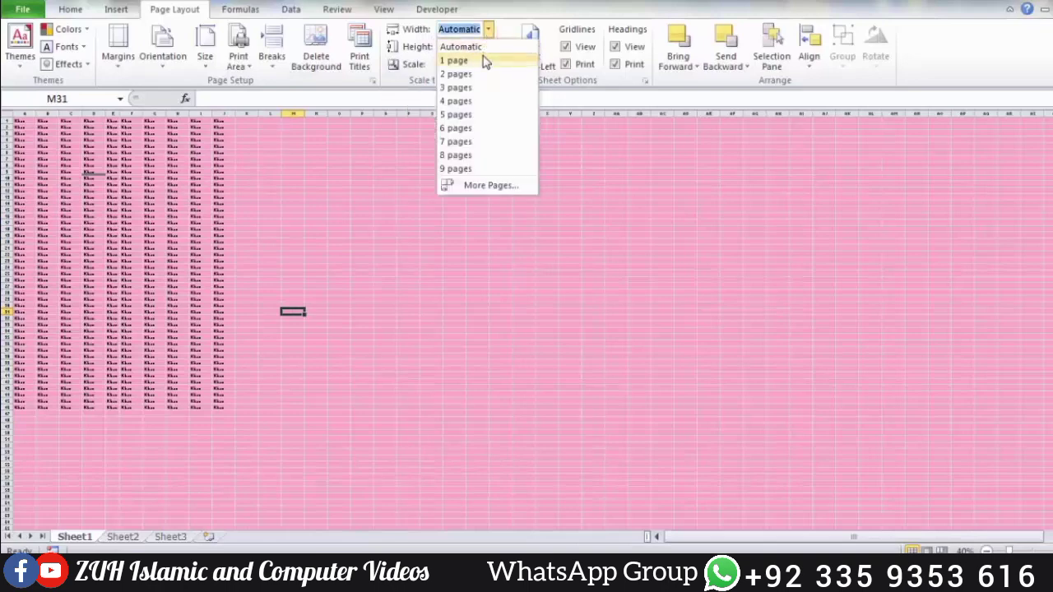
{"action": "left_click", "coordinate": [484, 59]}
Check in print preview that all Khan columns fit one page wide
{"action": "left_click", "coordinate": [321, 273]}
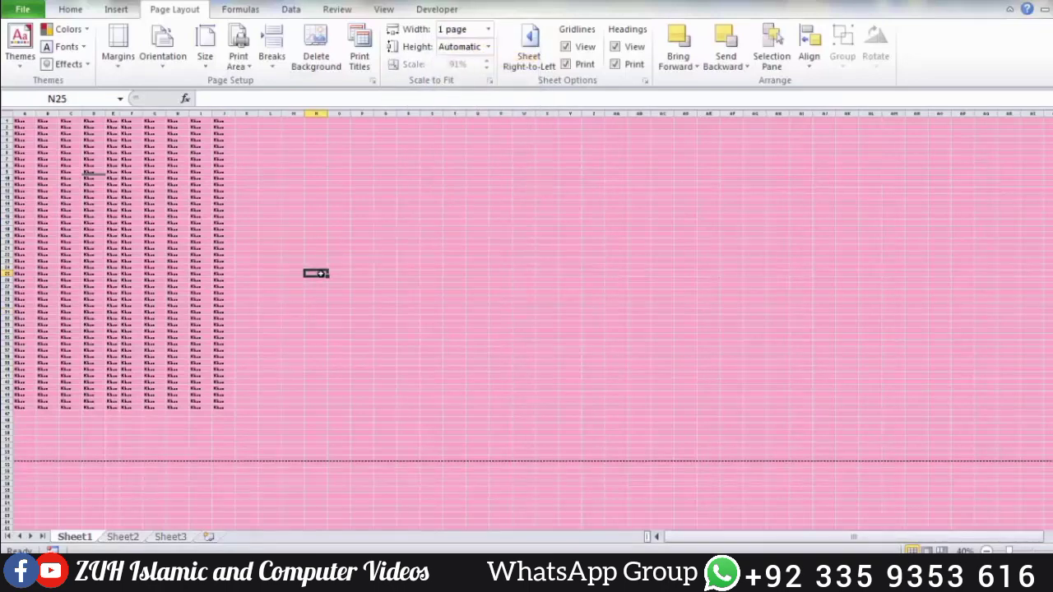
{"action": "key", "text": "ctrl+p"}
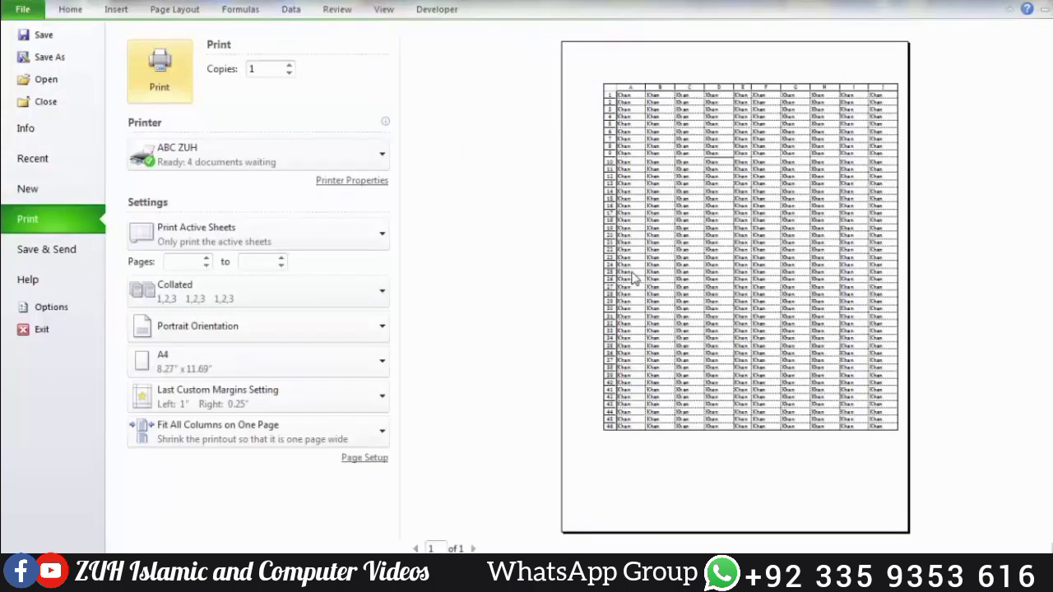
{"action": "key", "text": "Escape"}
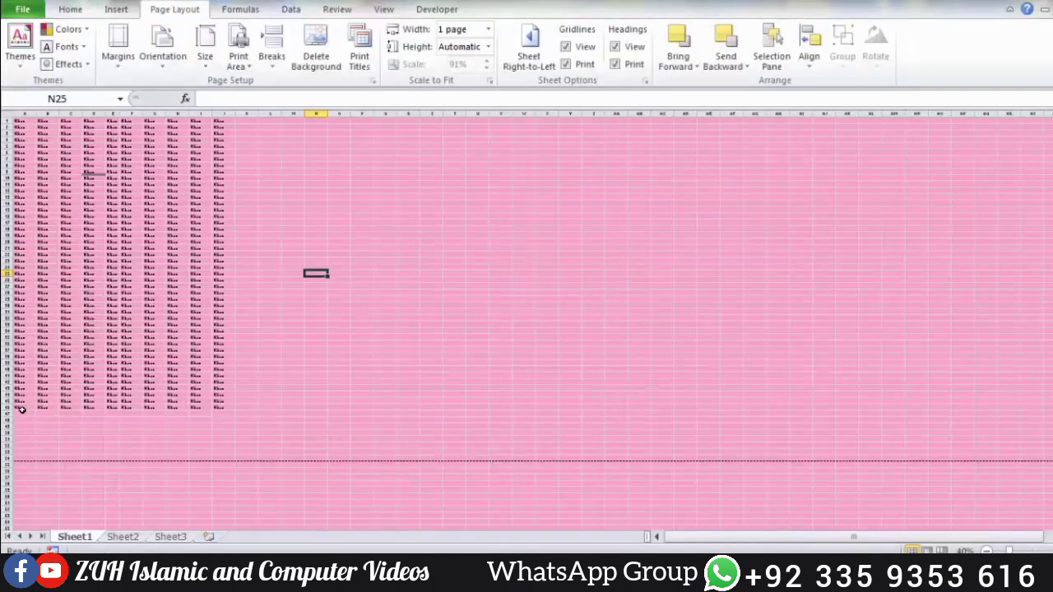
Fill row 46's Khan values further down with the fill handle
{"action": "left_click_drag", "start_coordinate": [21, 409], "coordinate": [233, 410]}
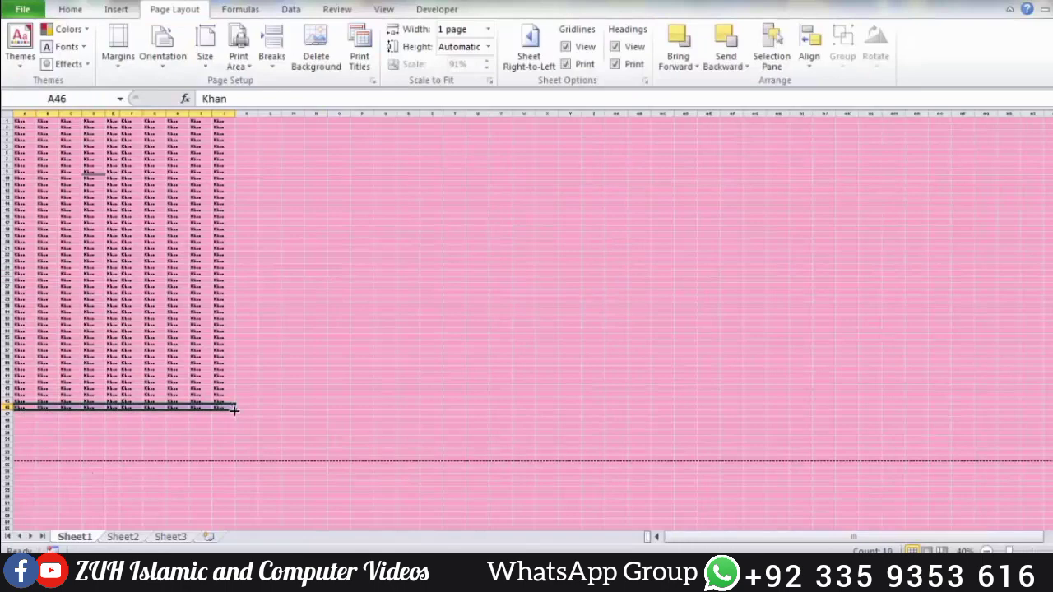
{"action": "left_click_drag", "start_coordinate": [233, 410], "coordinate": [234, 510]}
{"action": "left_click", "coordinate": [293, 311]}
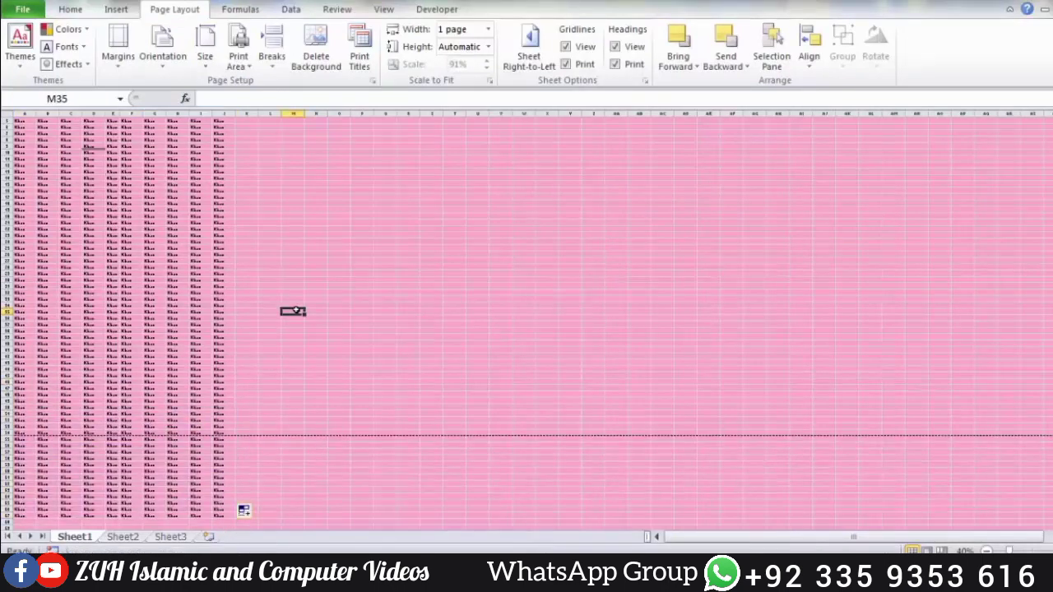
Review the print preview, which now spills onto a second page
{"action": "key", "text": "ctrl+p"}
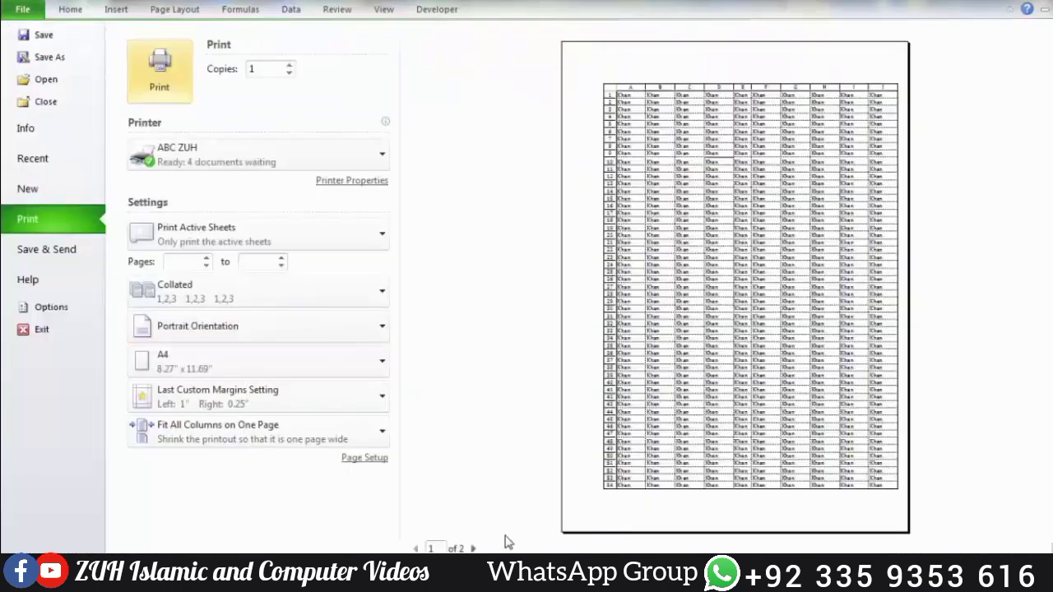
{"action": "left_click", "coordinate": [474, 548]}
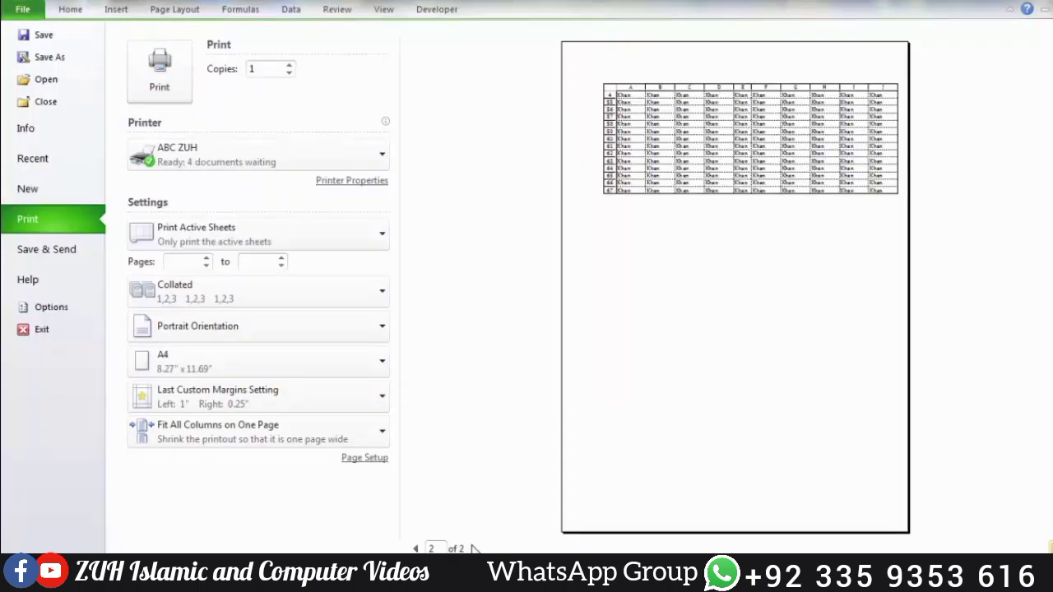
{"action": "key", "text": "Escape"}
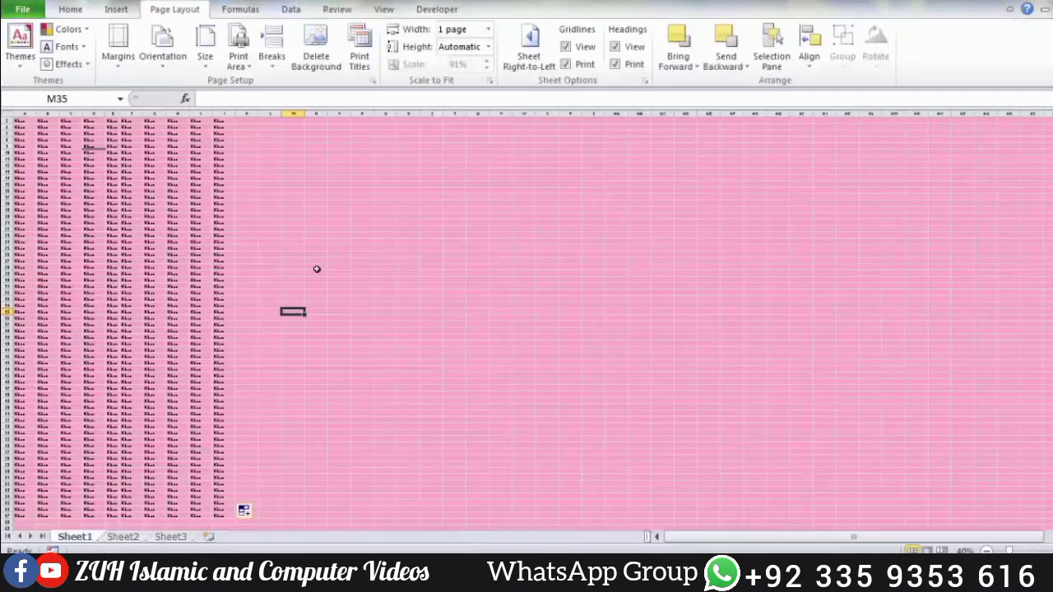
Set Scale to Fit Height to 1 page (73%) and preview the sheet as 1 of 1 page
{"action": "left_click", "coordinate": [179, 247]}
{"action": "left_click_drag", "start_coordinate": [57, 129], "coordinate": [215, 500]}
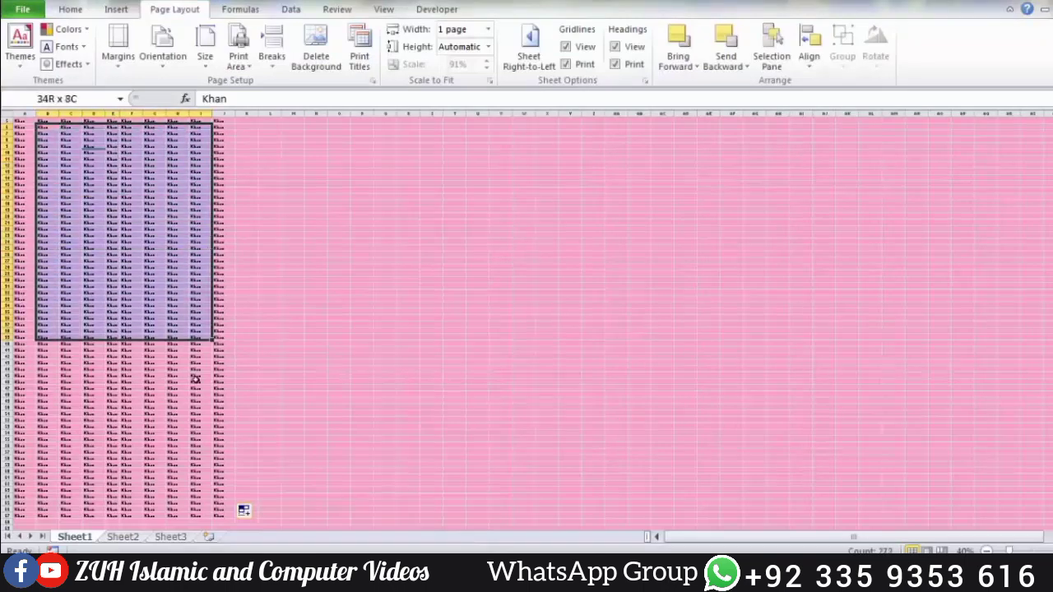
{"action": "left_click", "coordinate": [176, 305]}
{"action": "left_click", "coordinate": [489, 47]}
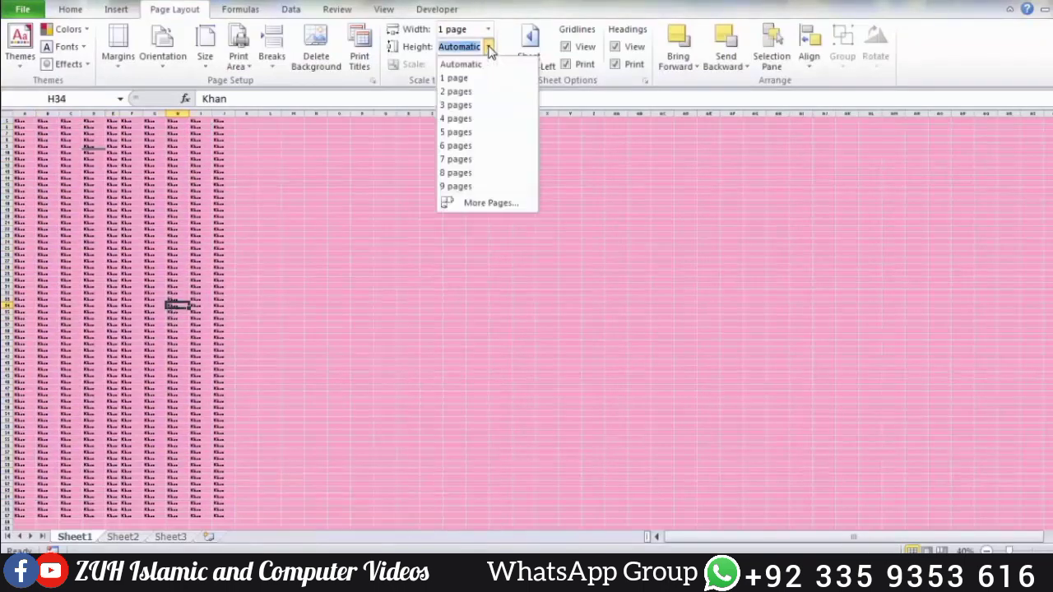
{"action": "left_click", "coordinate": [472, 78]}
{"action": "left_click", "coordinate": [347, 265]}
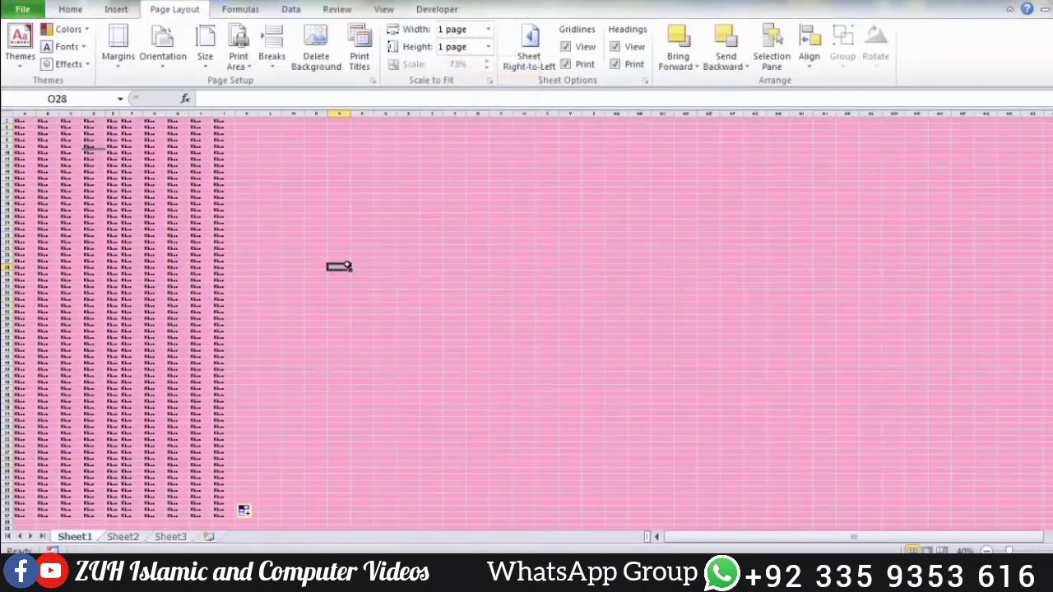
{"action": "key", "text": "ctrl+p"}
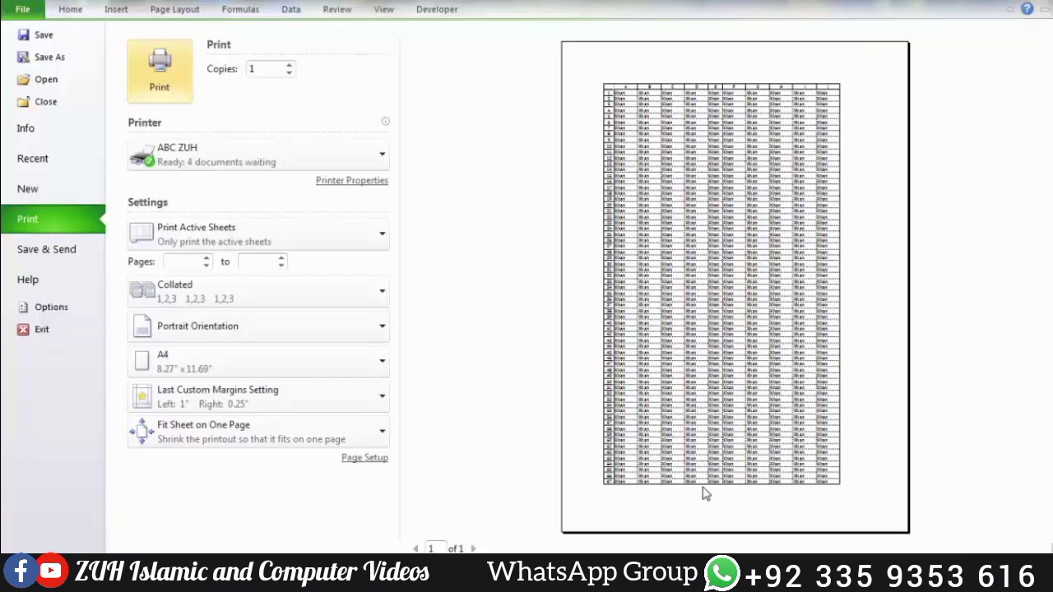
Set the page width back to Automatic, keeping height at 1 page, and preview the printout
{"action": "key", "text": "Escape"}
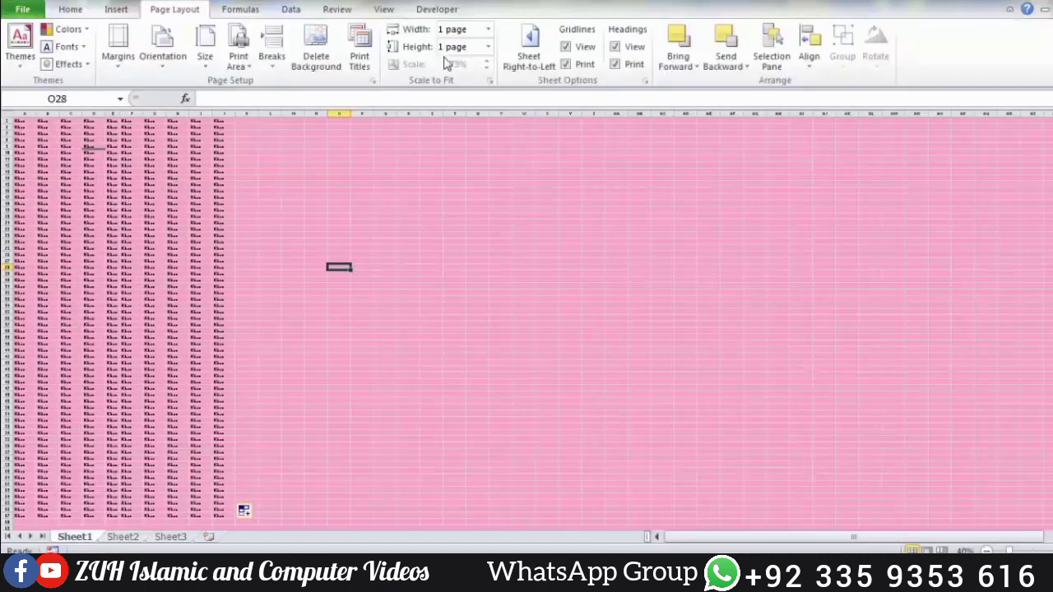
{"action": "left_click", "coordinate": [489, 31]}
{"action": "left_click", "coordinate": [465, 47]}
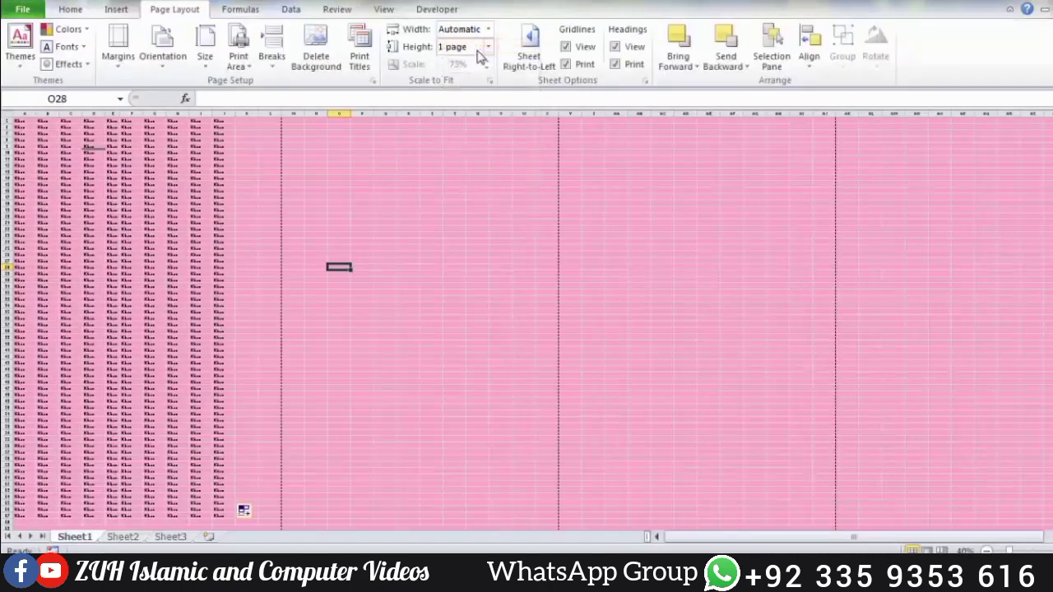
{"action": "key", "text": "ctrl+p"}
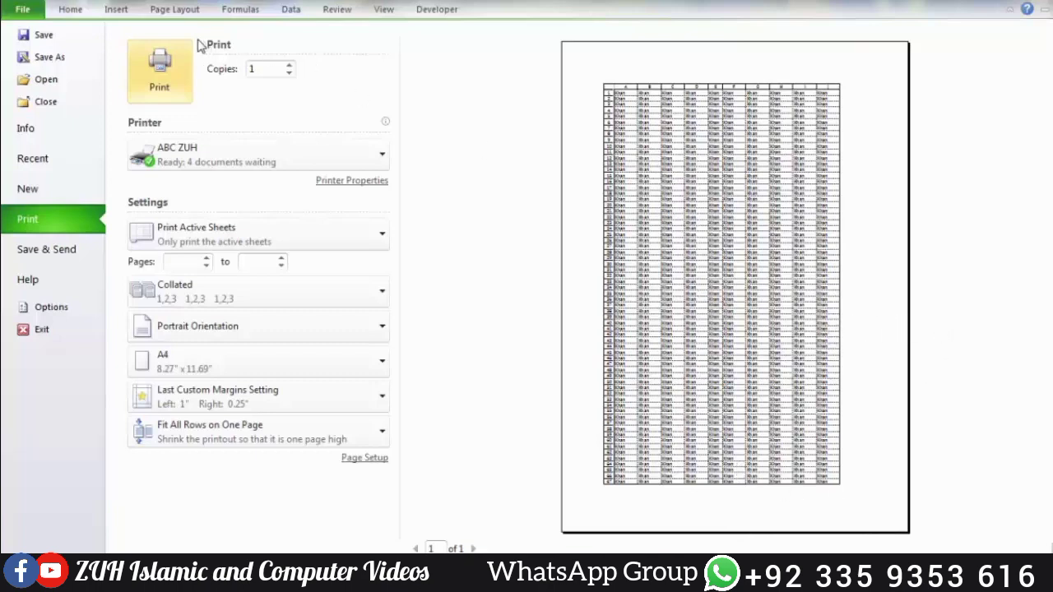
Fill the Khan entries from column J across through column U
{"action": "left_click", "coordinate": [117, 9]}
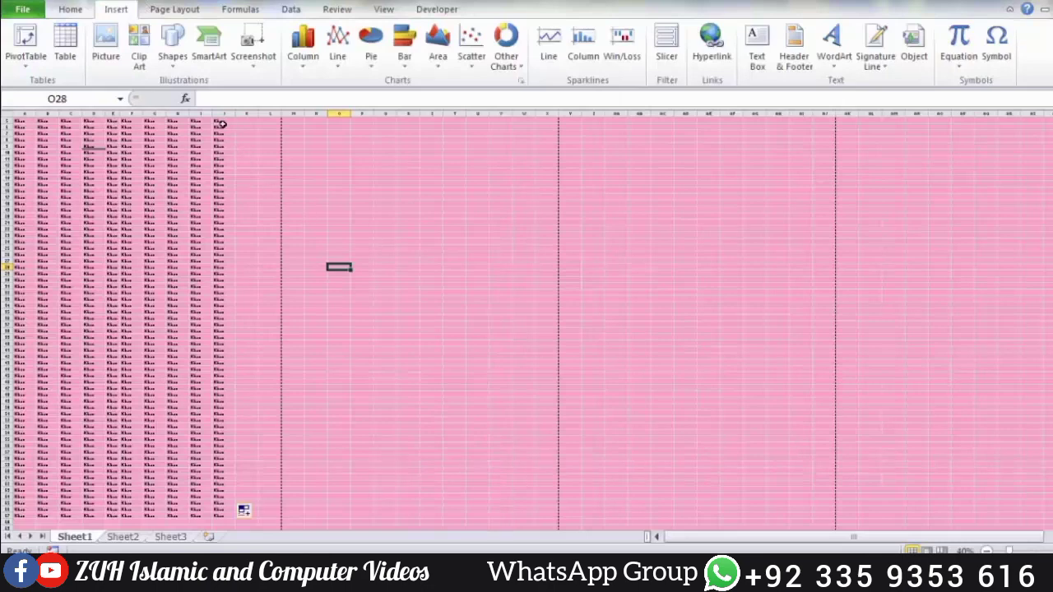
{"action": "mouse_move", "coordinate": [222, 123]}
{"action": "left_mouse_down"}
{"action": "mouse_move", "coordinate": [235, 511]}
{"action": "mouse_move", "coordinate": [487, 511]}
{"action": "left_mouse_up"}
{"action": "left_click", "coordinate": [184, 254]}
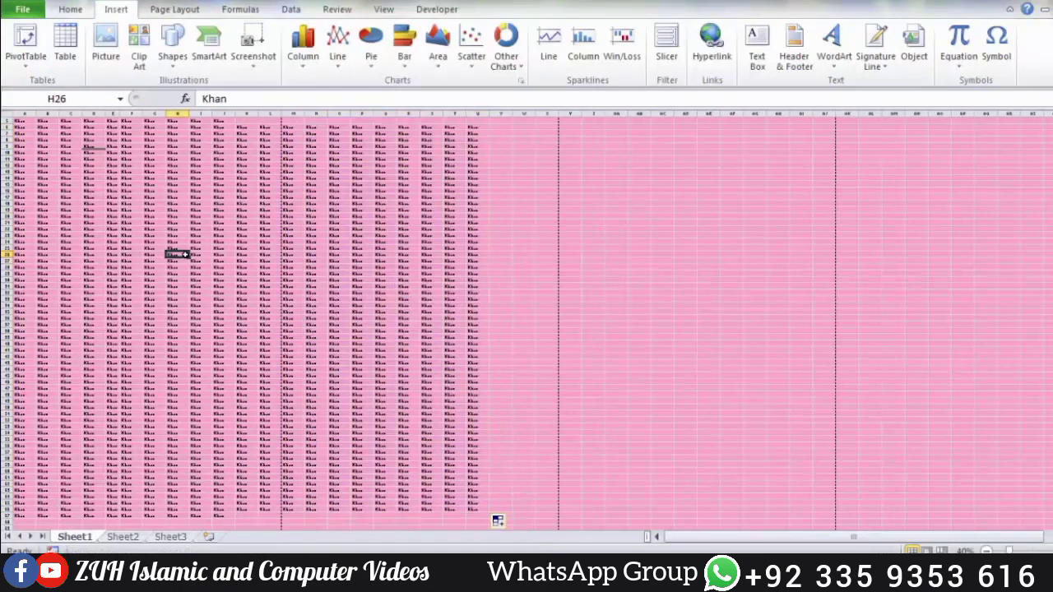
{"action": "left_click", "coordinate": [140, 209]}
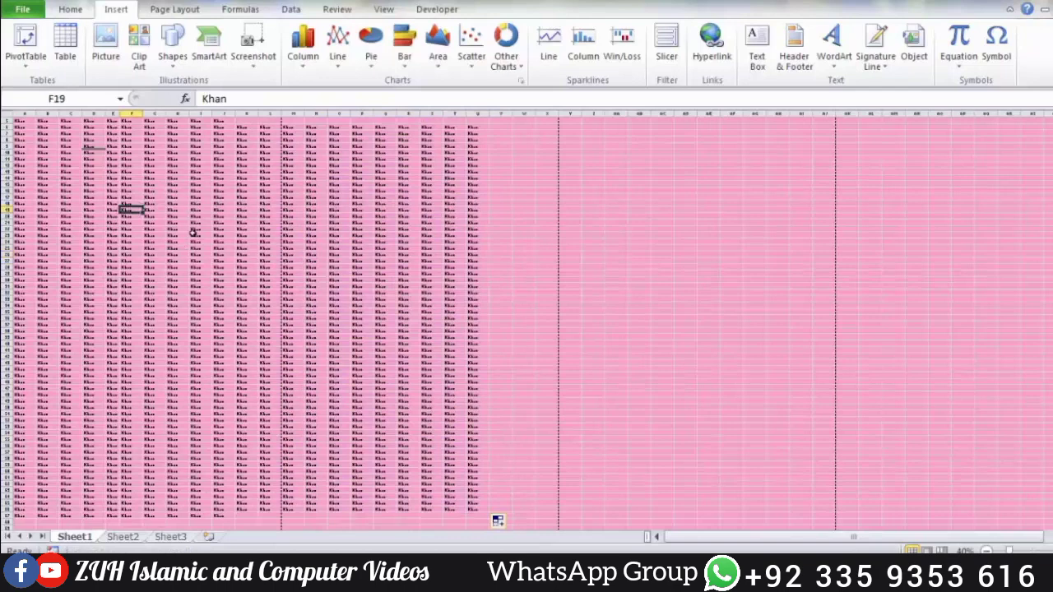
Preview the wider printout, paging through both of its pages
{"action": "key", "text": "ctrl+p"}
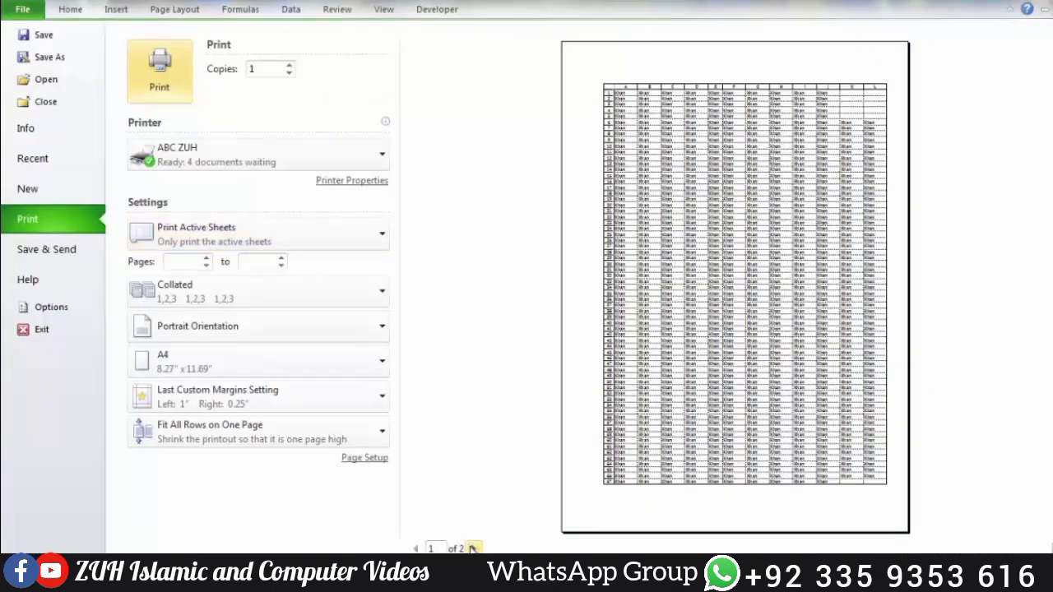
{"action": "left_click", "coordinate": [472, 548]}
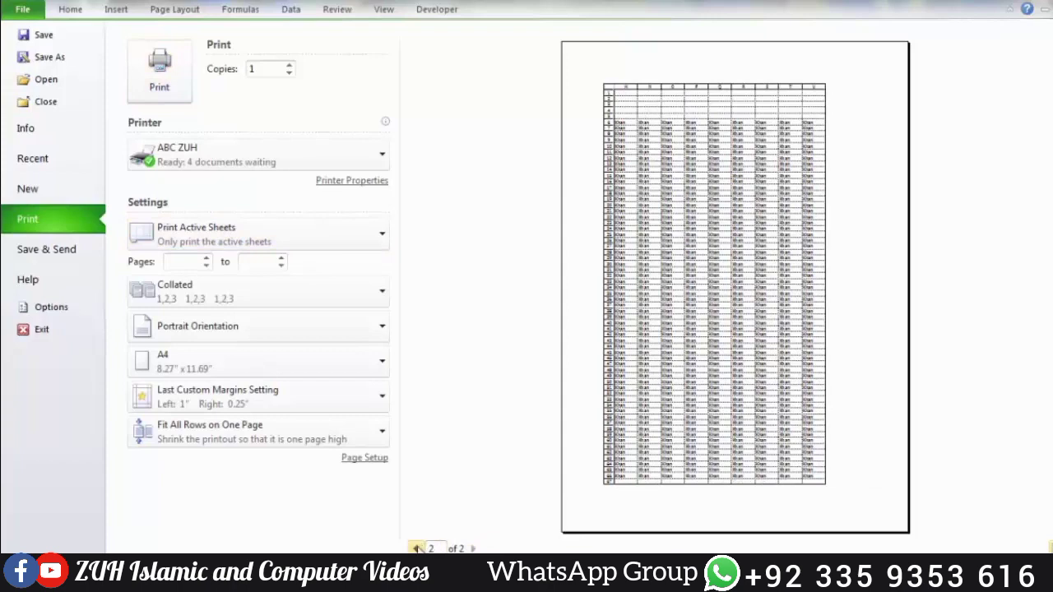
{"action": "left_click", "coordinate": [415, 547]}
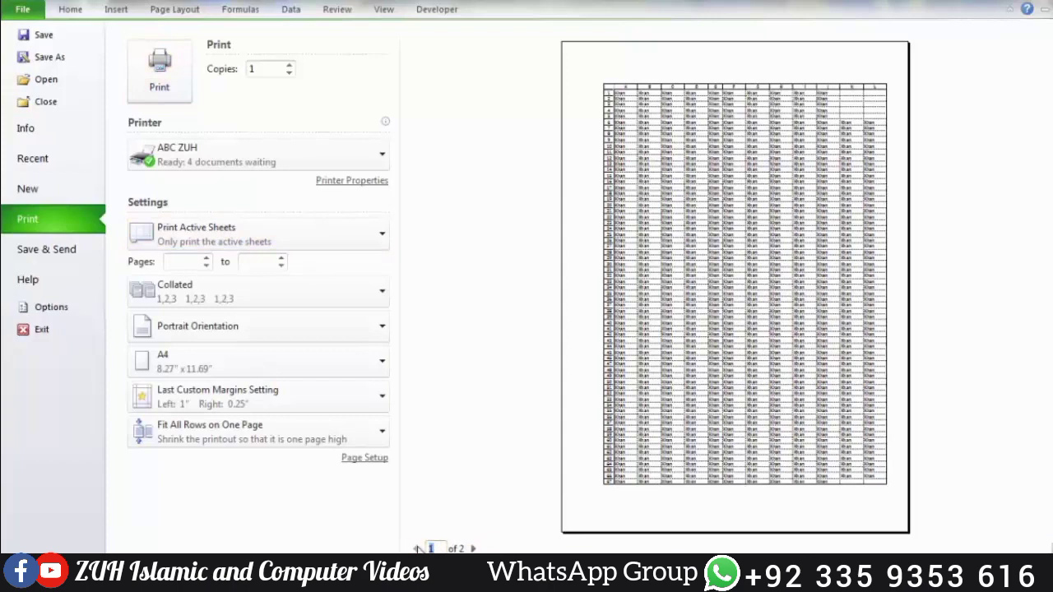
Fit the printout to 1 page wide and preview it
{"action": "left_click", "coordinate": [174, 10]}
{"action": "left_click", "coordinate": [489, 30]}
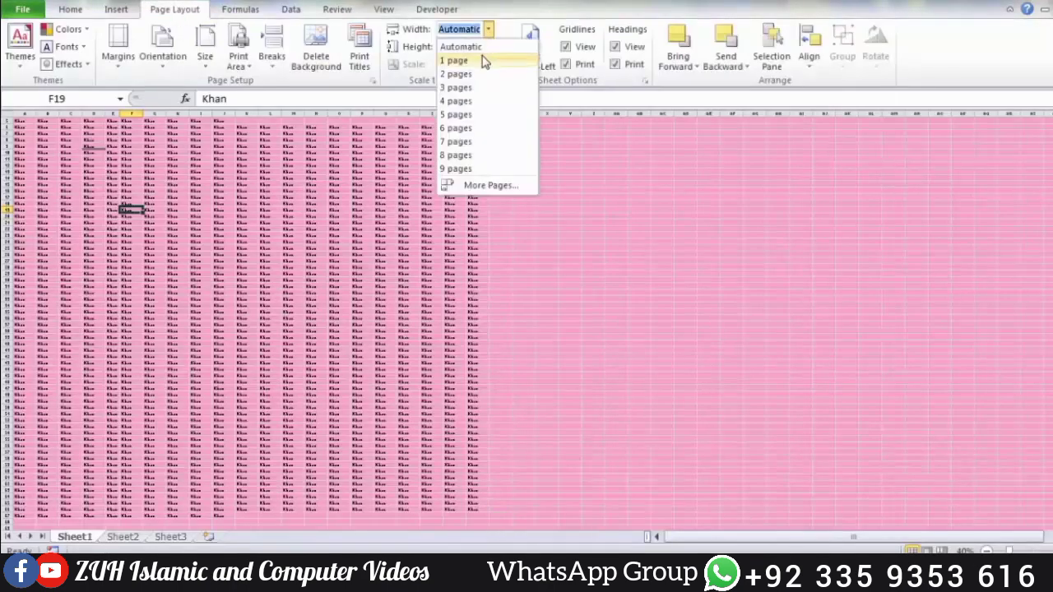
{"action": "left_click", "coordinate": [484, 61]}
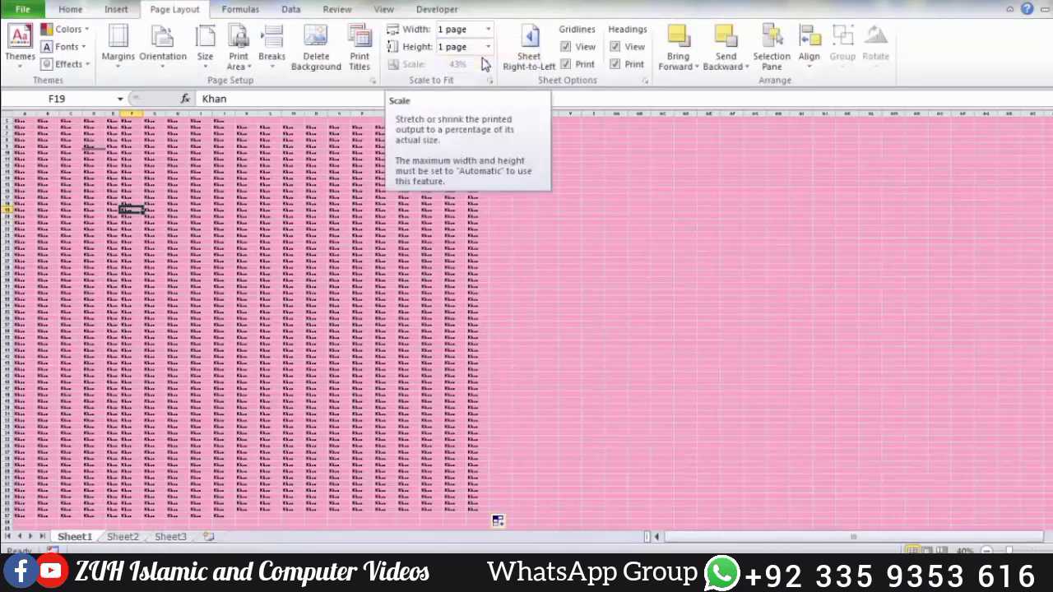
{"action": "left_click", "coordinate": [404, 191]}
{"action": "key", "text": "ctrl+p"}
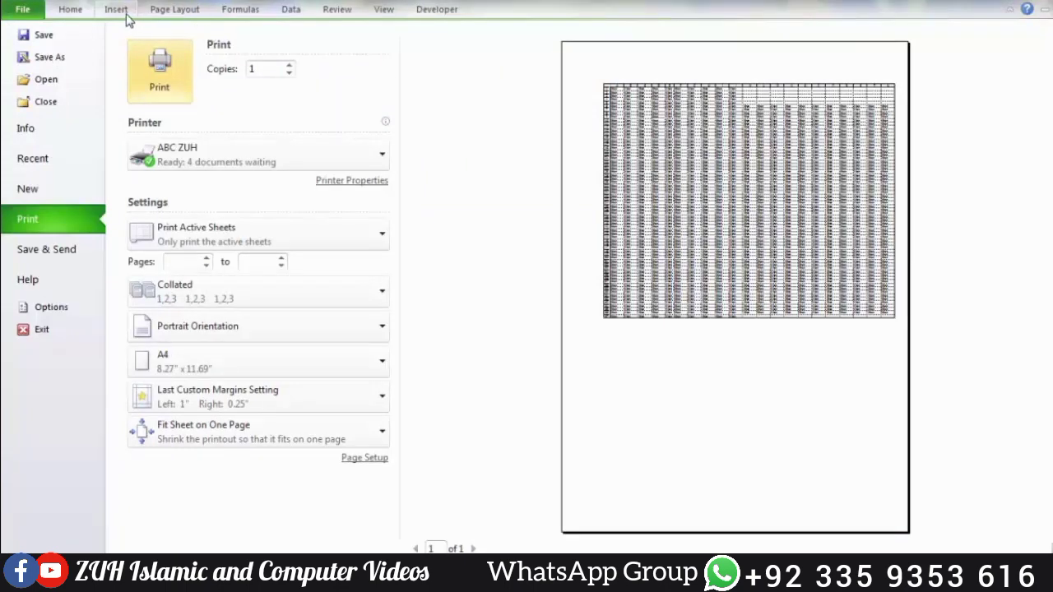
Set both height and width back to Automatic, leaving 43% scale, and preview the result
{"action": "left_click", "coordinate": [161, 11]}
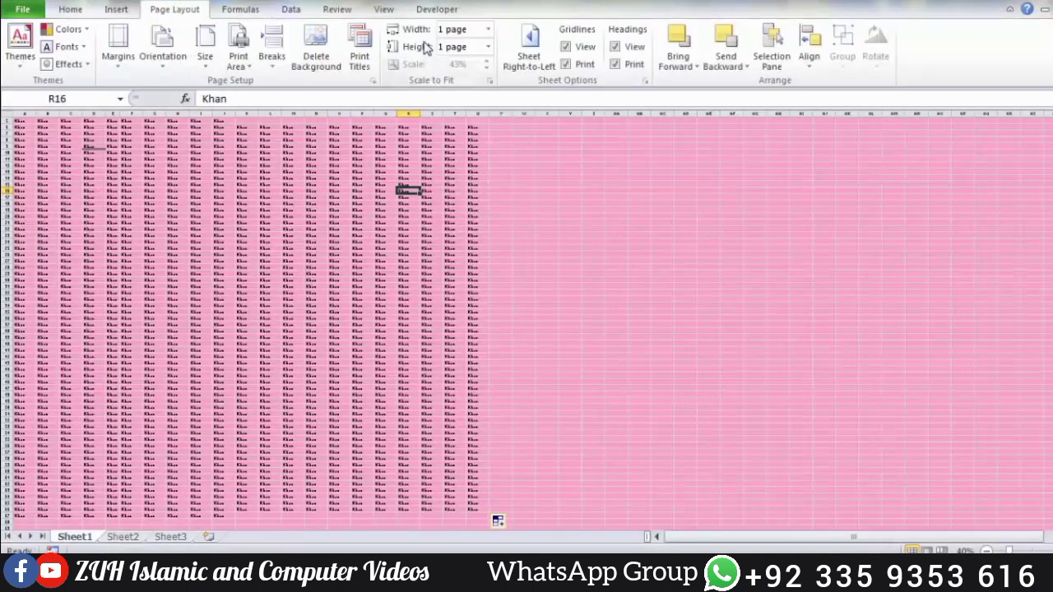
{"action": "left_click", "coordinate": [487, 47]}
{"action": "left_click", "coordinate": [460, 64]}
{"action": "left_click", "coordinate": [488, 28]}
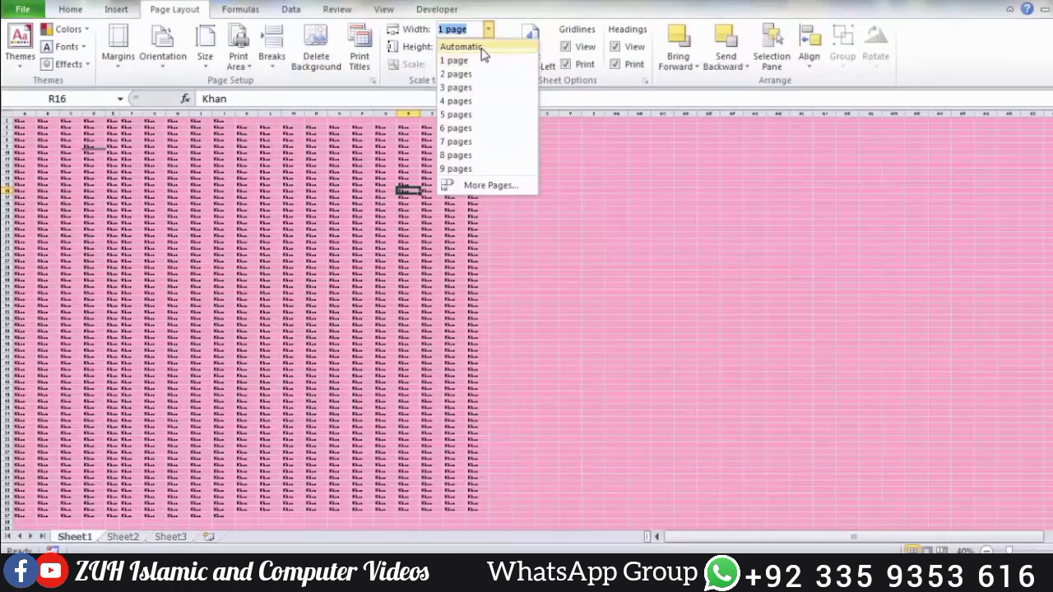
{"action": "left_click", "coordinate": [460, 46]}
{"action": "left_click", "coordinate": [426, 220]}
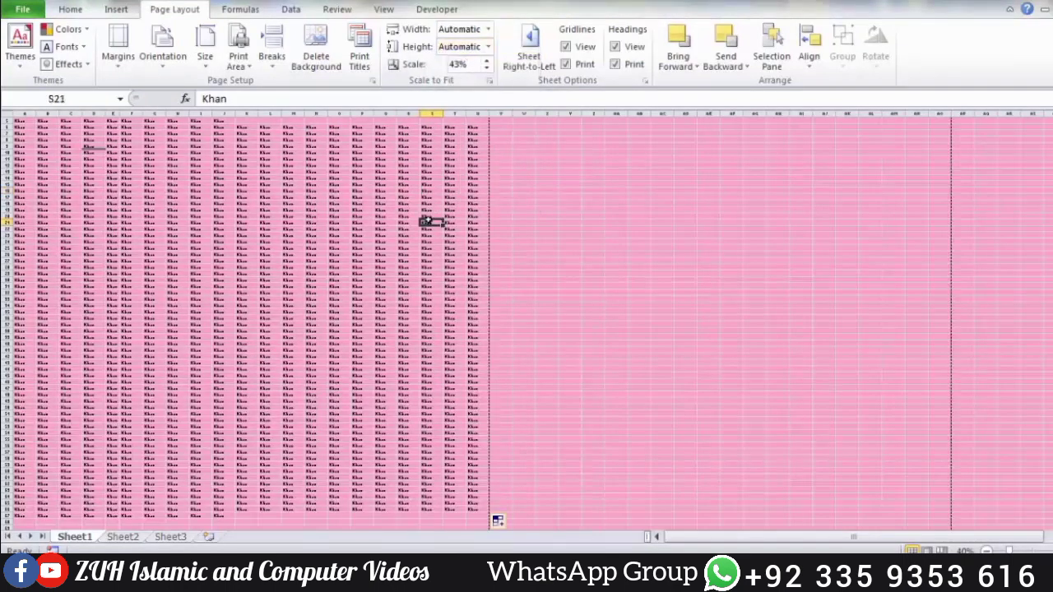
{"action": "key", "text": "ctrl+p"}
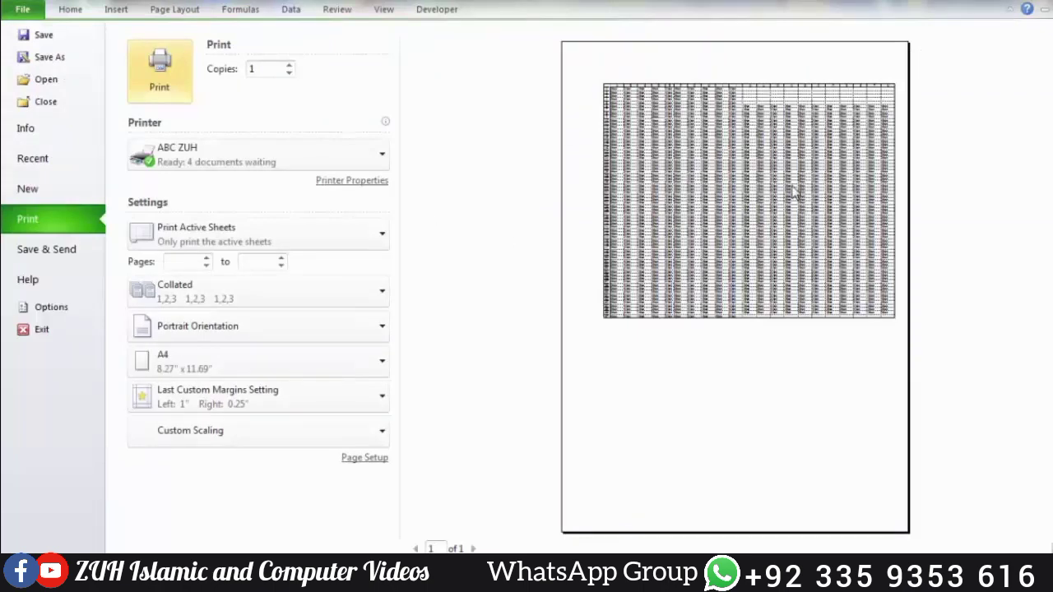
{"action": "key", "text": "Escape"}
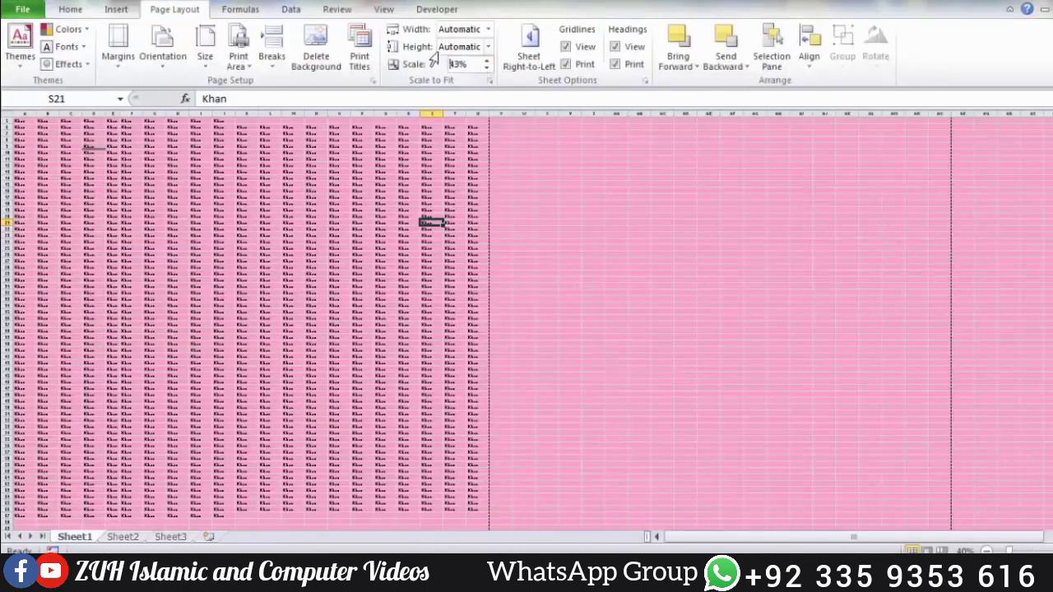
Raise the print scale to 100% and preview the printout
{"action": "left_click", "coordinate": [486, 60]}
{"action": "left_click", "coordinate": [486, 60]}
{"action": "left_click", "coordinate": [486, 60]}
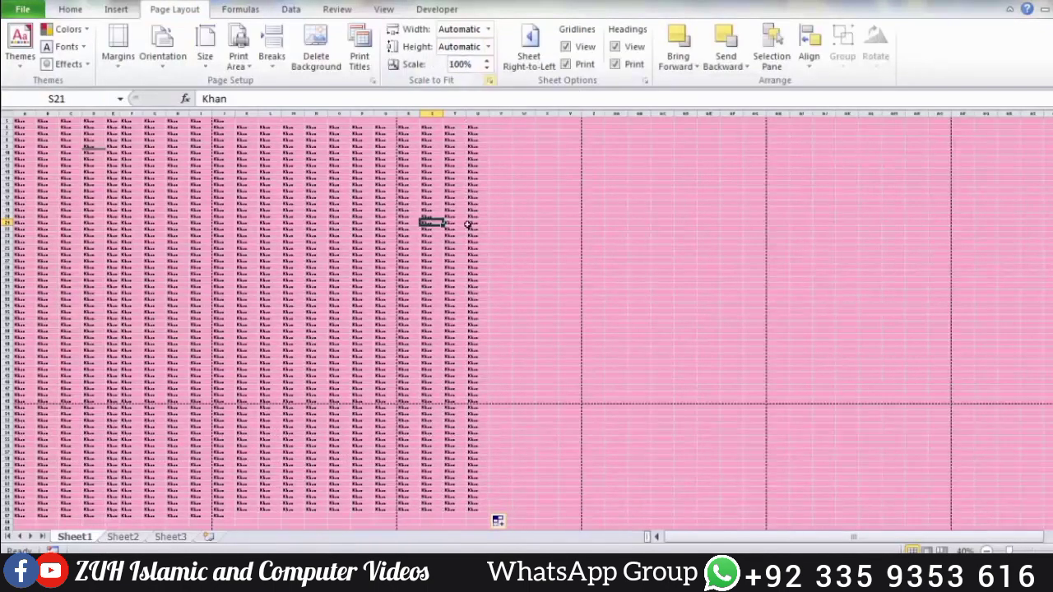
{"action": "left_click", "coordinate": [431, 261]}
{"action": "left_click", "coordinate": [354, 285]}
{"action": "key", "text": "ctrl+p"}
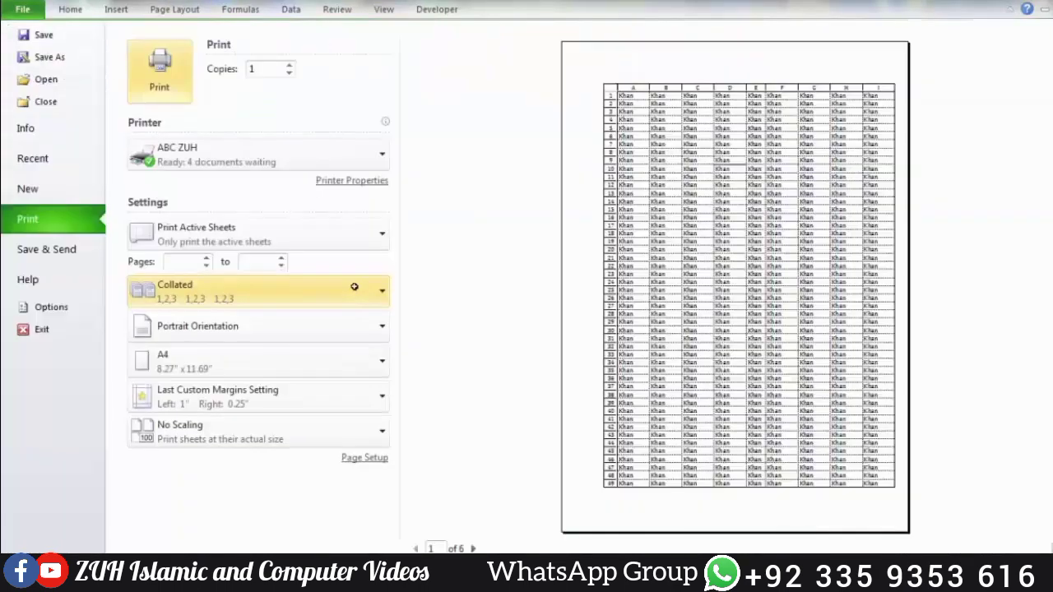
{"action": "key", "text": "Escape"}
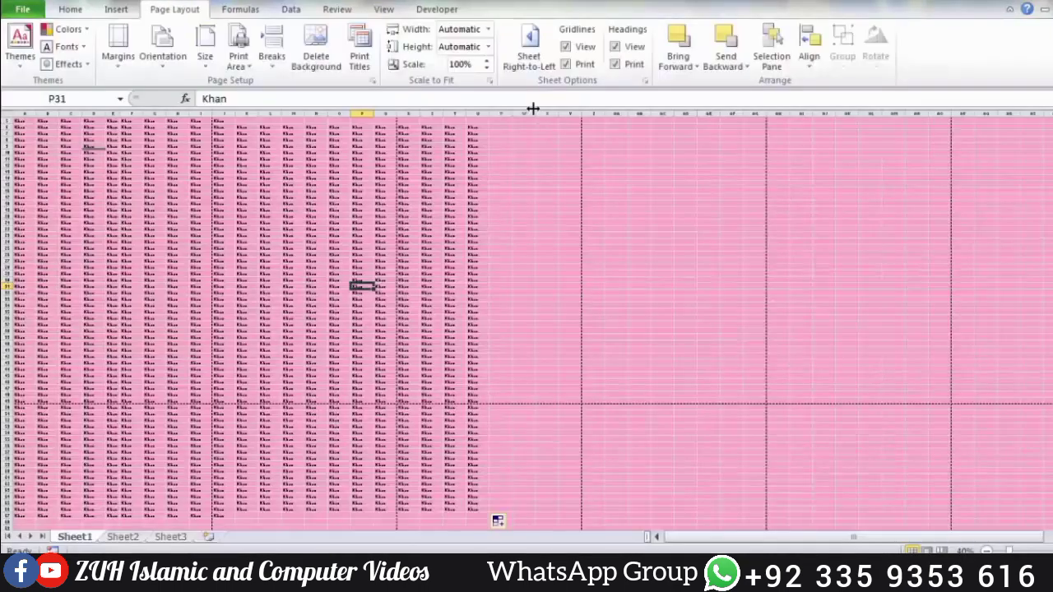
Enter a 50% print scale and preview both resulting pages
{"action": "left_click", "coordinate": [484, 62]}
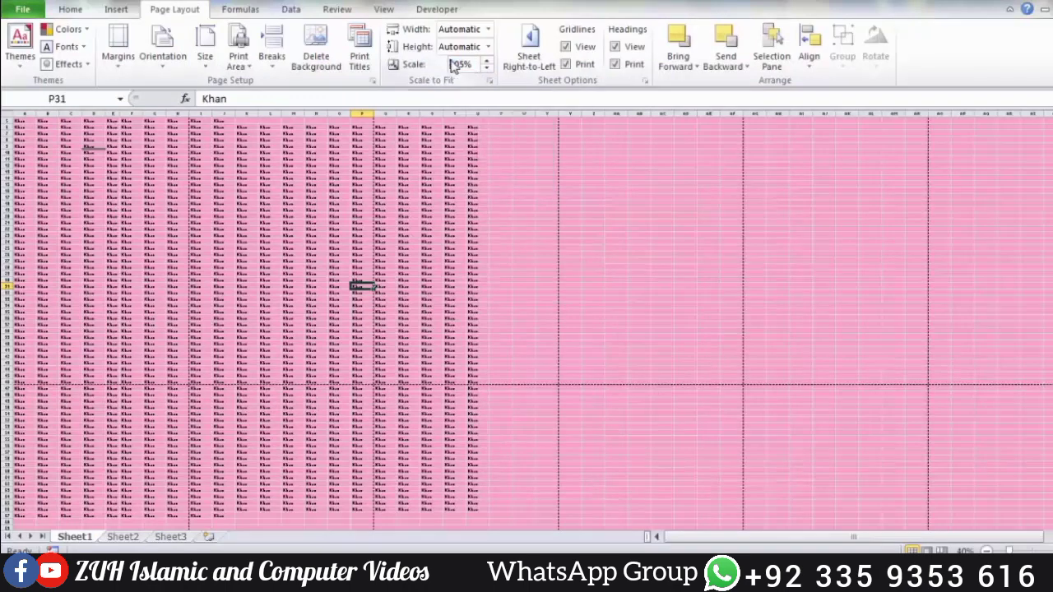
{"action": "left_click", "coordinate": [477, 66]}
{"action": "type", "text": "50"}
{"action": "key", "text": "Return"}
{"action": "left_click", "coordinate": [308, 274]}
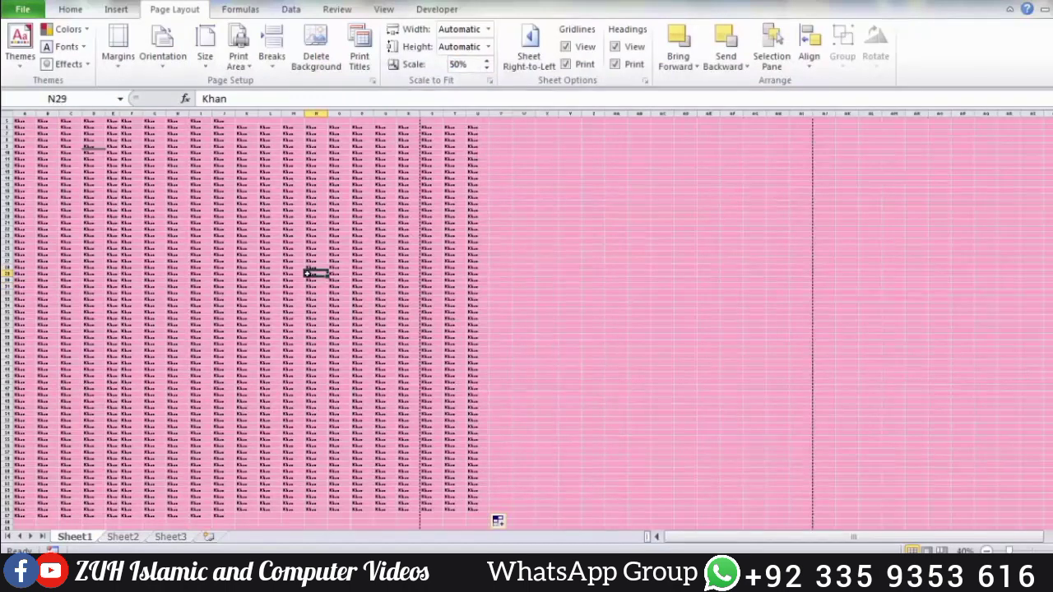
{"action": "key", "text": "ctrl+p"}
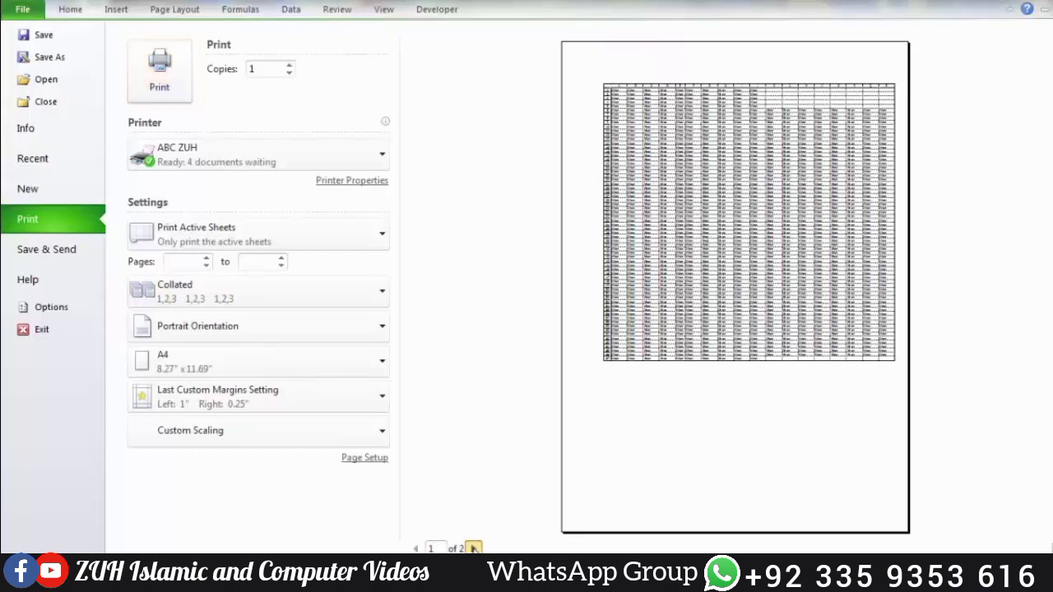
{"action": "left_click", "coordinate": [473, 548]}
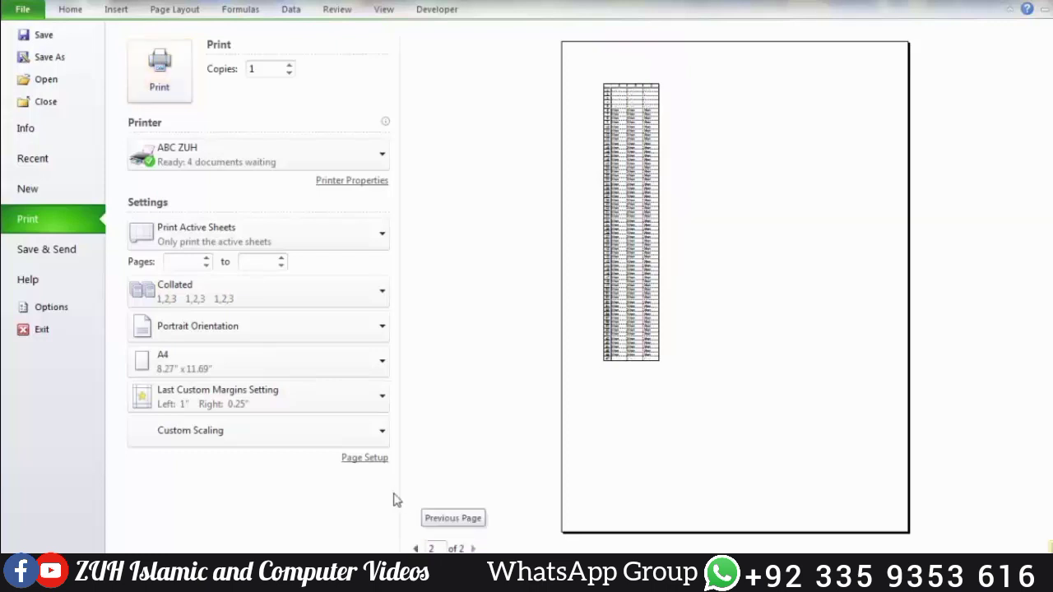
{"action": "left_click", "coordinate": [380, 458]}
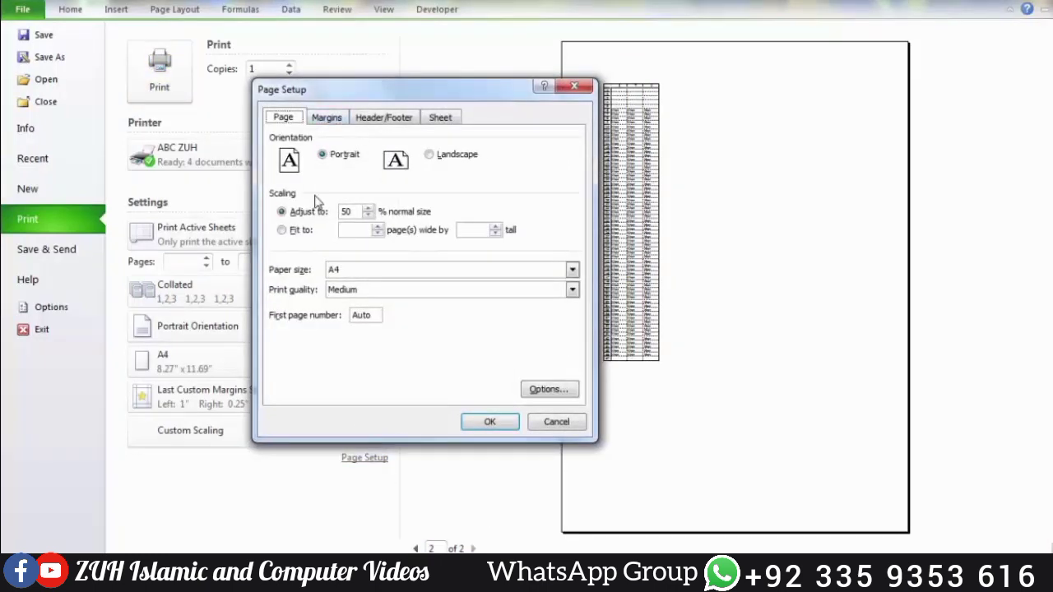
Reset the Page Setup scaling to normal size
{"action": "left_click", "coordinate": [355, 212]}
{"action": "left_click_drag", "start_coordinate": [354, 211], "coordinate": [338, 211]}
{"action": "left_click", "coordinate": [489, 421]}
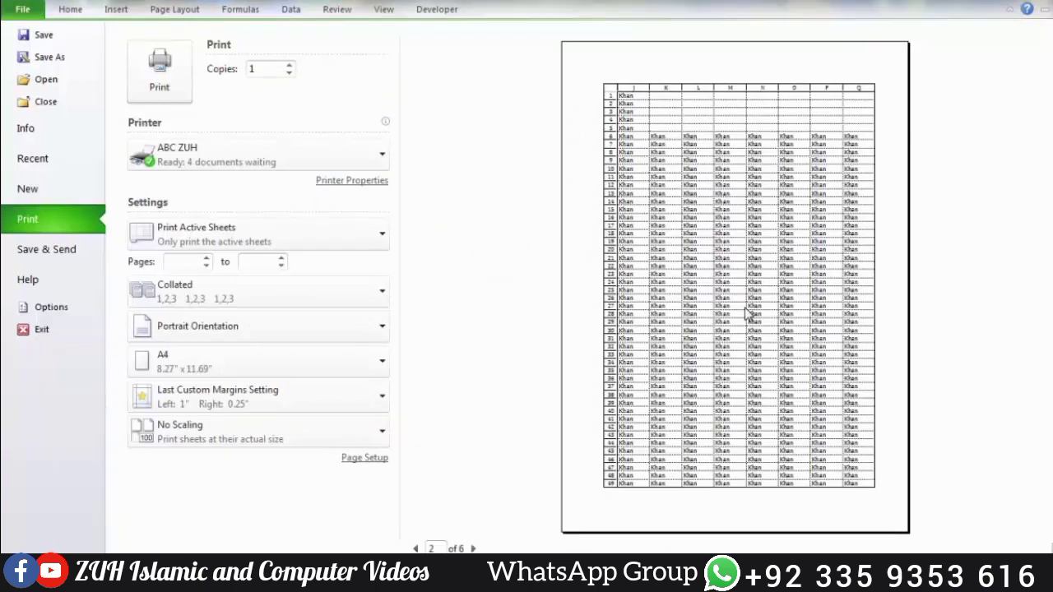
Fit all rows onto 1 page tall and check both preview pages
{"action": "left_click", "coordinate": [363, 457]}
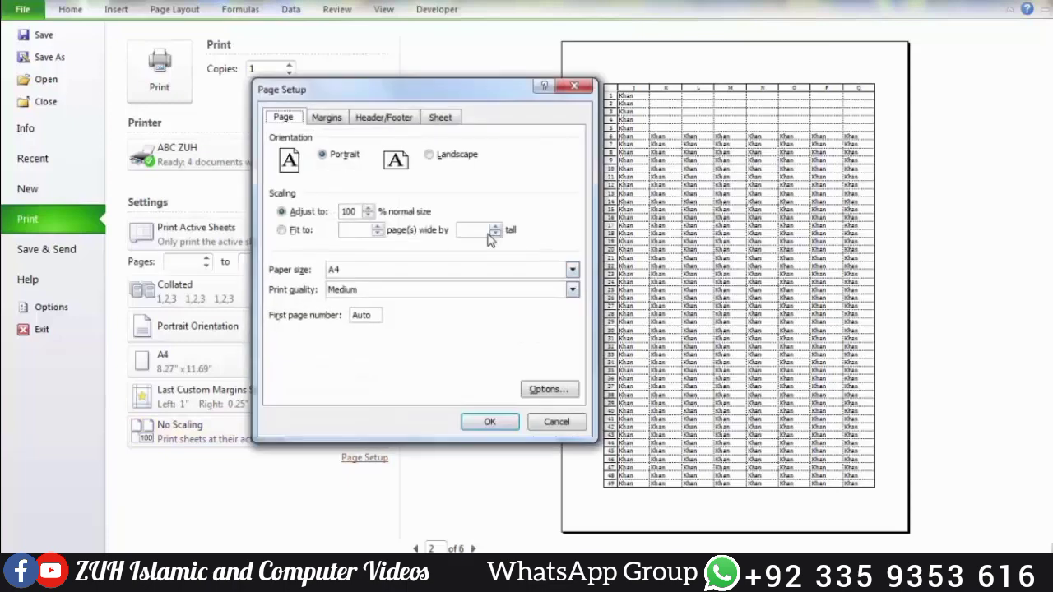
{"action": "left_click", "coordinate": [483, 231]}
{"action": "type", "text": "1"}
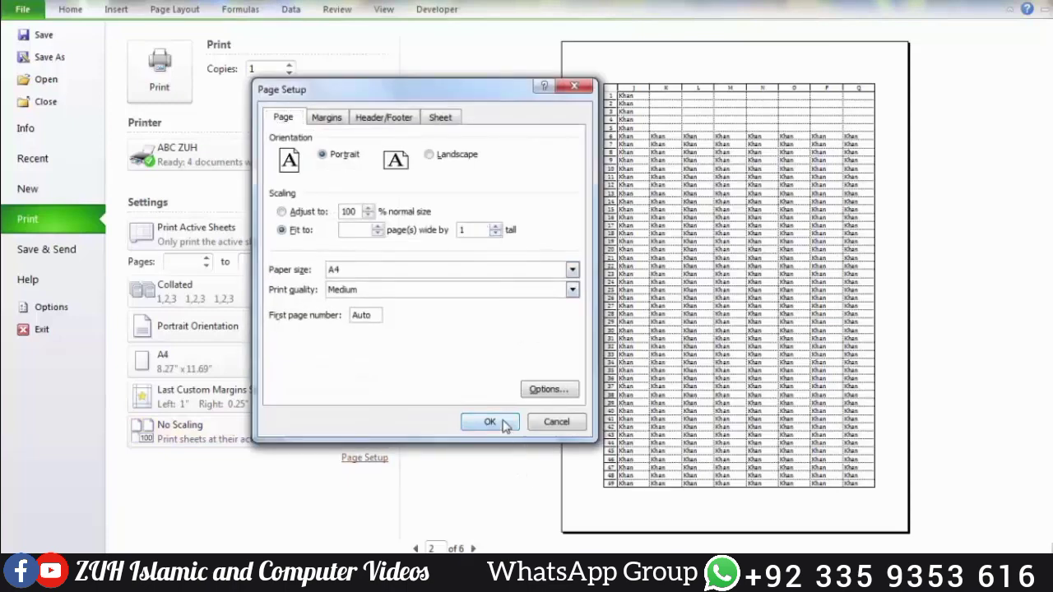
{"action": "left_click", "coordinate": [500, 421]}
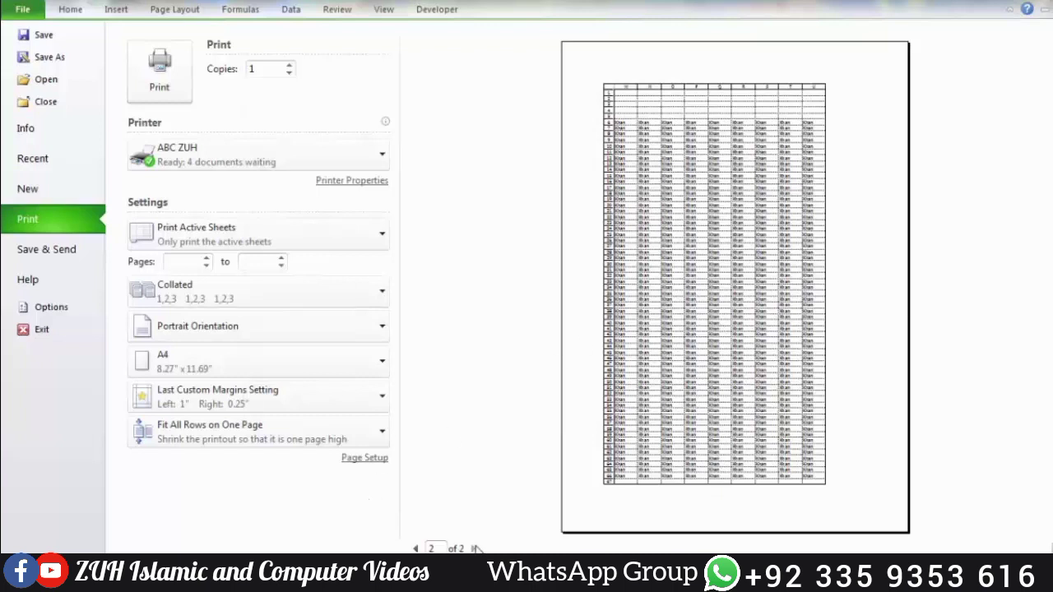
{"action": "left_click", "coordinate": [415, 548]}
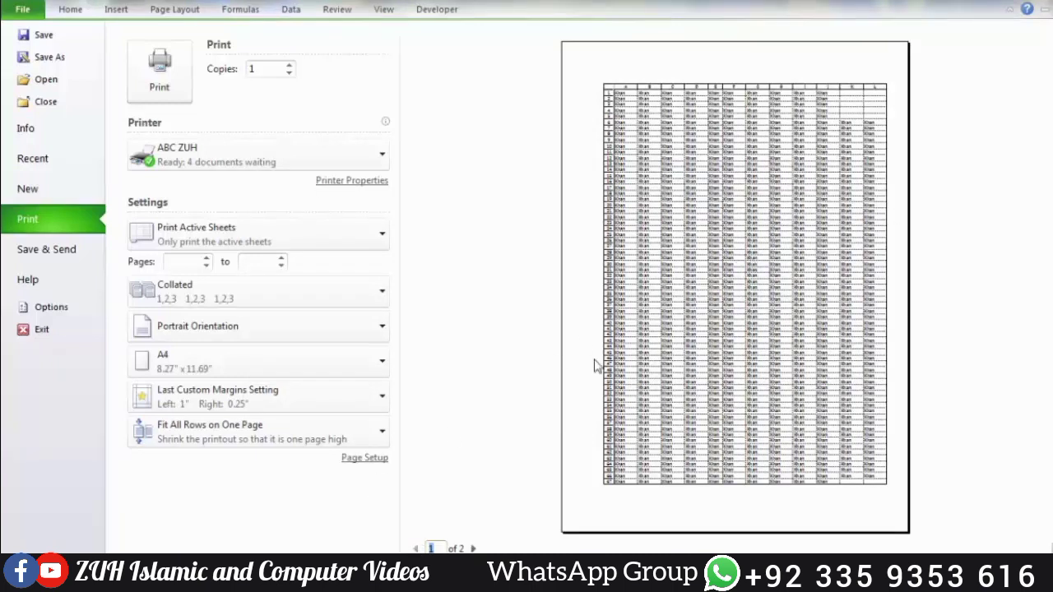
{"action": "left_click", "coordinate": [472, 548]}
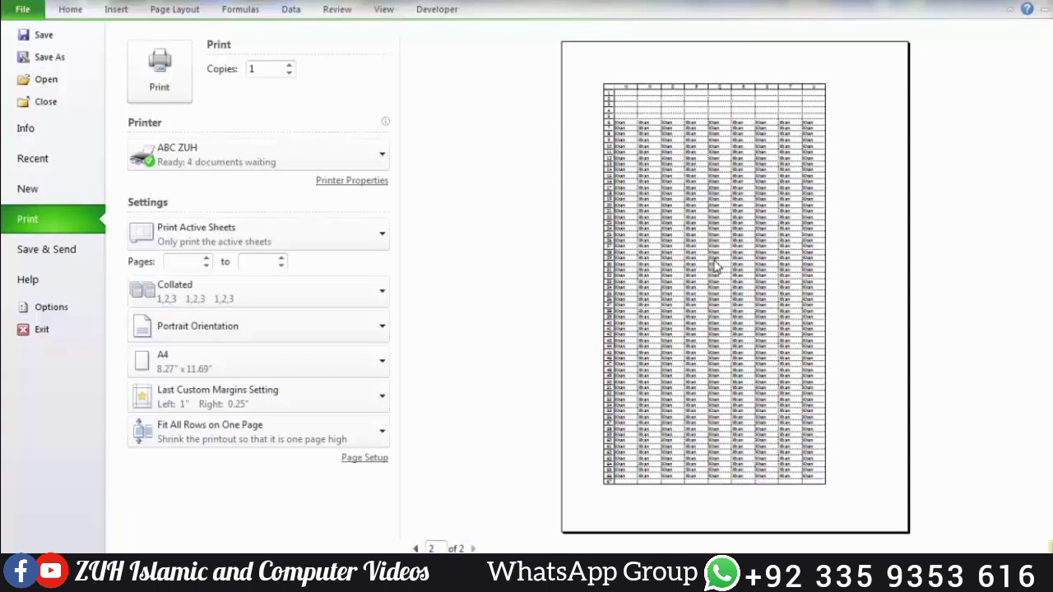
Fit the sheet to 1 page wide by 1 tall, giving a single 43% page
{"action": "left_click", "coordinate": [364, 458]}
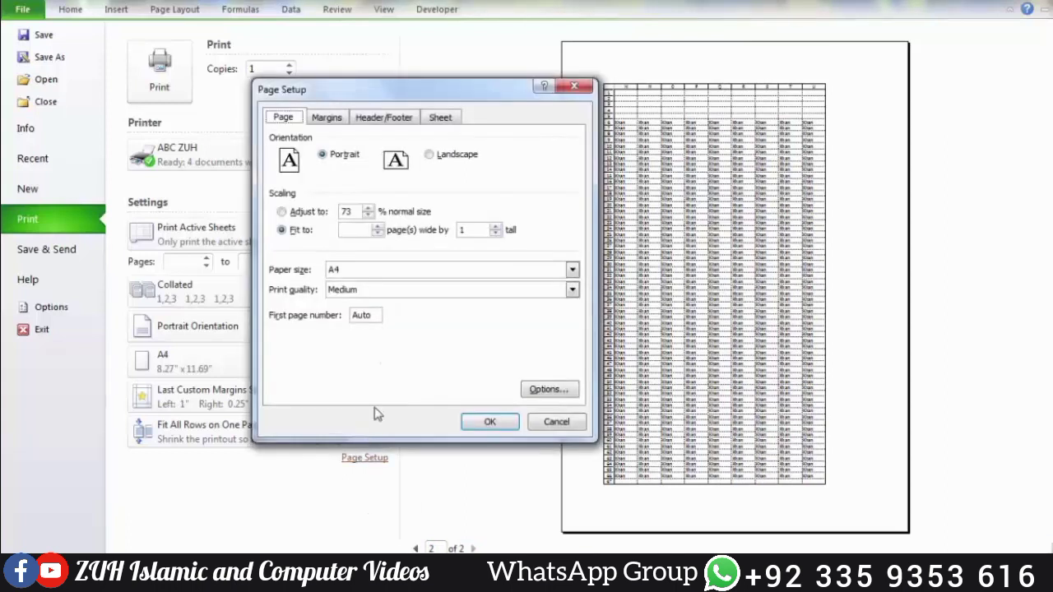
{"action": "left_click", "coordinate": [376, 227]}
{"action": "left_click", "coordinate": [489, 421]}
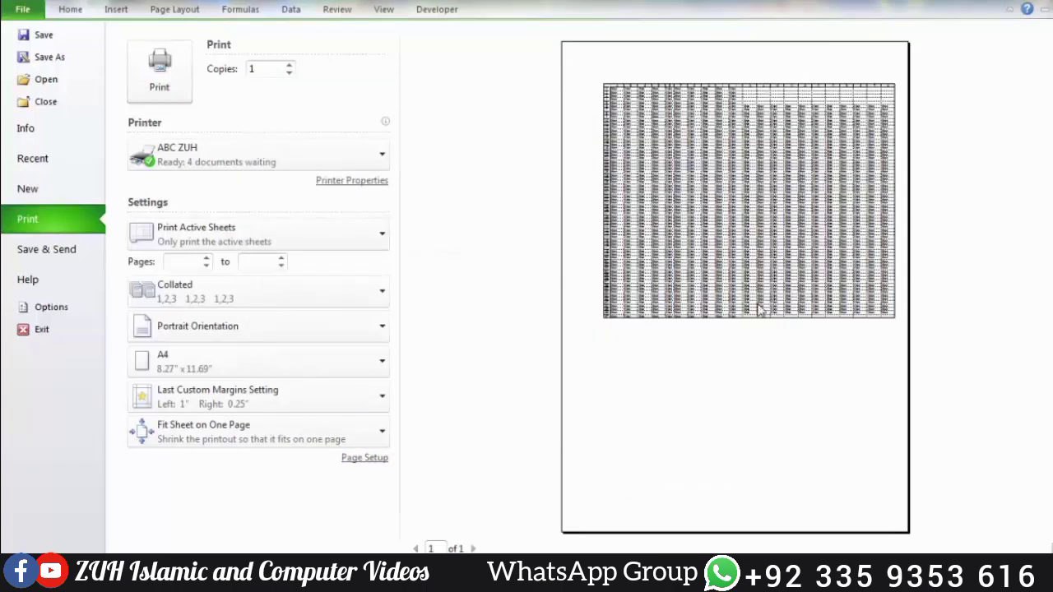
{"action": "left_click", "coordinate": [200, 12]}
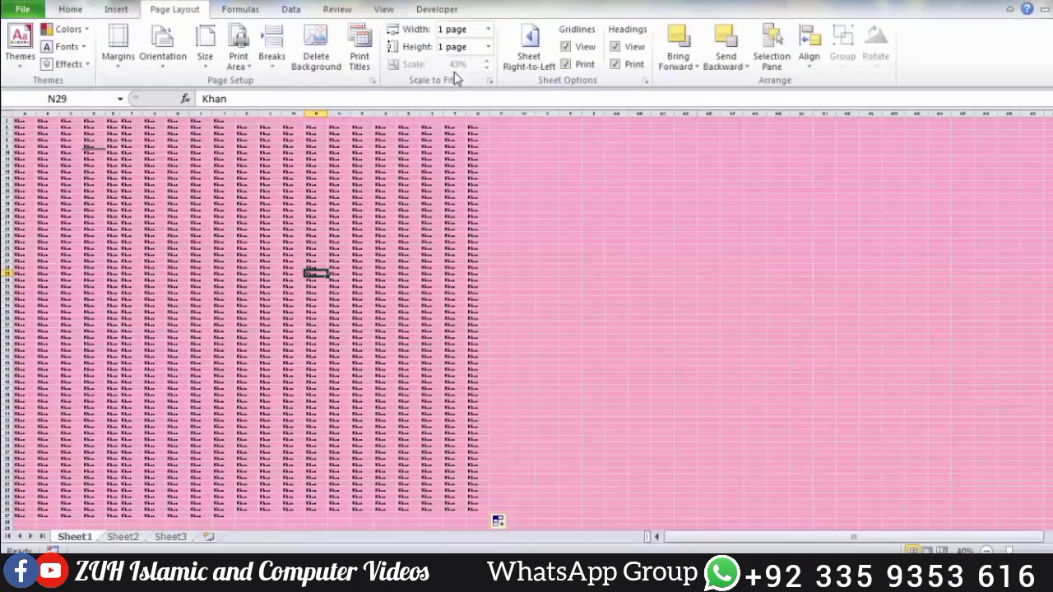
{"action": "left_click", "coordinate": [490, 81]}
{"action": "key", "text": "Escape"}
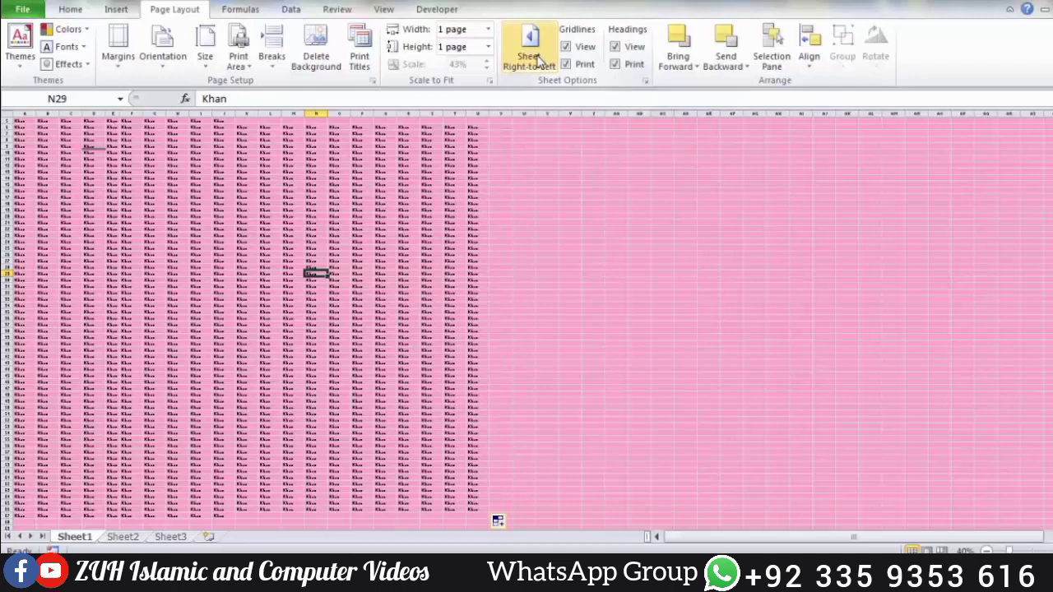
{"action": "key", "text": "super+space"}
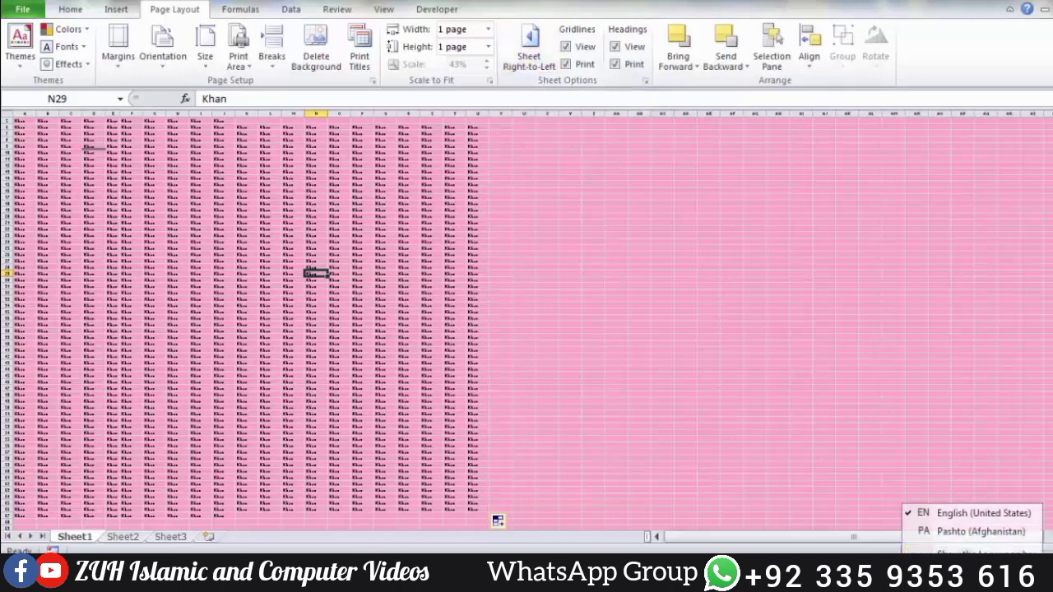
{"action": "key", "text": "super+space"}
{"action": "left_click", "coordinate": [538, 217]}
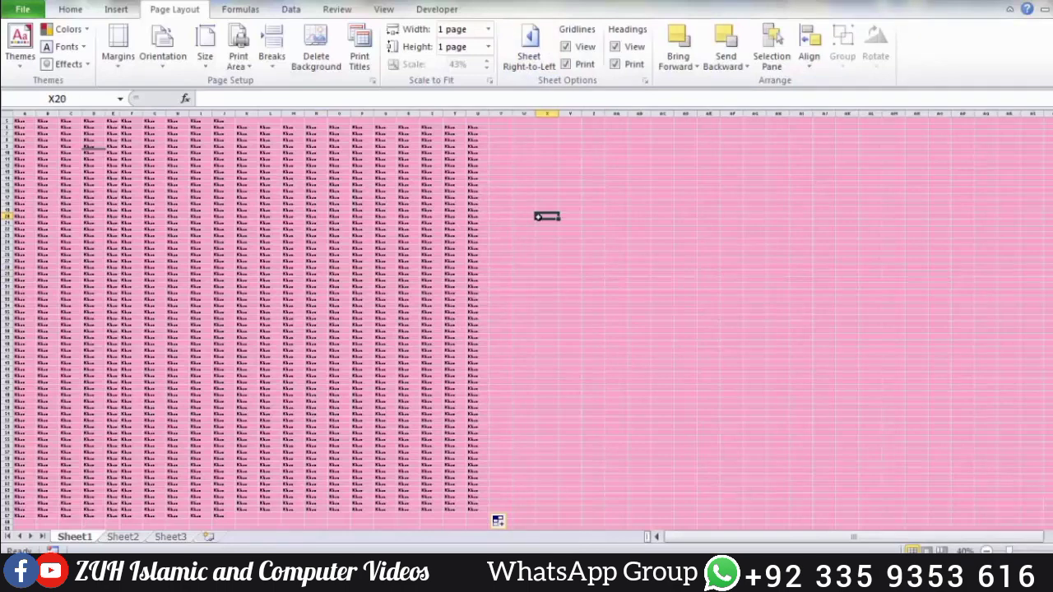
{"action": "left_click", "coordinate": [529, 57]}
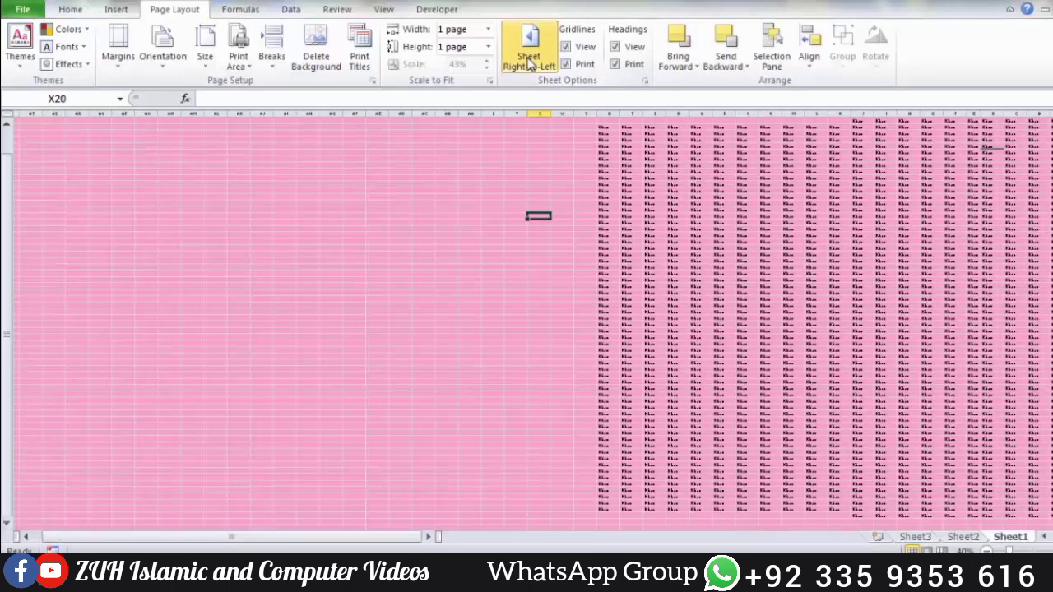
{"action": "left_click", "coordinate": [529, 62]}
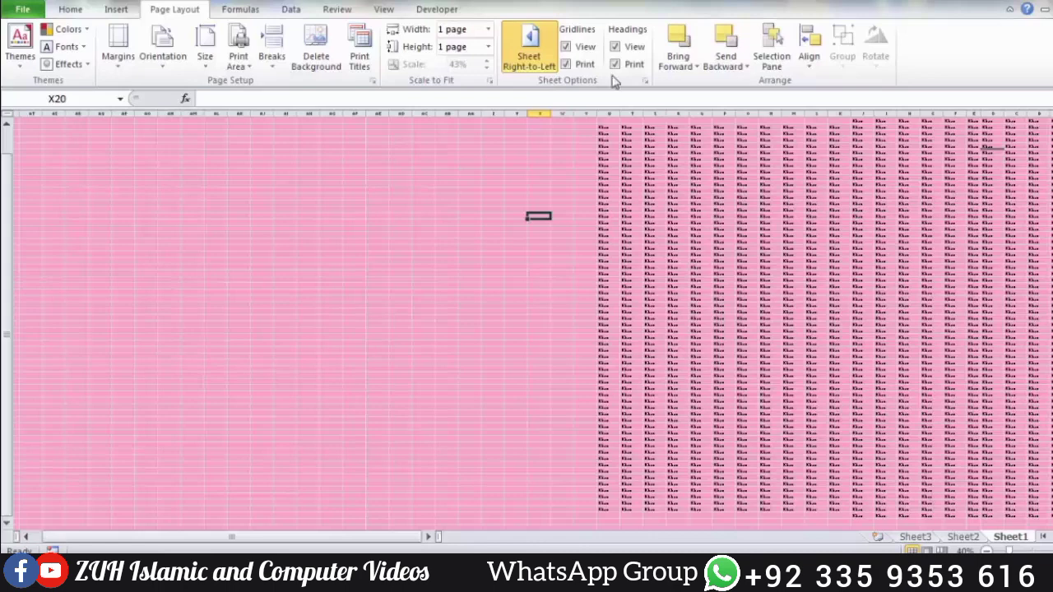
{"action": "left_click", "coordinate": [539, 64]}
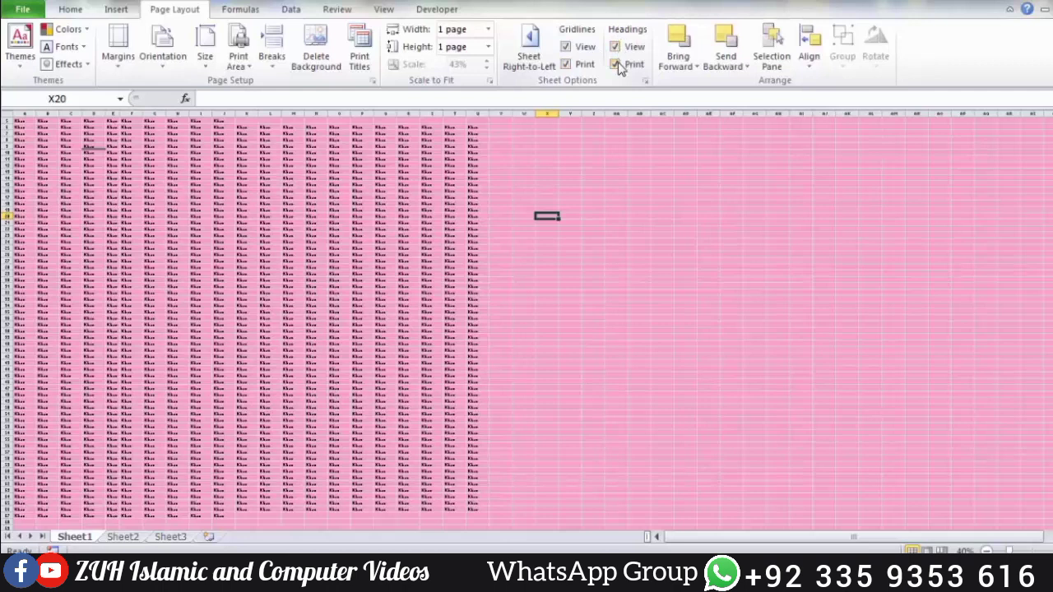
Hide gridlines, delete the pink sheet background, then show the gridlines again
{"action": "left_click", "coordinate": [566, 46]}
{"action": "left_click", "coordinate": [503, 171]}
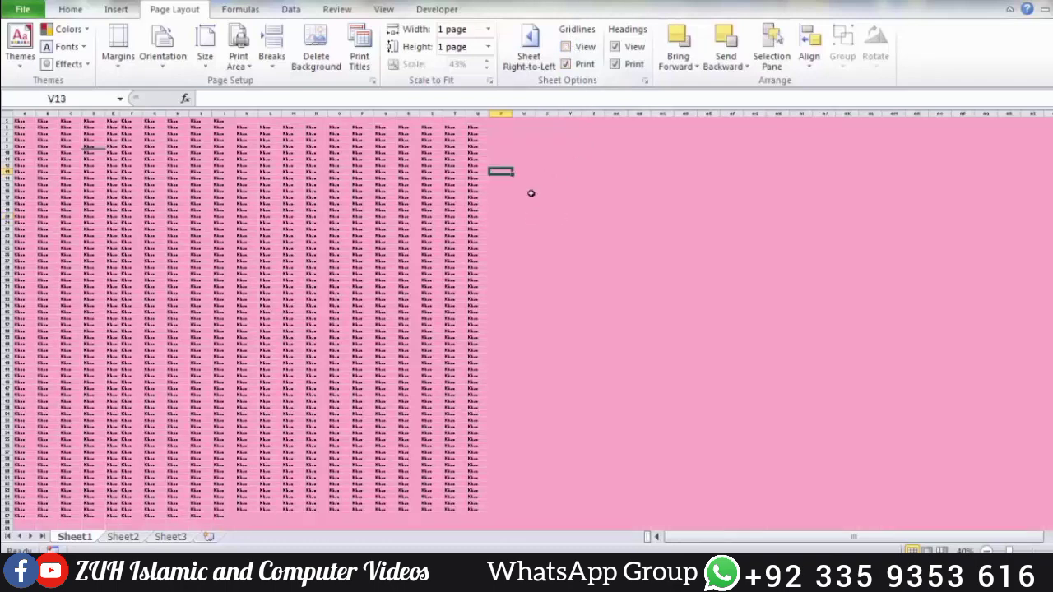
{"action": "left_click_drag", "start_coordinate": [503, 171], "coordinate": [696, 346]}
{"action": "left_click", "coordinate": [570, 223]}
{"action": "left_click", "coordinate": [453, 203]}
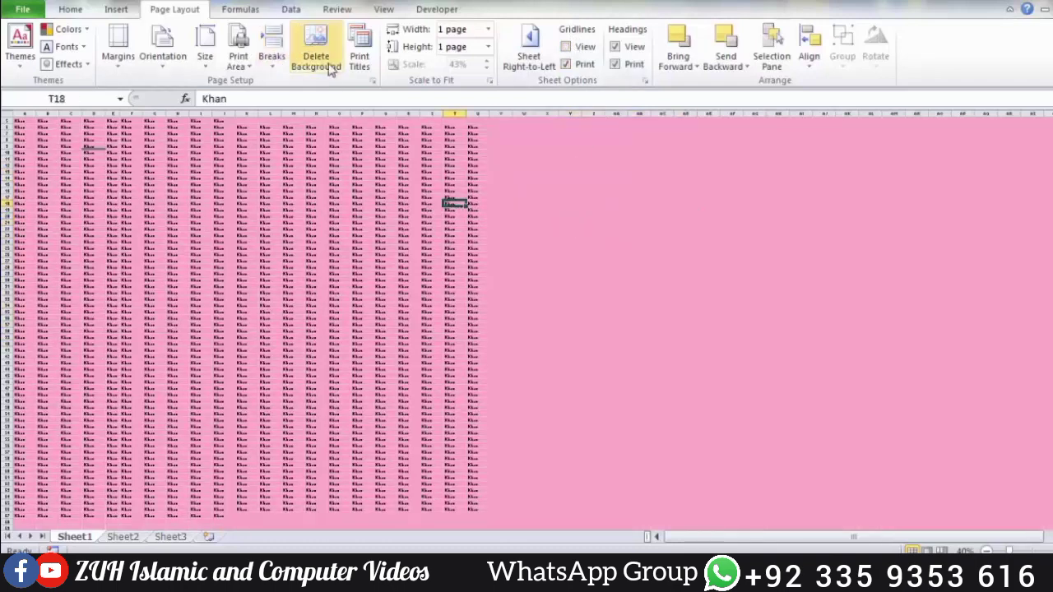
{"action": "left_click", "coordinate": [329, 70]}
{"action": "left_click_drag", "start_coordinate": [529, 160], "coordinate": [798, 370]}
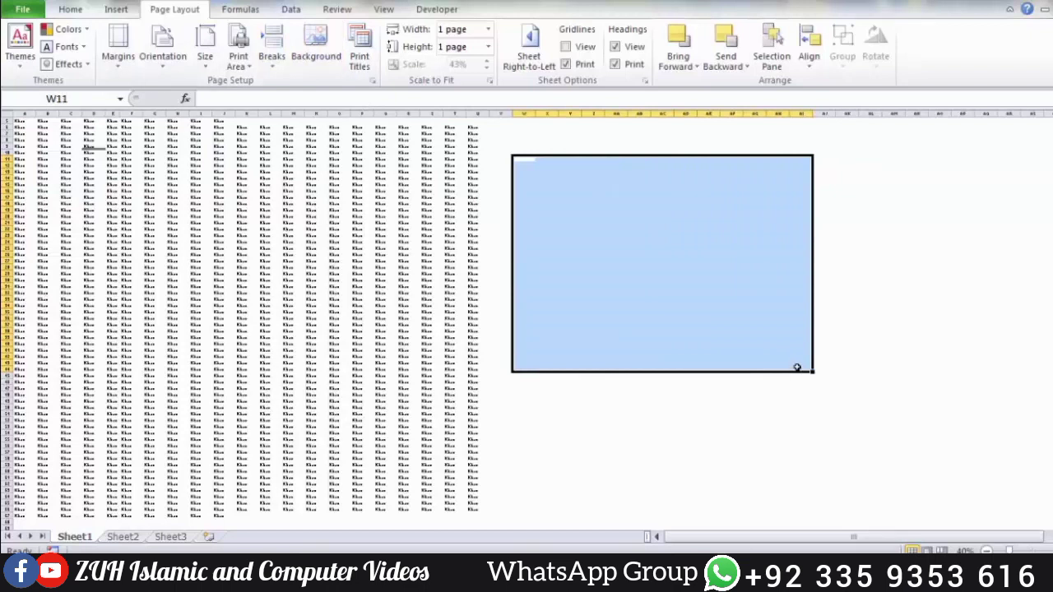
{"action": "left_click", "coordinate": [730, 266]}
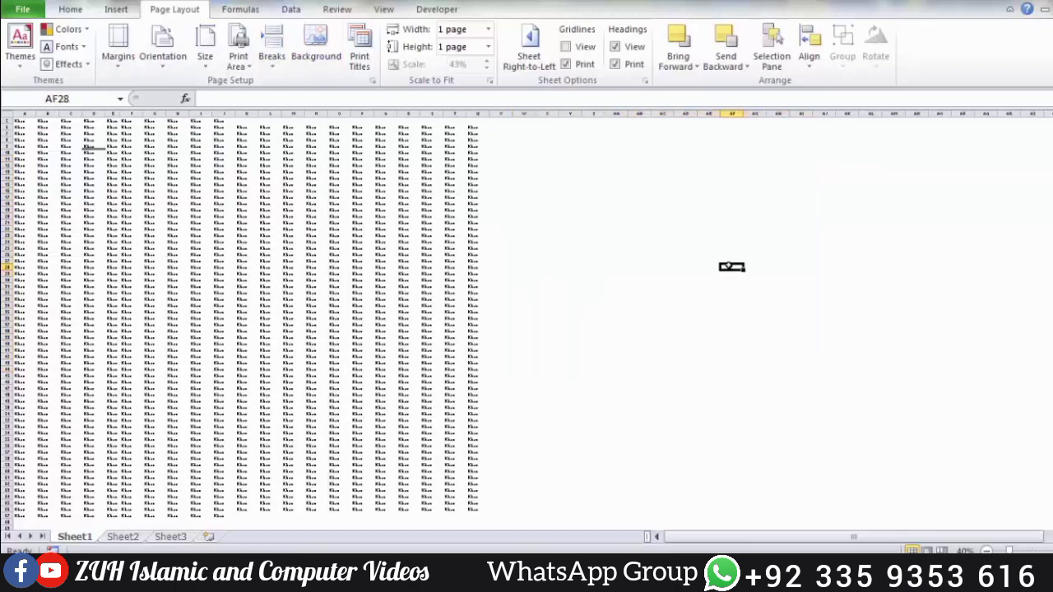
{"action": "left_click", "coordinate": [578, 47]}
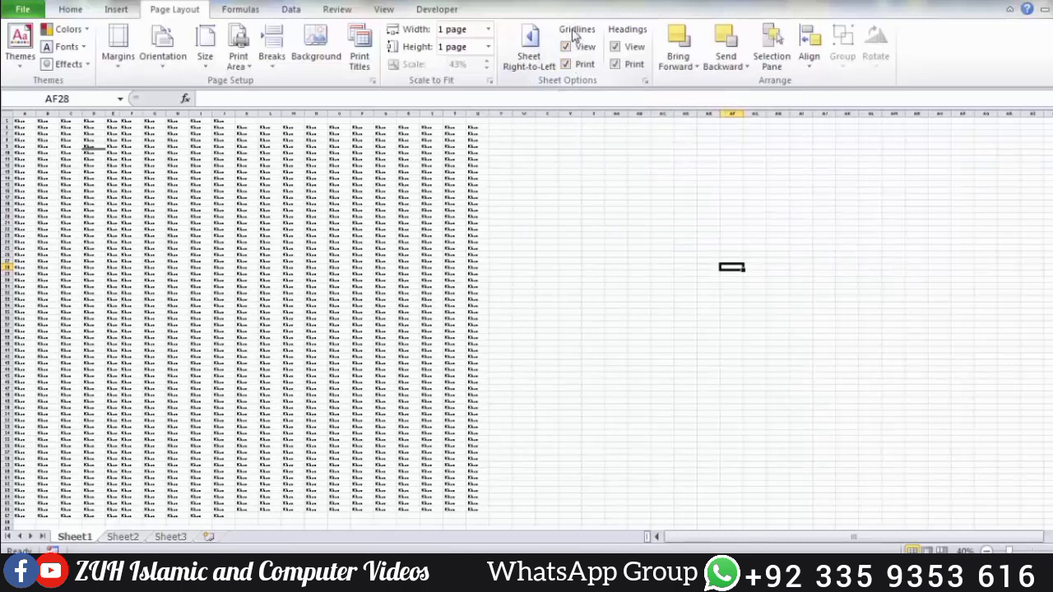
{"action": "left_click", "coordinate": [568, 196]}
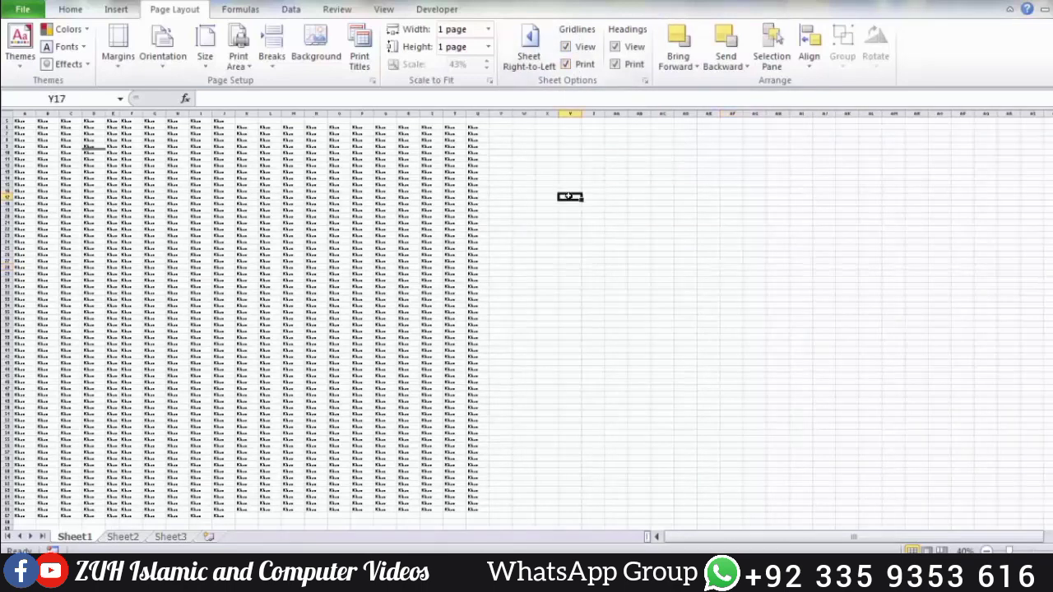
Uncheck Gridlines Print and confirm in the preview that cell borders no longer print
{"action": "key", "text": "ctrl+p"}
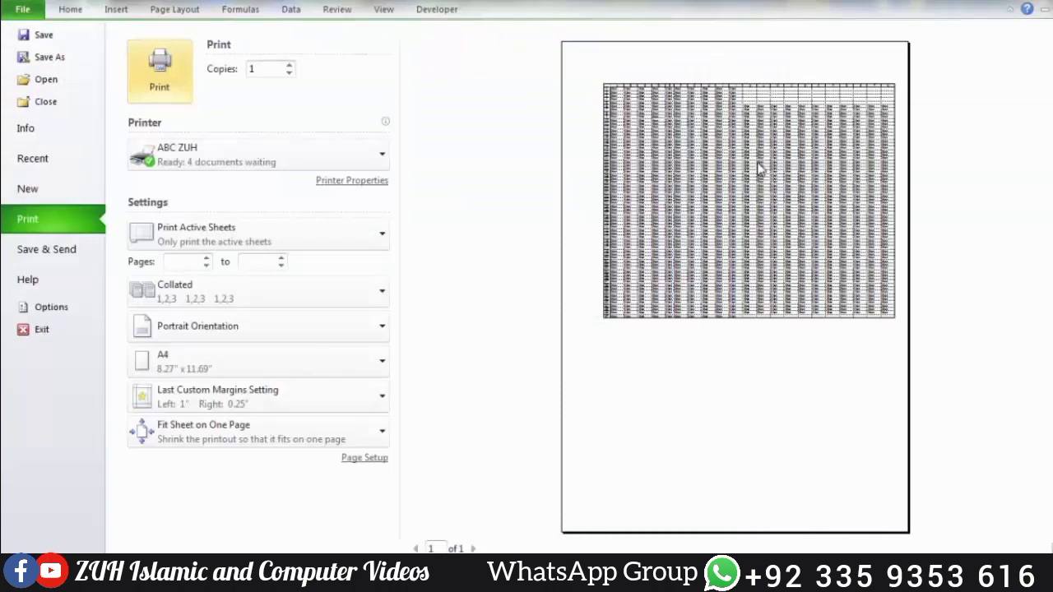
{"action": "key", "text": "Escape"}
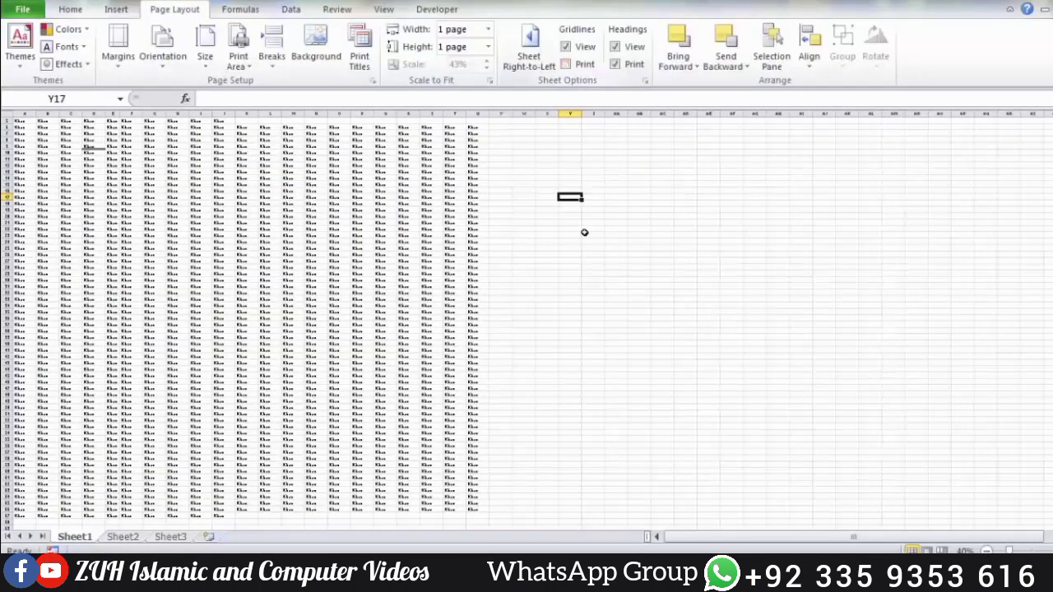
{"action": "left_click", "coordinate": [584, 232]}
{"action": "key", "text": "ctrl+p"}
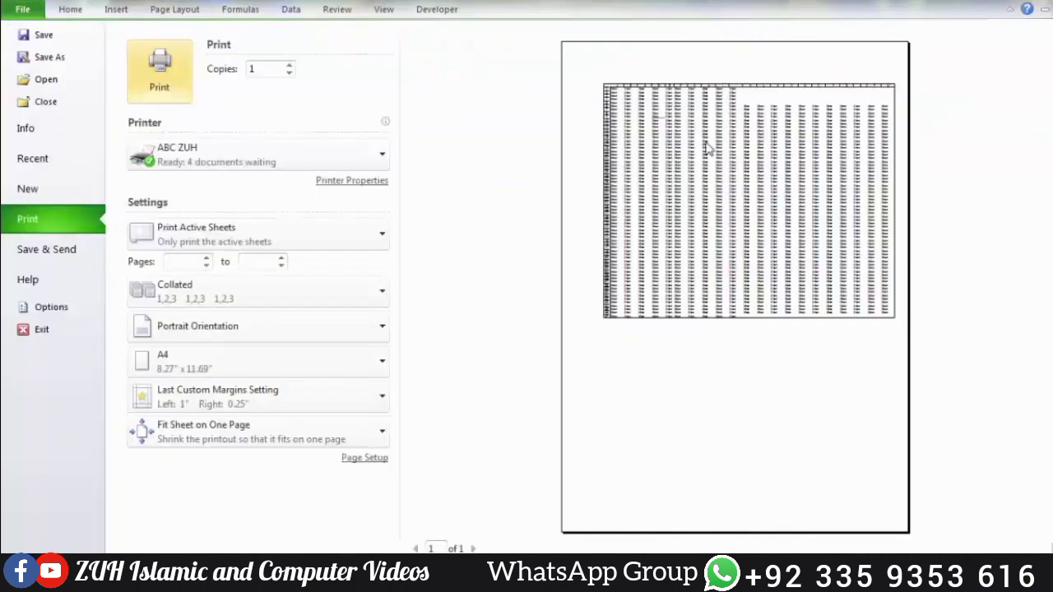
{"action": "key", "text": "Escape"}
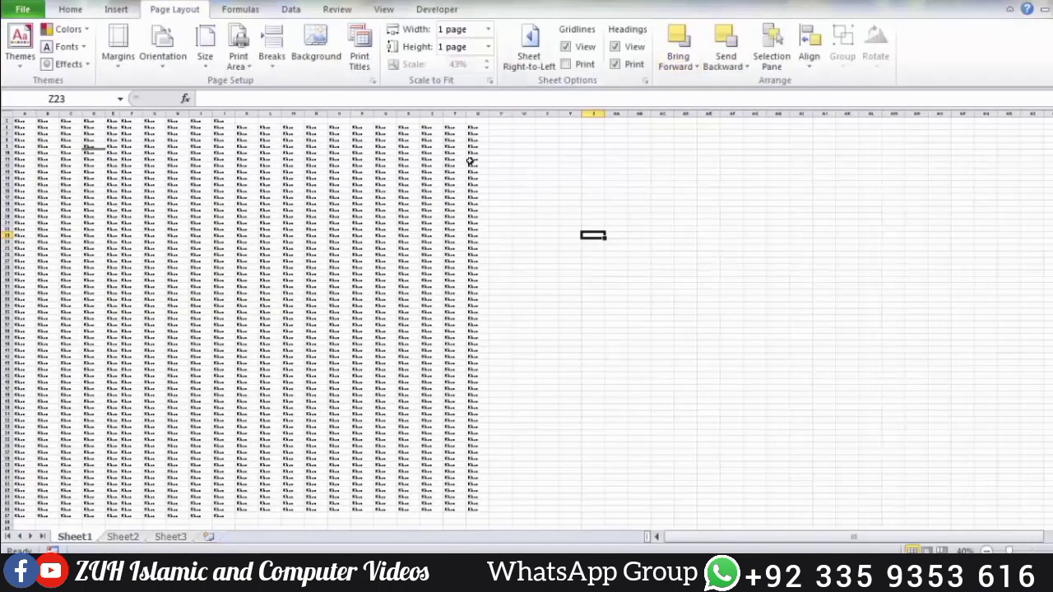
Toggle heading display off and on, uncheck Headings Print, and preview the page
{"action": "left_click", "coordinate": [618, 52]}
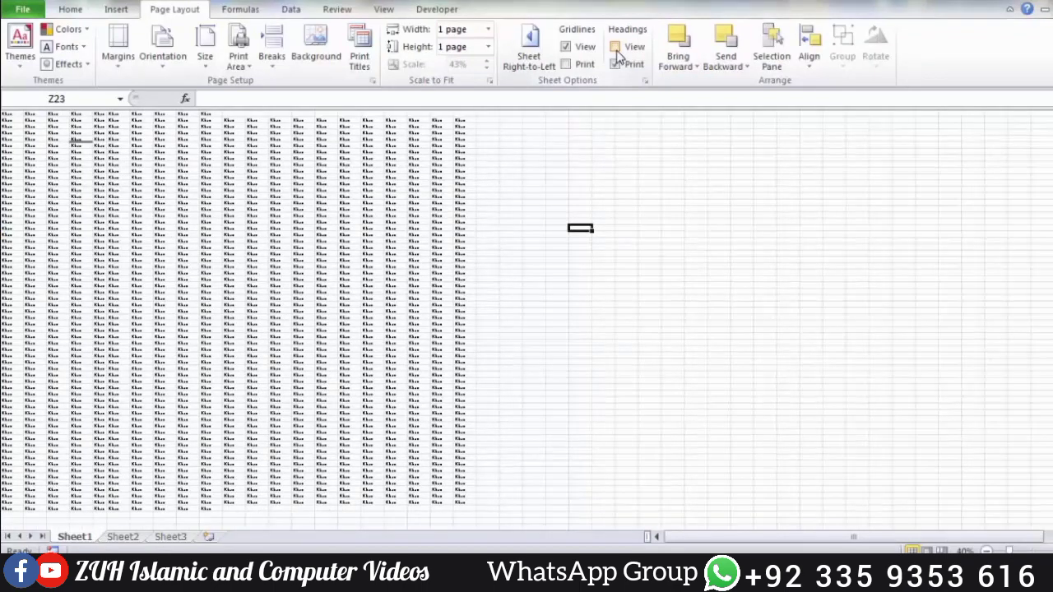
{"action": "left_click", "coordinate": [615, 47]}
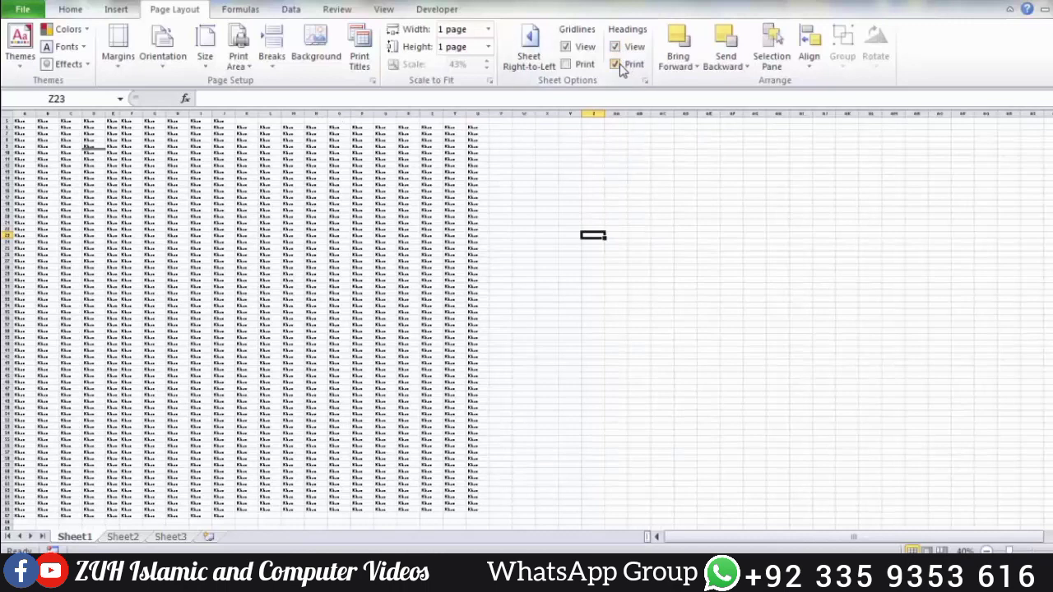
{"action": "left_click", "coordinate": [622, 69]}
{"action": "left_click", "coordinate": [589, 146]}
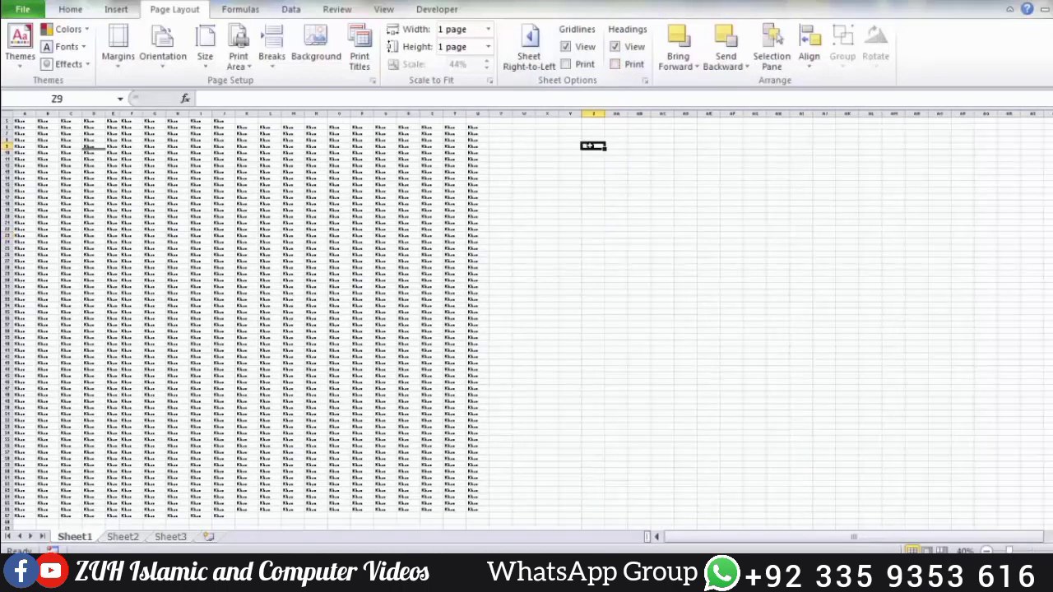
{"action": "key", "text": "ctrl+p"}
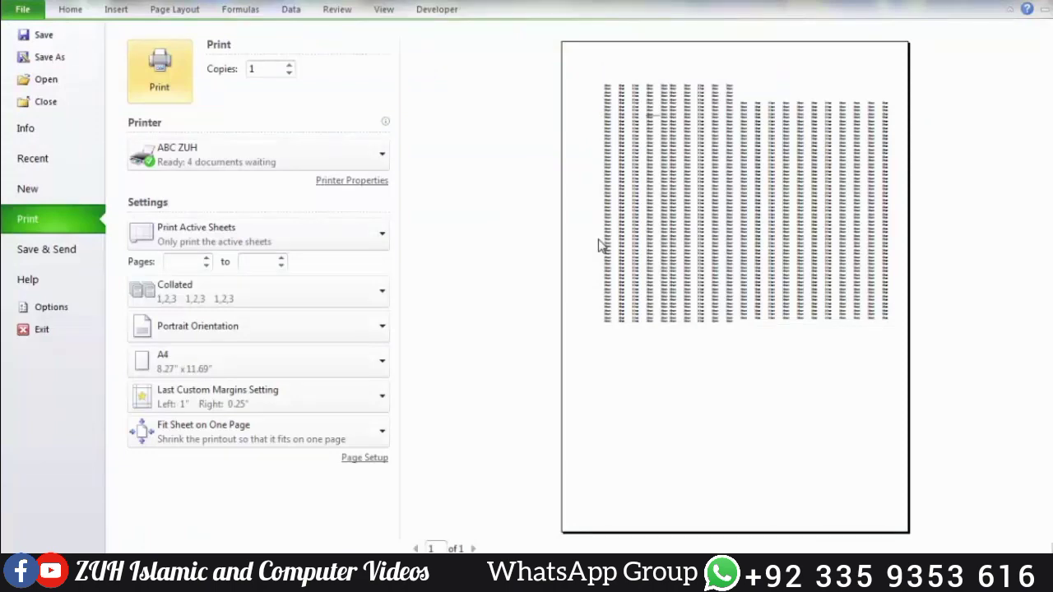
{"action": "key", "text": "Escape"}
{"action": "left_click", "coordinate": [639, 229]}
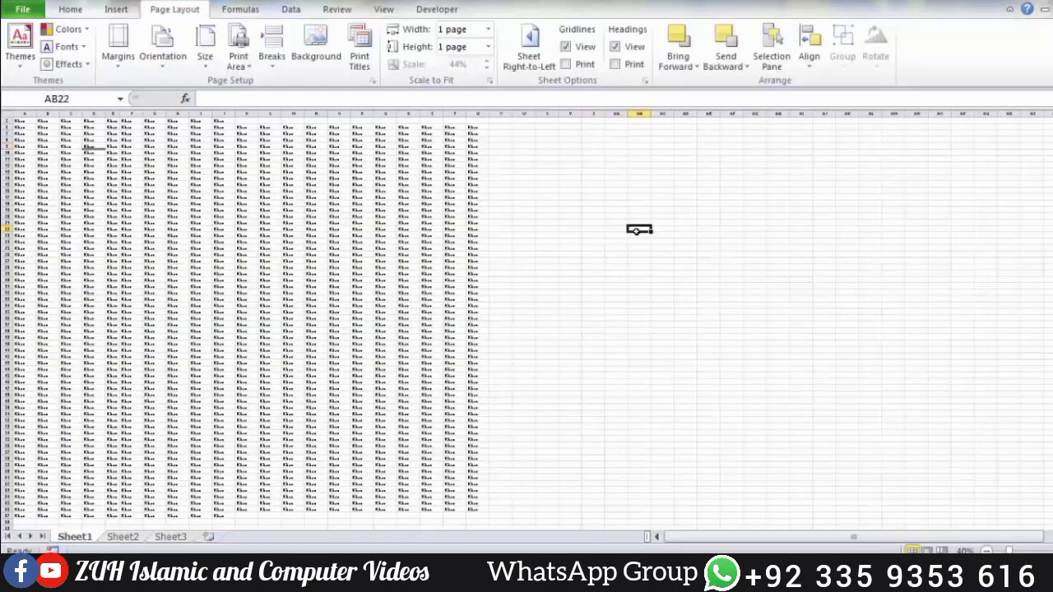